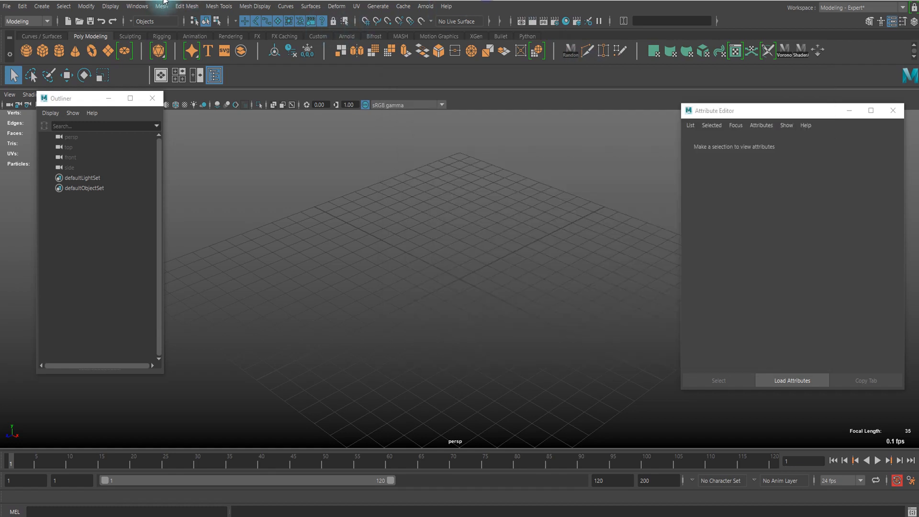
Move the floating Outliner window aside to clear the viewport.
click(74, 90)
click(74, 98)
drag(73, 98, 38, 106)
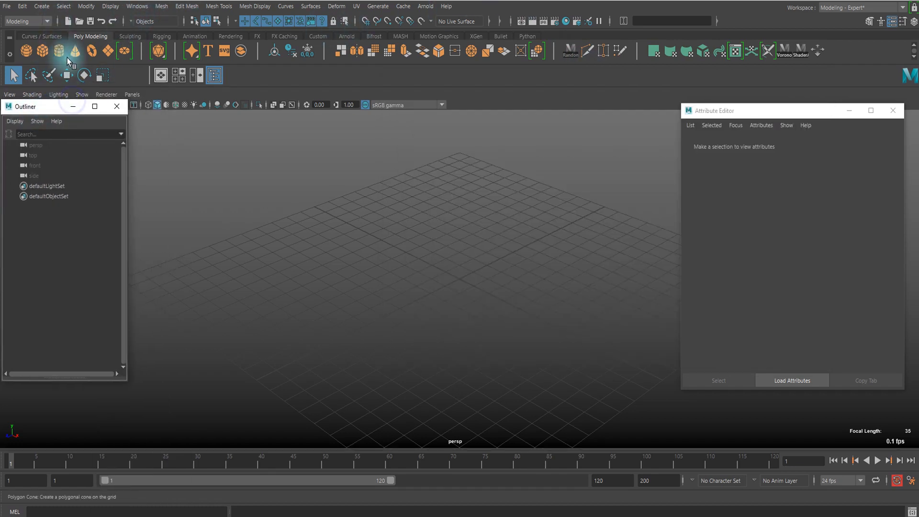
Create a polygon sphere at the grid origin and frame it closely.
click(27, 50)
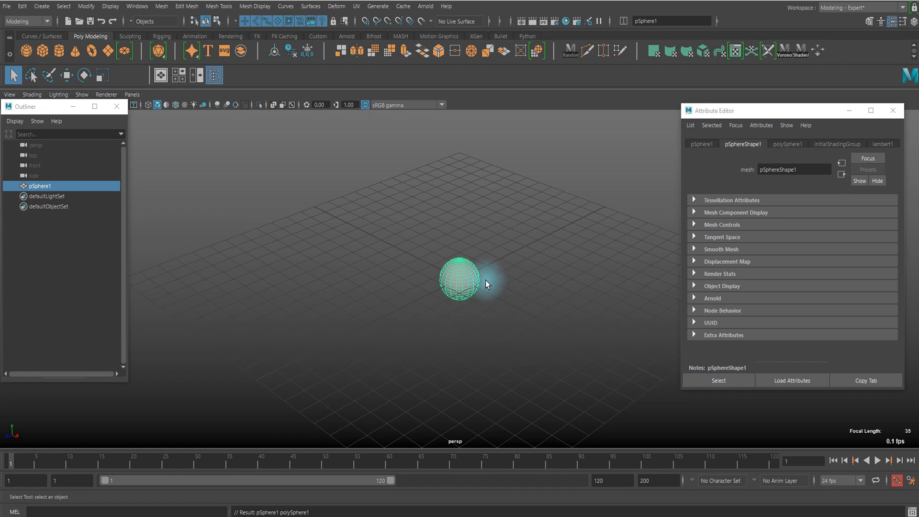
key(f)
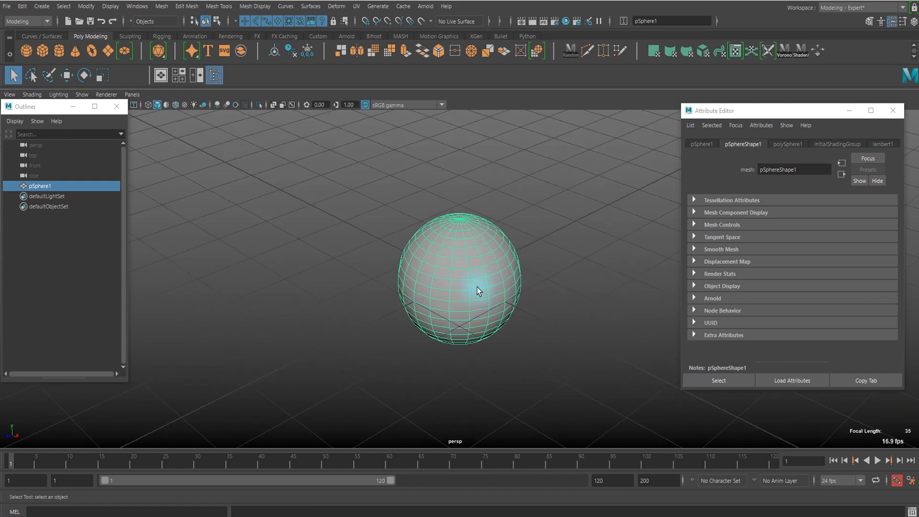
alt+drag(481, 278, 480, 272)
scroll(478, 293, up, 1)
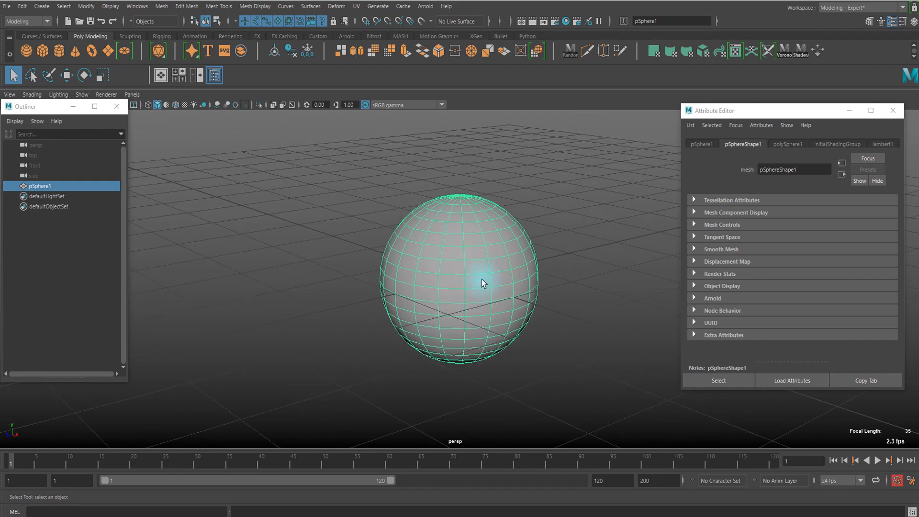
Extrude the ring of faces around the sphere's top pole straight up to about Y 1.315 to form a neck.
right_click(483, 233)
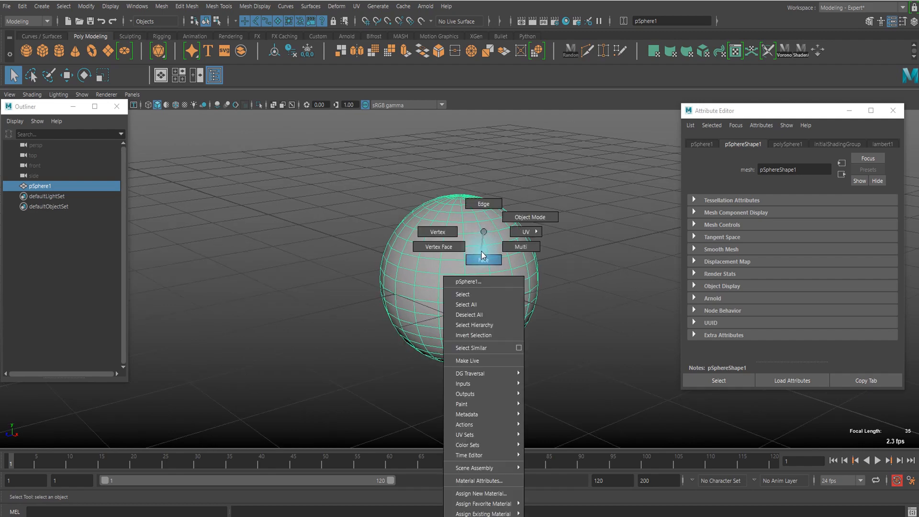
right_drag(481, 254, 482, 257)
scroll(460, 235, up, 4)
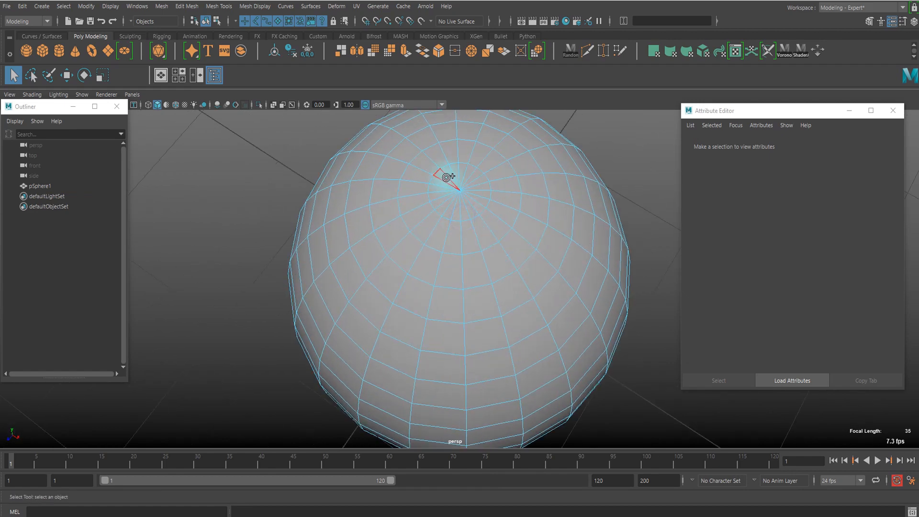
click(463, 172)
alt+drag(468, 195, 475, 218)
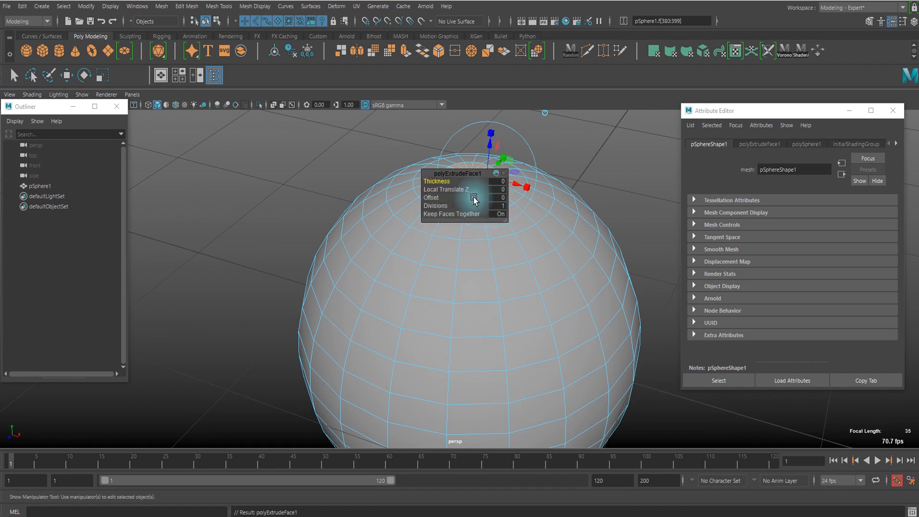
key(ctrl+e)
drag(470, 174, 467, 113)
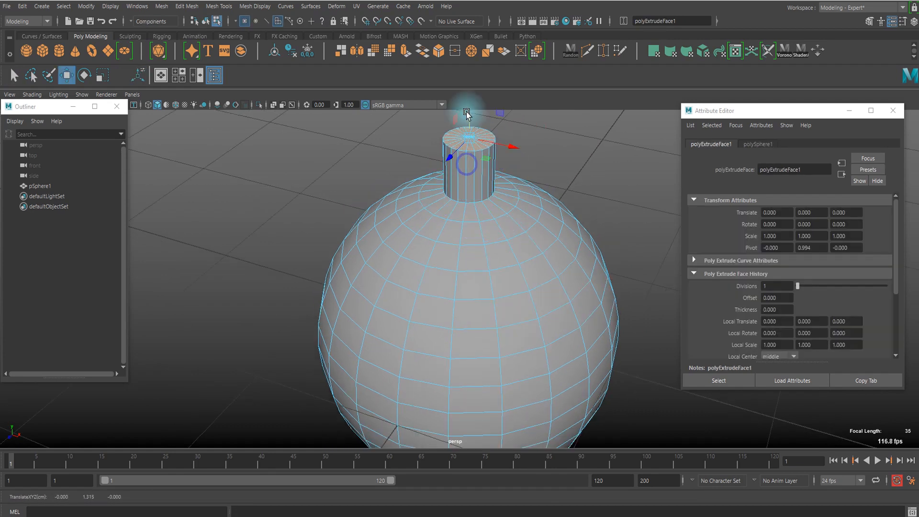
Extrude the neck's top faces a little further upward to add a thin upper band.
alt+drag(484, 181, 488, 134)
key(ctrl+e)
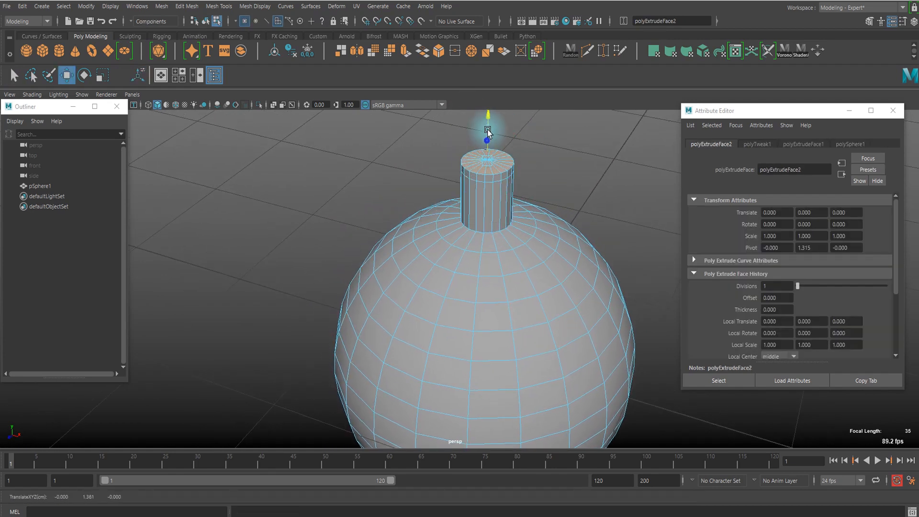
key(q)
Extrude the side faces around the neck's upper band and scale them outward into a wider cap.
click(495, 179)
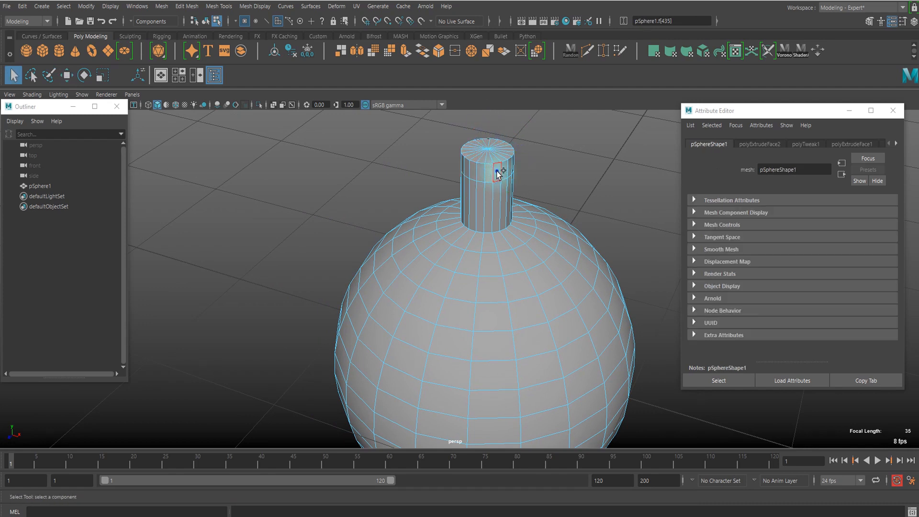
key(ctrl+e)
key(r)
drag(488, 168, 568, 224)
key(ctrl+z)
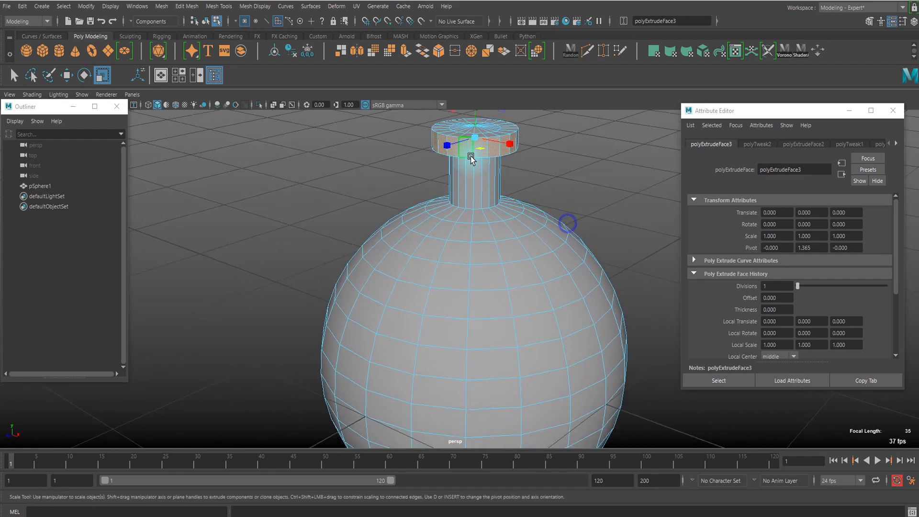
Insert two horizontal edge loops around the neck below the cap with the Multi-Cut tool.
click(572, 185)
scroll(557, 268, down, 5)
alt+drag(539, 276, 561, 275)
alt+middle_drag(540, 274, 509, 251)
scroll(460, 223, up, 4)
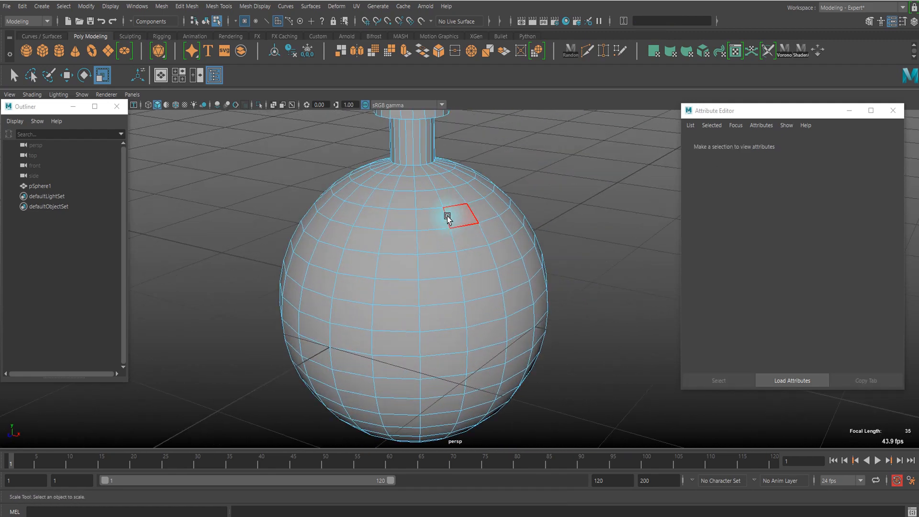
alt+middle_drag(448, 218, 487, 261)
scroll(471, 207, up, 3)
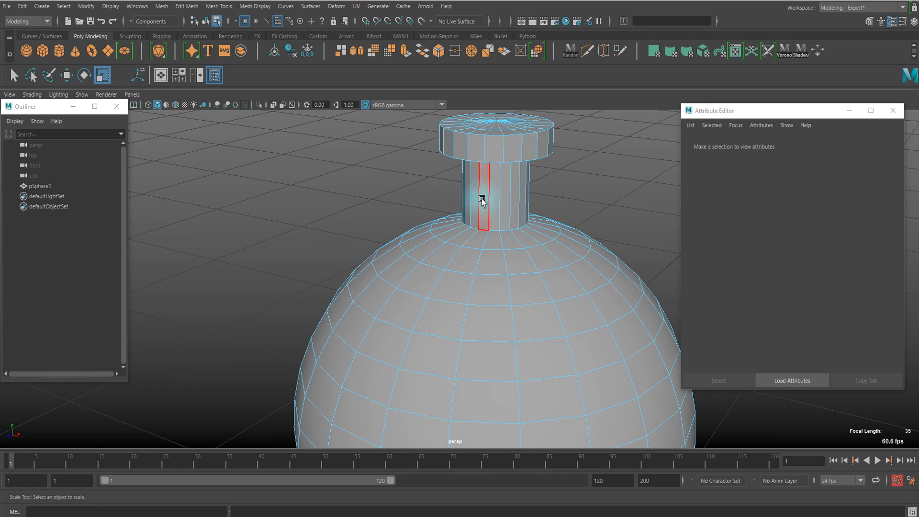
click(585, 57)
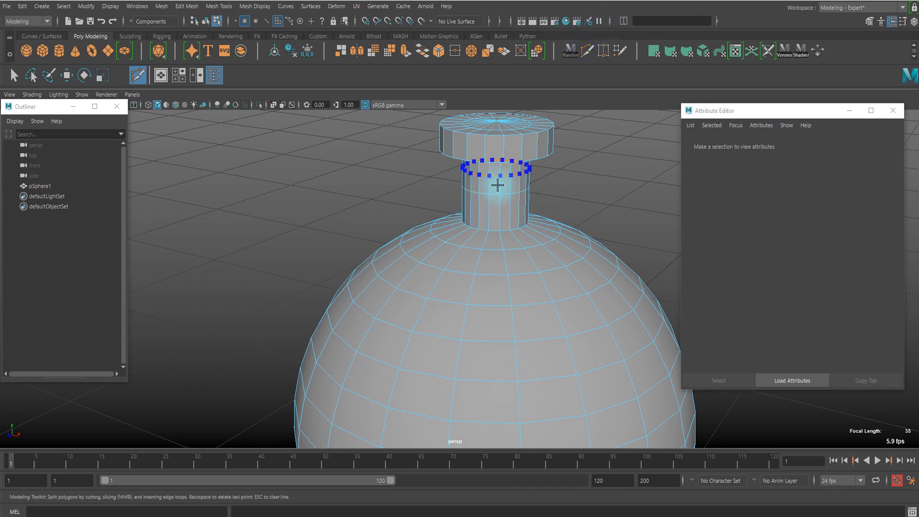
right_drag(500, 177, 498, 212)
key(q)
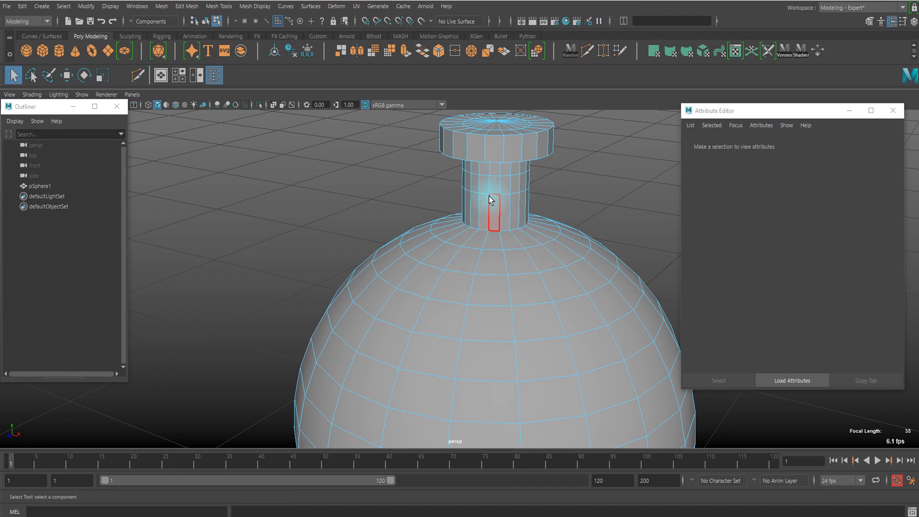
Extrude the central neck faces between the two edge loops and scale them outward into two long, opposite rotor blades.
scroll(491, 194, up, 3)
click(508, 157)
click(569, 168)
alt+drag(554, 165, 549, 211)
key(space)
key(space)
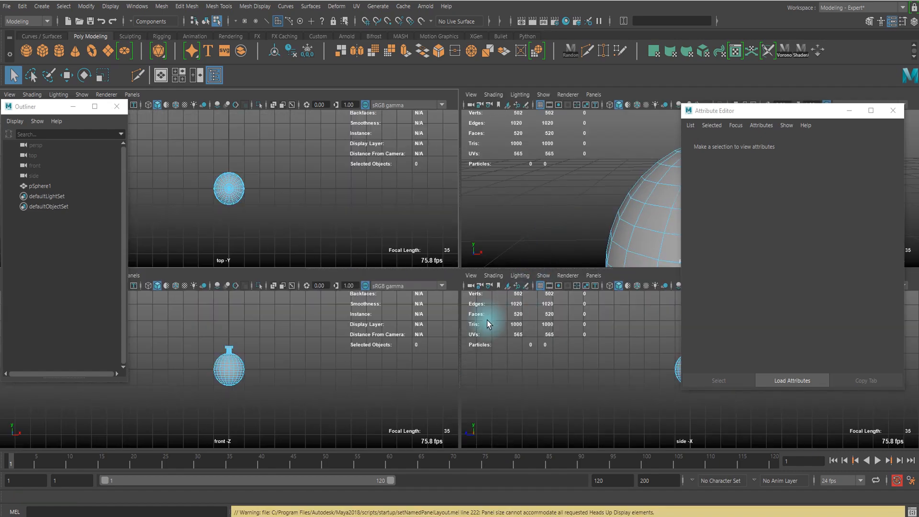
scroll(468, 200, up, 10)
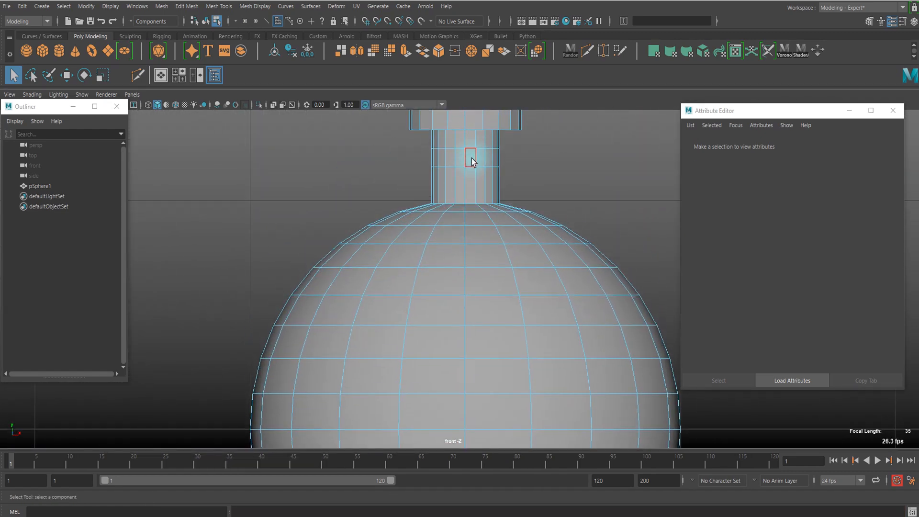
drag(451, 159, 449, 160)
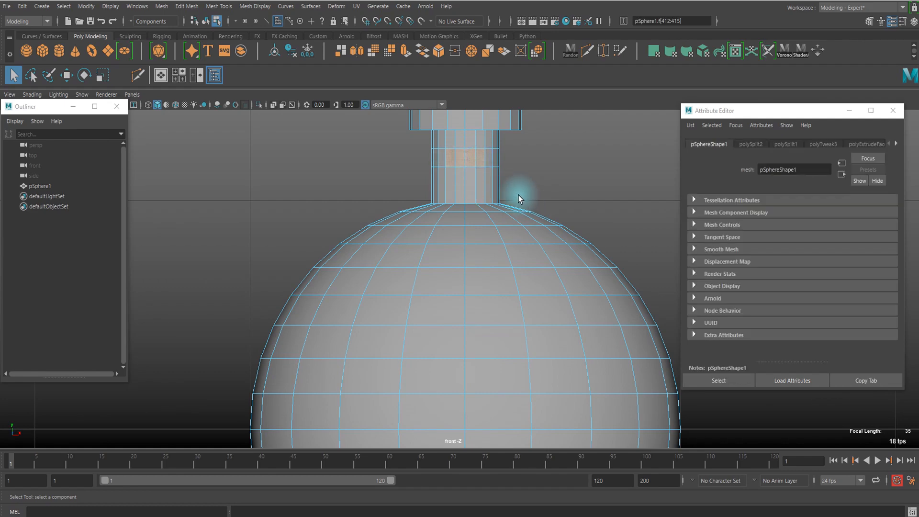
key(space)
key(space)
scroll(593, 224, down, 3)
alt+drag(557, 226, 476, 263)
scroll(542, 223, down, 4)
key(ctrl+e)
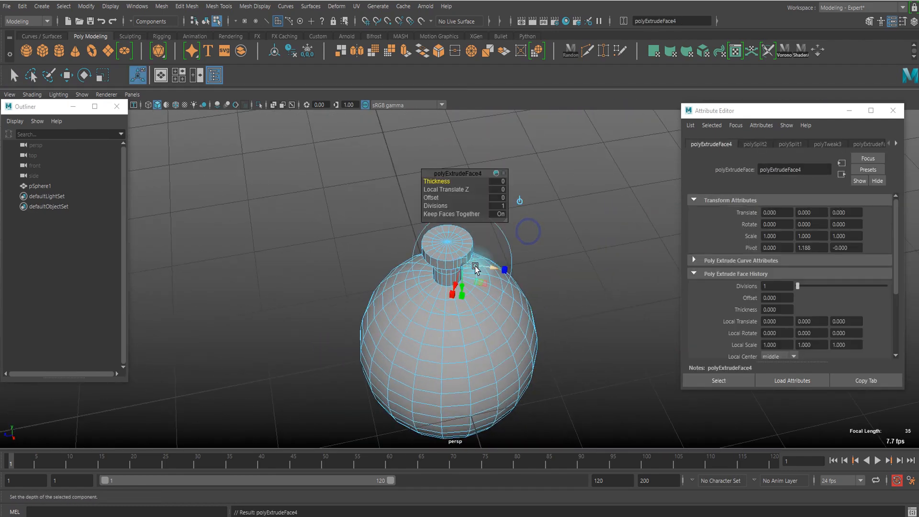
key(r)
drag(416, 269, 378, 275)
scroll(378, 275, down, 2)
scroll(386, 300, down, 4)
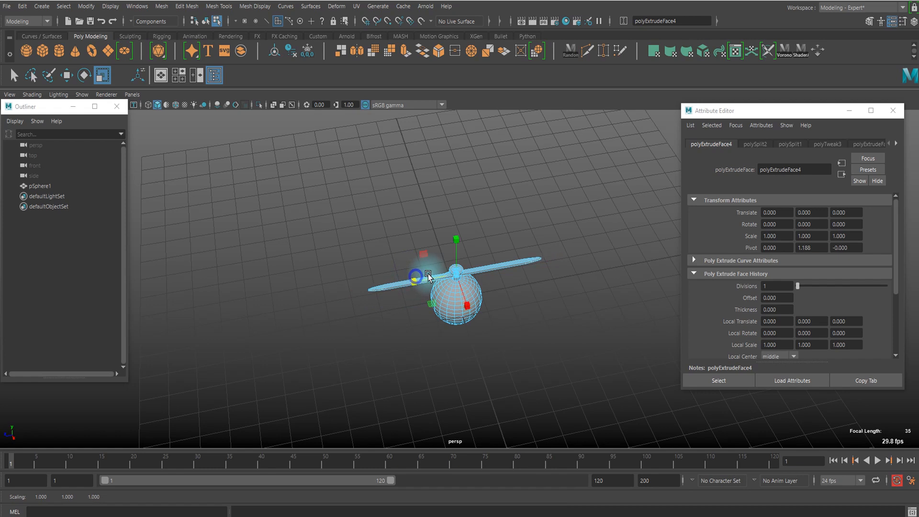
Flatten both tapered blade tips by scaling their end vertices along the blade's length.
click(377, 287)
right_drag(378, 248, 338, 249)
drag(383, 262, 316, 340)
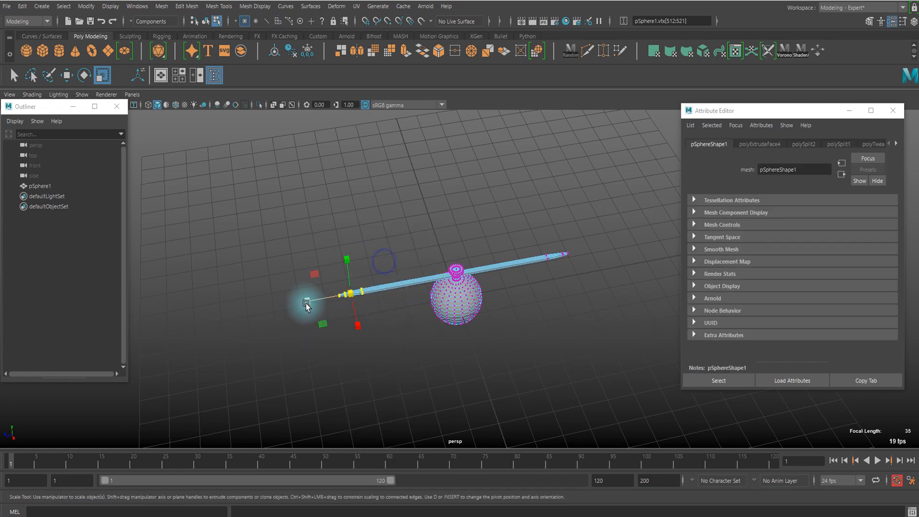
drag(545, 242, 603, 280)
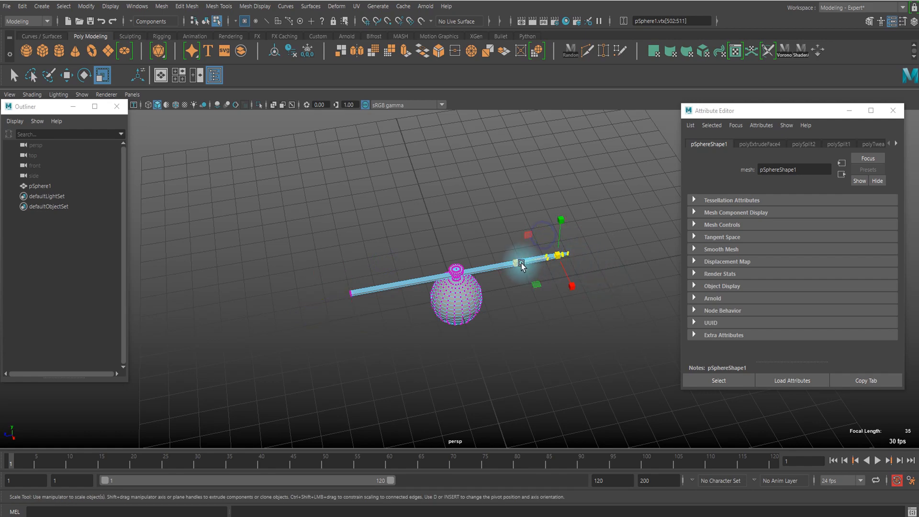
alt+drag(656, 267, 478, 367)
Extrude a cluster of faces at the sphere's mid-height, at right angles to the blades, outward into a long tail boom.
right_drag(474, 298, 464, 278)
alt+drag(483, 349, 464, 303)
scroll(464, 303, up, 3)
alt+middle_drag(464, 303, 457, 267)
scroll(464, 276, up, 3)
mouse_move(464, 277)
alt+mouse_down()
mouse_move(447, 313)
mouse_move(460, 276)
alt+mouse_up()
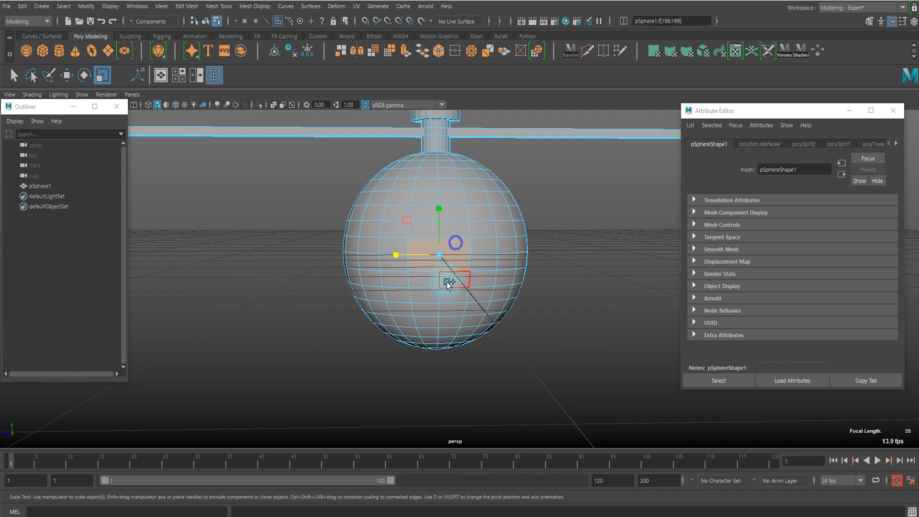
scroll(431, 283, down, 3)
alt+drag(447, 297, 525, 331)
scroll(499, 324, down, 2)
key(w)
key(ctrl+e)
drag(523, 290, 645, 322)
Scale down the tail boom's end faces so that the boom tapers away from the sphere.
key(r)
alt+drag(608, 355, 465, 311)
alt+drag(550, 291, 435, 310)
drag(539, 239, 538, 258)
key(w)
alt+drag(544, 222, 453, 311)
key(r)
Detach the faces of the cap, neck and rotor blades from the sphere body.
alt+drag(453, 311, 404, 233)
right_drag(403, 233, 427, 217)
alt+middle_drag(398, 239, 435, 251)
scroll(434, 250, up, 8)
alt+drag(435, 251, 442, 233)
right_drag(390, 207, 391, 233)
alt+middle_drag(407, 234, 430, 215)
right_drag(396, 197, 397, 224)
scroll(410, 235, down, 5)
alt+drag(411, 236, 400, 266)
scroll(435, 254, down, 5)
mouse_move(401, 266)
alt+mouse_down()
mouse_move(390, 291)
mouse_move(404, 266)
alt+mouse_up()
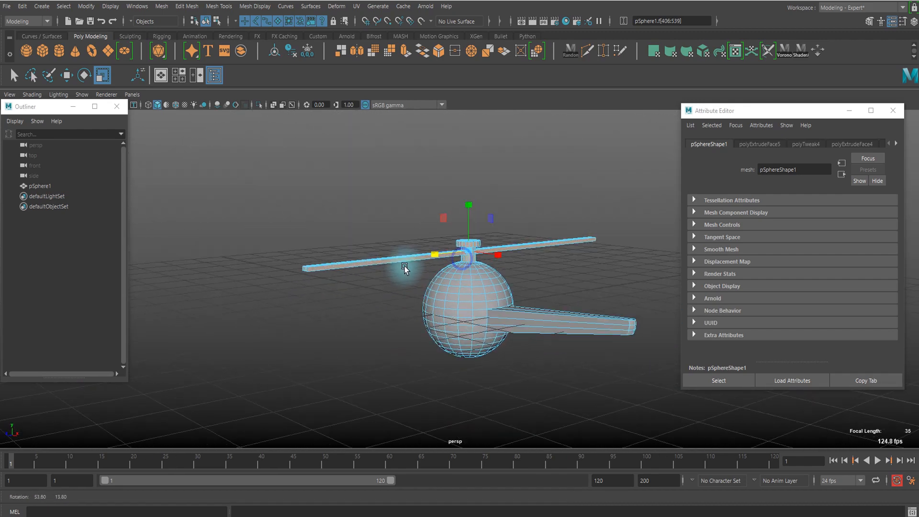
scroll(479, 231, up, 8)
alt+drag(458, 239, 461, 267)
scroll(488, 258, down, 5)
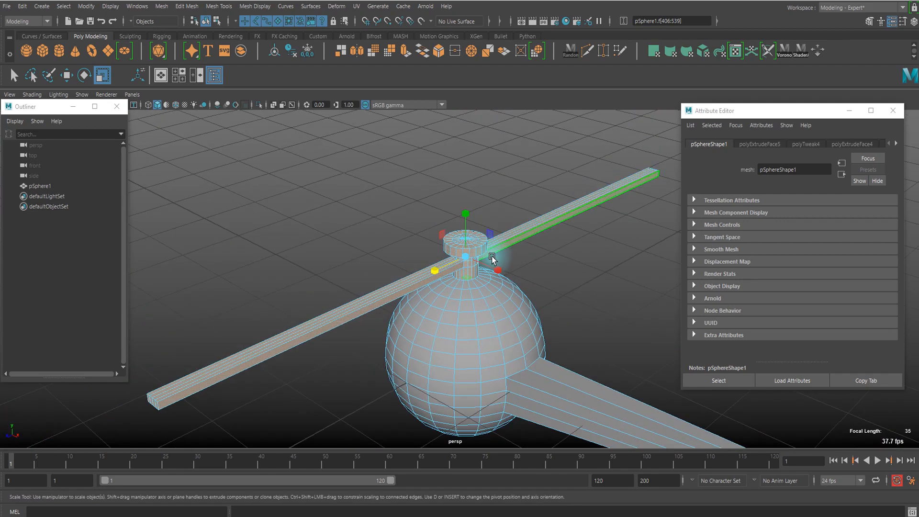
click(182, 7)
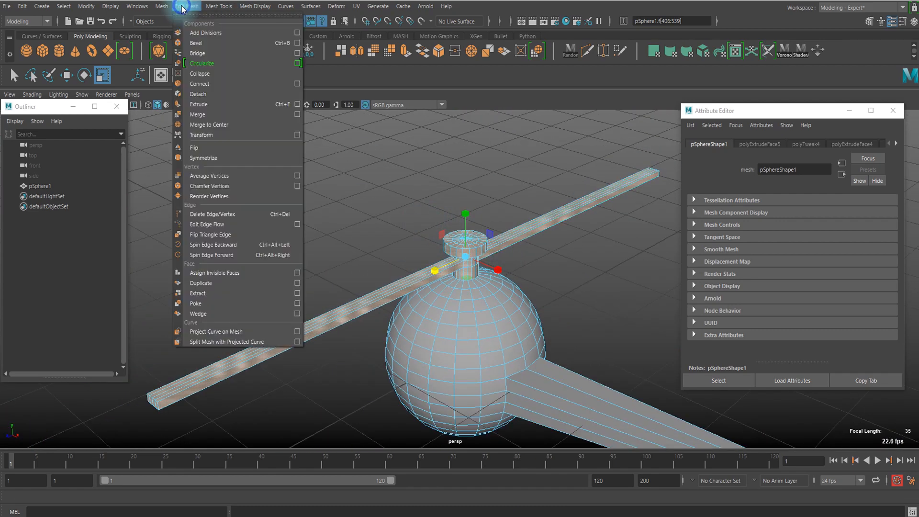
click(204, 95)
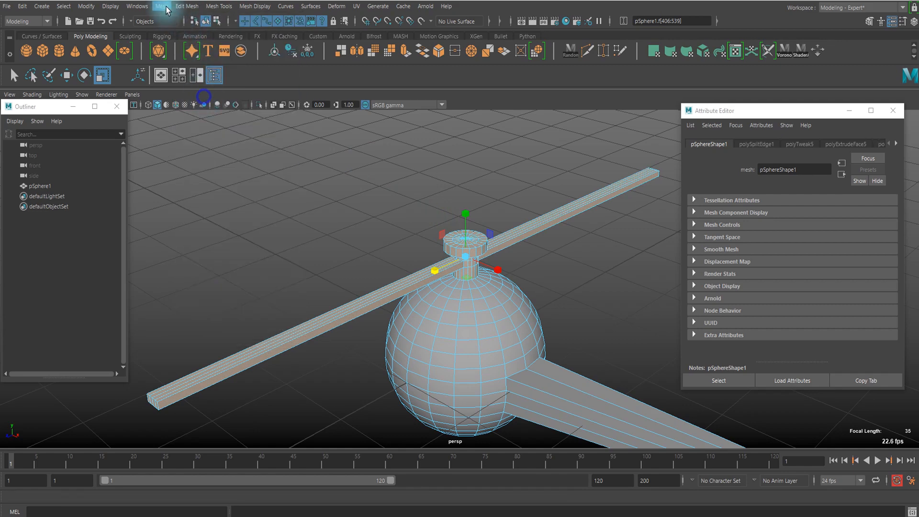
Separate the mesh into individual rotor and body objects, and select each to check the split.
click(162, 6)
click(188, 52)
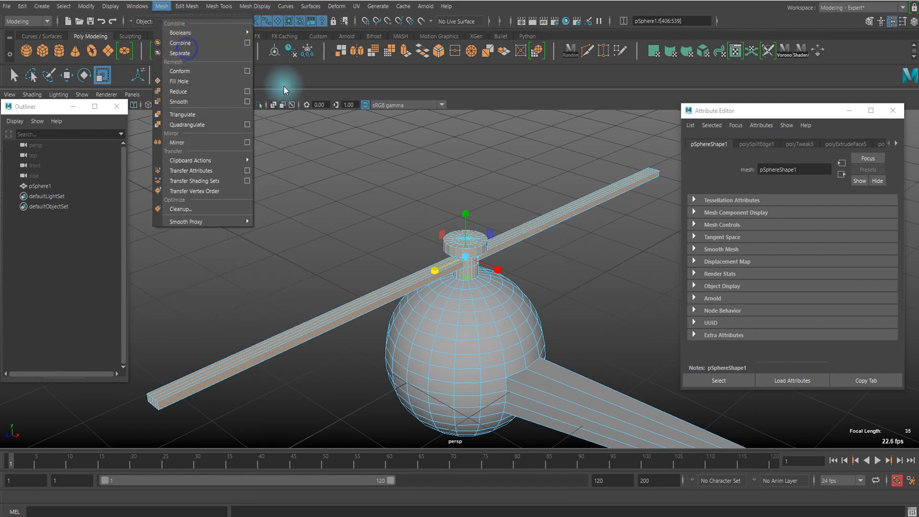
click(201, 54)
scroll(435, 250, up, 3)
alt+drag(432, 278, 461, 263)
click(546, 283)
click(476, 266)
scroll(476, 292, down, 3)
click(472, 322)
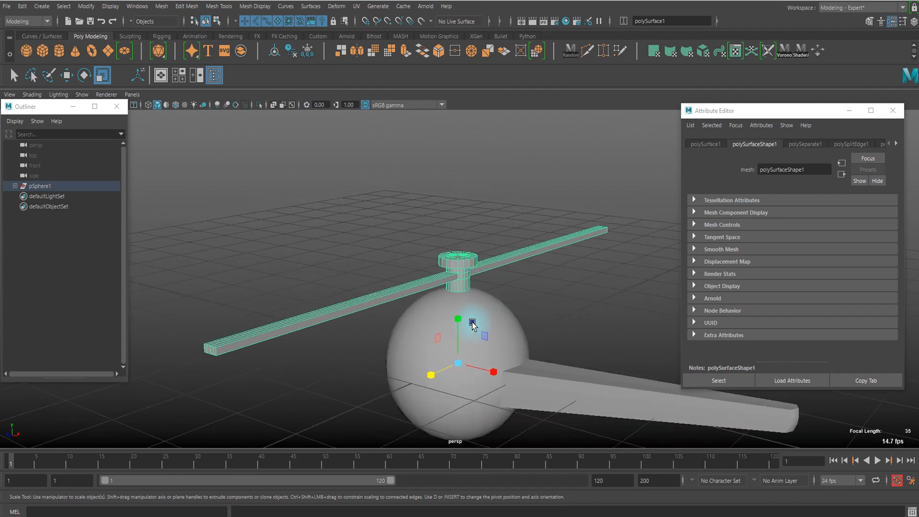
Delete the construction history of both polySurface1 and polySurface2.
click(14, 183)
ctrl+click(54, 196)
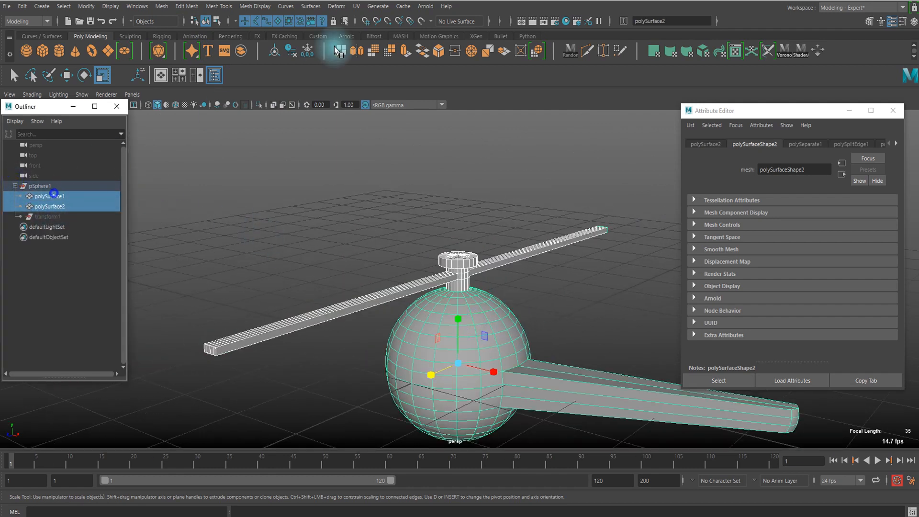
click(288, 50)
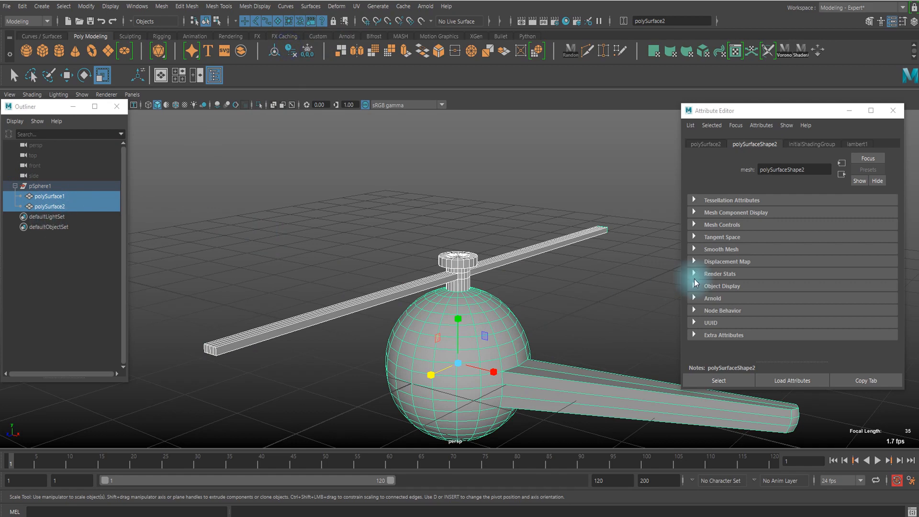
Duplicate the rotor object and move the copy about 4 cm along X towards the tail's end.
alt+middle_drag(544, 281, 526, 222)
alt+right_drag(525, 222, 553, 221)
alt+right_drag(509, 247, 492, 227)
alt+middle_drag(491, 227, 481, 216)
alt+right_drag(531, 221, 497, 225)
click(440, 209)
alt+middle_drag(503, 232, 484, 230)
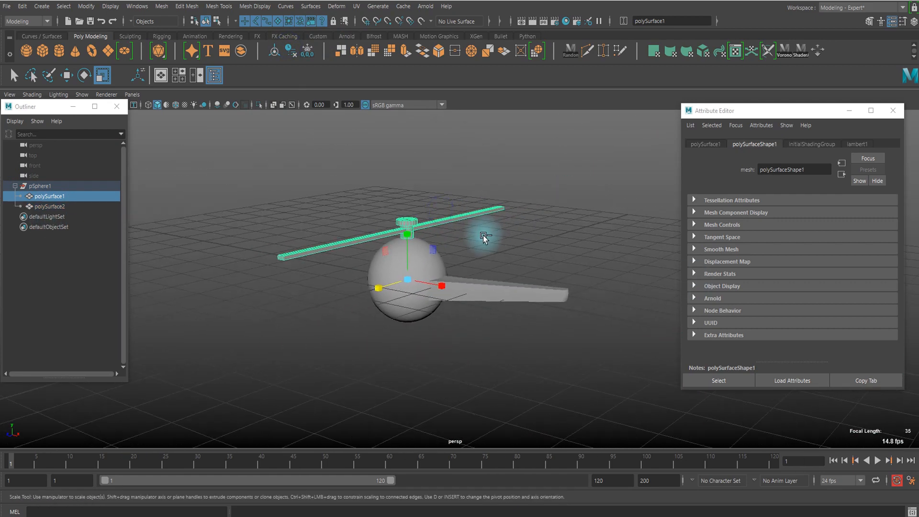
key(ctrl+d)
key(w)
drag(431, 282, 581, 297)
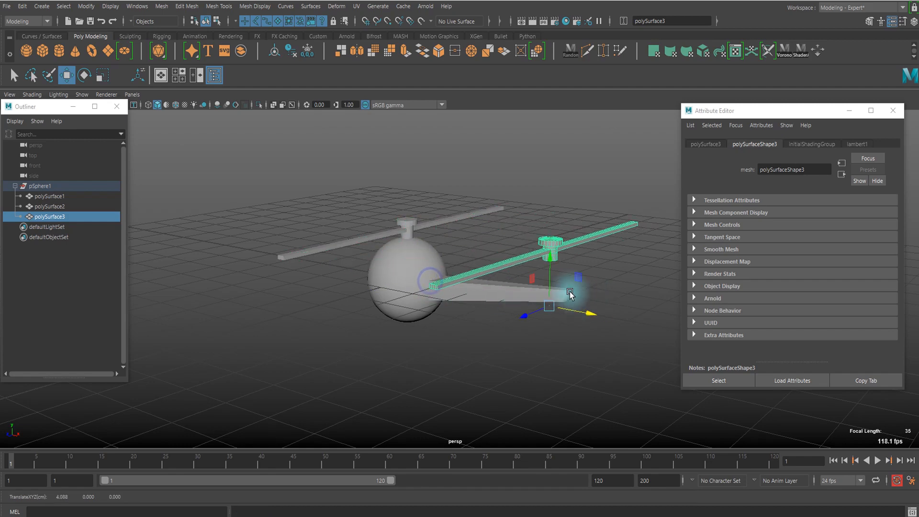
Center the duplicate rotor's pivot and rotate the copy so its blades stand upright.
click(272, 52)
alt+right_drag(560, 268, 588, 276)
alt+drag(588, 277, 489, 272)
key(e)
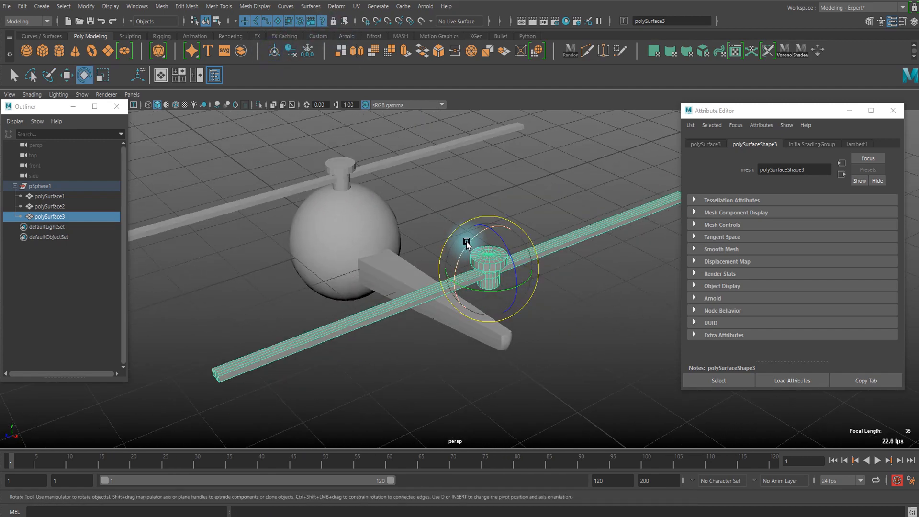
drag(469, 240, 542, 252)
Scale the upright tail rotor copy down to about 0.3 along its X and Z axes, leaving Y at 1.
key(w)
key(r)
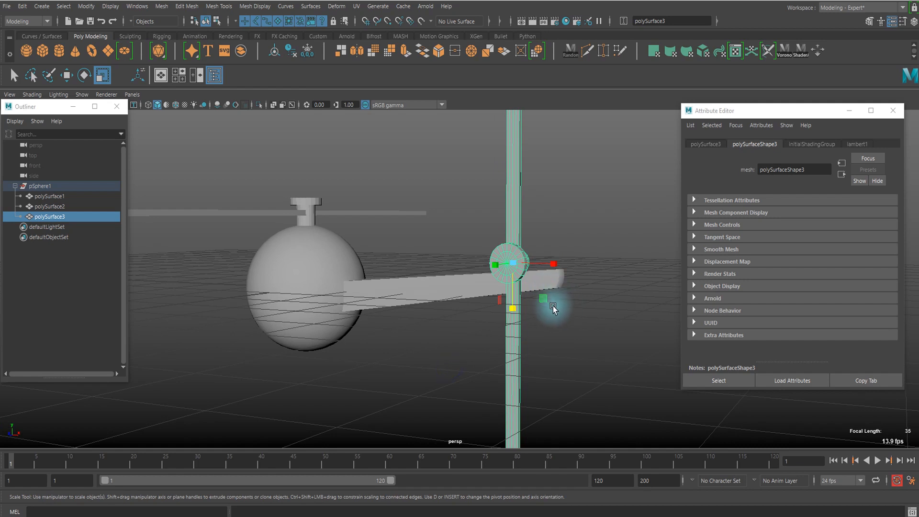
middle_drag(541, 297, 533, 289)
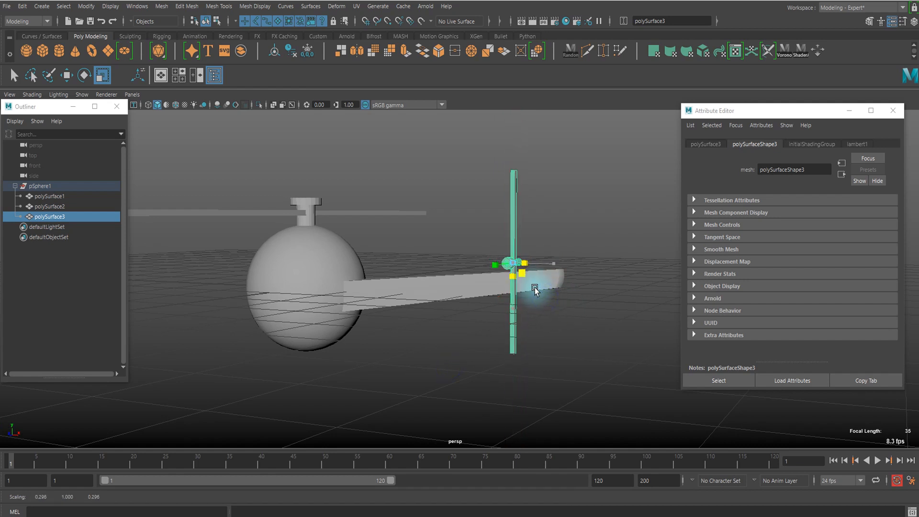
Move the tail rotor to the far end of the tail boom and seat its hub against the boom's side.
key(w)
drag(522, 263, 535, 244)
alt+drag(574, 338, 487, 341)
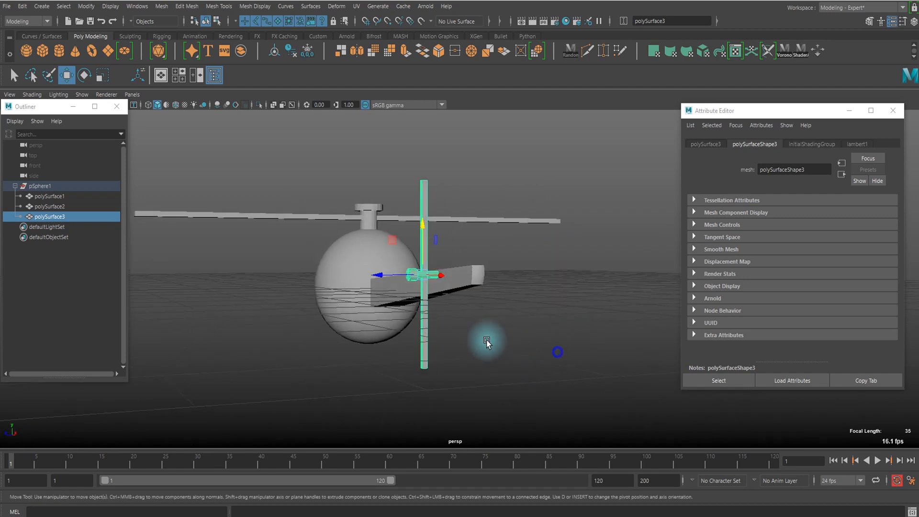
drag(388, 275, 423, 274)
Shorten the tail rotor's blades by scaling the vertices at both blade ends towards the hub, and return to object selection.
alt+drag(438, 308, 493, 195)
click(504, 132)
drag(505, 131, 460, 157)
shift+drag(508, 277, 448, 347)
key(r)
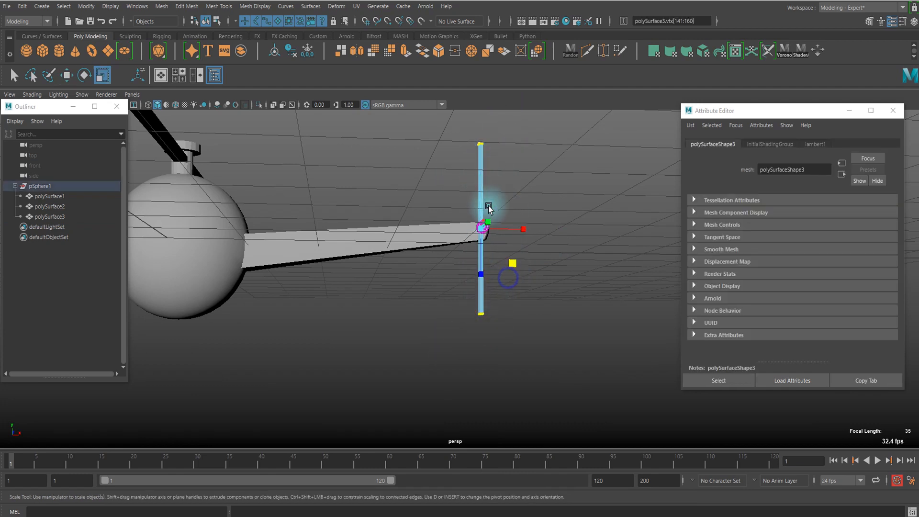
drag(473, 261, 485, 231)
right_drag(484, 228, 520, 209)
click(529, 203)
Select the main rotor, body and tail rotor in turn to check that they are separate and where their pivots sit.
scroll(539, 233, down, 5)
alt+drag(531, 244, 479, 260)
scroll(490, 246, down, 6)
scroll(398, 252, up, 4)
scroll(424, 277, down, 5)
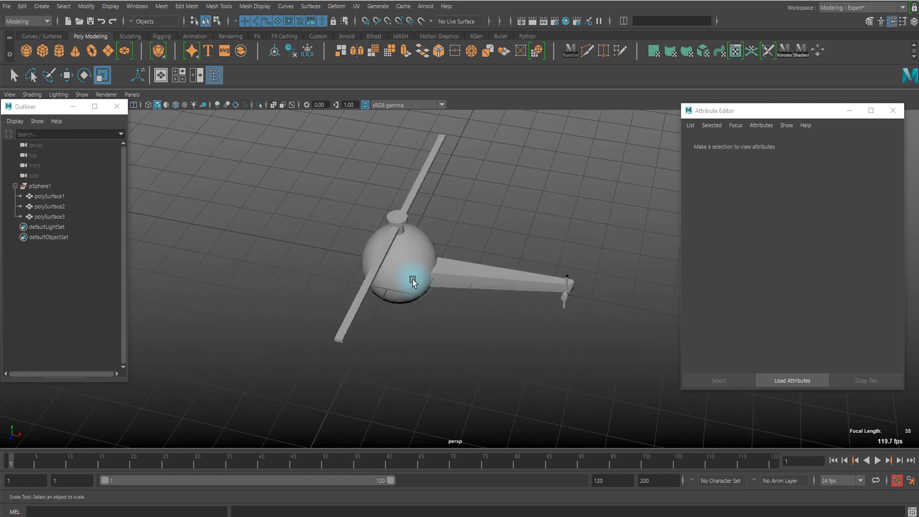
click(43, 217)
click(46, 207)
click(46, 197)
alt+drag(304, 243, 414, 299)
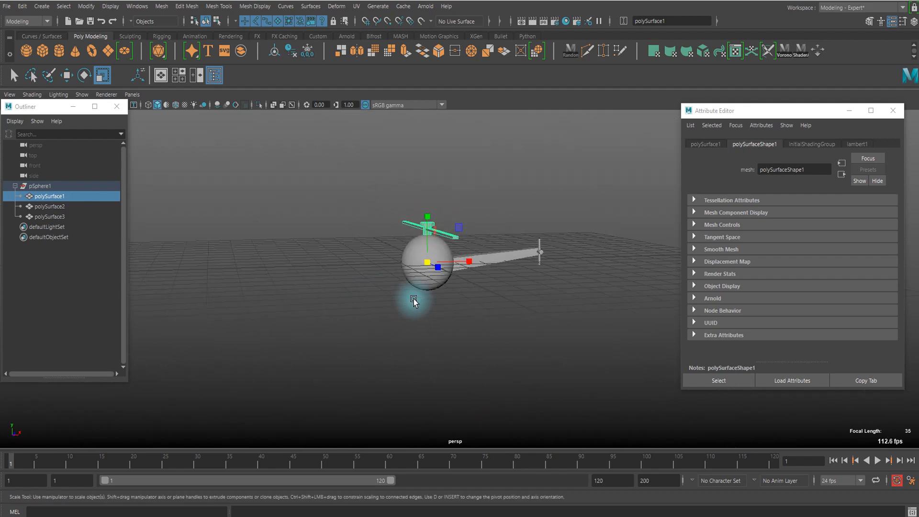
click(45, 217)
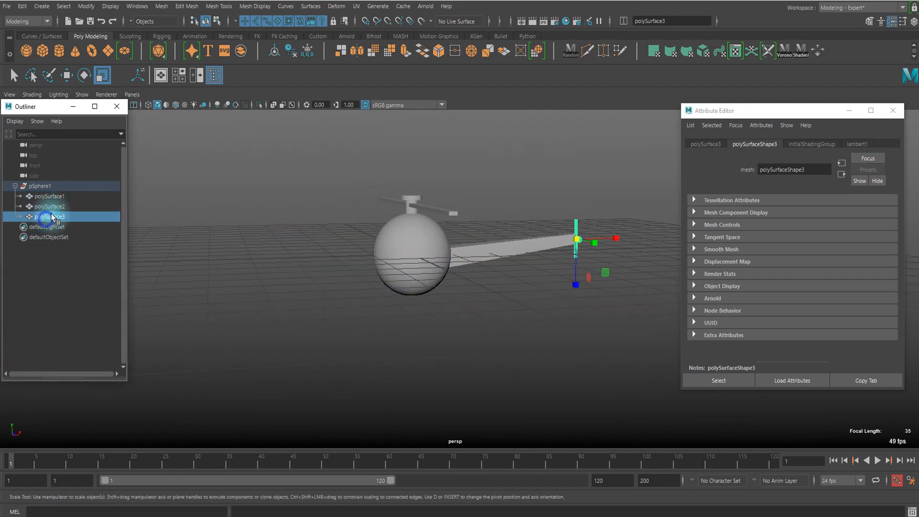
alt+drag(244, 259, 486, 338)
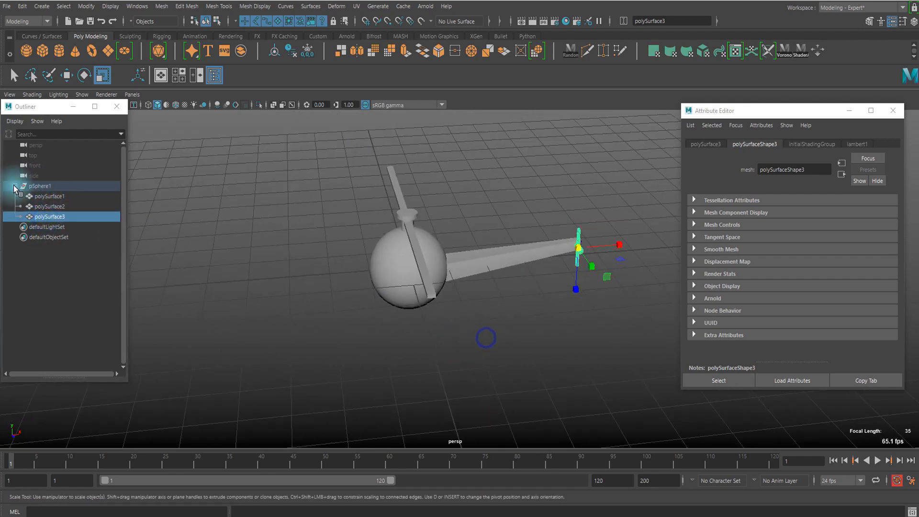
click(58, 196)
mouse_move(299, 270)
alt+mouse_down()
mouse_move(318, 249)
mouse_move(294, 273)
alt+mouse_up()
scroll(306, 244, down, 2)
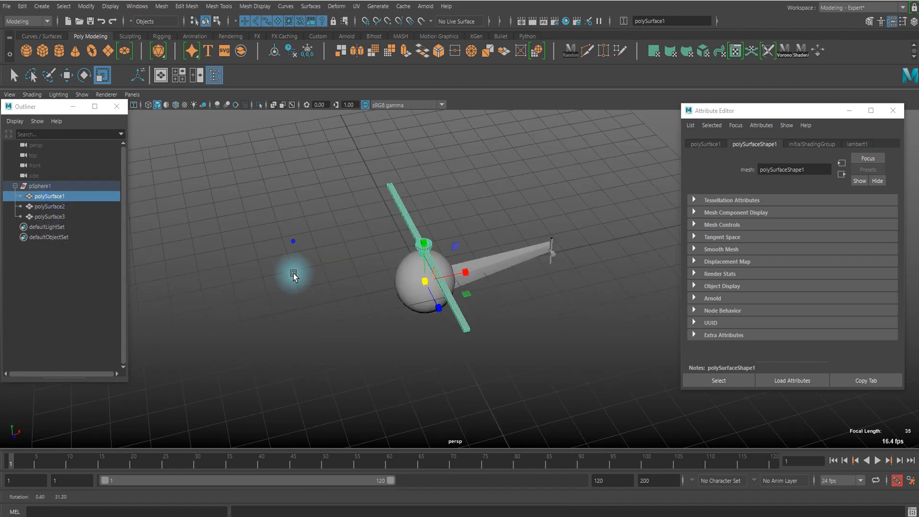
scroll(281, 256, up, 6)
click(58, 206)
click(59, 217)
scroll(487, 265, down, 2)
alt+drag(487, 265, 511, 259)
scroll(510, 258, down, 4)
drag(613, 188, 384, 357)
Select the main rotor and center its pivot on its own geometry.
scroll(412, 340, up, 3)
alt+drag(430, 329, 525, 331)
alt+right_drag(468, 327, 517, 330)
alt+drag(378, 299, 421, 259)
alt+right_drag(408, 316, 489, 273)
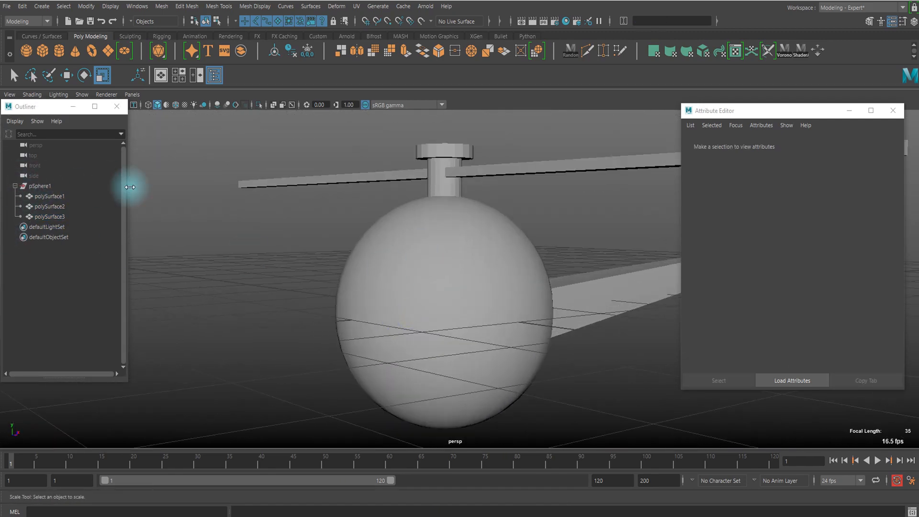
alt+drag(407, 192, 347, 211)
alt+right_drag(346, 211, 278, 206)
alt+drag(337, 252, 348, 240)
alt+right_drag(347, 241, 358, 227)
click(418, 199)
alt+right_drag(211, 240, 140, 235)
alt+drag(306, 143, 311, 219)
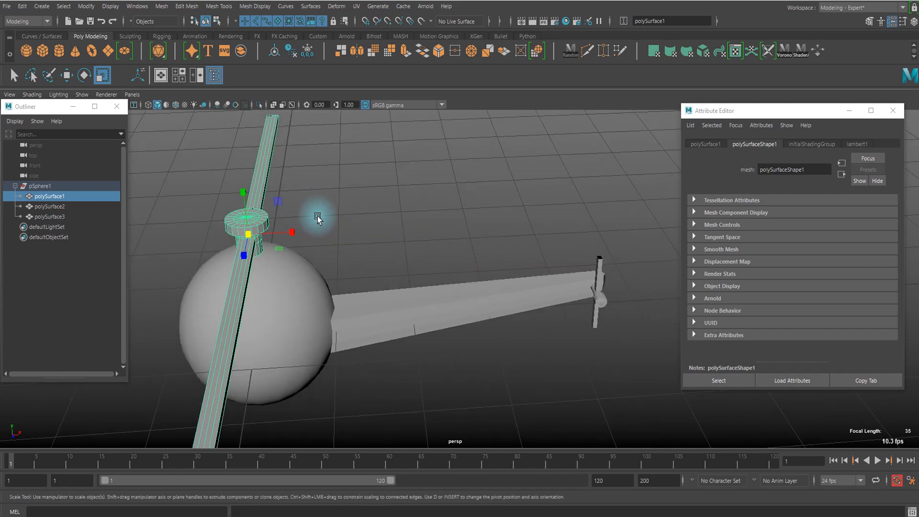
Examine the main rotor and body from several angles, selecting each to check which geometry belongs to it.
alt+right_drag(311, 219, 245, 216)
alt+drag(349, 276, 441, 229)
alt+right_drag(366, 253, 462, 307)
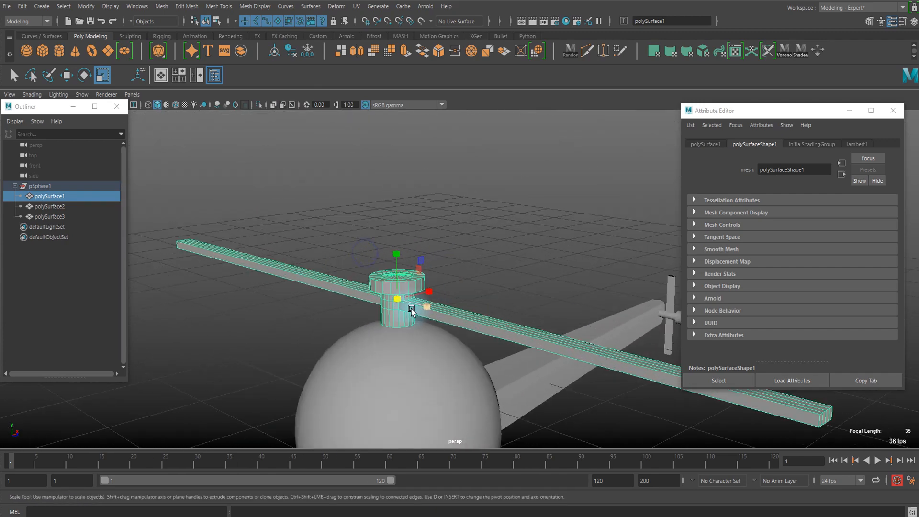
alt+middle_drag(372, 332, 412, 288)
alt+drag(413, 288, 388, 260)
alt+right_drag(388, 260, 335, 242)
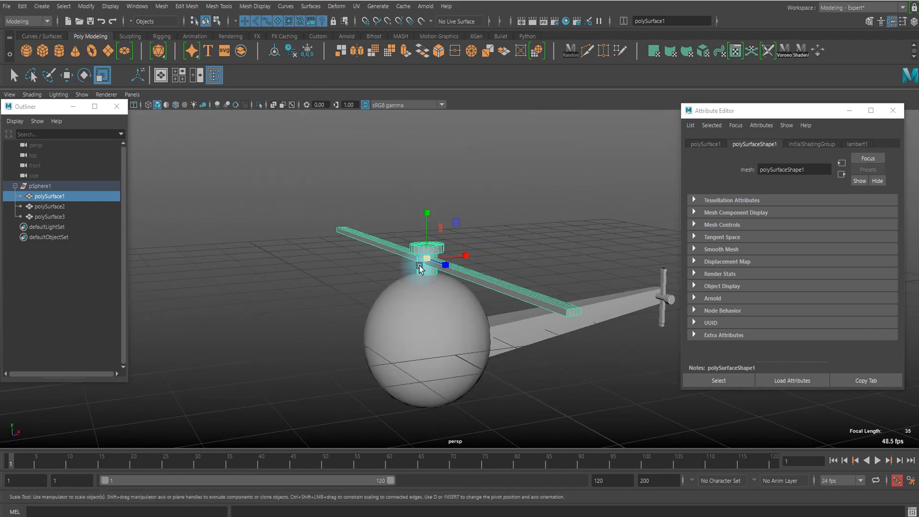
alt+drag(454, 321, 431, 290)
click(404, 355)
click(439, 281)
alt+right_drag(474, 314, 450, 306)
alt+drag(449, 306, 480, 334)
Delete the body object's stray faces at the tip of the main rotor blade, and return to object selection.
click(406, 355)
scroll(401, 251, up, 5)
scroll(405, 254, up, 3)
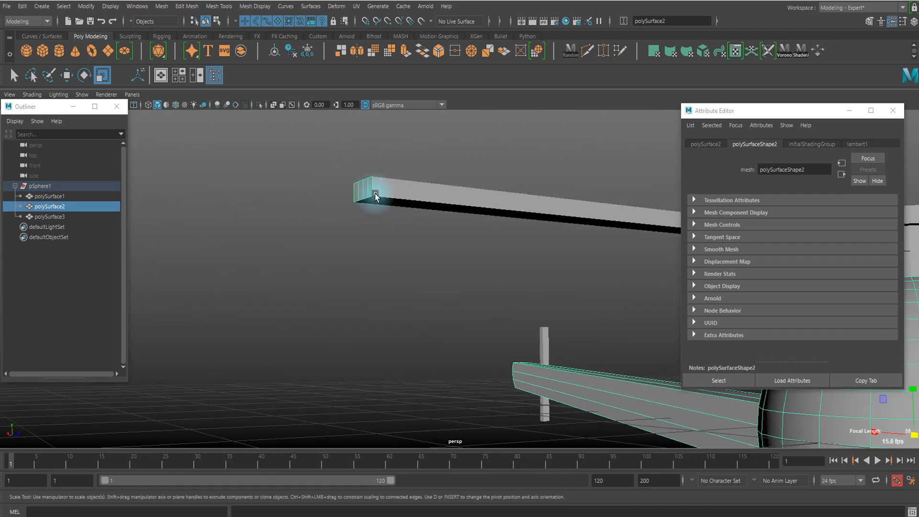
right_drag(362, 187, 365, 210)
drag(403, 163, 263, 262)
key(Delete)
right_drag(364, 185, 403, 174)
Select the helicopter body and center its pivot.
scroll(405, 188, down, 5)
alt+drag(508, 335, 373, 312)
scroll(392, 339, down, 2)
click(449, 330)
click(373, 309)
alt+middle_drag(432, 293, 456, 257)
alt+drag(416, 283, 460, 289)
alt+right_drag(409, 289, 477, 309)
alt+middle_drag(481, 250, 418, 228)
scroll(419, 225, down, 2)
alt+drag(484, 266, 433, 275)
alt+right_drag(424, 260, 418, 266)
click(270, 48)
Select the tail rotor and center its pivot on its own geometry.
scroll(439, 244, up, 5)
alt+middle_drag(599, 307, 529, 230)
alt+drag(530, 229, 540, 242)
alt+middle_drag(627, 239, 530, 249)
click(527, 241)
scroll(302, 115, up, 3)
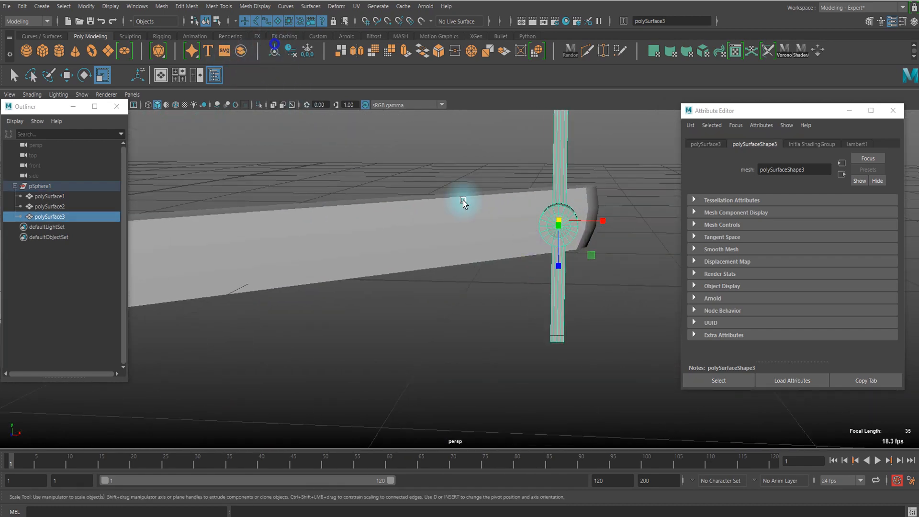
Key the main rotor's rotation at frame 1 and again at frame 10, turned about 73 degrees around its vertical axis.
alt+drag(529, 227, 480, 234)
alt+right_drag(481, 233, 229, 234)
alt+middle_drag(229, 235, 507, 269)
click(535, 229)
alt+drag(536, 229, 505, 289)
scroll(470, 237, up, 3)
key(e)
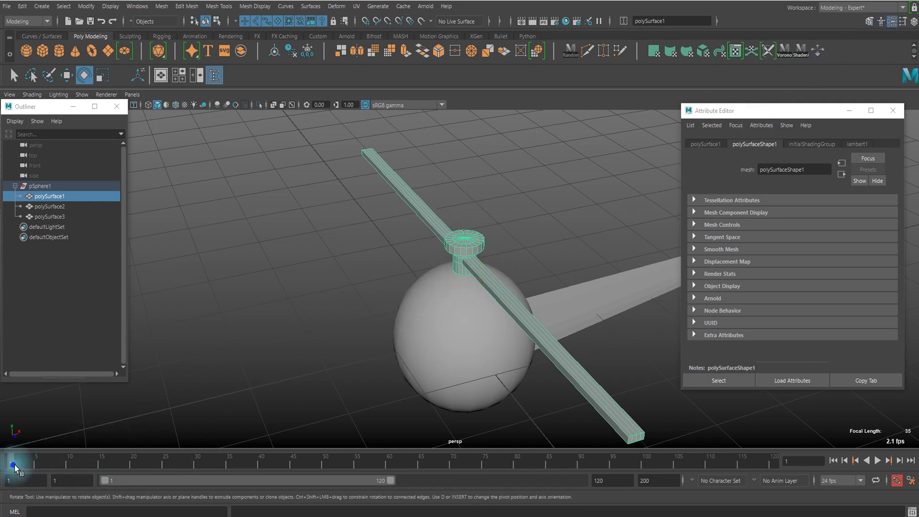
click(67, 466)
drag(453, 278, 392, 278)
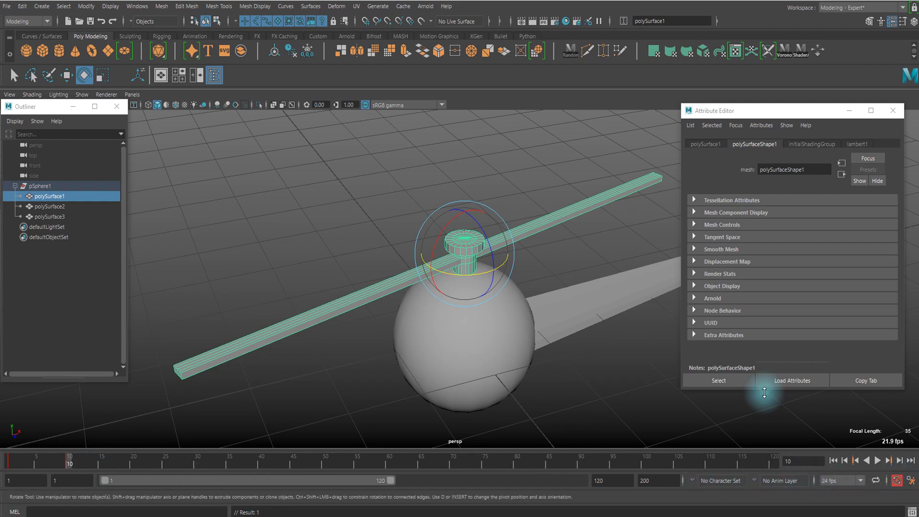
Key the tail rotor's rotation at frame 1 and again at frame 10, with its blades turned around the hub axis.
scroll(533, 303, down, 4)
alt+drag(534, 303, 479, 342)
scroll(469, 283, up, 3)
mouse_move(532, 283)
alt+mouse_down()
mouse_move(513, 297)
mouse_move(538, 281)
alt+mouse_up()
click(548, 292)
click(6, 464)
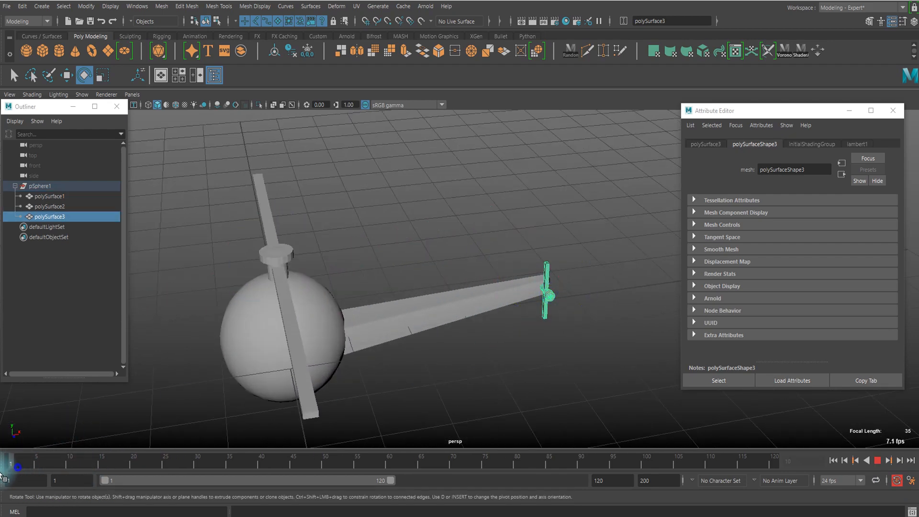
scroll(495, 319, up, 3)
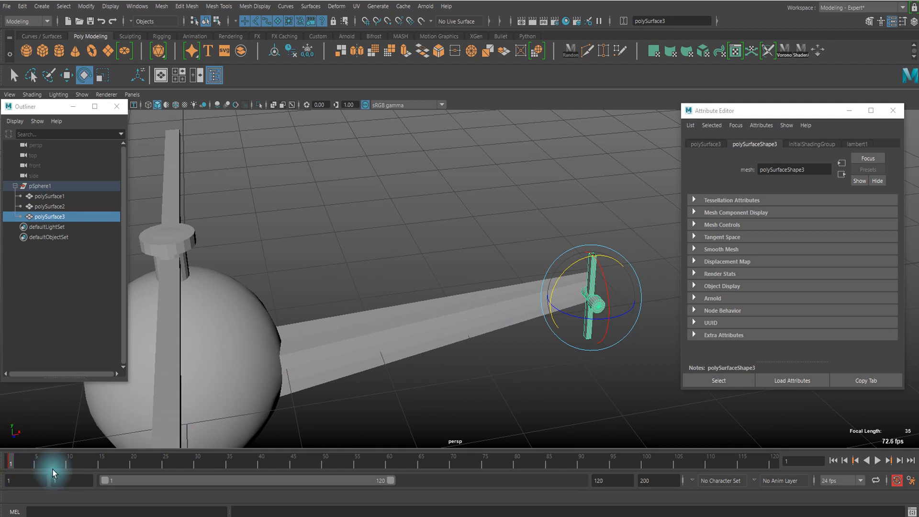
click(70, 461)
drag(575, 264, 641, 263)
Deselect the tail rotor and scrub between frames 1 and 10 to check both rotor animations.
scroll(484, 391, down, 4)
click(474, 387)
alt+drag(474, 387, 432, 386)
drag(69, 463, 1, 479)
click(68, 465)
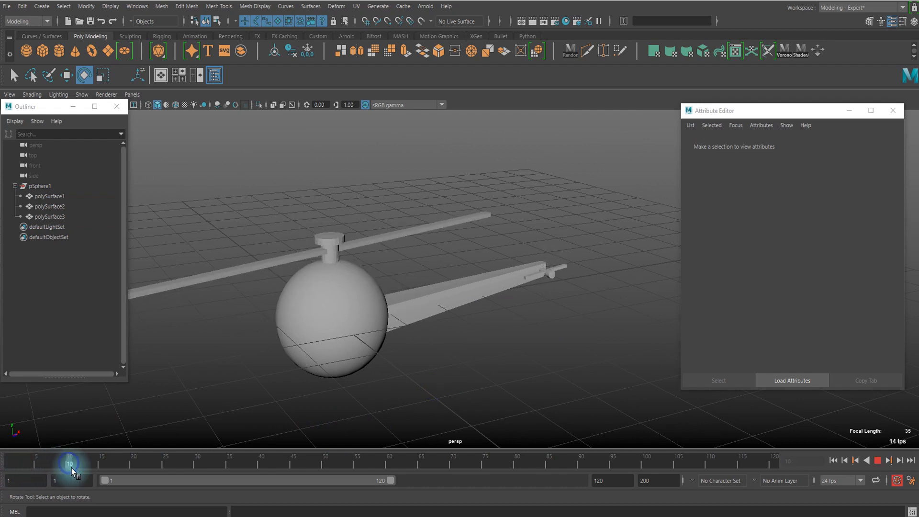
drag(146, 467, 9, 465)
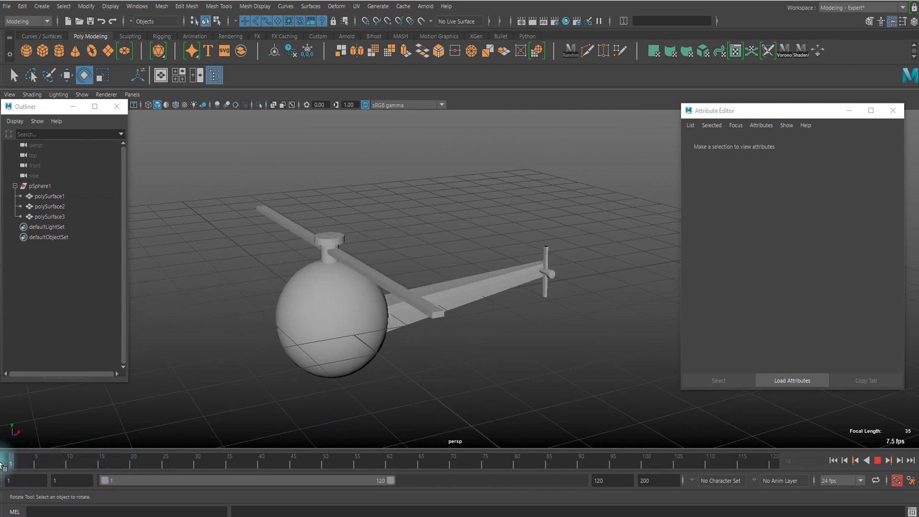
Open the main rotor's rotation curve in the Graph Editor and set its keys to linear tangents.
click(331, 238)
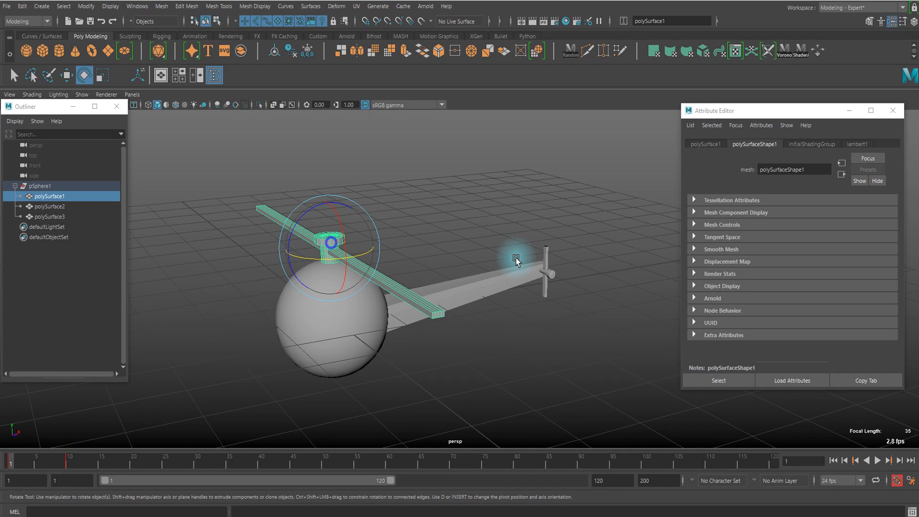
click(129, 7)
mouse_move(176, 45)
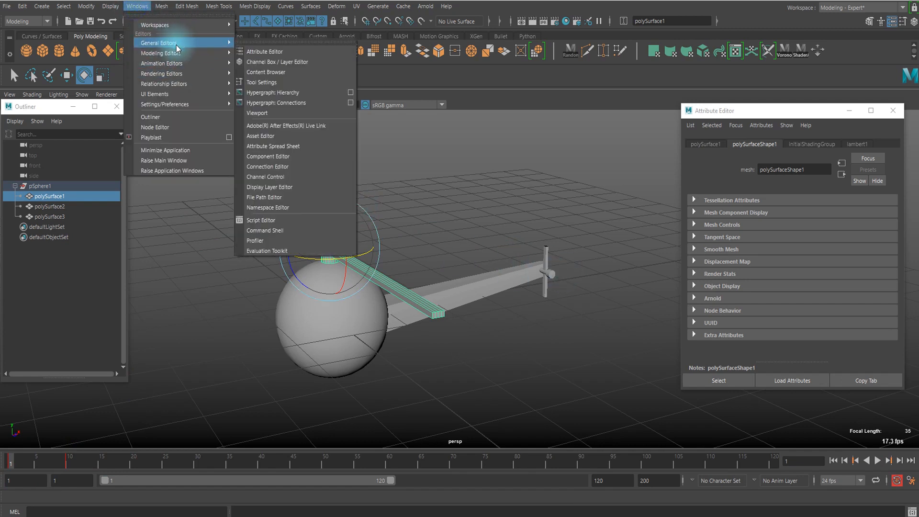
mouse_move(174, 67)
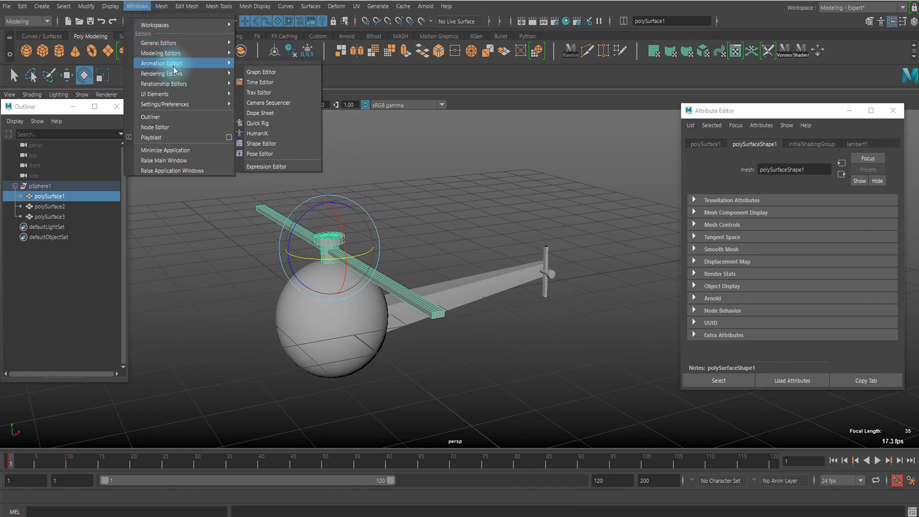
click(249, 71)
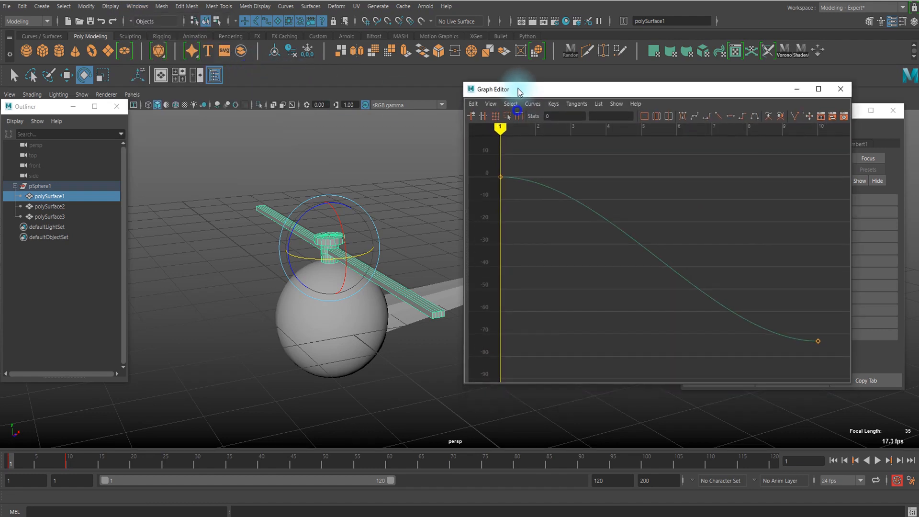
key(f)
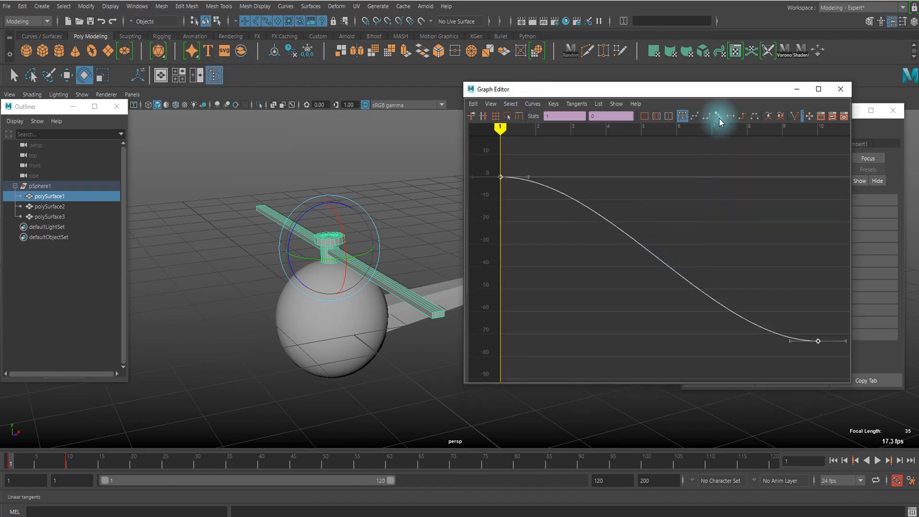
click(719, 117)
scroll(729, 157, down, 5)
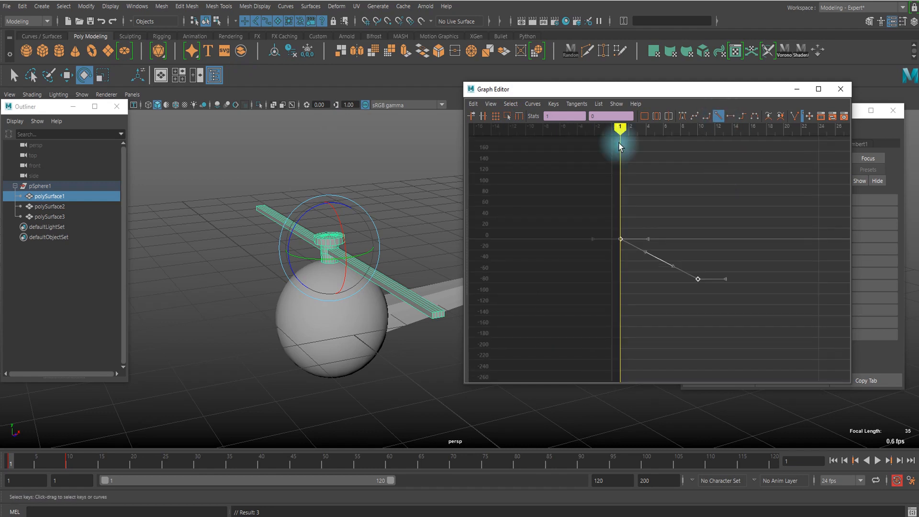
Set the main rotor curve's post infinity to Cycle with Offset.
drag(578, 93, 528, 105)
click(512, 103)
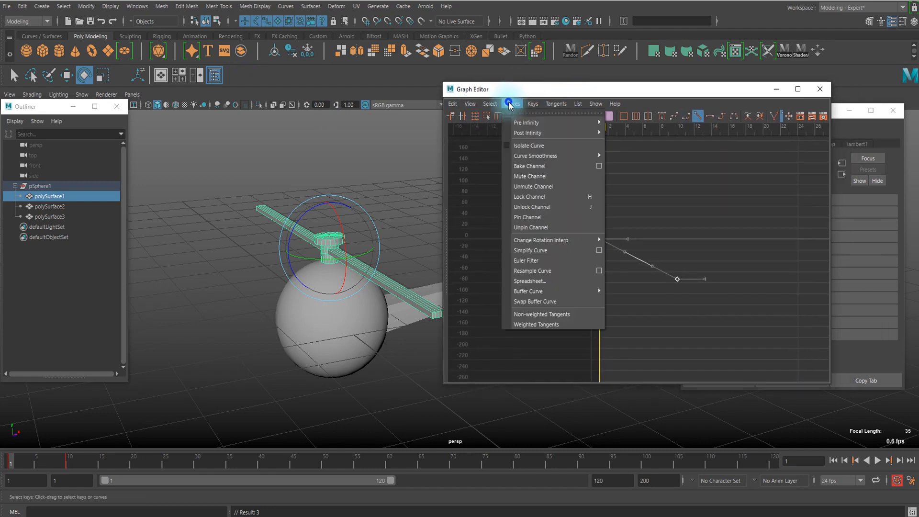
click(526, 123)
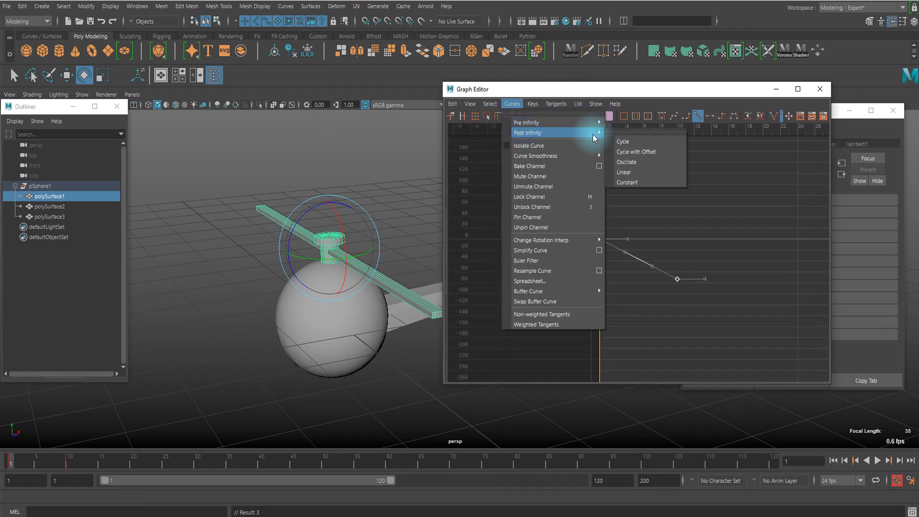
click(648, 151)
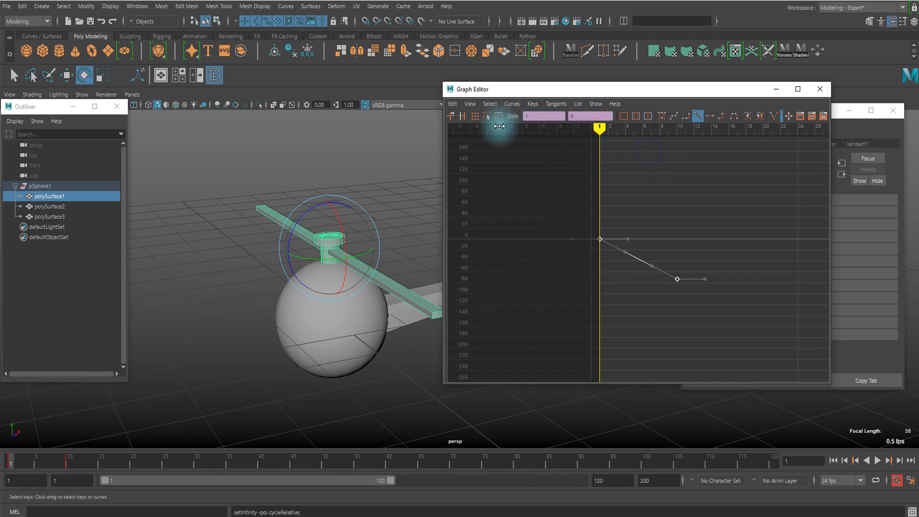
Turn on the infinity display in the Graph Editor and inspect the curve beyond frame 10.
click(471, 104)
click(473, 104)
click(476, 105)
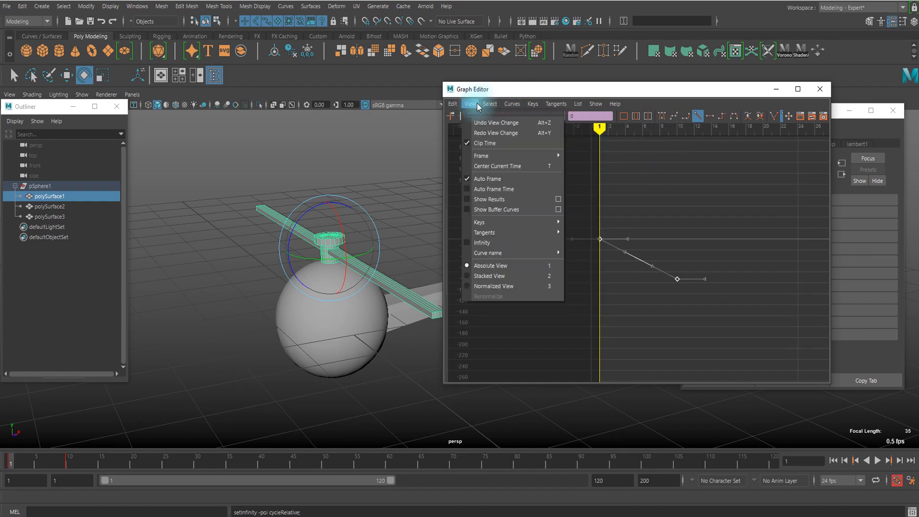
click(479, 240)
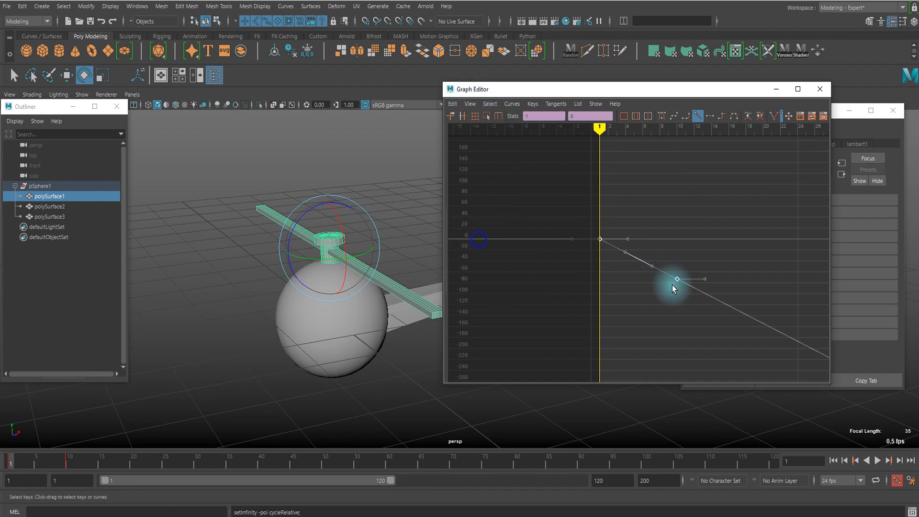
alt+middle_drag(674, 286, 589, 252)
scroll(591, 254, down, 3)
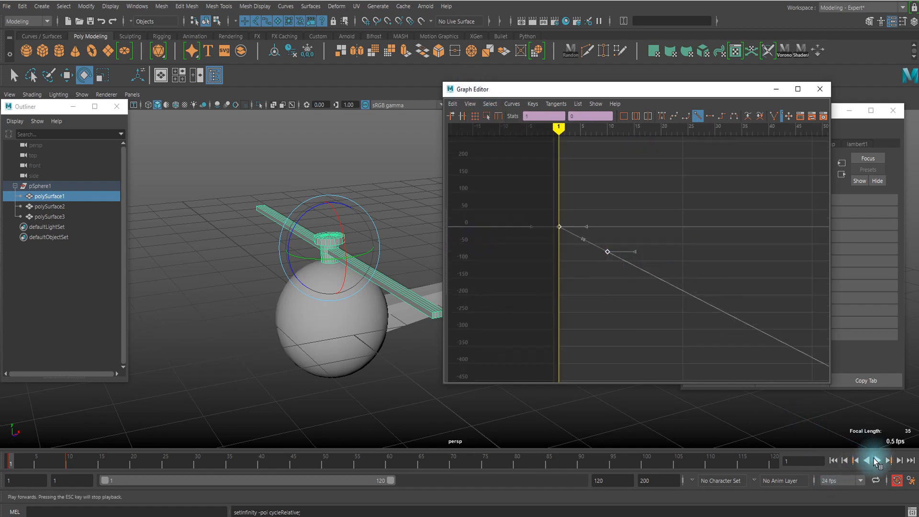
Play the animation and try shifting the selected keys of the main rotor's rotation curve downward.
click(877, 461)
scroll(636, 271, down, 3)
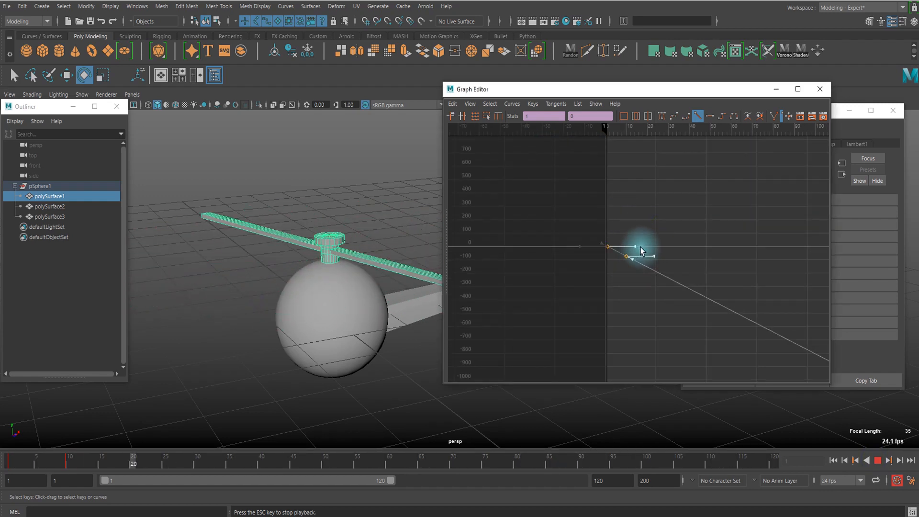
key(w)
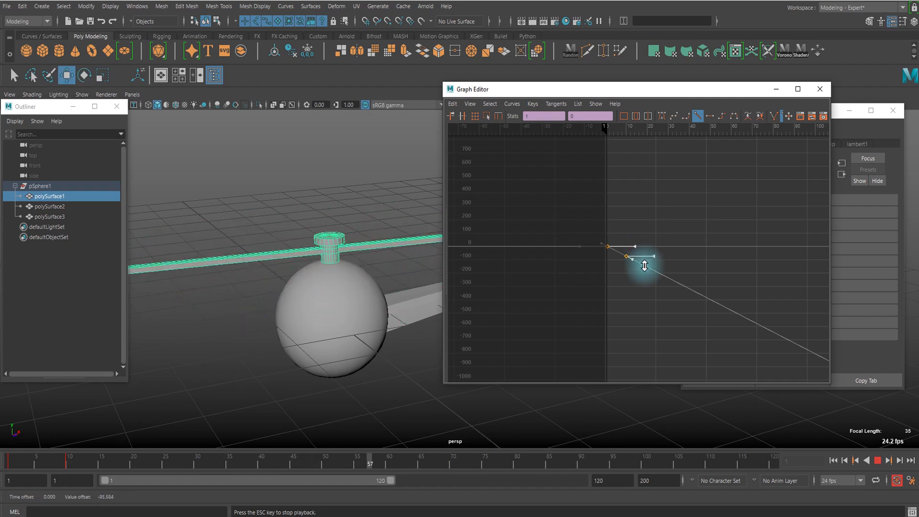
middle_drag(646, 259, 649, 292)
key(ctrl+z)
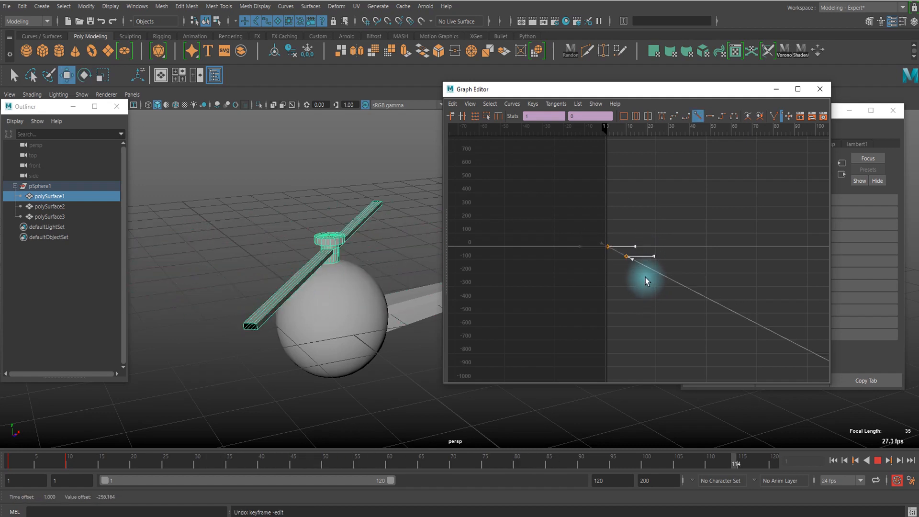
Move the main rotor's last rotation key down to about -1736 at frame 15 to speed up the spin.
scroll(646, 277, up, 5)
drag(616, 213, 586, 262)
middle_drag(606, 241, 612, 321)
scroll(618, 294, down, 15)
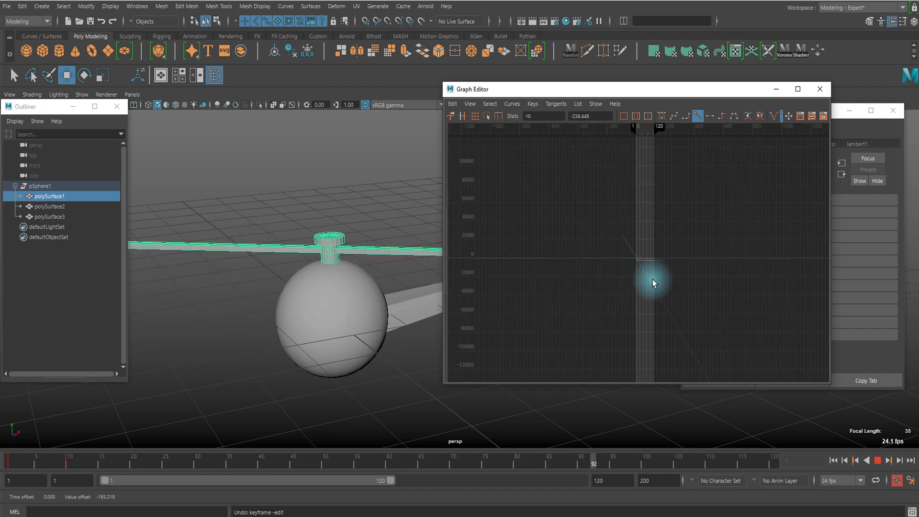
scroll(644, 272, up, 15)
middle_drag(636, 266, 633, 298)
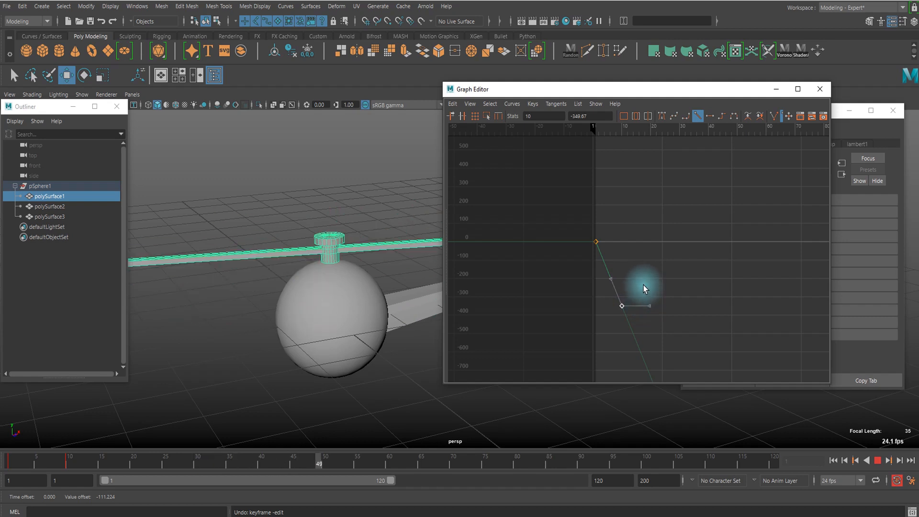
scroll(644, 276, down, 10)
middle_drag(653, 279, 657, 332)
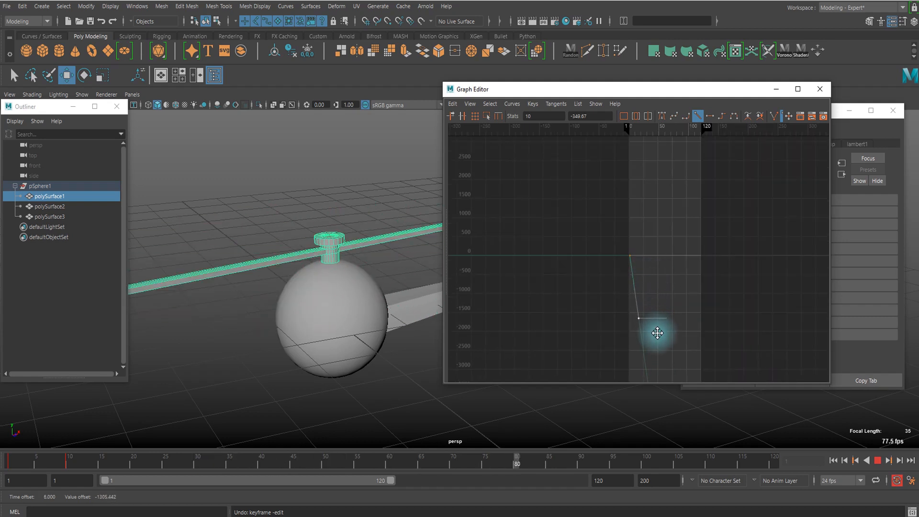
Stop playback, select the tail rotor, and set its rotation keys to linear tangents in the Graph Editor.
drag(637, 90, 281, 121)
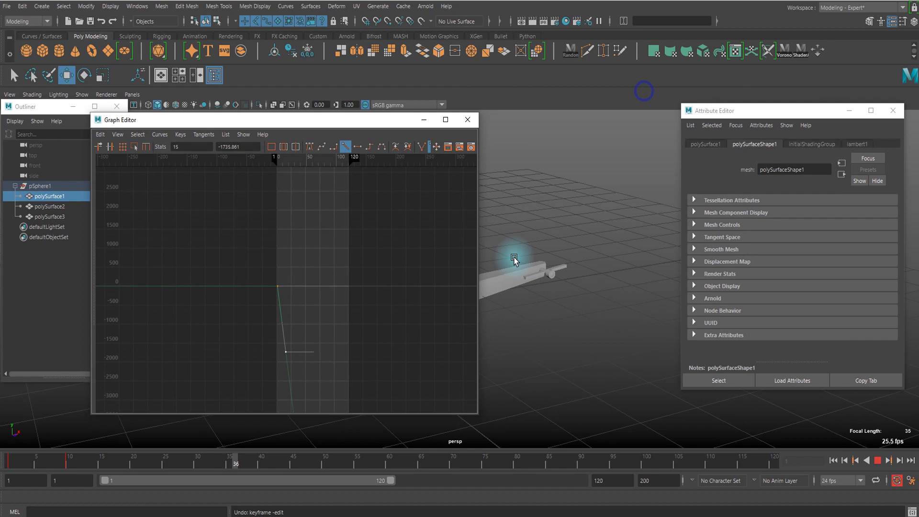
click(881, 464)
click(548, 275)
key(f)
drag(331, 307, 385, 259)
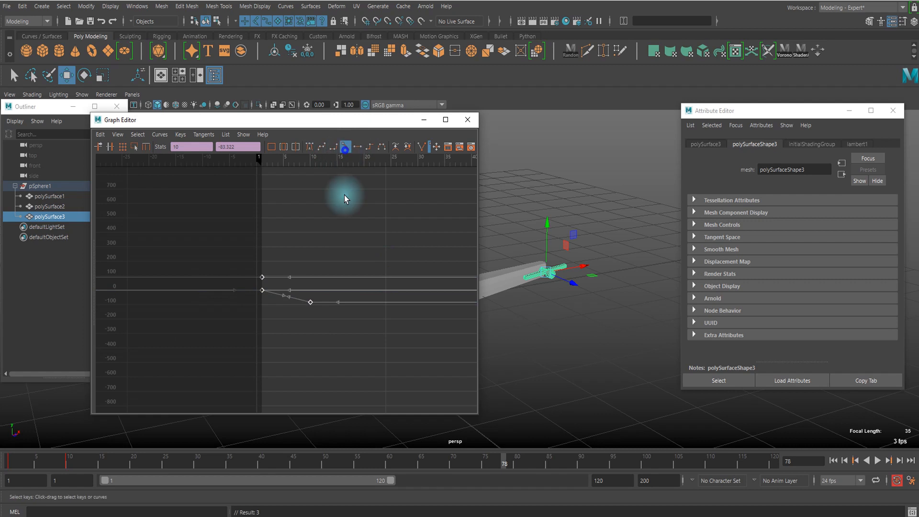
Set the post infinity of the tail rotor's rotation curve to Cycle with Offset.
drag(327, 288, 300, 320)
scroll(317, 314, up, 2)
scroll(318, 314, down, 4)
scroll(290, 286, up, 4)
click(160, 134)
mouse_move(166, 159)
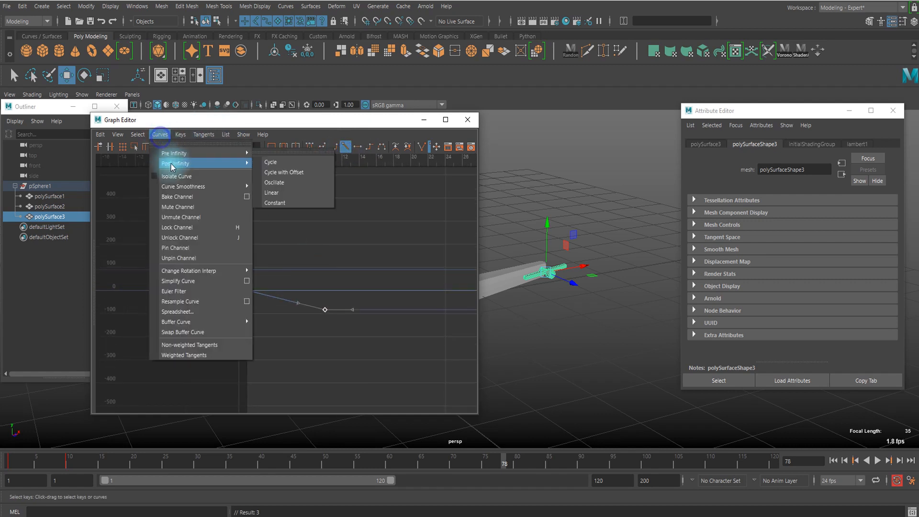
click(274, 186)
Lower the tail rotor's frame 10 rotation key to about -1633 and close the Graph Editor.
scroll(370, 301, down, 5)
middle_drag(295, 301, 290, 316)
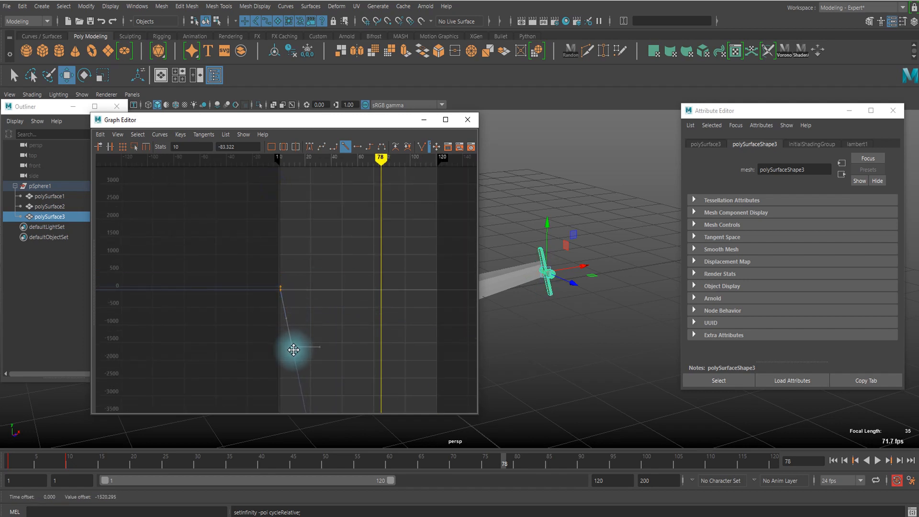
click(468, 120)
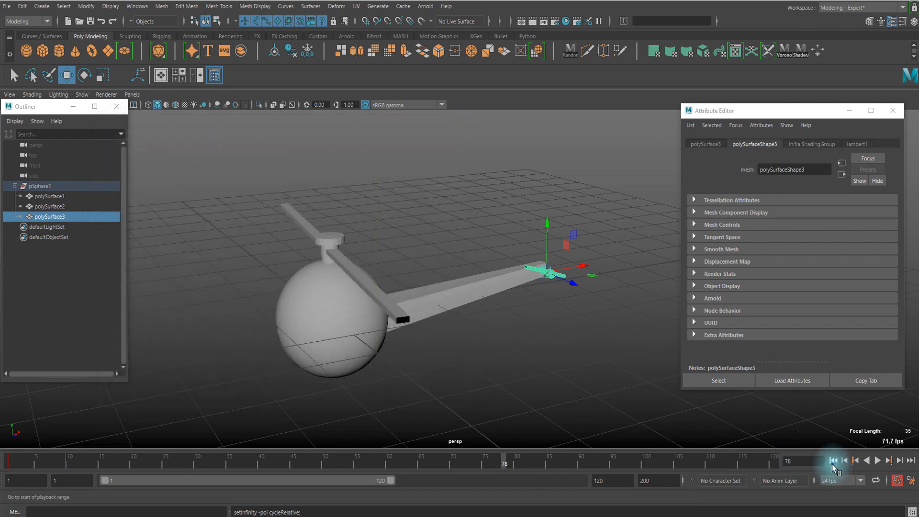
Play the animation from frame 1 to check both rotors' spin, stop it, and return to frame 1.
click(833, 461)
click(878, 461)
click(879, 461)
click(833, 461)
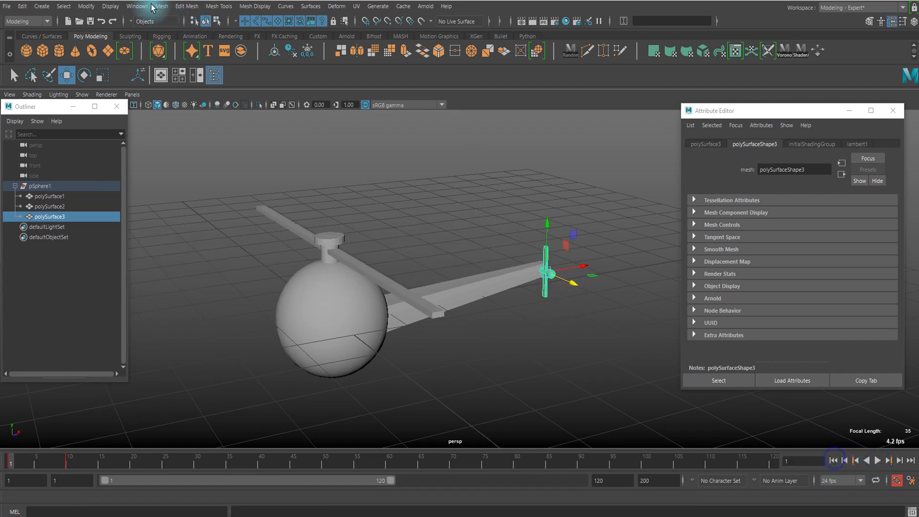
Reopen the Graph Editor with the tail rotor's rotation curves.
click(168, 7)
mouse_move(137, 6)
click(173, 63)
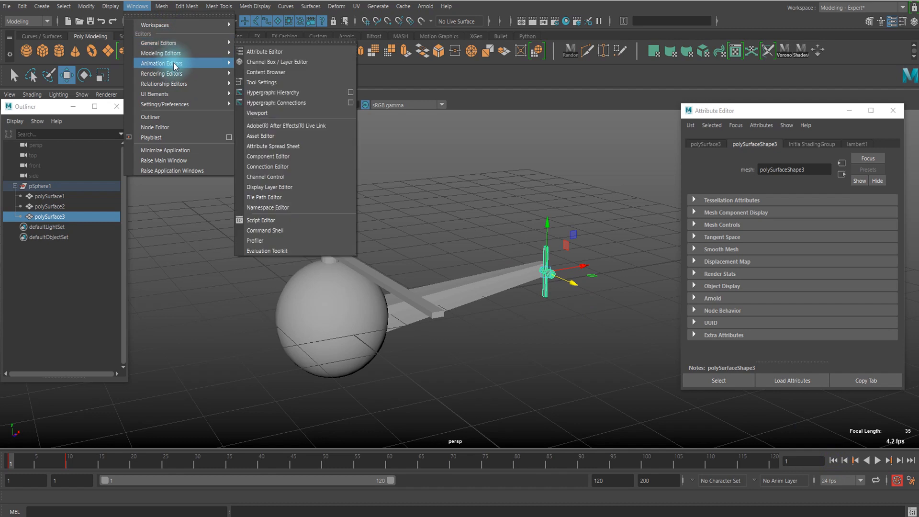
click(257, 72)
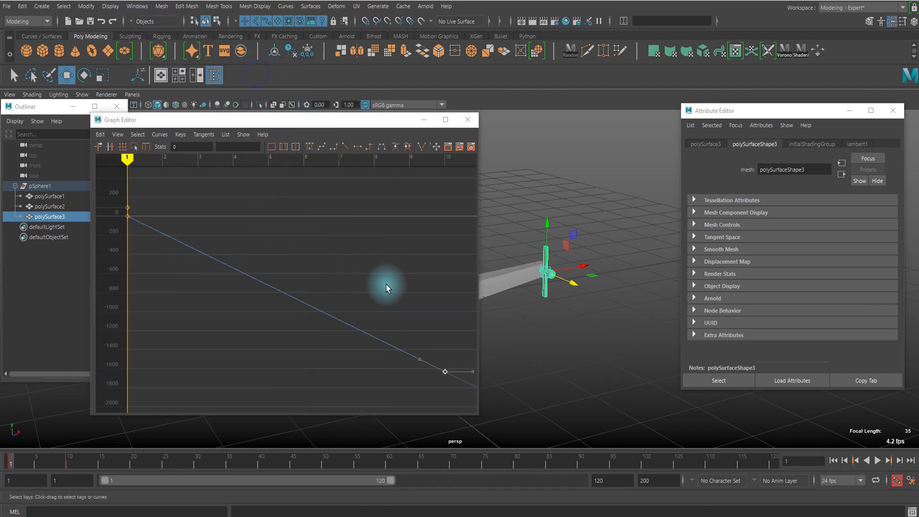
Try changing the frame 10 key of the tail rotor's rotation curve, and undo the change.
drag(394, 283, 343, 313)
scroll(345, 304, down, 12)
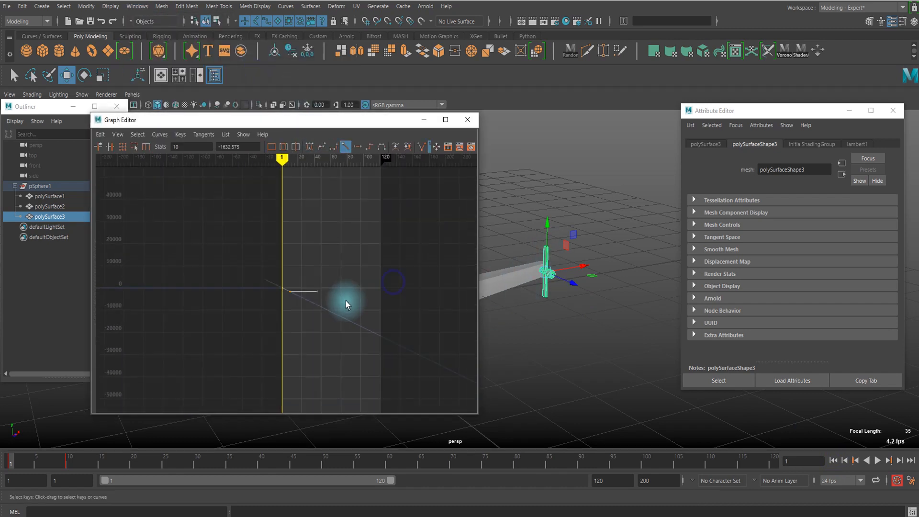
middle_drag(301, 309, 300, 313)
key(f)
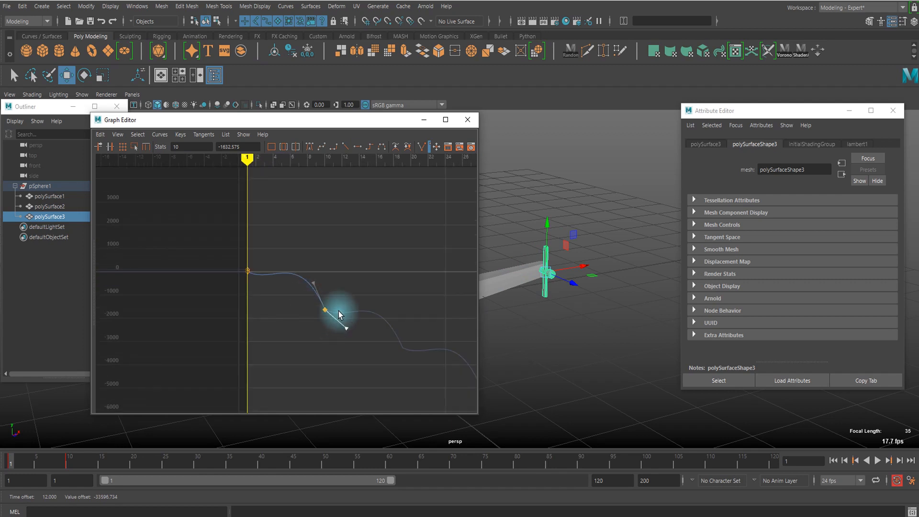
key(ctrl+z)
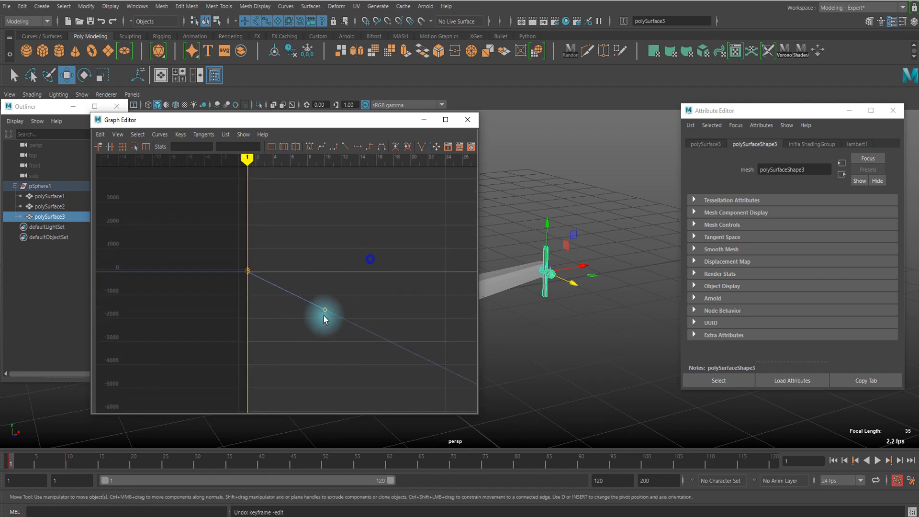
Move the tail rotor's end rotation key to frame 5 with a lower value and close the Graph Editor.
middle_drag(326, 311, 321, 352)
scroll(334, 341, down, 12)
middle_drag(294, 308, 290, 323)
click(467, 121)
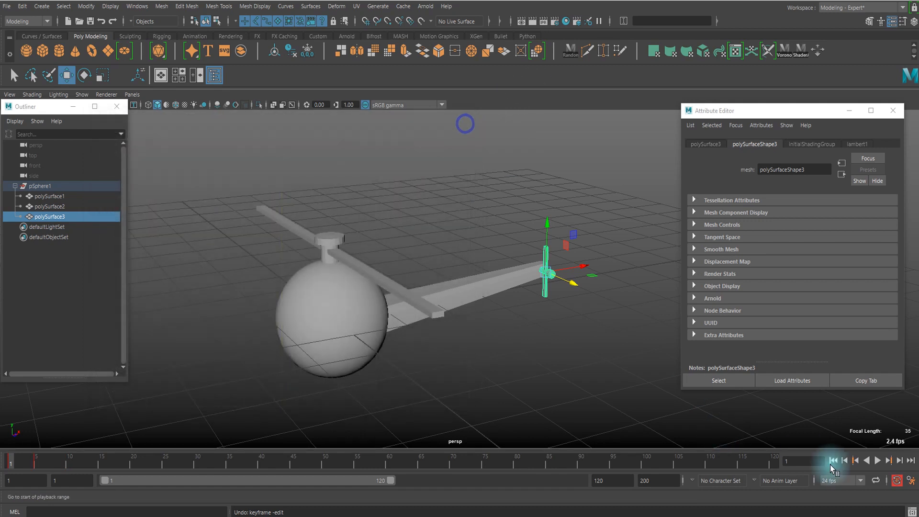
Play the animation with nothing selected and examine both spinning rotors on the whole helicopter.
click(877, 460)
click(548, 351)
scroll(539, 351, down, 5)
mouse_move(515, 349)
alt+mouse_down()
mouse_move(486, 344)
mouse_move(512, 345)
alt+mouse_up()
Collapse and select the whole helicopter group pSphere1, stop playback, and return to frame 1.
click(15, 187)
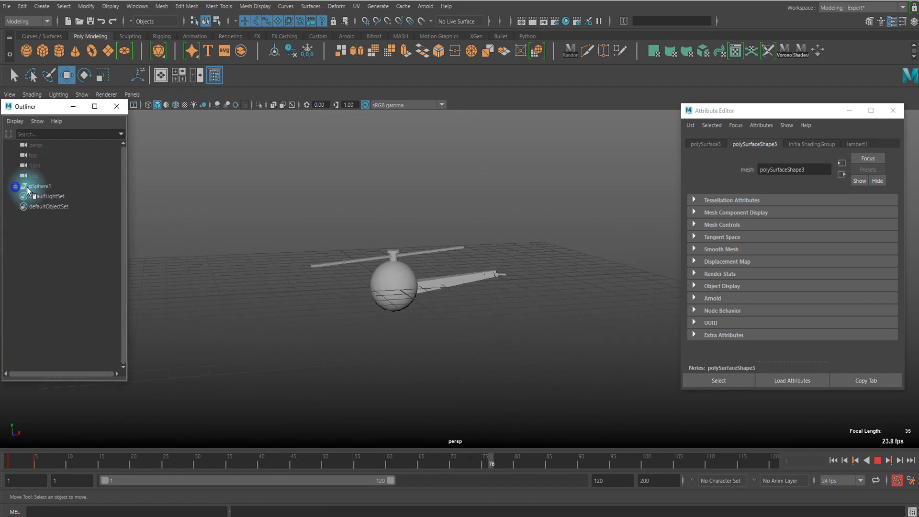
click(37, 187)
click(874, 461)
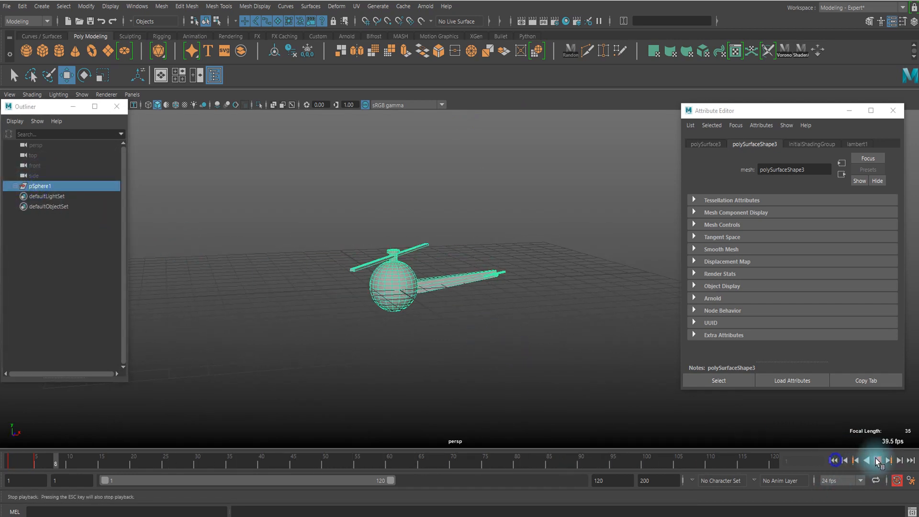
click(876, 459)
click(834, 461)
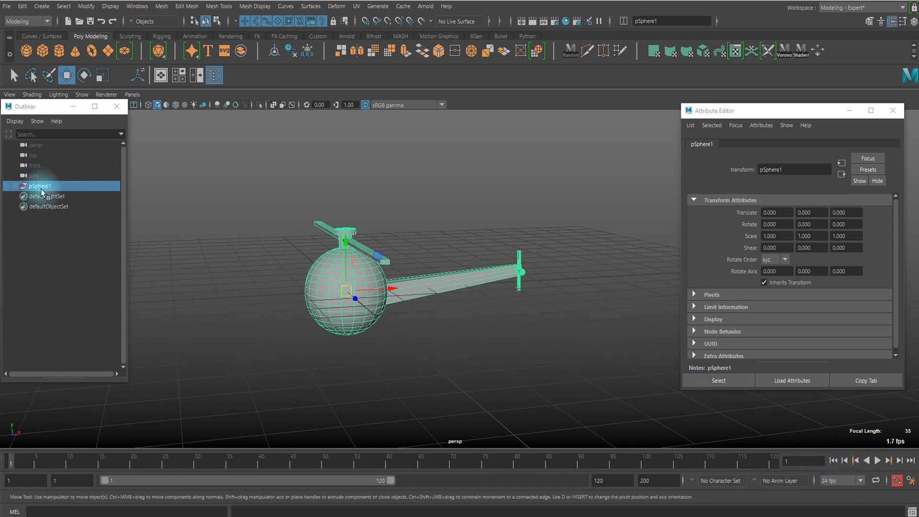
Center the helicopter group's pivot and move the helicopter to about X 14.5, Y 5.5.
click(274, 52)
scroll(417, 242, down, 1)
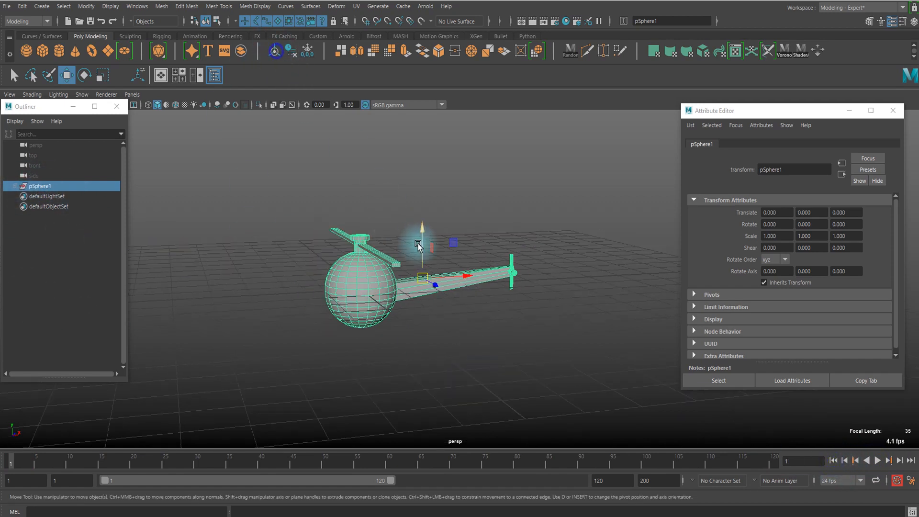
drag(455, 242, 676, 148)
scroll(574, 248, down, 4)
alt+middle_drag(573, 249, 488, 199)
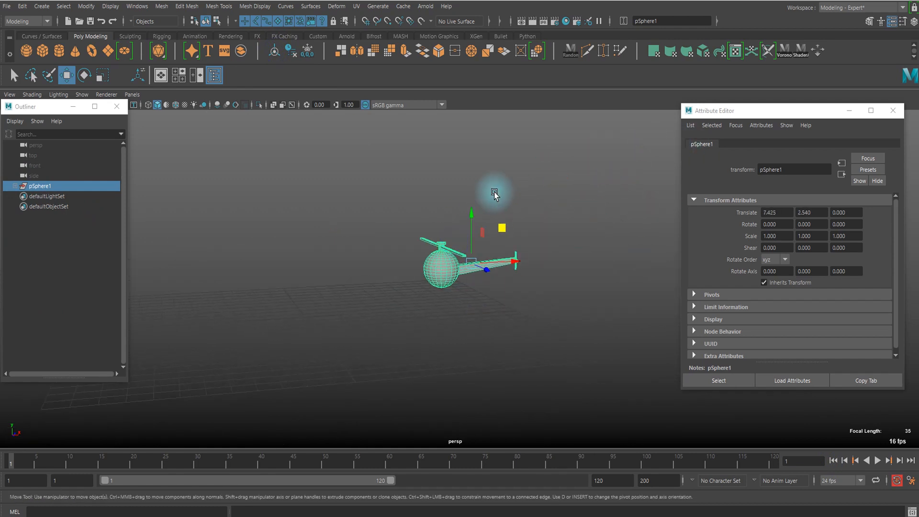
drag(498, 232, 615, 170)
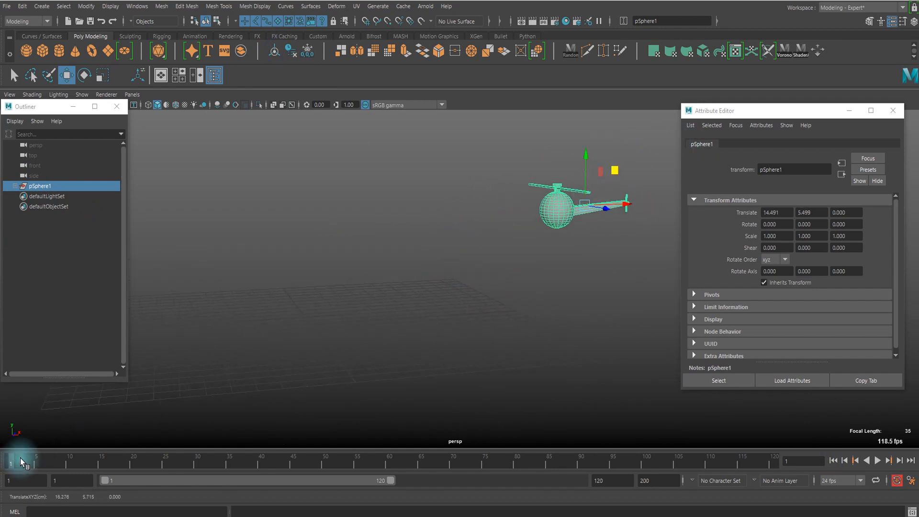
Rotate the helicopter to about -2.1, -7.4, 9.9 and key all its transforms at frame 1.
mouse_move(19, 460)
mouse_down()
mouse_move(56, 460)
mouse_move(15, 469)
mouse_up()
key(e)
mouse_move(580, 184)
mouse_down()
mouse_move(584, 194)
mouse_move(575, 185)
mouse_up()
scroll(408, 329, down, 3)
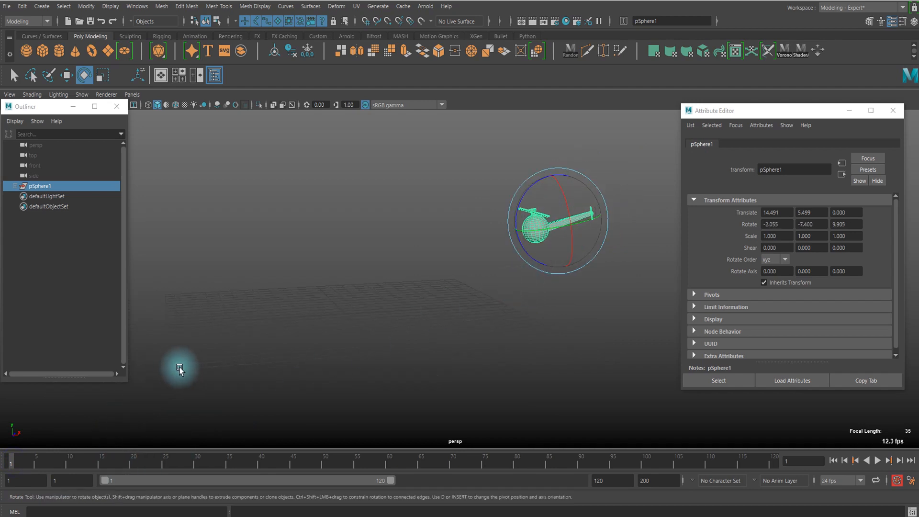
key(s)
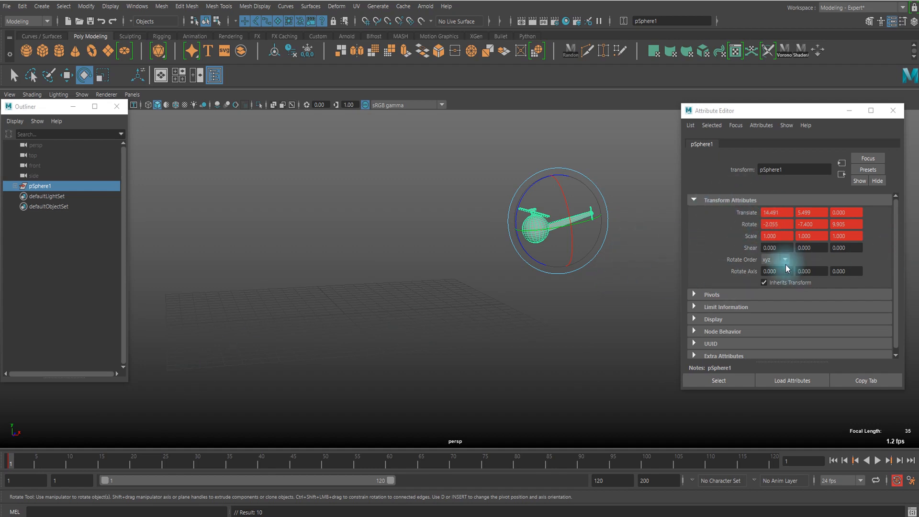
Advance to frame 18 and move the helicopter to about X 0.96, Y 6.63.
key(alt+v)
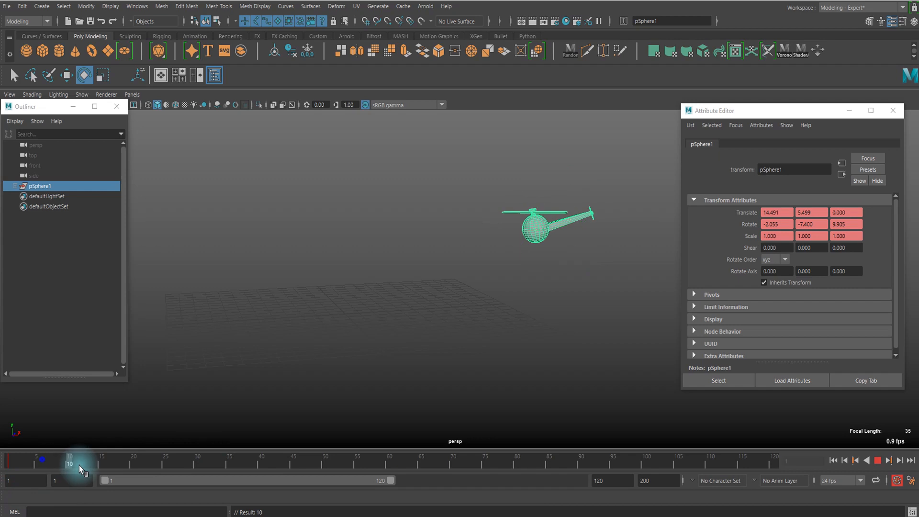
key(alt+v)
key(w)
drag(589, 186, 414, 175)
Rotate the helicopter to about 2.0, 0.6, 11.2 and key its rotation at frame 18.
key(e)
key(w)
key(e)
drag(374, 200, 358, 202)
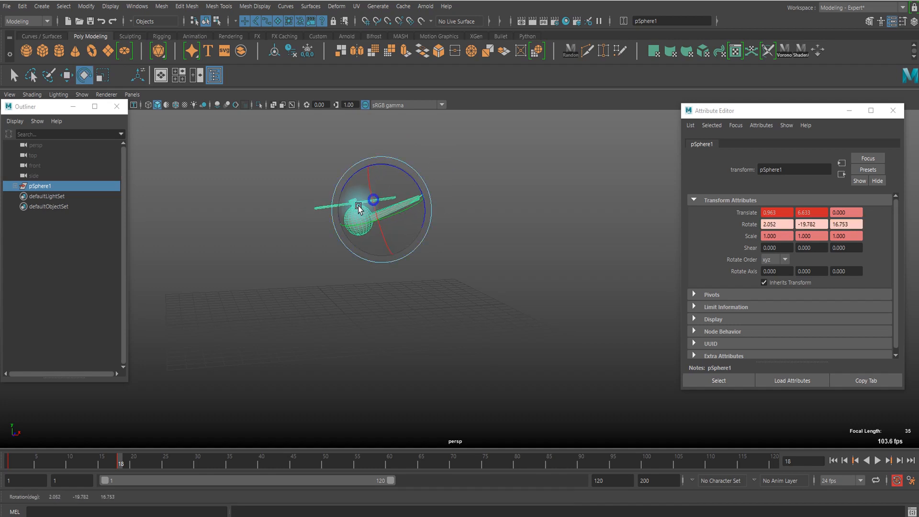
key(shift+e)
key(shift+e)
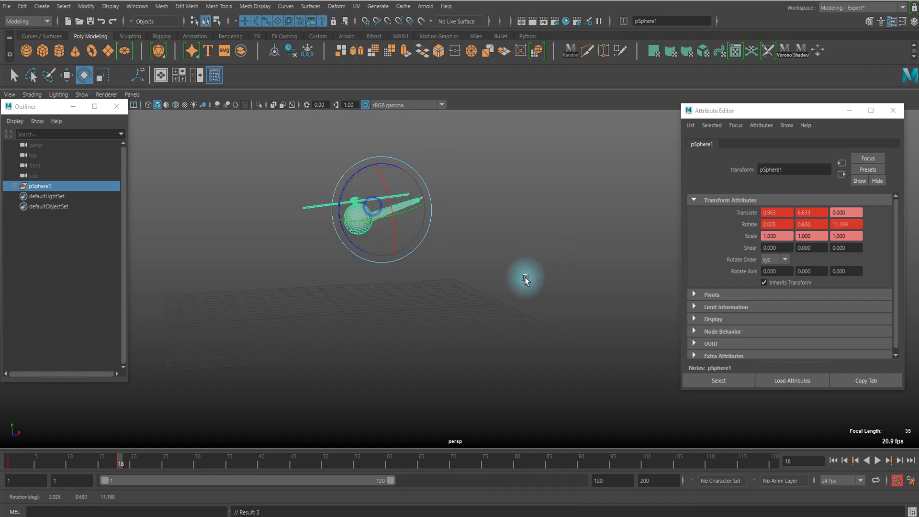
Try a further free rotation of the helicopter at frame 18, and undo it.
middle_drag(467, 309, 450, 268)
key(ctrl+z)
key(shift+e)
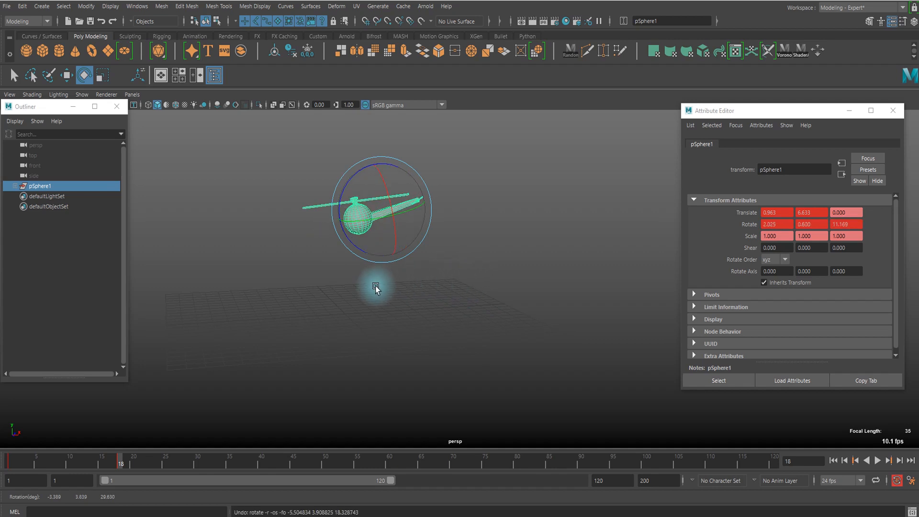
Adjust the helicopter at frame 18 to about X 0.57, Y 6.34 with rotation about 2.9, -9.0, 16.0.
alt+middle_drag(376, 283, 469, 298)
key(w)
key(e)
mouse_move(501, 197)
mouse_down()
mouse_move(497, 212)
mouse_move(504, 201)
mouse_up()
key(w)
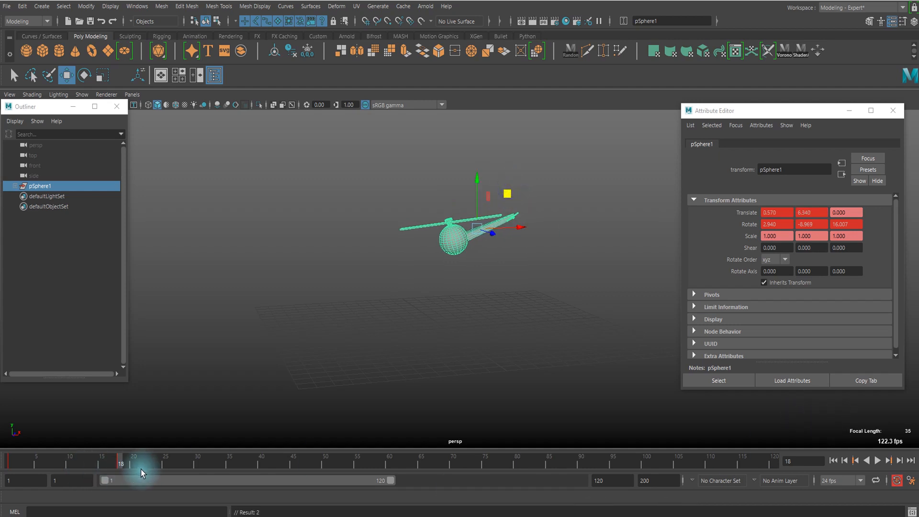
At frame 36, move the helicopter to about X -7.35, Y 1.24 and rotate it to about 26.5, -1.4, 9.7.
click(236, 460)
drag(507, 194, 405, 281)
key(e)
key(w)
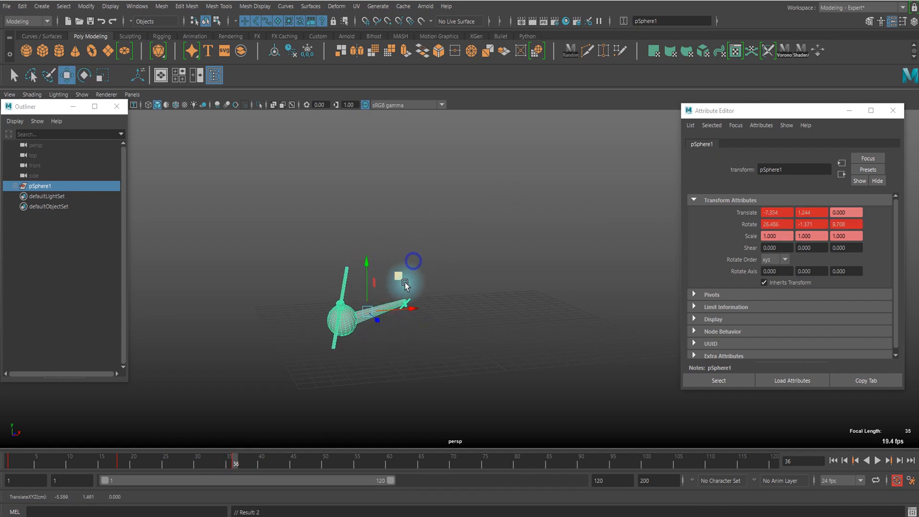
At frame 51, move the helicopter farther along negative X, and play the flight animation from frame 1.
click(332, 462)
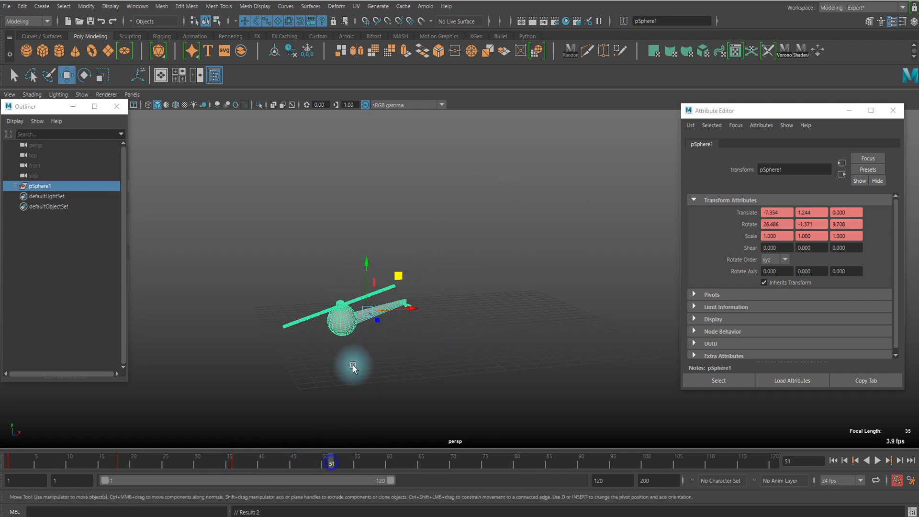
drag(402, 274, 231, 295)
alt+middle_drag(410, 350, 494, 332)
click(831, 459)
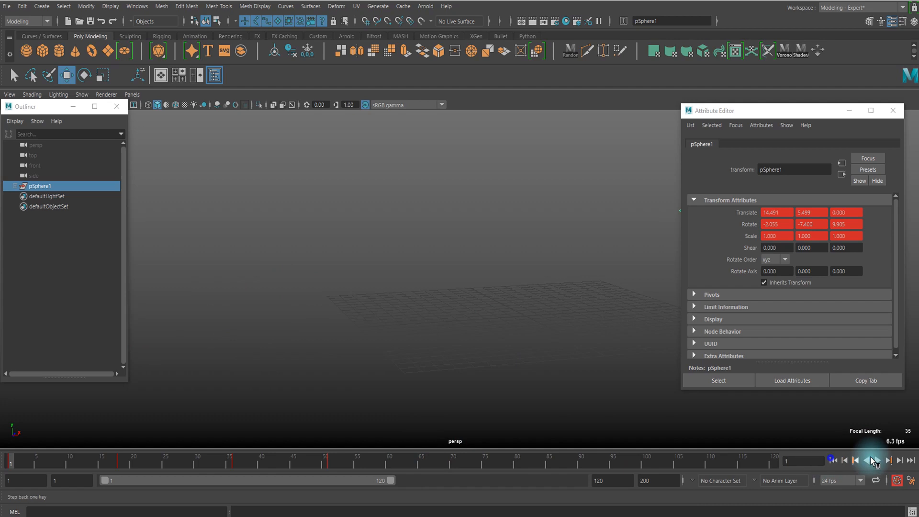
click(878, 461)
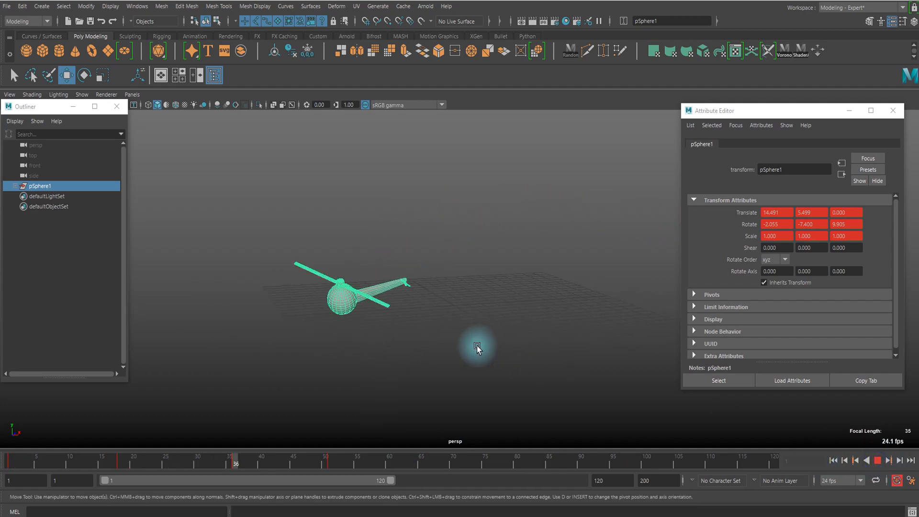
Stop the playback and select all of the helicopter's flight keys in the Graph Editor.
click(880, 460)
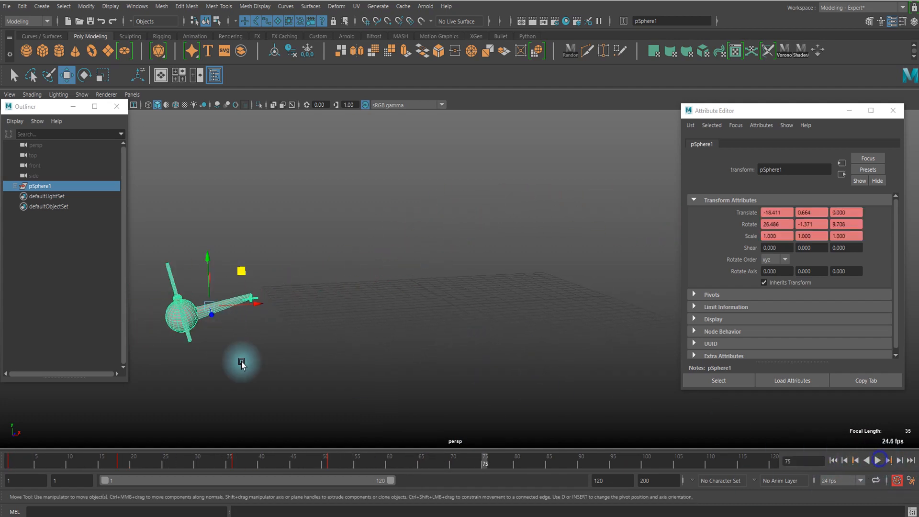
drag(345, 464, 9, 466)
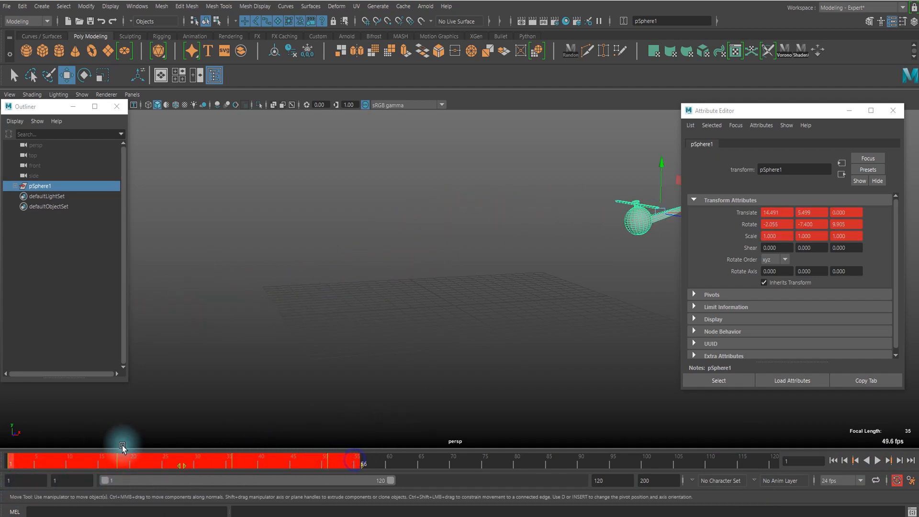
click(191, 12)
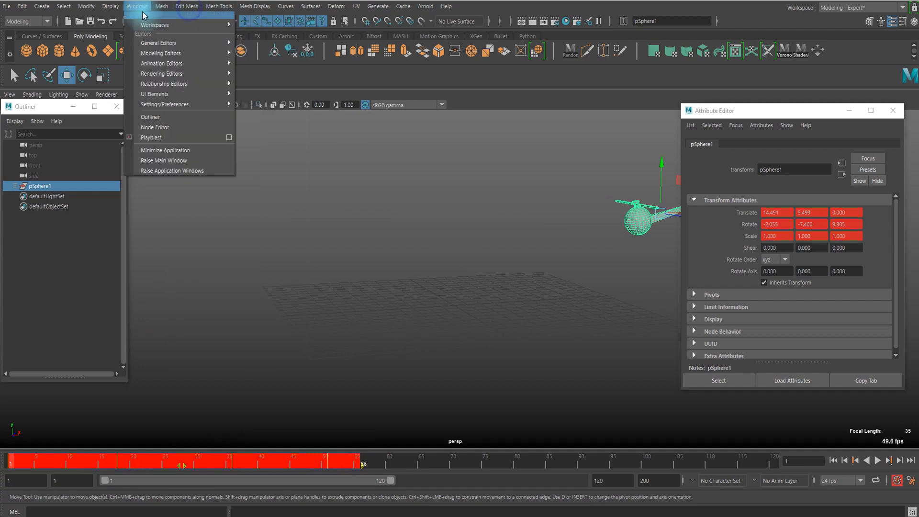
mouse_move(163, 64)
click(261, 72)
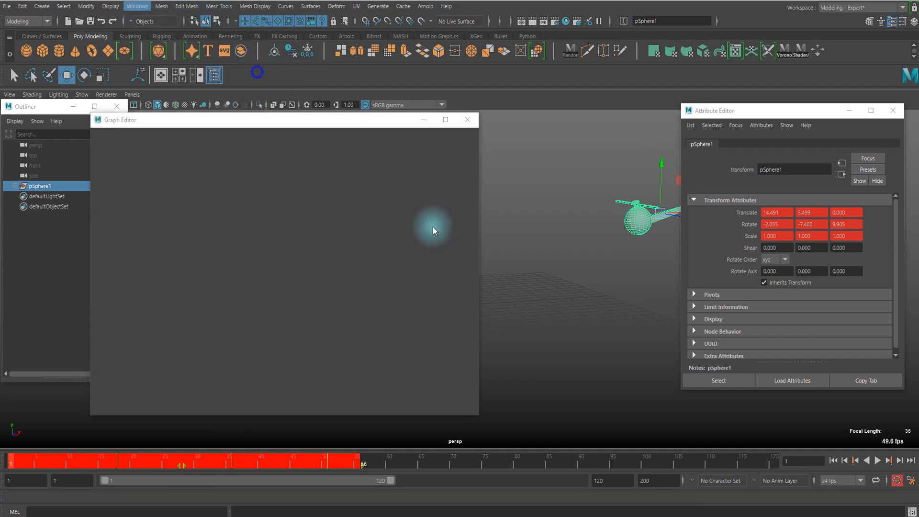
double_click(324, 123)
drag(665, 154, 2, 516)
scroll(550, 155, down, 8)
scroll(501, 197, up, 10)
scroll(500, 197, down, 8)
scroll(483, 162, up, 5)
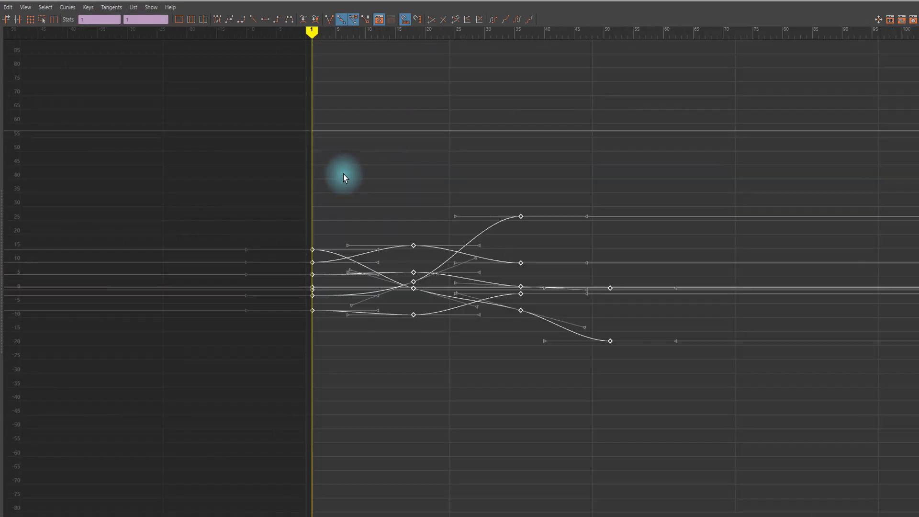
Try linear tangents on the selected flight keys, and switch them to plateau tangents.
click(88, 7)
click(252, 2)
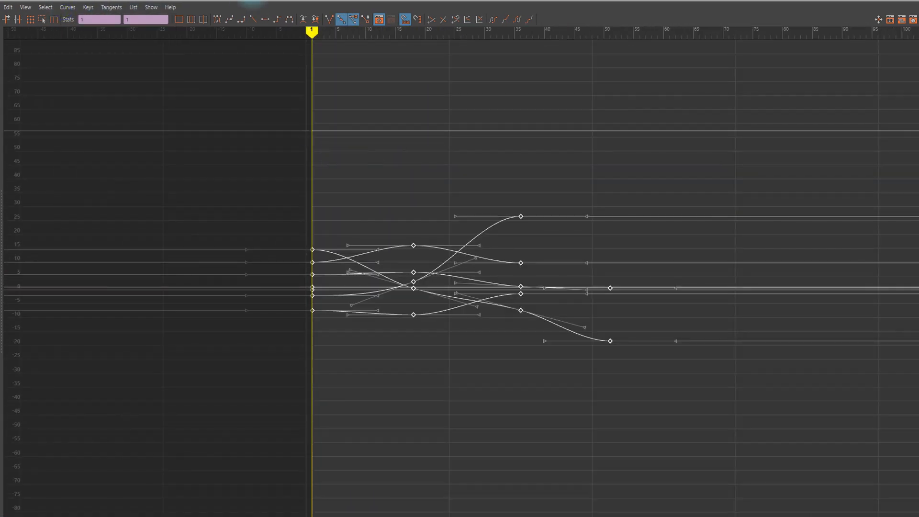
click(255, 19)
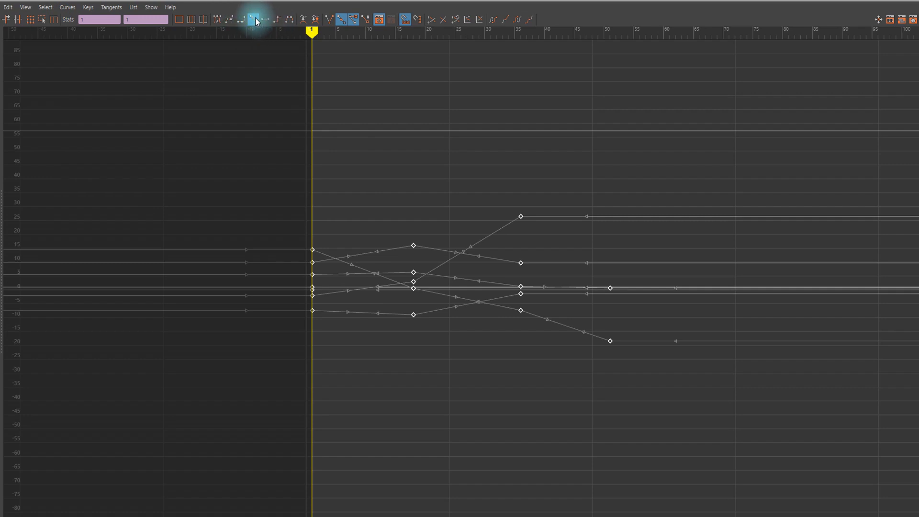
click(289, 19)
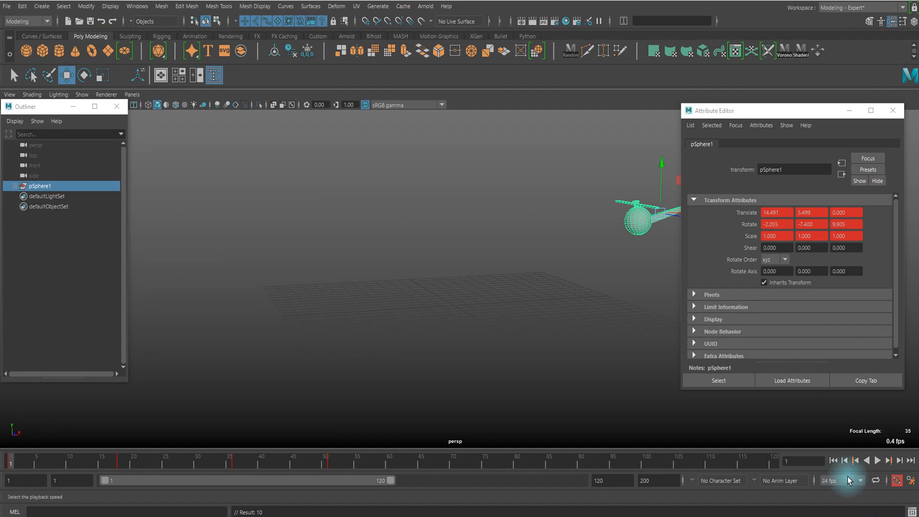
Play and scrub the helicopter's flight to review its motion and turns, returning to frame 1.
click(877, 461)
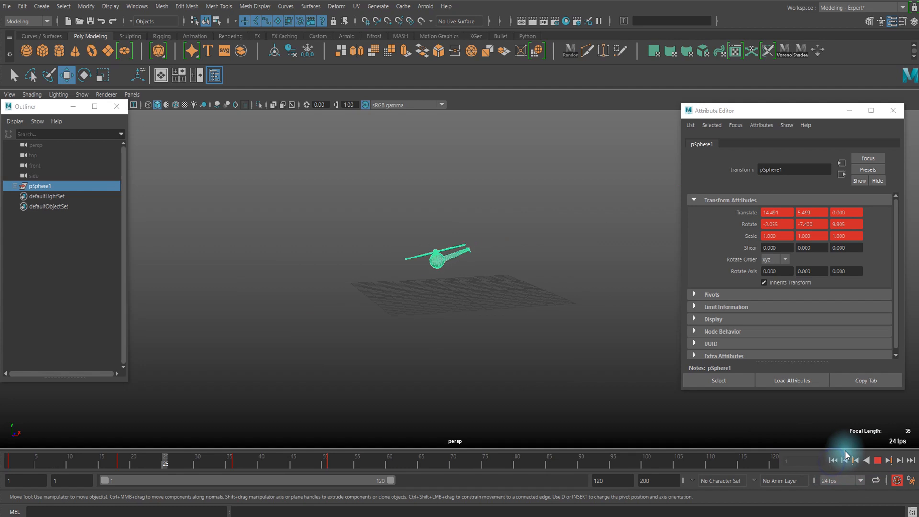
click(879, 460)
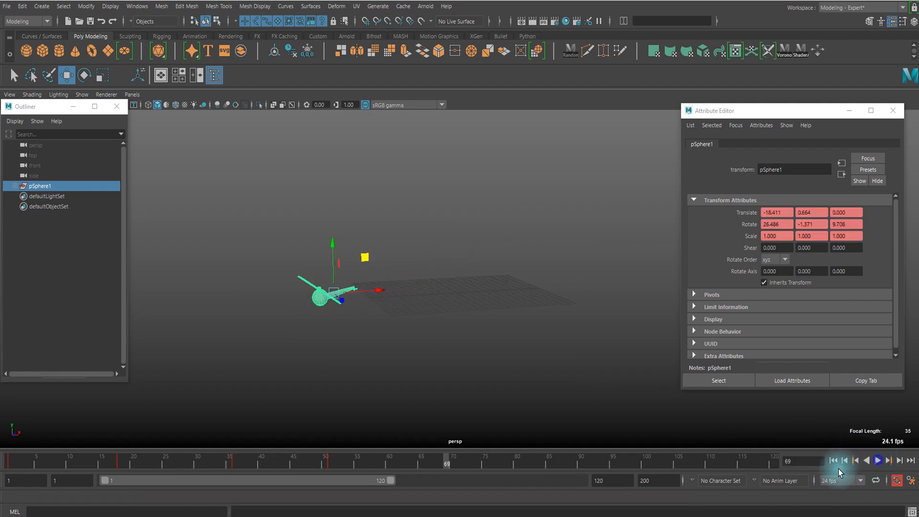
click(835, 461)
drag(238, 462, 203, 458)
click(238, 405)
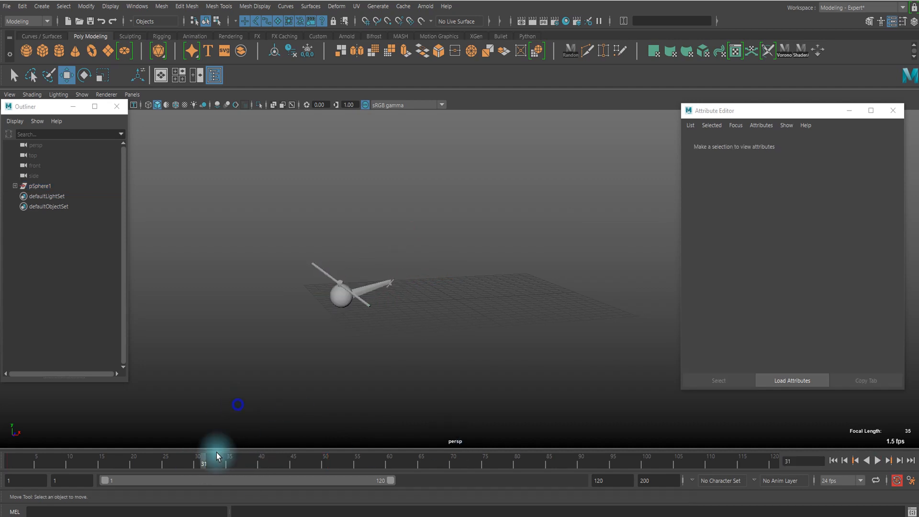
click(834, 467)
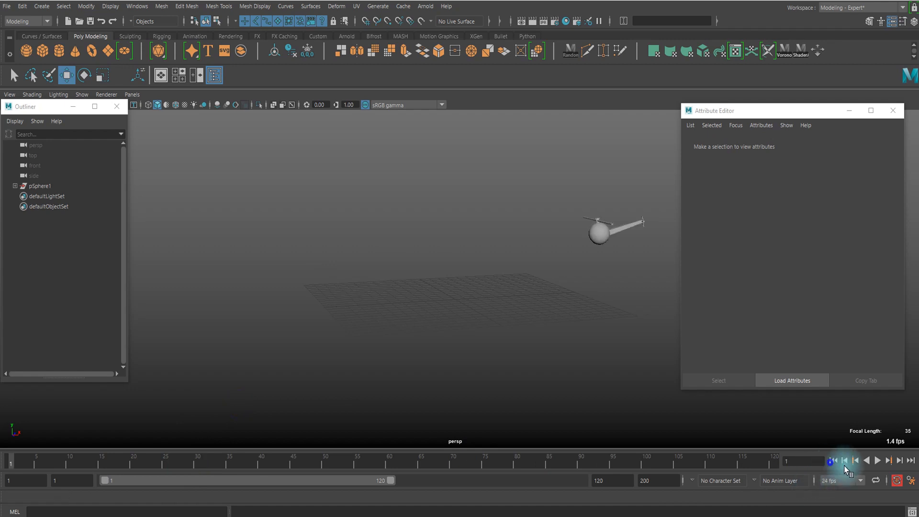
click(878, 460)
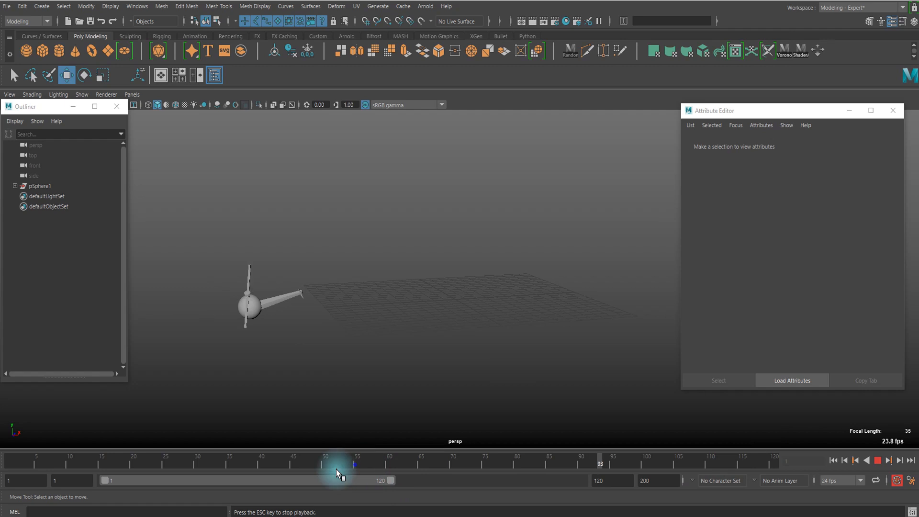
drag(353, 464, 4, 480)
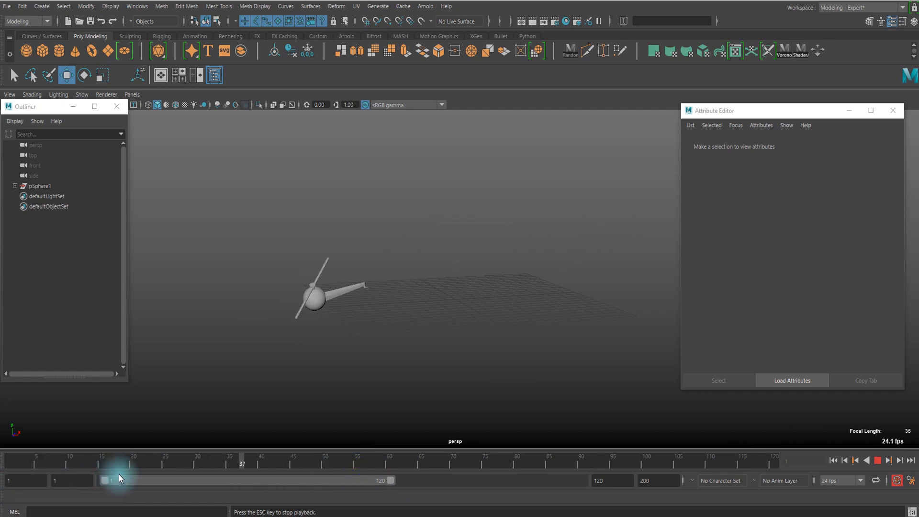
click(839, 460)
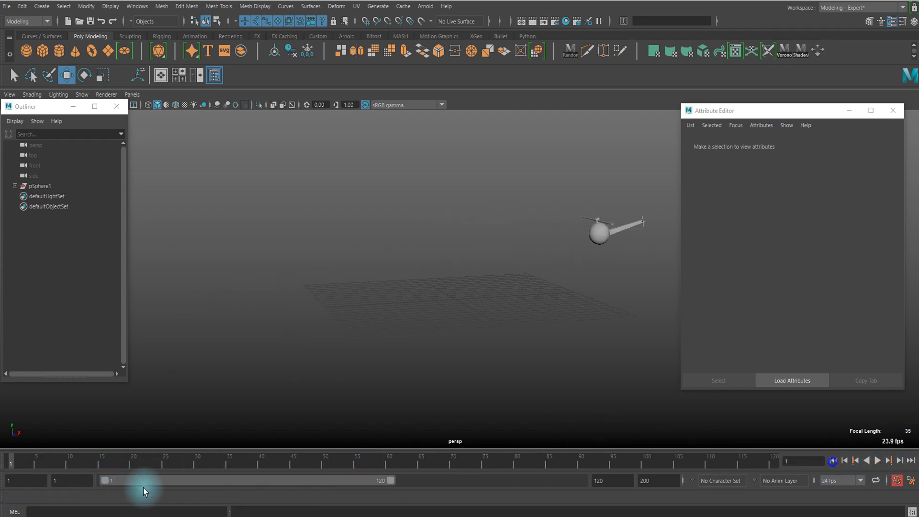
Move the helicopter's frame 36 key to frame 31 and rotate the helicopter there to about 22.5, -31.7, 32.2.
click(42, 185)
drag(96, 458, 204, 468)
key(e)
drag(387, 277, 379, 288)
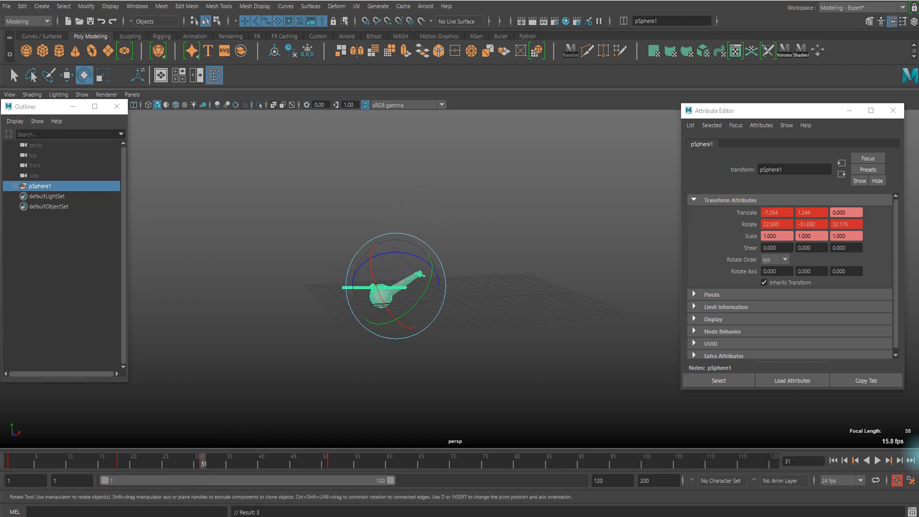
Preview the flight, and at frame 51 rotate the helicopter to about 28.5, 17.1, 10.3.
key(alt+v)
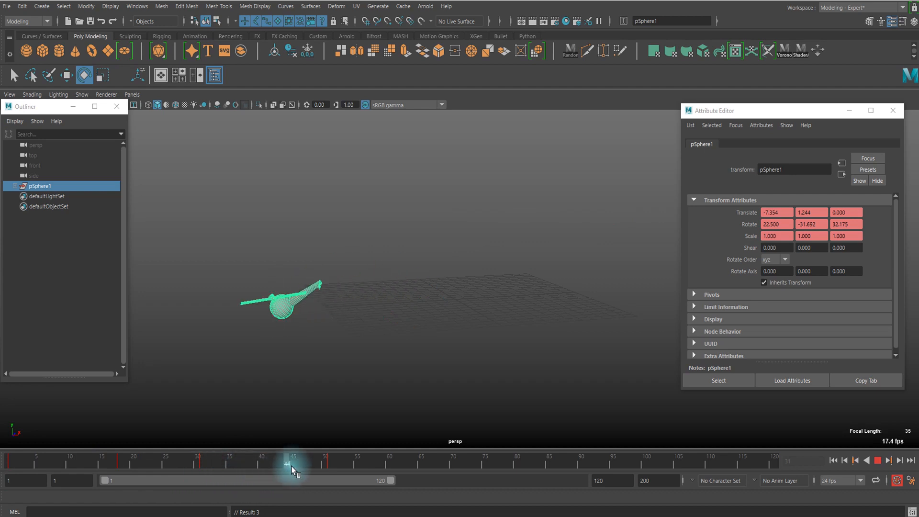
click(330, 461)
mouse_move(274, 301)
mouse_down()
mouse_move(306, 303)
mouse_move(263, 294)
mouse_up()
Play and scrub the flight from frame 1 to check the helicopter's banking and speed.
click(878, 461)
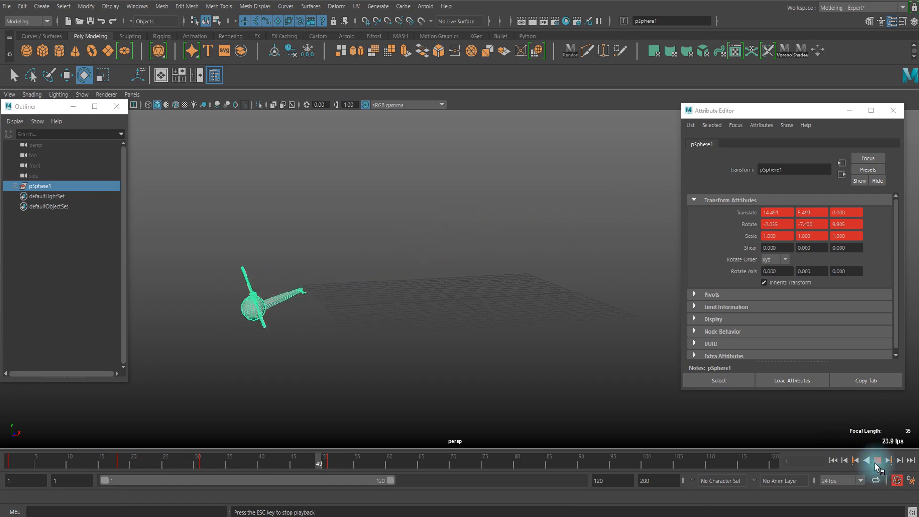
click(876, 460)
click(834, 460)
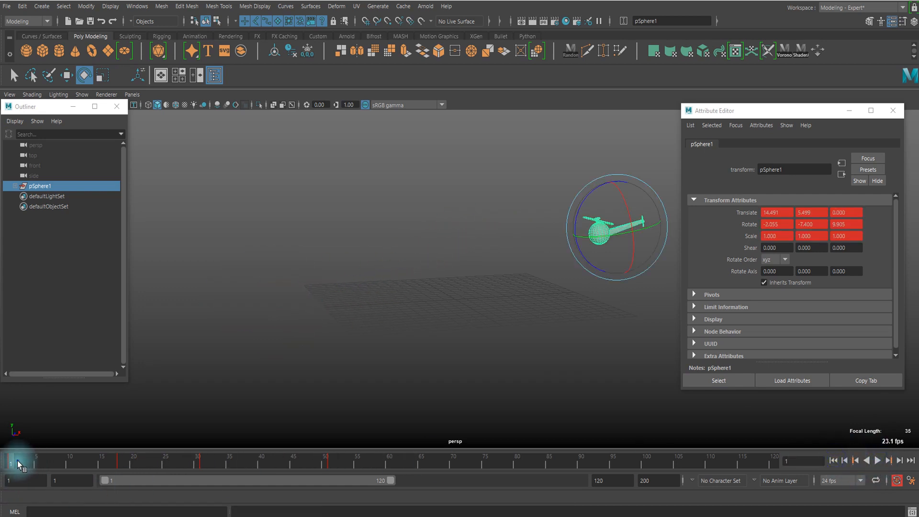
mouse_move(17, 460)
mouse_down()
mouse_move(160, 475)
mouse_move(122, 480)
mouse_move(339, 469)
mouse_up()
middle_click(250, 457)
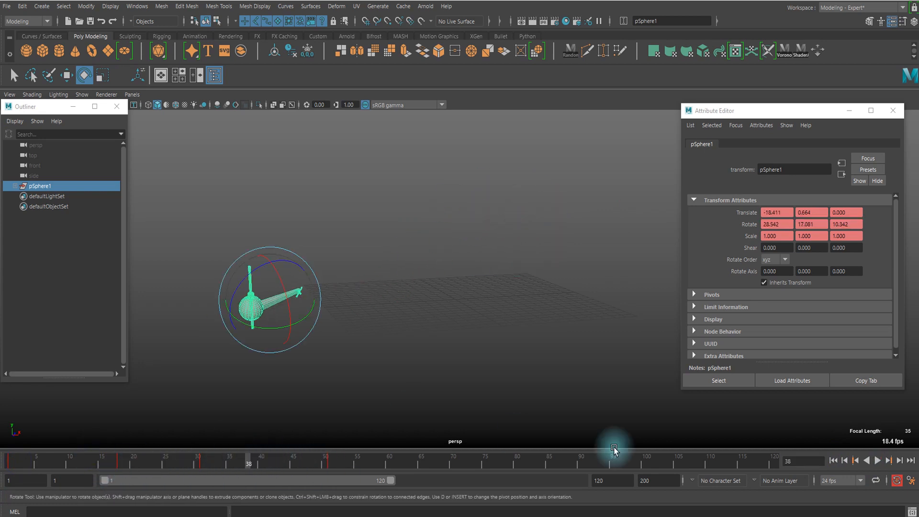
click(833, 461)
click(878, 460)
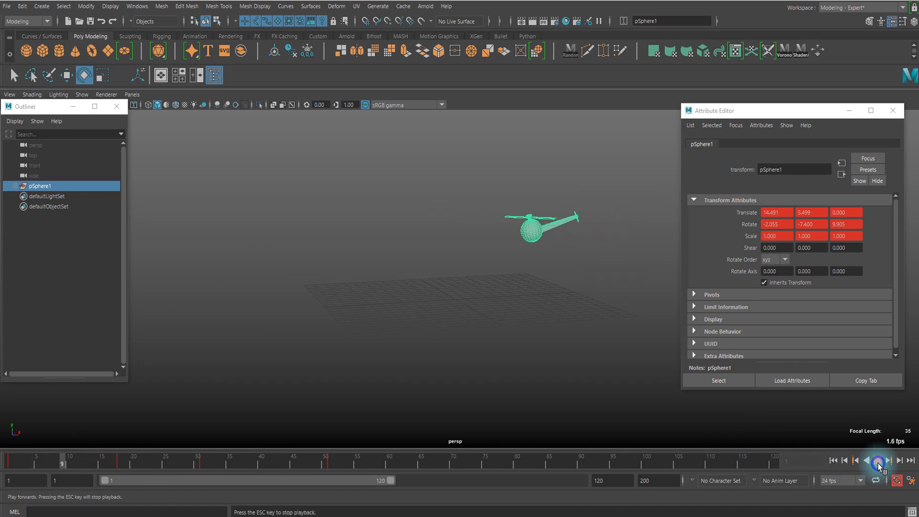
click(880, 462)
Try to retime the helicopter keys at frames 18, 31 and 51 as one range on the timeline.
mouse_move(120, 459)
mouse_down()
mouse_move(2, 478)
mouse_move(351, 472)
mouse_move(362, 463)
mouse_move(348, 461)
mouse_up()
shift+drag(104, 461, 307, 461)
drag(102, 460, 358, 467)
shift+drag(93, 460, 354, 464)
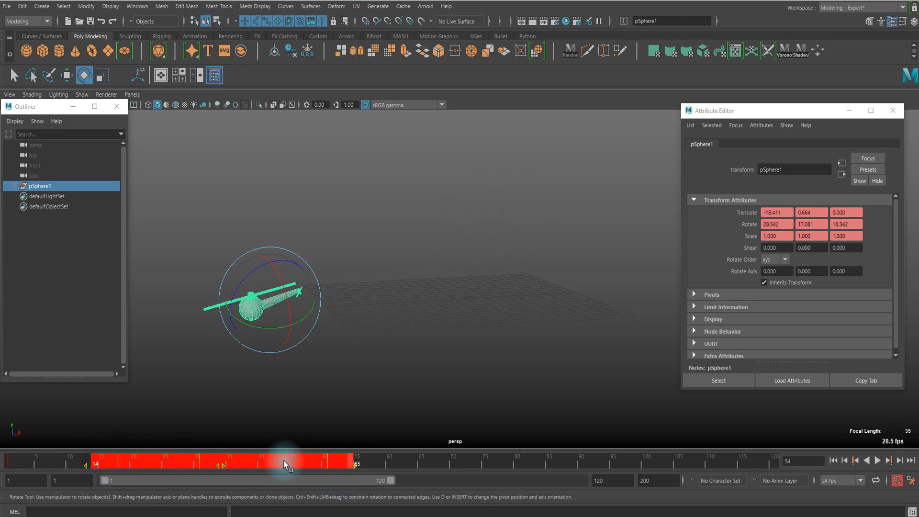
shift+drag(285, 463, 300, 462)
shift+drag(98, 460, 368, 472)
drag(313, 461, 360, 460)
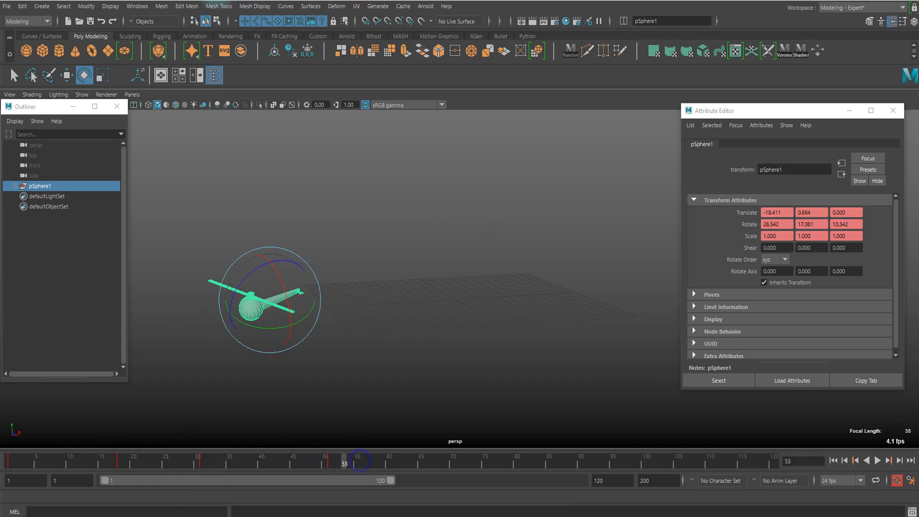
In the Graph Editor, shift the keys at frames 18, 31 and 51 ten frames later, and play the flight from frame 1.
click(137, 6)
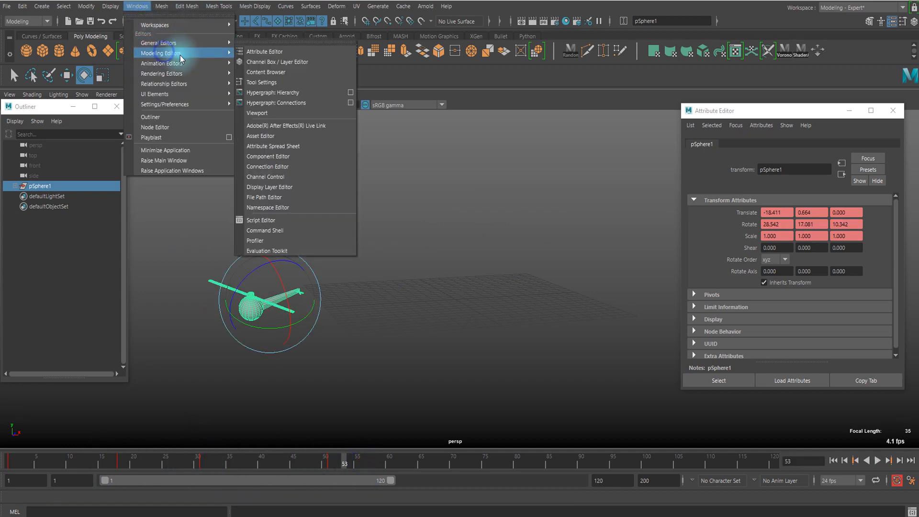
click(183, 62)
click(245, 72)
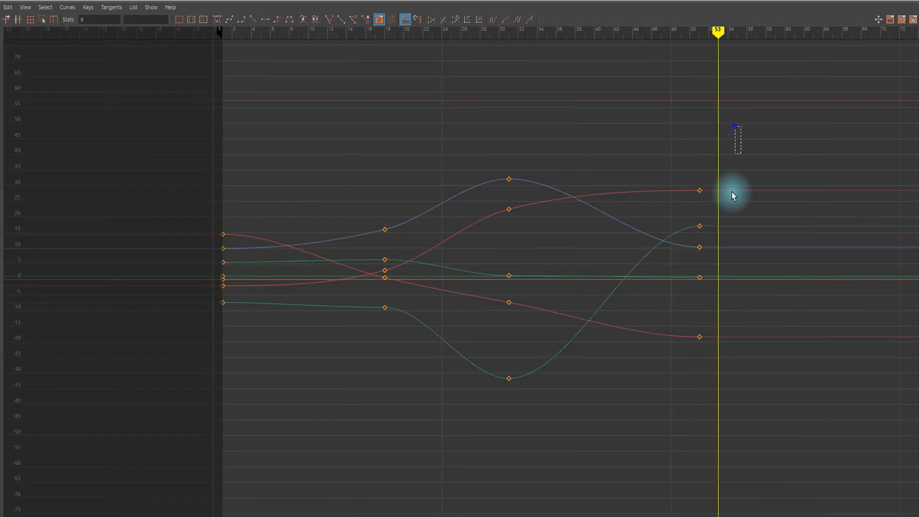
drag(732, 192, 335, 447)
shift+middle_drag(434, 274, 530, 264)
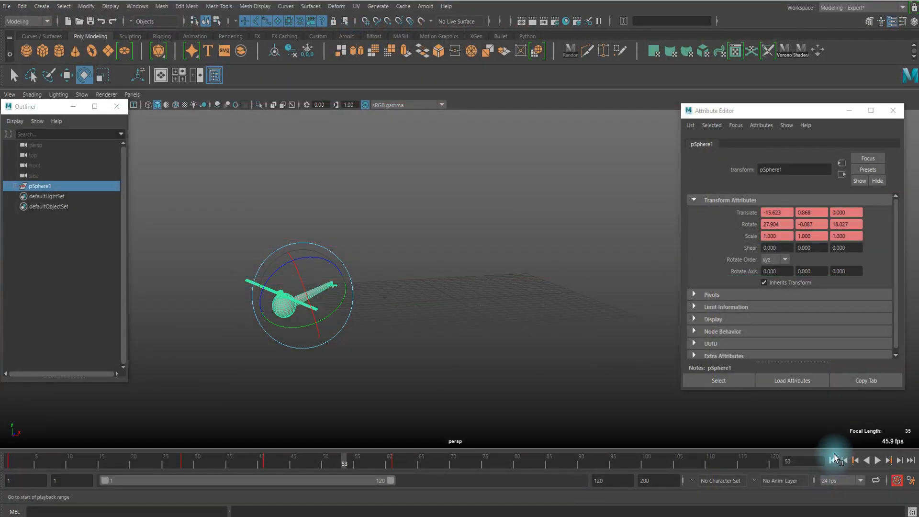
click(874, 460)
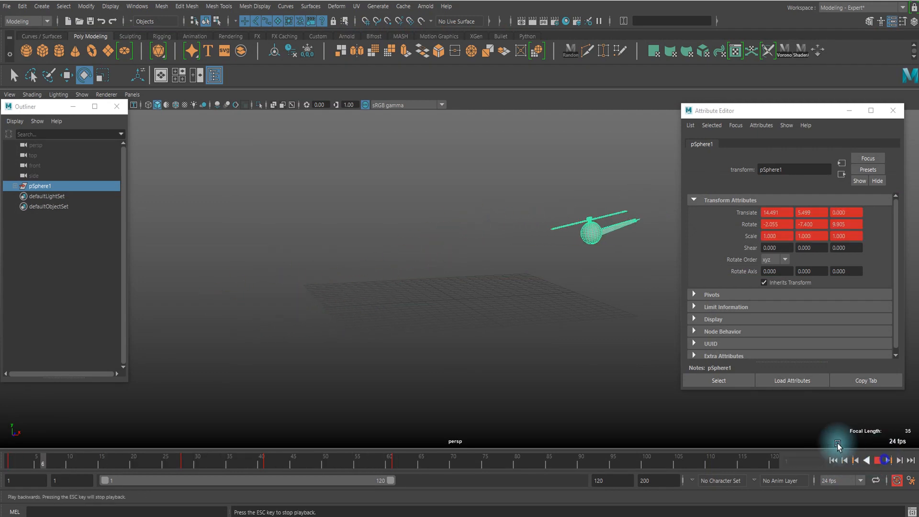
click(877, 461)
click(833, 460)
Deselect the helicopter and switch to the FX menu set.
click(564, 342)
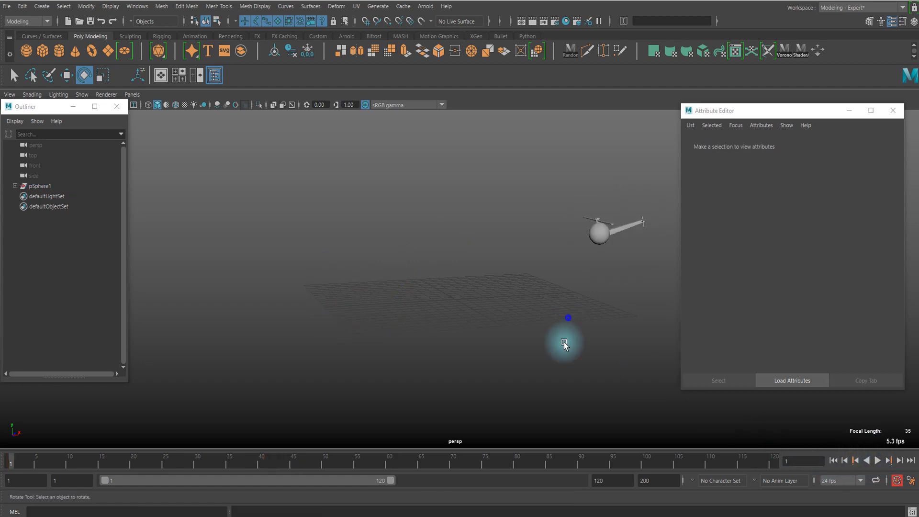
click(28, 20)
click(16, 63)
Create a polygon plane under the helicopter and scale it up into a large ground extending well beyond the grid.
click(108, 50)
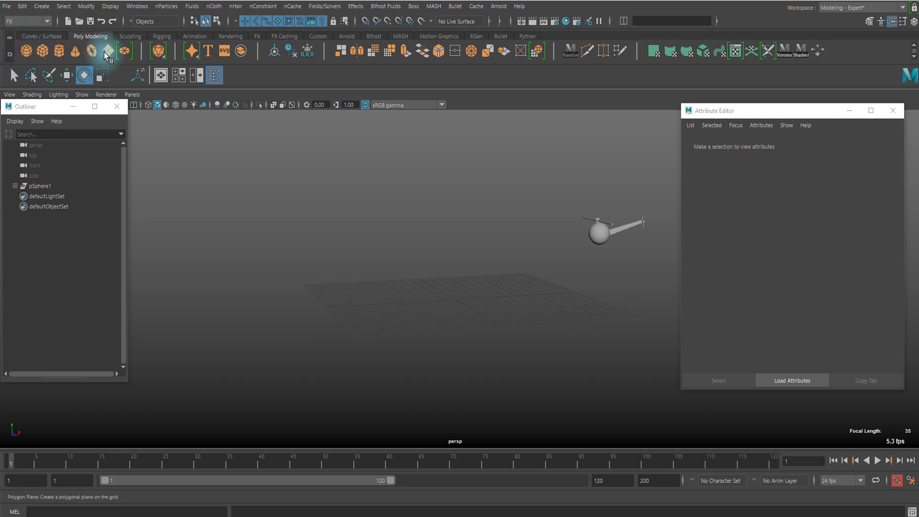
key(r)
drag(456, 300, 691, 343)
drag(457, 300, 533, 320)
scroll(471, 283, down, 3)
key(w)
key(r)
drag(459, 293, 479, 313)
key(w)
click(450, 189)
Move the Outliner window clear of the viewport display options and hide the grid.
scroll(508, 330, up, 4)
scroll(478, 312, up, 4)
scroll(478, 312, down, 5)
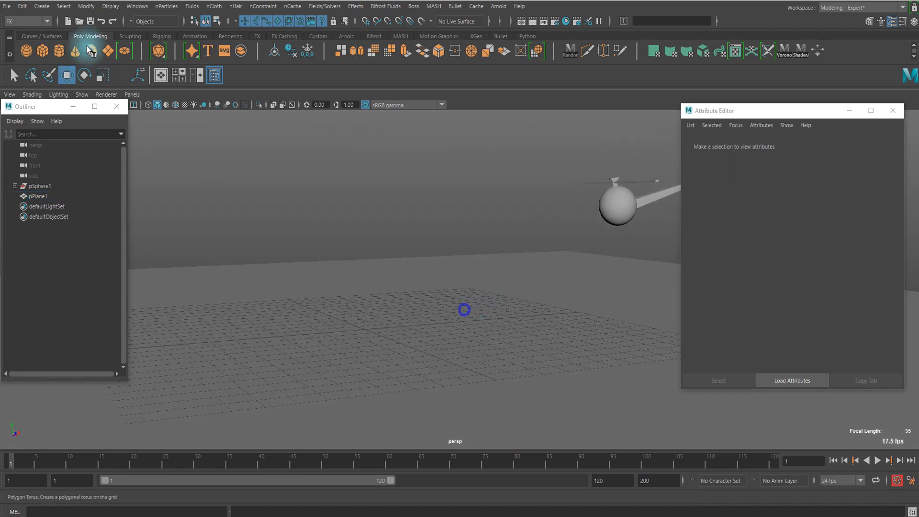
drag(52, 110, 49, 126)
click(77, 104)
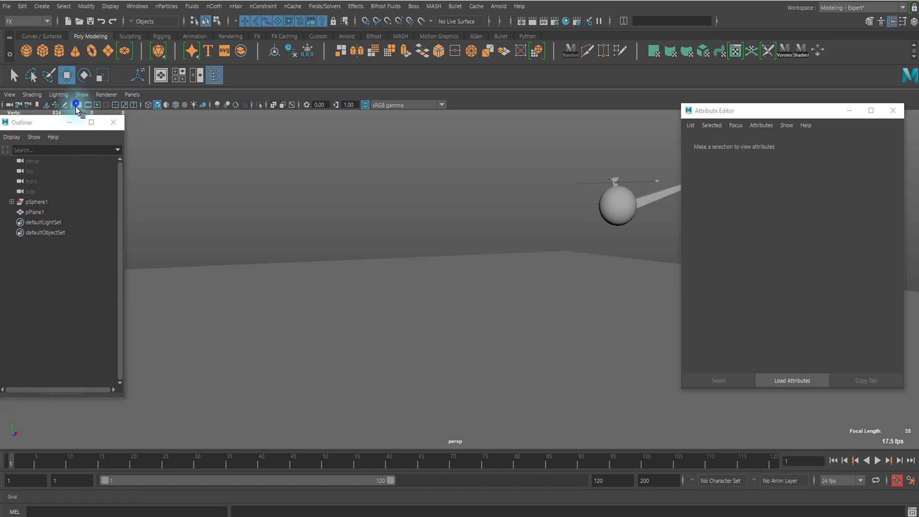
Play the helicopter's flight above the ground plane and return to frame 1.
alt+middle_drag(331, 252, 290, 265)
alt+drag(416, 264, 324, 267)
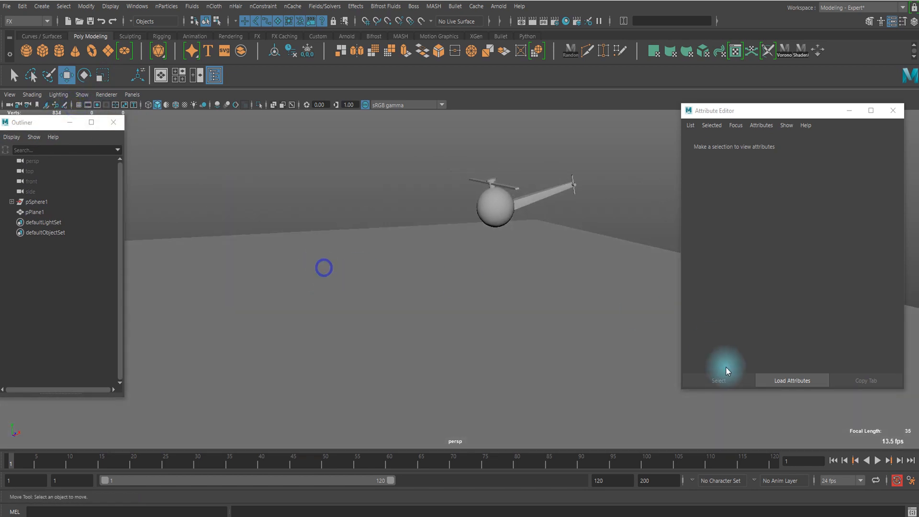
click(876, 460)
alt+drag(423, 318, 426, 286)
click(879, 461)
click(834, 460)
Examine the helicopter above the ground plane at frame 1 from several angles and distances.
alt+drag(536, 339, 406, 279)
alt+right_drag(407, 279, 455, 261)
alt+middle_drag(455, 261, 465, 298)
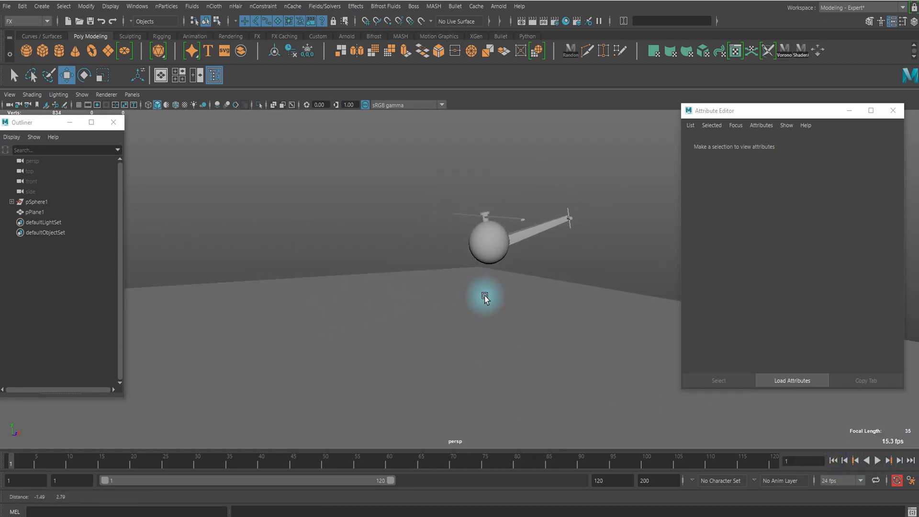
alt+right_drag(466, 297, 503, 245)
alt+middle_drag(503, 245, 472, 252)
click(476, 232)
click(550, 263)
alt+right_drag(550, 264, 521, 236)
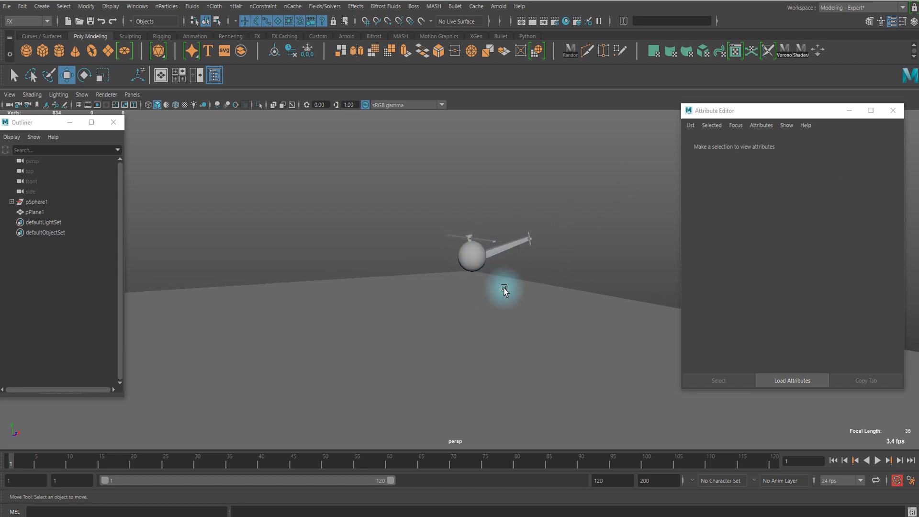
alt+right_drag(571, 207, 522, 258)
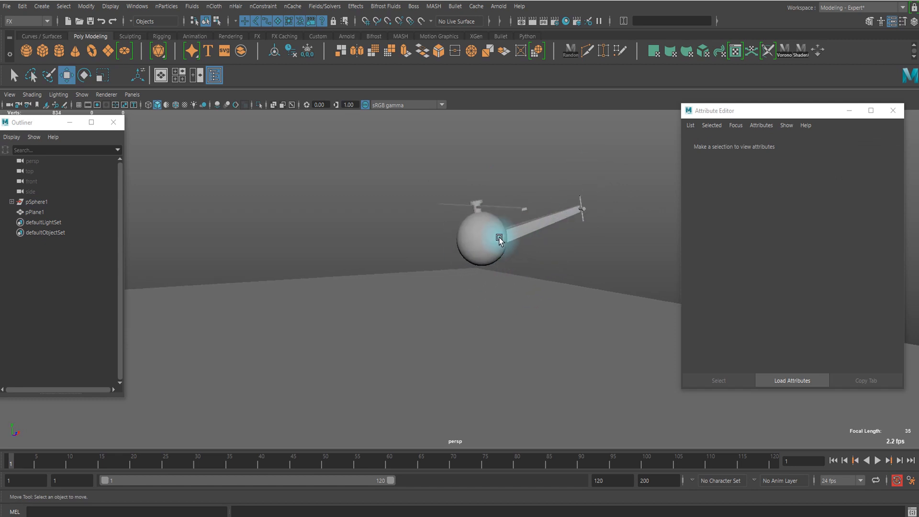
Create a 3D fluid container from reset default settings, with Add Emitter turned off.
alt+right_drag(466, 265, 364, 177)
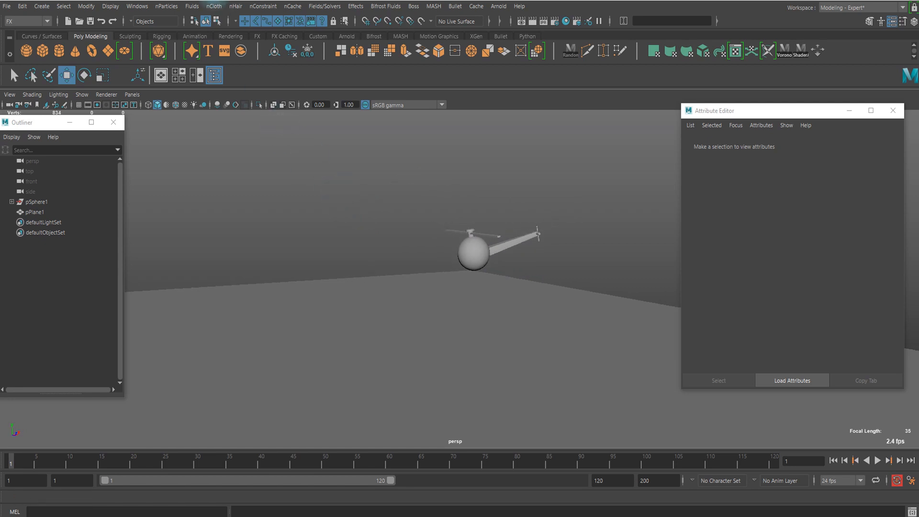
click(186, 6)
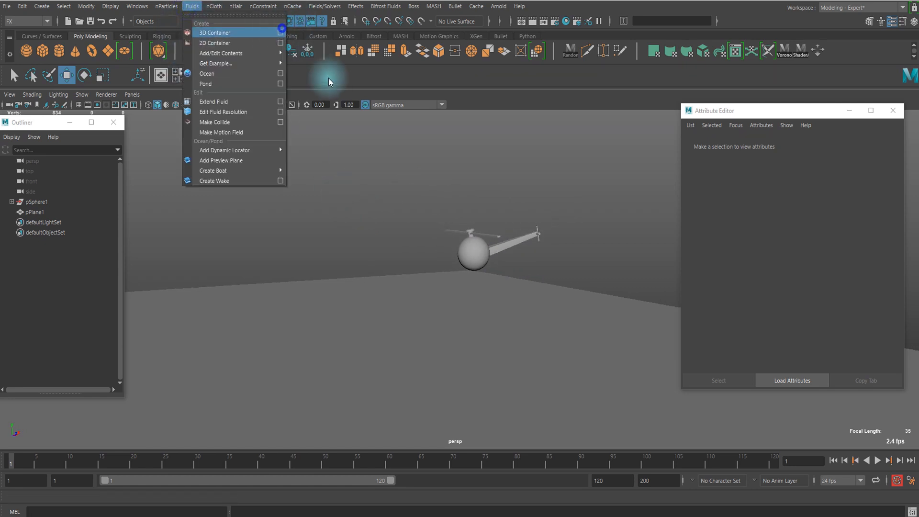
click(280, 32)
click(244, 148)
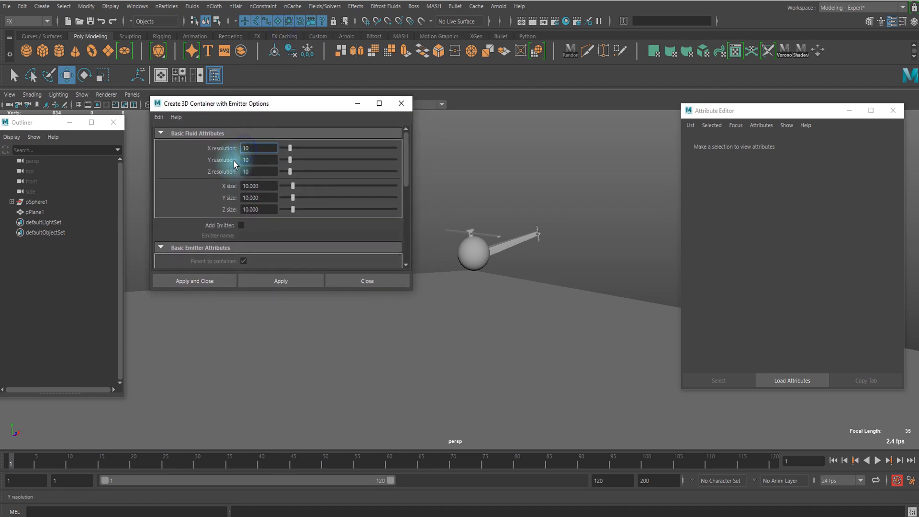
scroll(254, 192, down, 3)
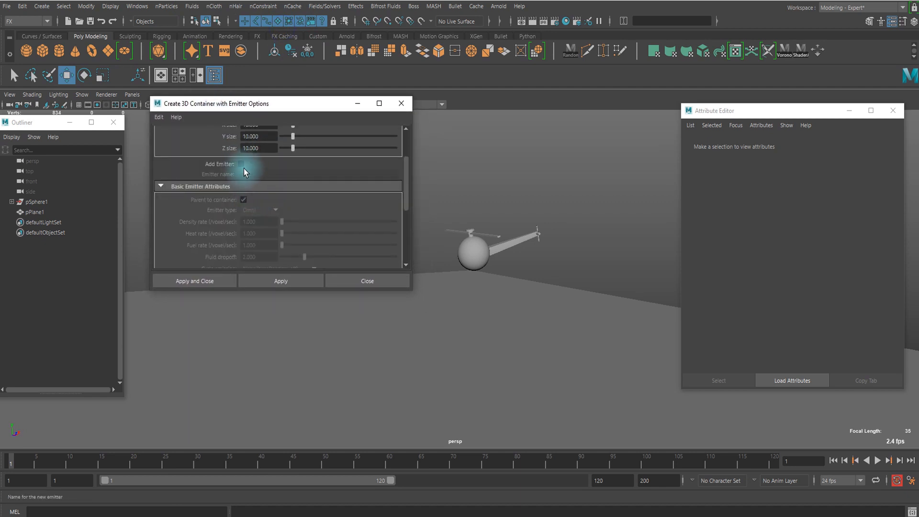
scroll(218, 223, up, 3)
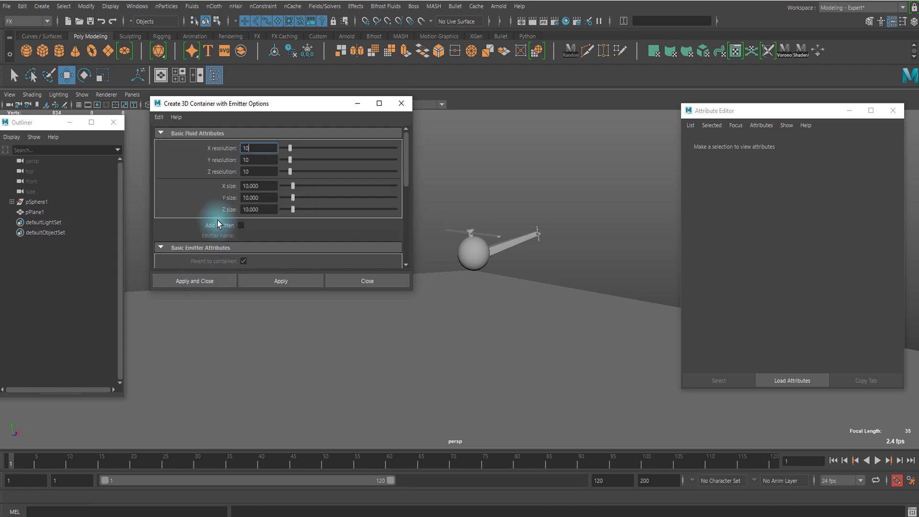
click(156, 117)
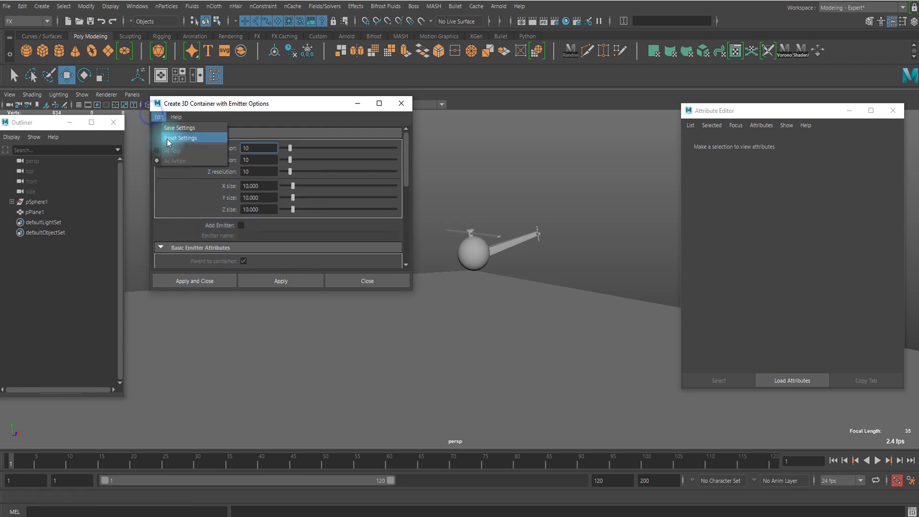
click(166, 138)
scroll(244, 217, down, 2)
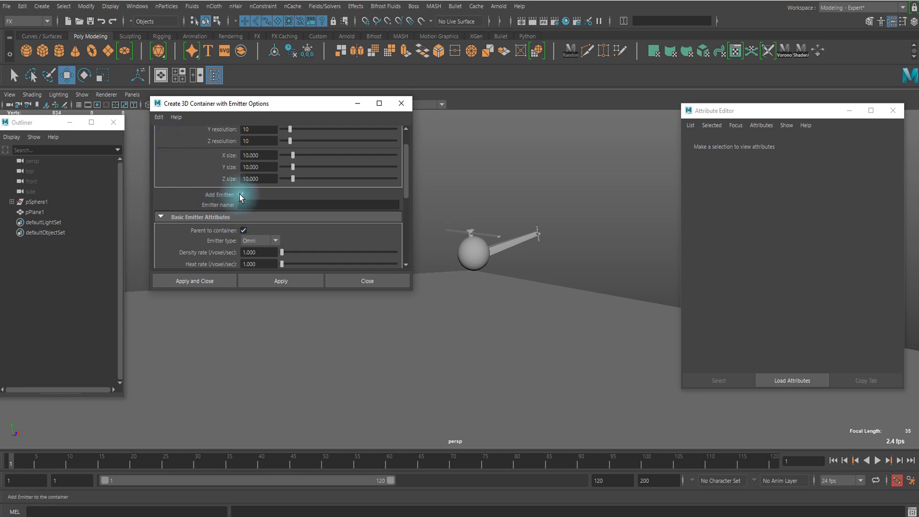
click(241, 195)
scroll(235, 212, up, 2)
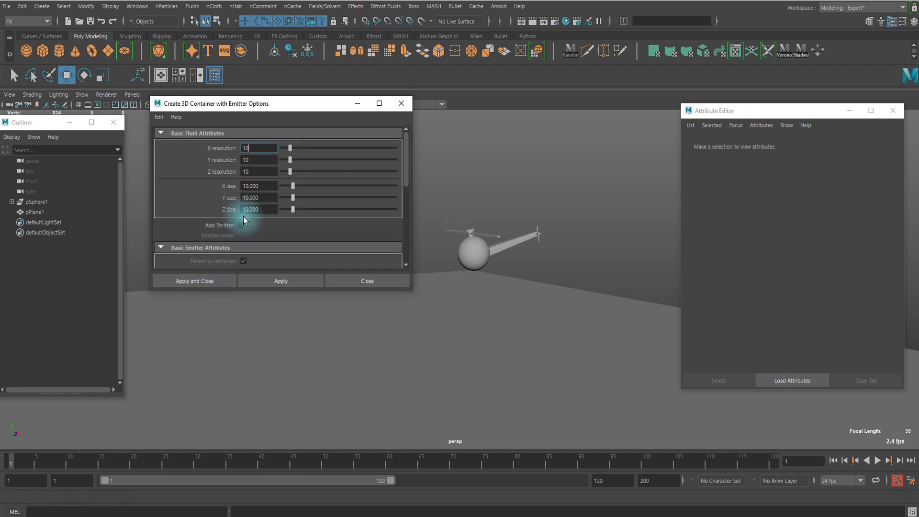
click(214, 283)
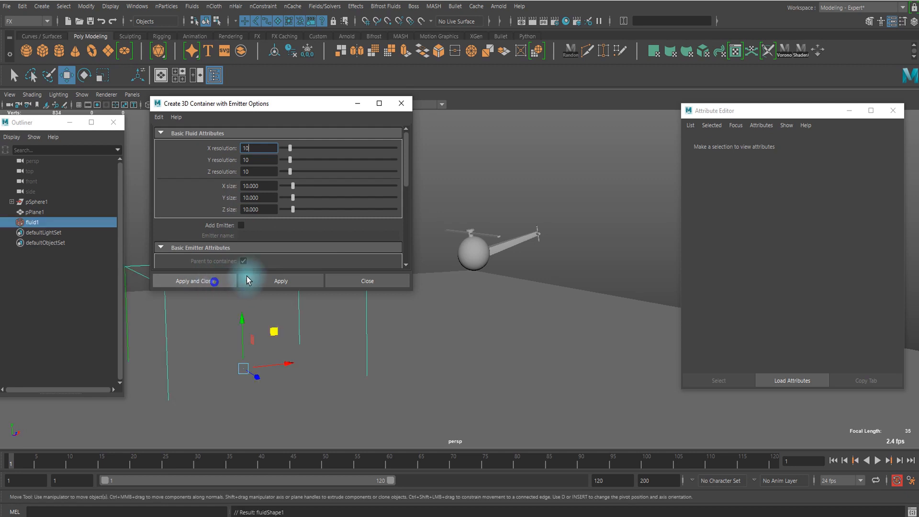
Move the new fluid container across the ground plane and up to the helicopter.
alt+drag(364, 312, 506, 308)
drag(477, 276, 490, 233)
mouse_move(473, 285)
alt+mouse_down()
mouse_move(523, 271)
mouse_move(460, 282)
mouse_move(500, 296)
mouse_move(489, 276)
mouse_move(480, 297)
alt+mouse_up()
alt+right_drag(479, 297, 499, 302)
alt+drag(500, 303, 487, 217)
Scale the fluid container uniformly to about 0.504 and fit it around the helicopter's body at about 14.826, 5.384, -0.409.
key(r)
drag(488, 252, 436, 257)
key(w)
drag(519, 213, 538, 222)
key(r)
drag(514, 263, 498, 262)
key(w)
alt+drag(503, 318, 513, 318)
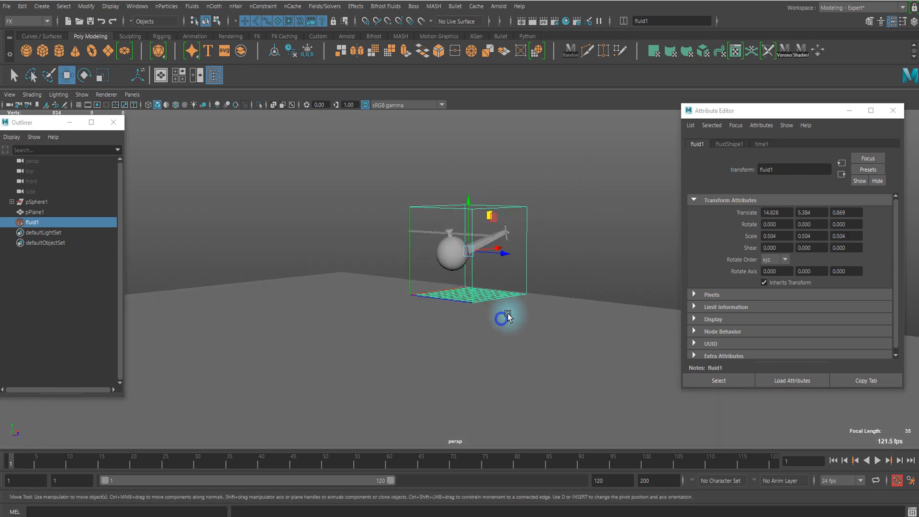
alt+drag(475, 294, 443, 264)
alt+drag(445, 268, 425, 299)
alt+right_drag(424, 299, 487, 282)
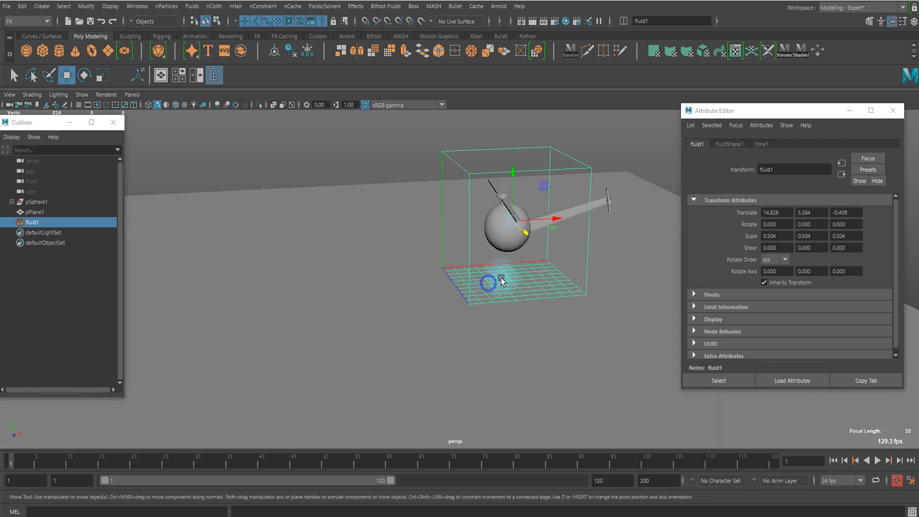
Make the helicopter's body and tail boom mesh emit fluid into the container with Emit from Object.
scroll(793, 256, down, 2)
scroll(604, 289, up, 1)
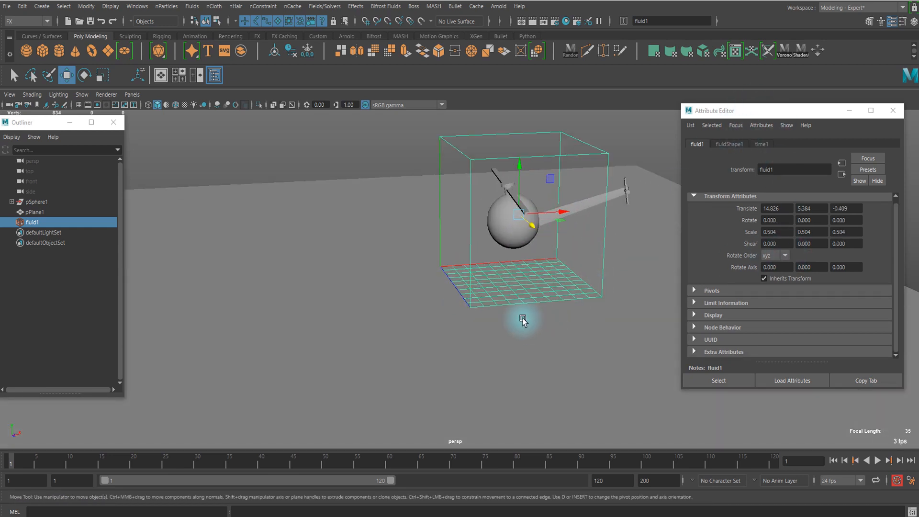
alt+drag(521, 315, 521, 289)
alt+middle_drag(521, 289, 446, 295)
scroll(445, 295, up, 3)
alt+drag(444, 292, 450, 300)
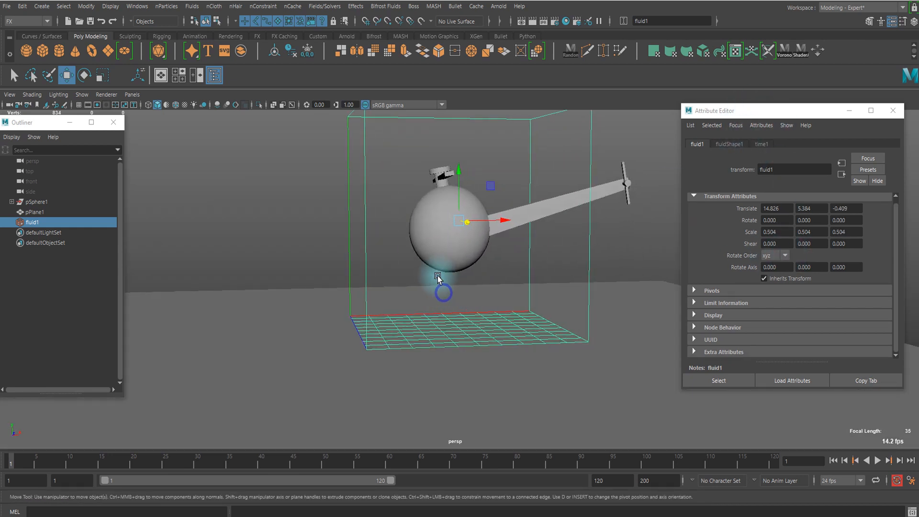
click(434, 218)
right_drag(440, 206, 441, 228)
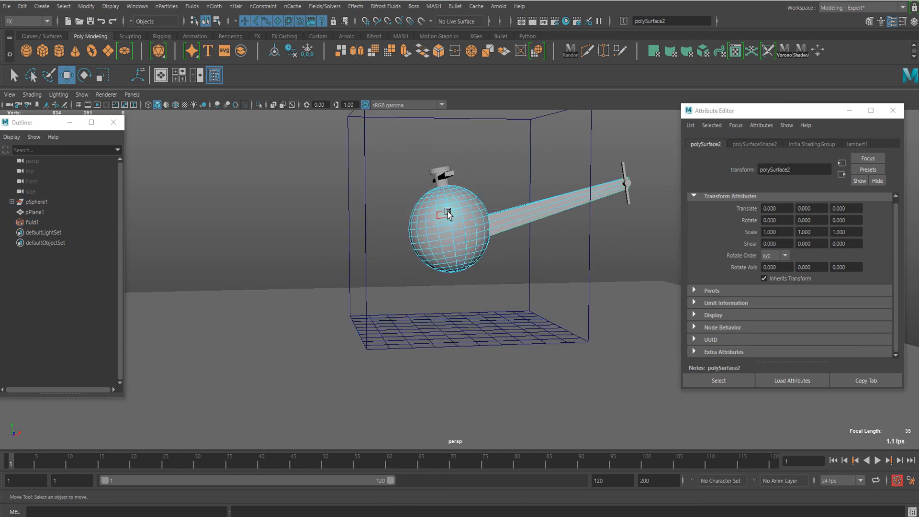
click(437, 233)
click(369, 236)
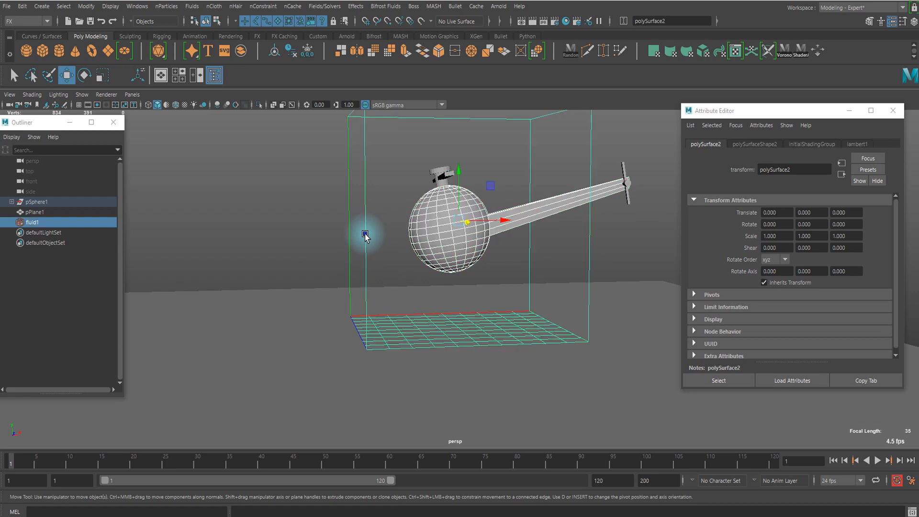
click(193, 6)
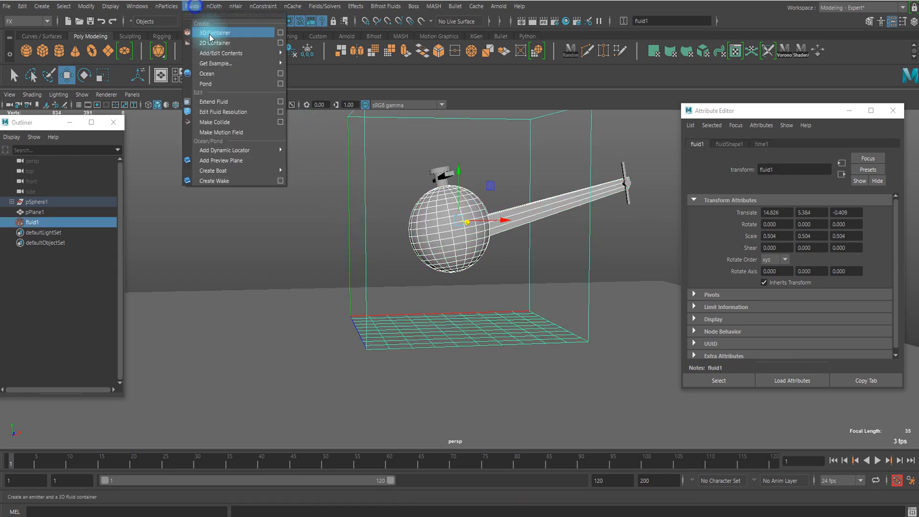
click(225, 50)
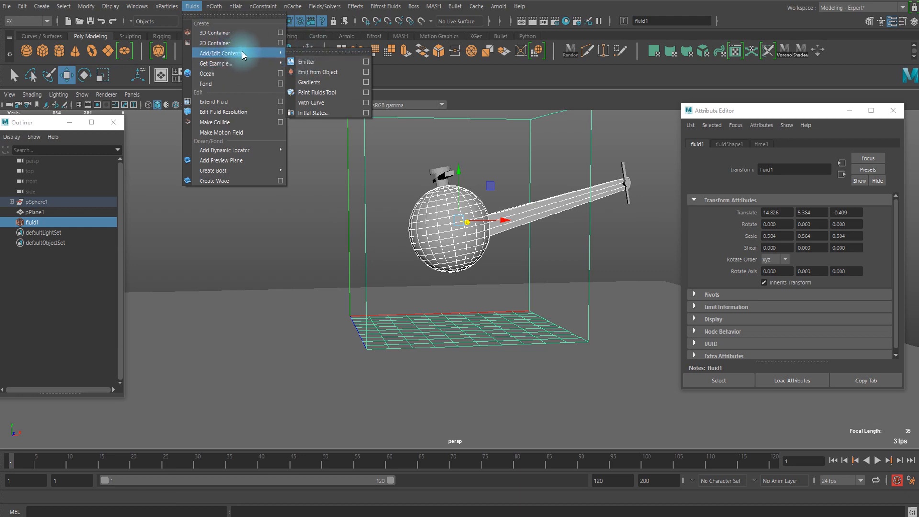
click(302, 73)
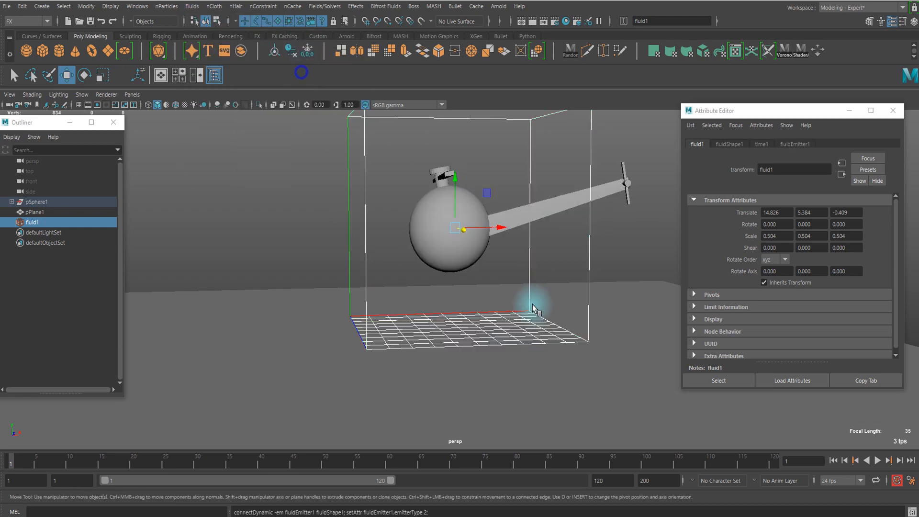
Play the fluid emission from the start, return to frame 1 and look through the emitter's attributes.
scroll(538, 307, down, 3)
click(835, 460)
click(876, 461)
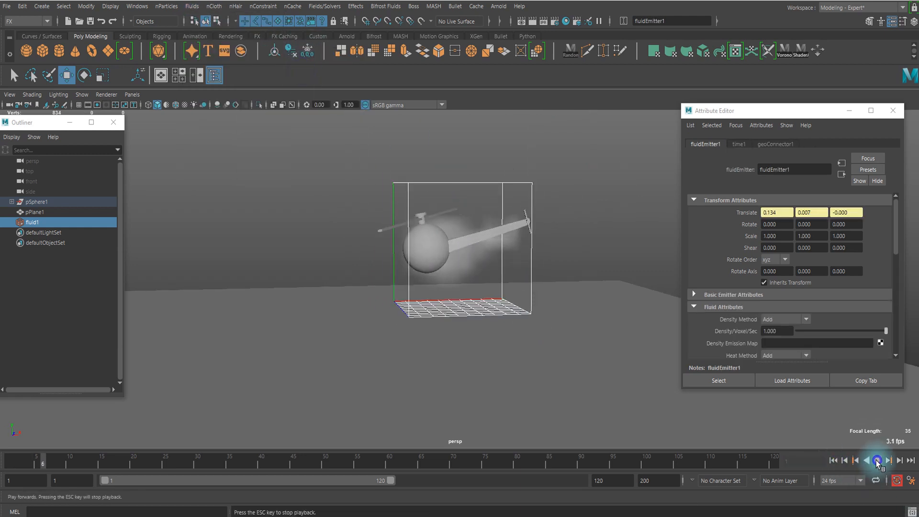
click(832, 461)
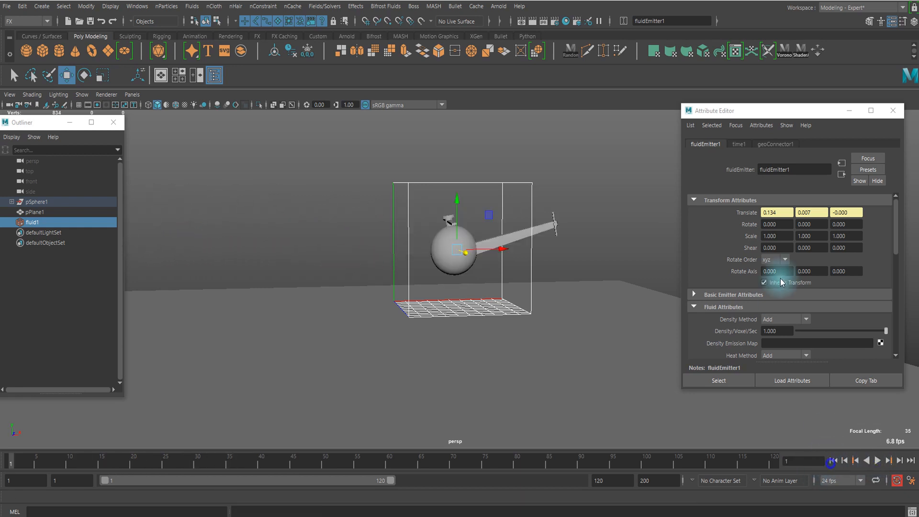
scroll(780, 278, down, 5)
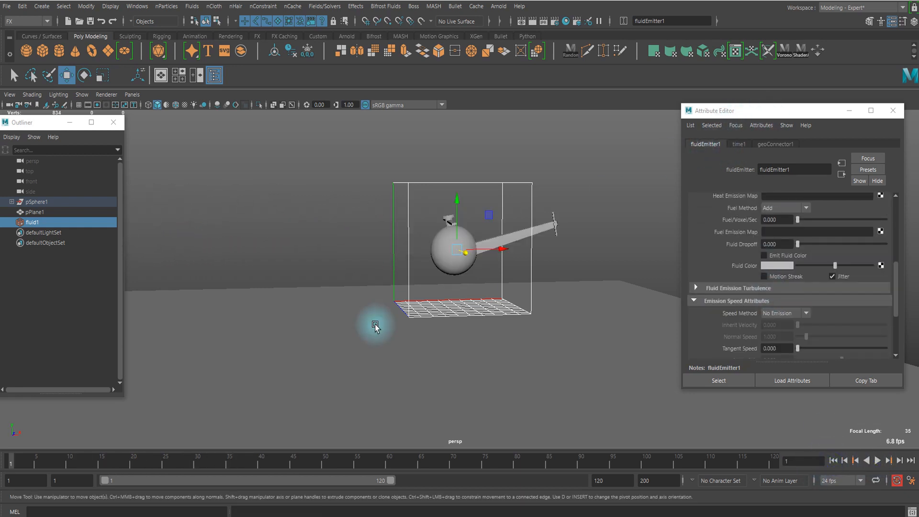
Set the fluid container's Boundary Draw display to Bounding box.
scroll(400, 199, up, 2)
click(400, 200)
click(424, 156)
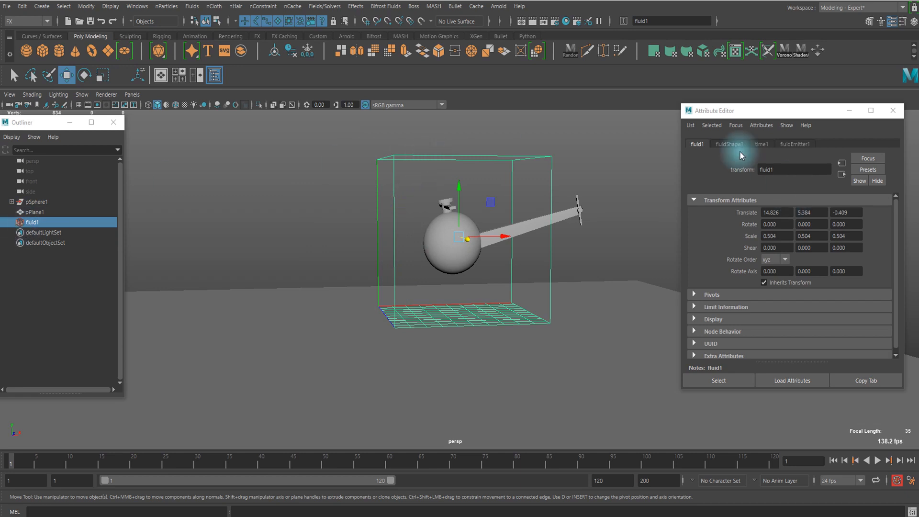
click(727, 145)
scroll(774, 220, down, 3)
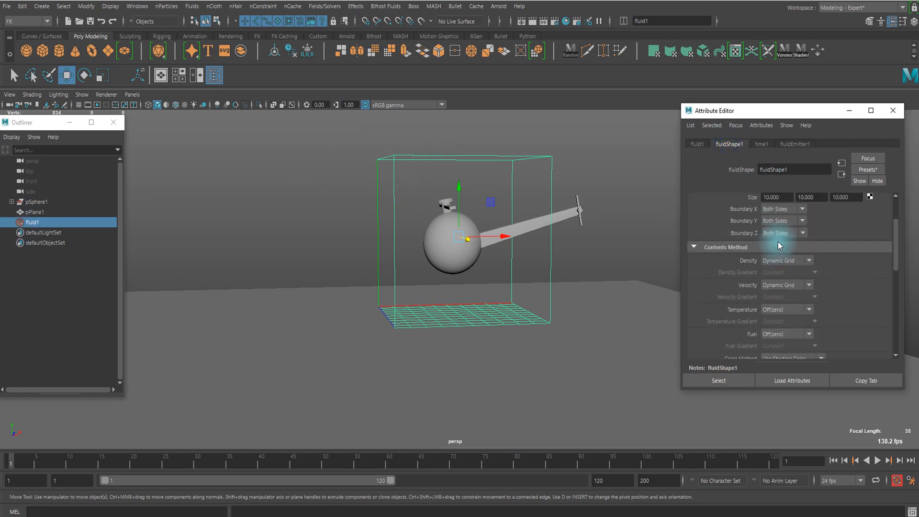
scroll(780, 244, down, 6)
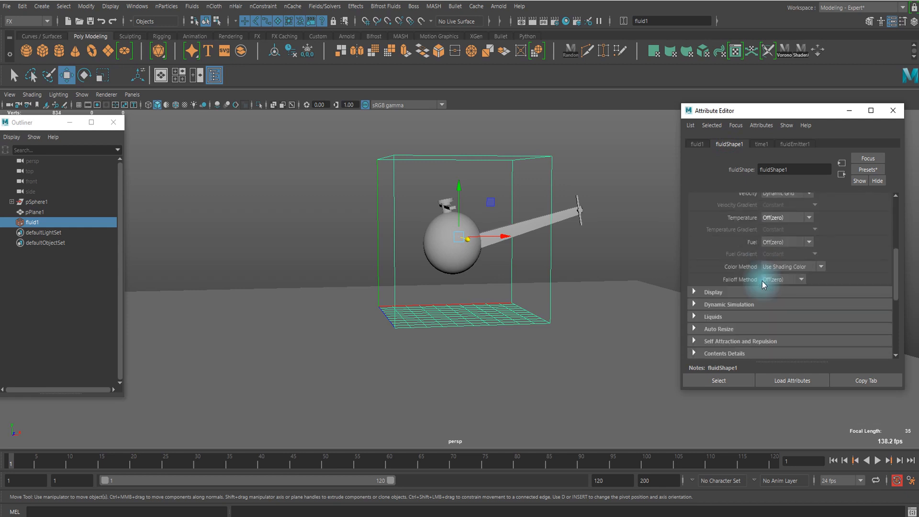
scroll(763, 282, down, 2)
scroll(754, 280, up, 3)
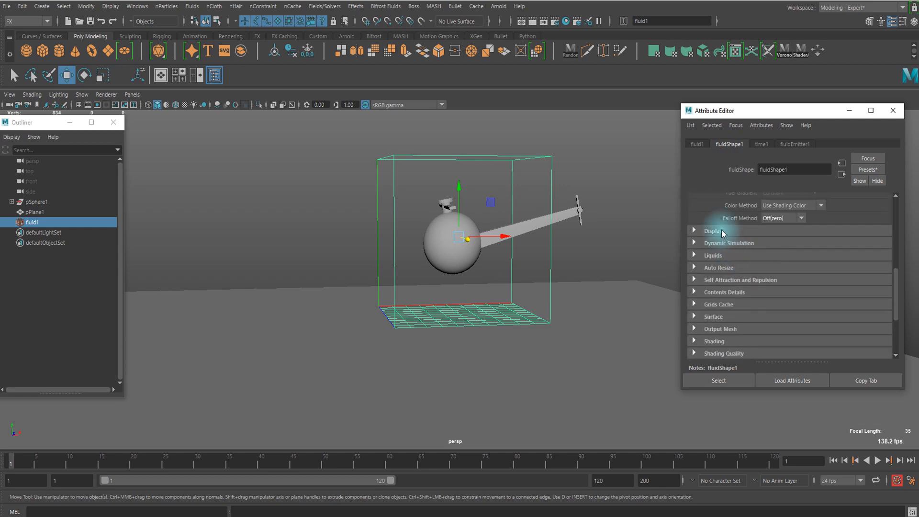
click(722, 232)
scroll(780, 254, down, 3)
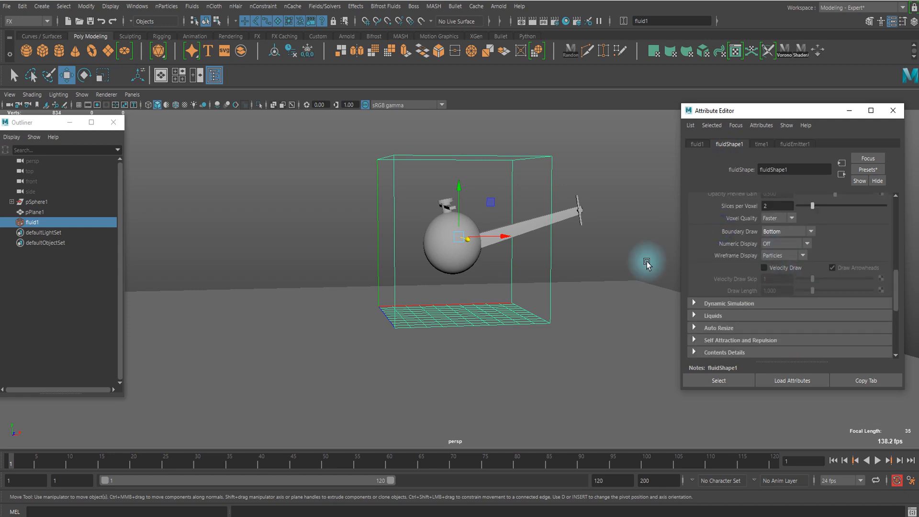
click(777, 231)
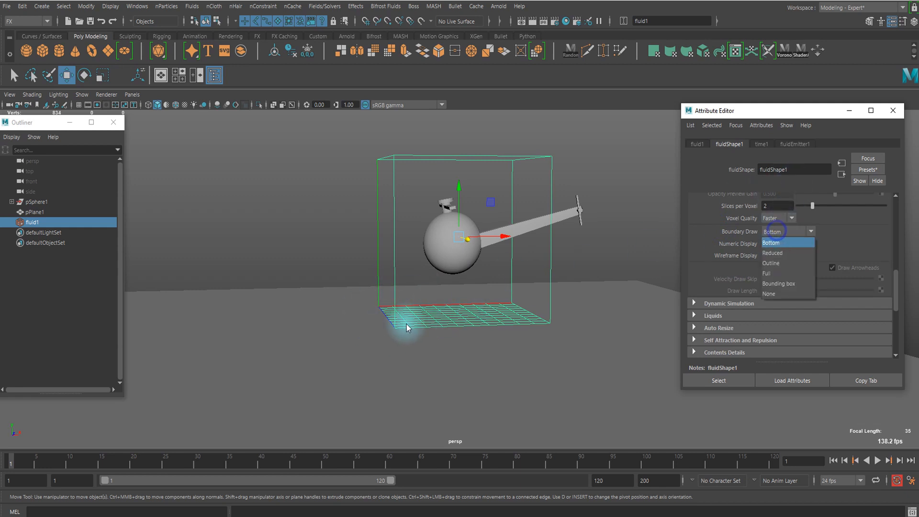
click(780, 287)
Turn on Auto Resize for the fluid container and set its Auto Resize Margin to 1.
mouse_move(616, 304)
alt+right_down()
mouse_move(572, 284)
mouse_move(634, 245)
alt+right_up()
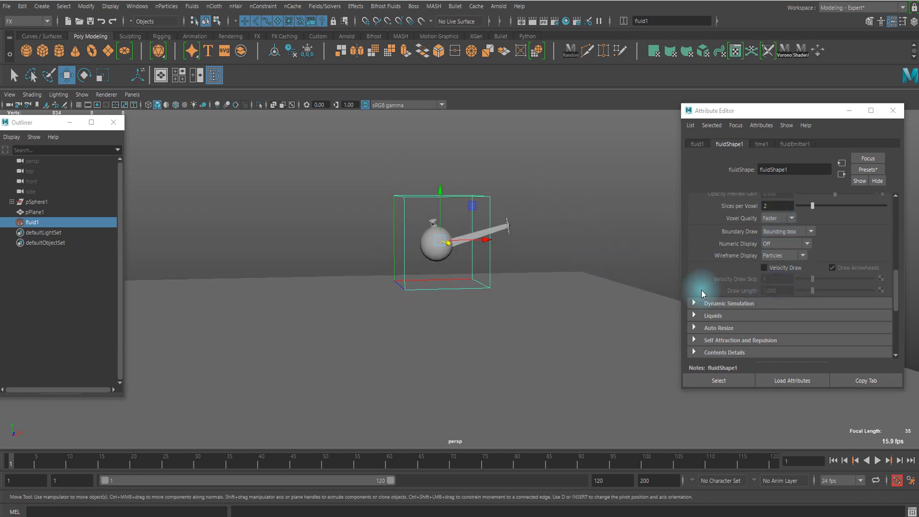
alt+middle_drag(415, 273, 425, 249)
alt+drag(428, 278, 414, 288)
mouse_move(520, 247)
alt+mouse_down()
mouse_move(534, 238)
mouse_move(538, 267)
mouse_move(536, 253)
alt+mouse_up()
scroll(842, 270, down, 2)
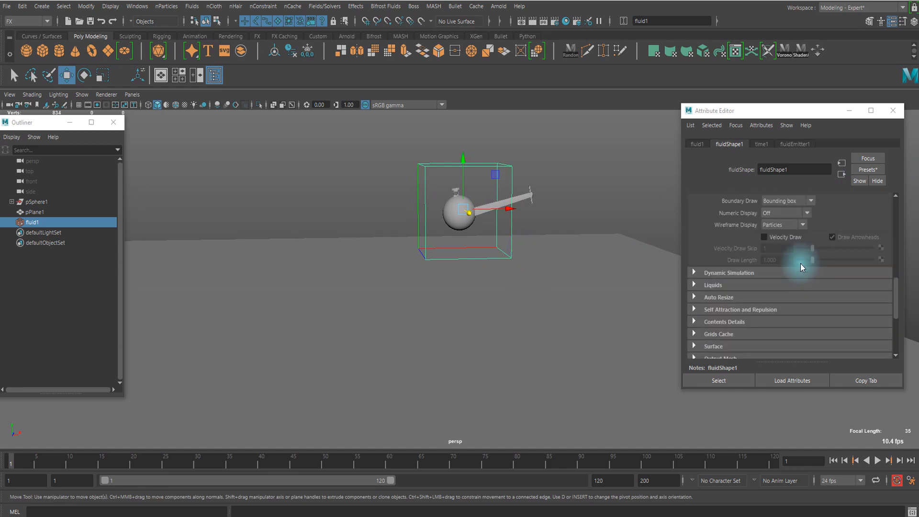
scroll(798, 263, up, 2)
scroll(747, 283, down, 5)
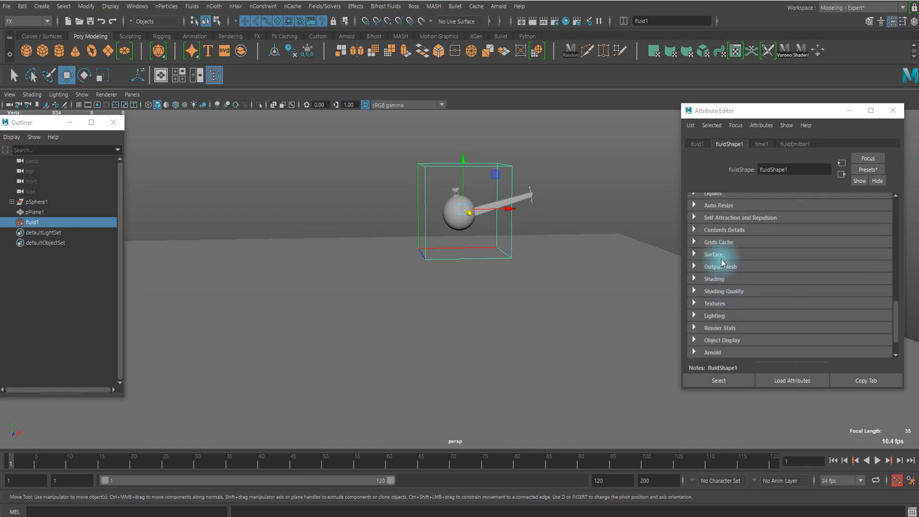
click(718, 205)
click(765, 218)
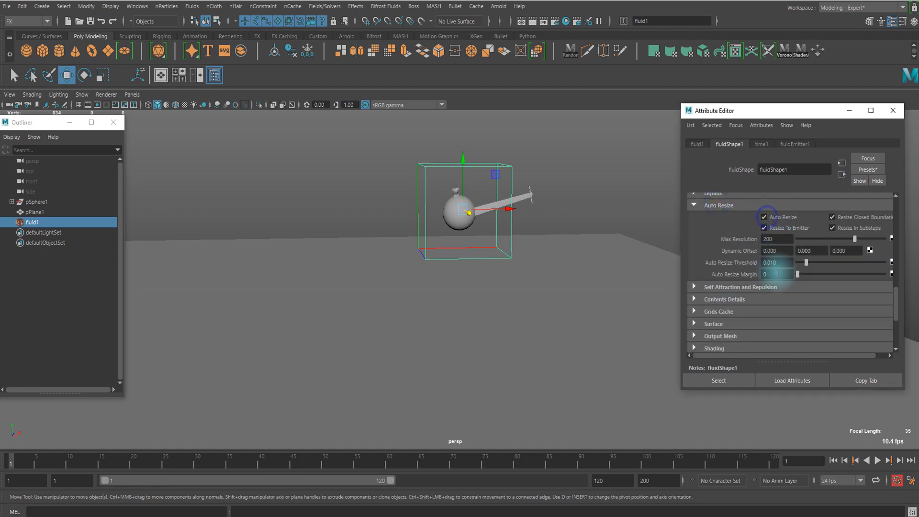
drag(798, 275, 802, 275)
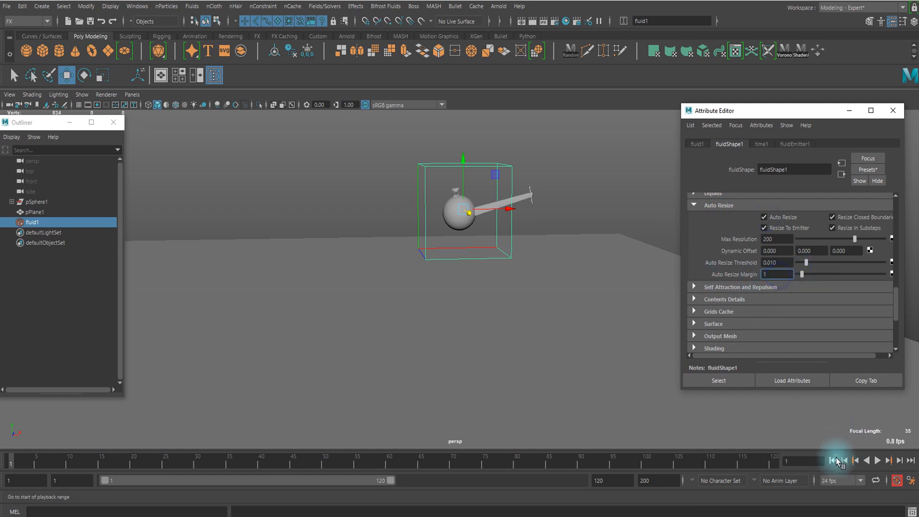
Play the simulation to check the smoke trail and container along the helicopter's flight, and restart from frame 1.
click(878, 462)
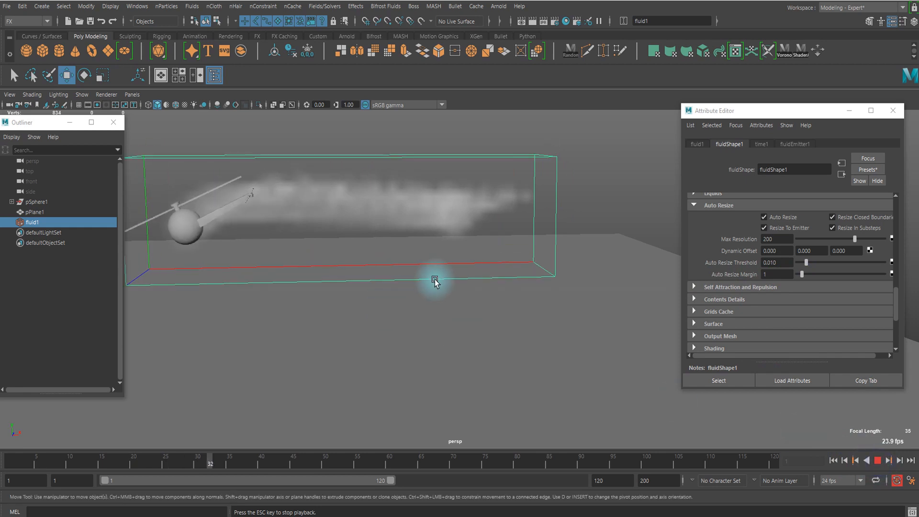
alt+middle_drag(356, 294, 488, 245)
scroll(487, 245, down, 6)
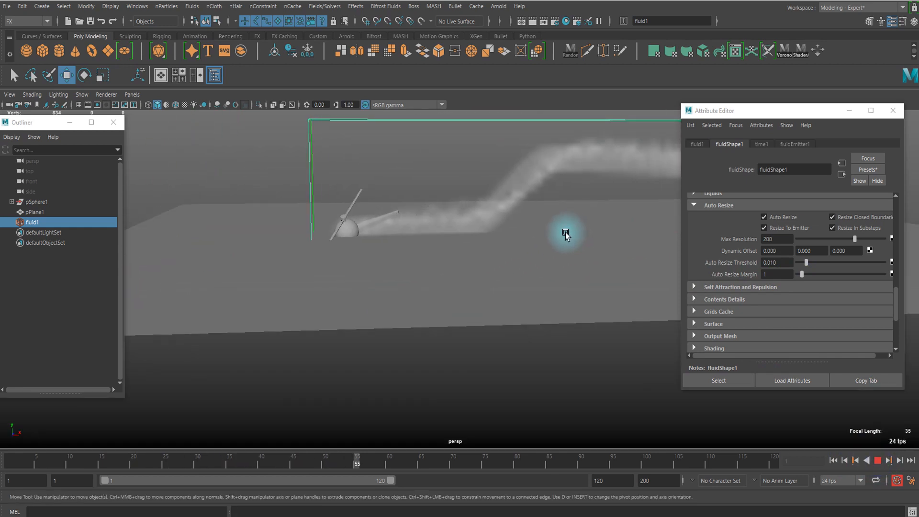
click(835, 461)
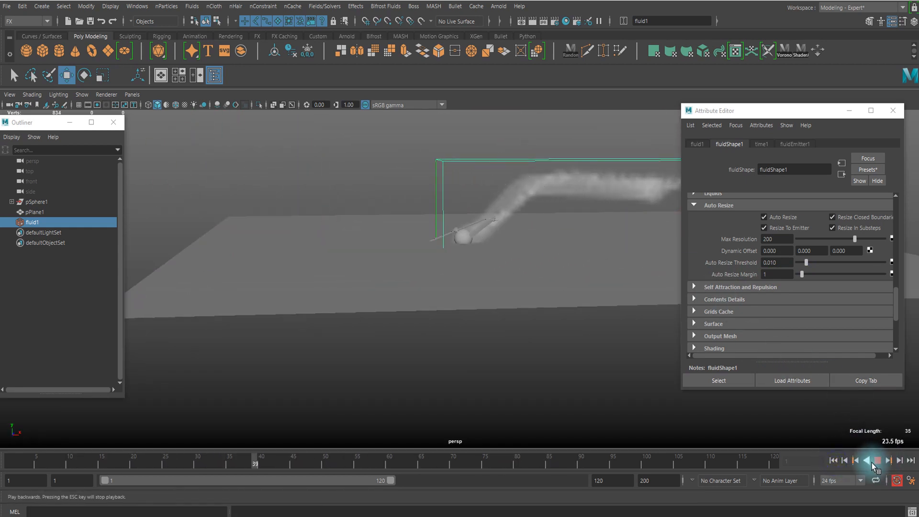
Stop playback, return to frame 1 and look through the fluid emitter's and fluid shape's attributes, including Basic Emitter Attributes.
click(878, 461)
click(834, 460)
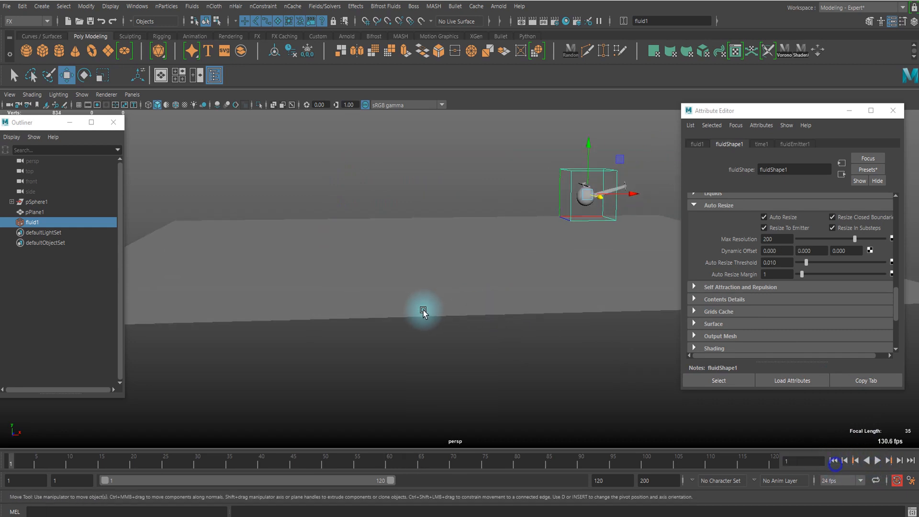
click(795, 144)
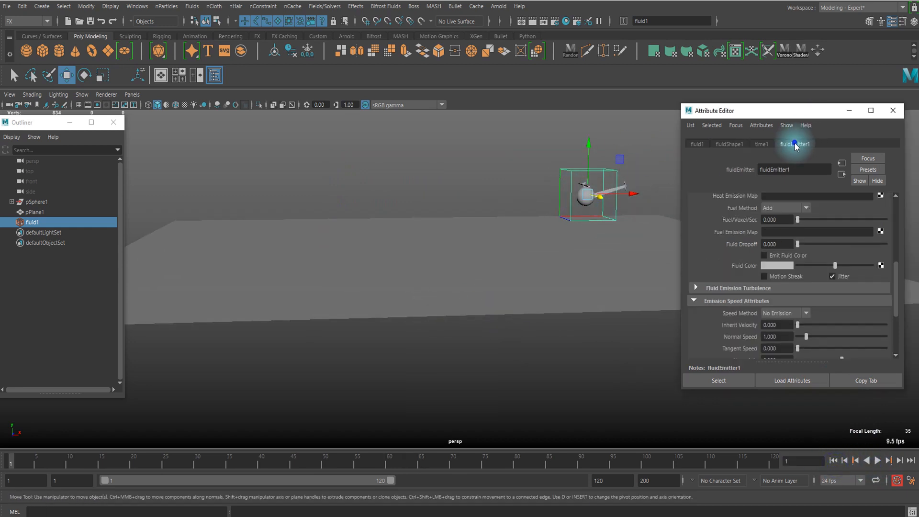
scroll(768, 228, up, 5)
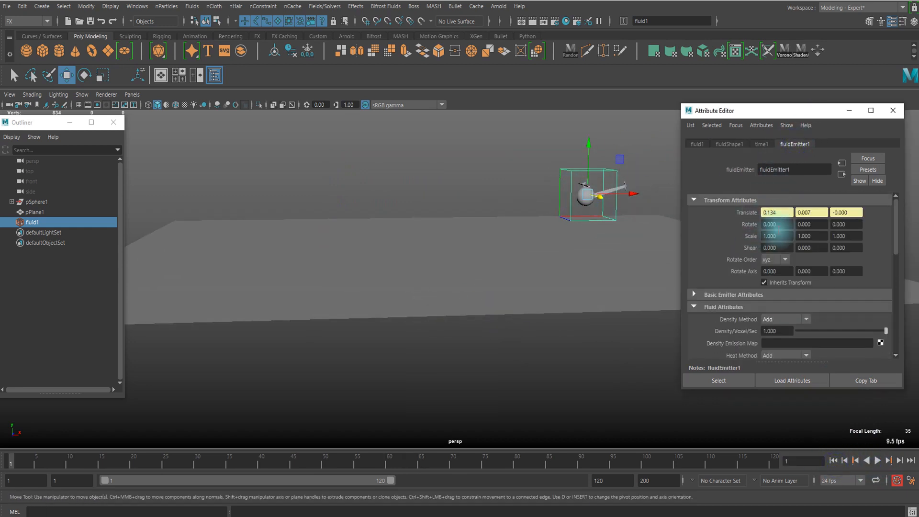
scroll(778, 231, down, 5)
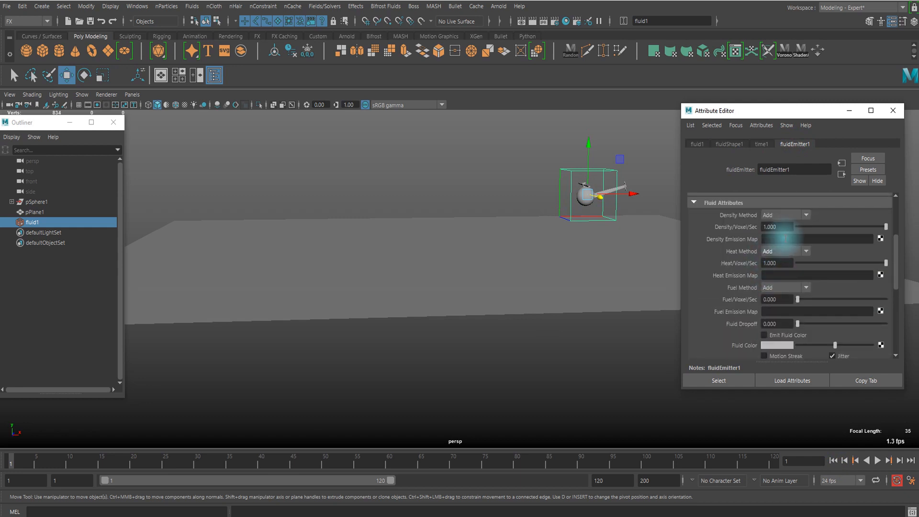
scroll(584, 216, up, 3)
alt+middle_drag(607, 213, 536, 235)
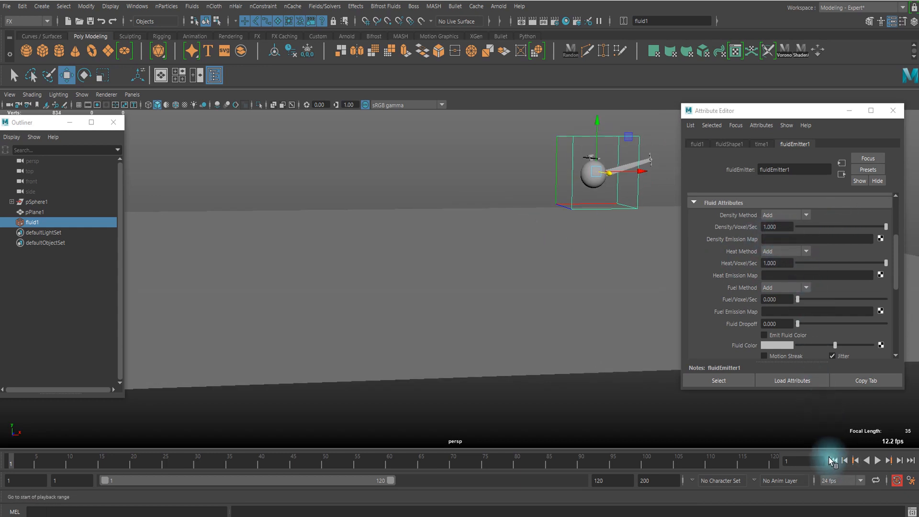
scroll(757, 275, up, 5)
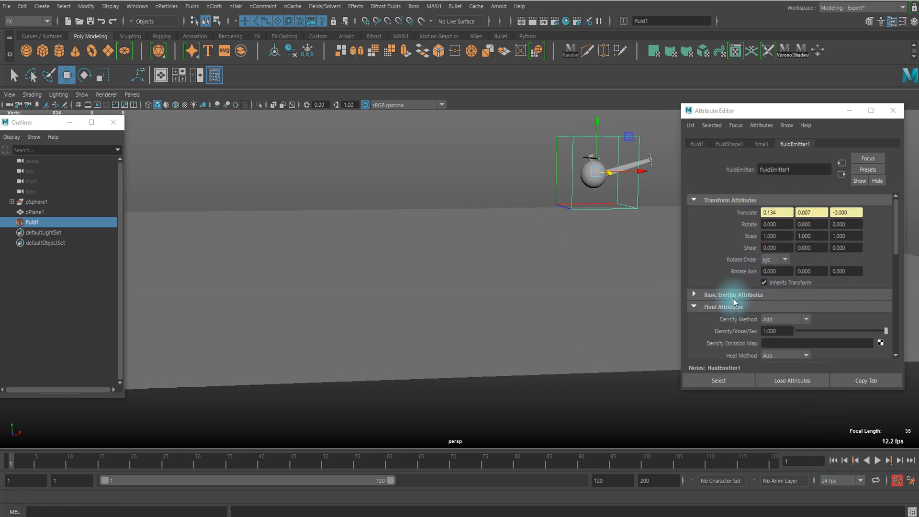
click(737, 294)
scroll(780, 300, down, 3)
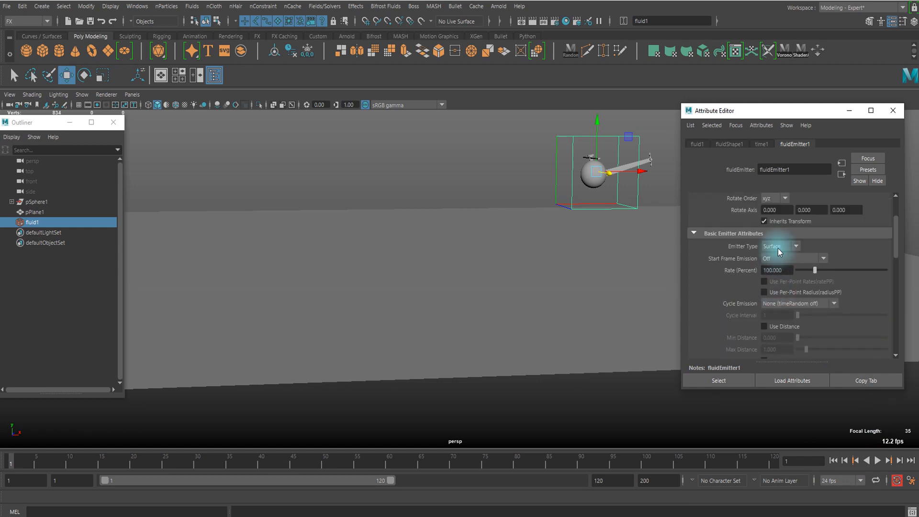
click(721, 144)
scroll(786, 236, up, 3)
scroll(781, 234, down, 5)
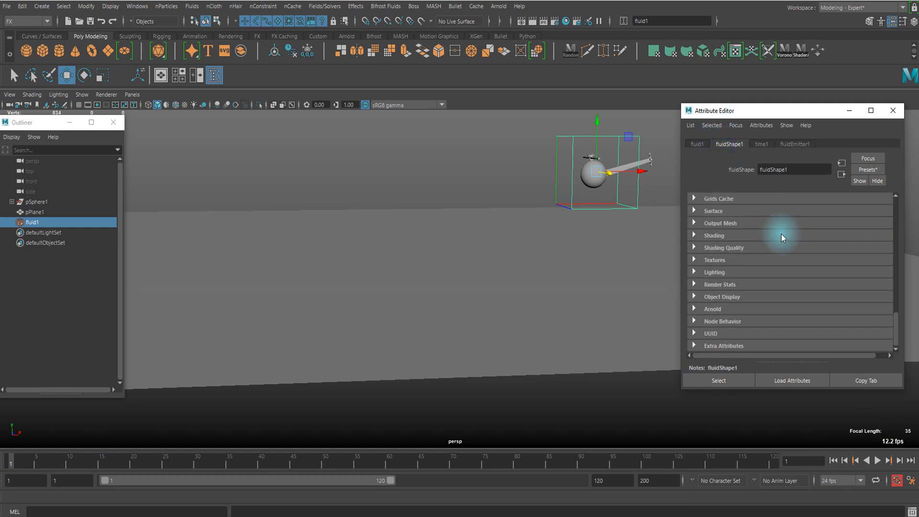
scroll(777, 233, up, 4)
scroll(777, 234, down, 4)
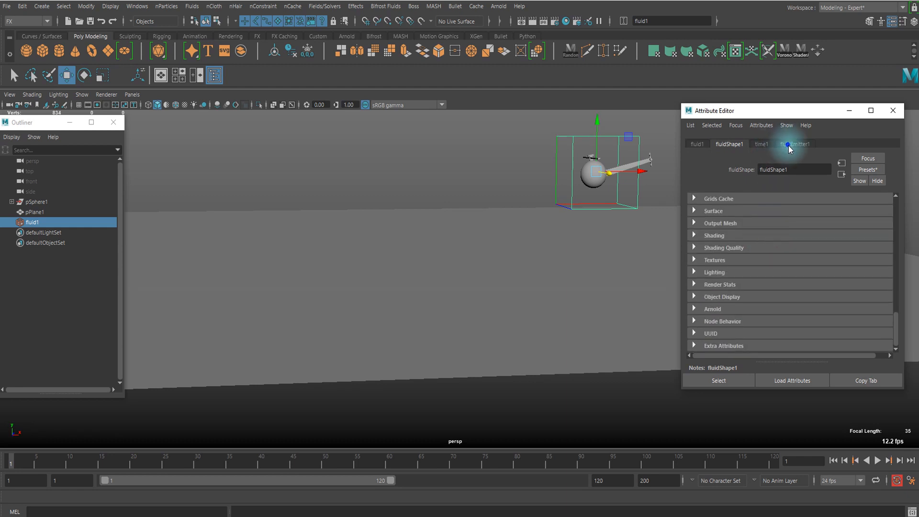
Set the fluid emitter's Rate (Percent) to 200 and play the simulation to check the smoke trail.
click(789, 145)
scroll(786, 288, down, 2)
scroll(784, 249, up, 3)
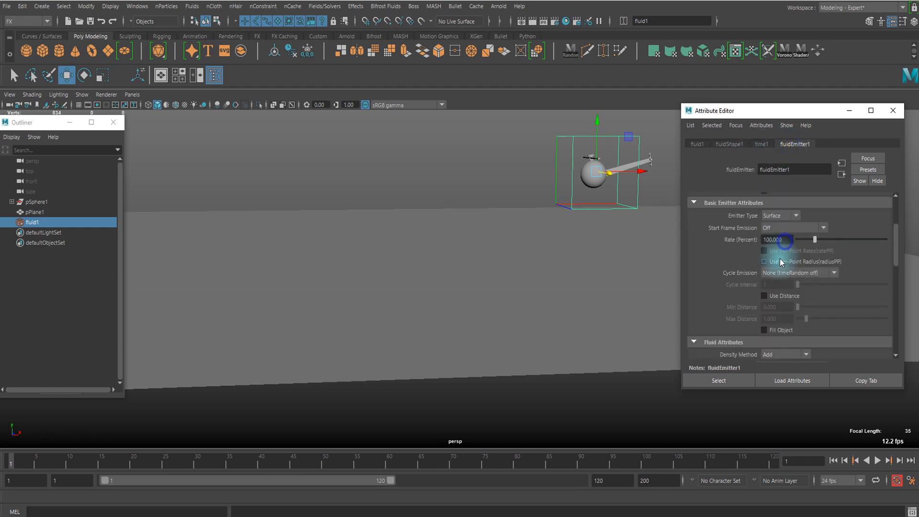
text(200)
key(Return)
click(877, 460)
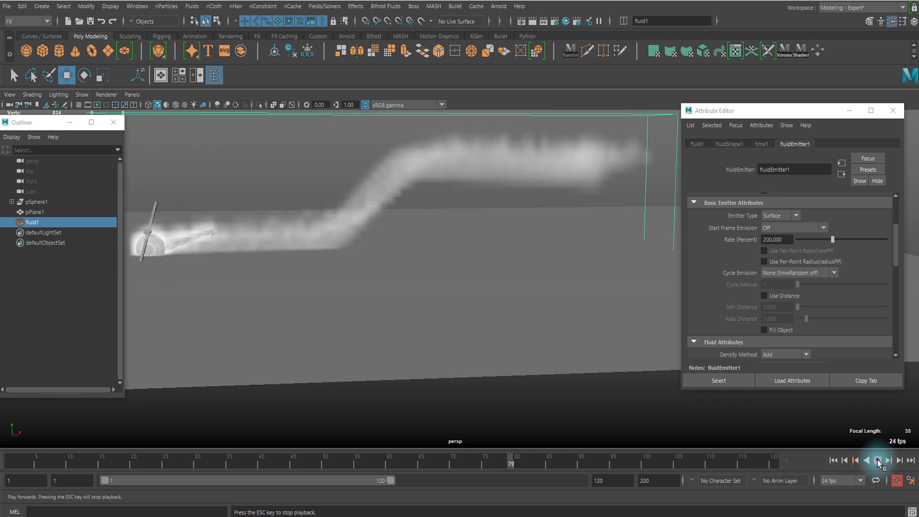
click(877, 459)
Set the emitter's emission Speed Method to Add and its Inherit Velocity to 1.
scroll(782, 300, down, 10)
scroll(782, 299, down, 2)
scroll(750, 281, up, 3)
scroll(745, 291, down, 3)
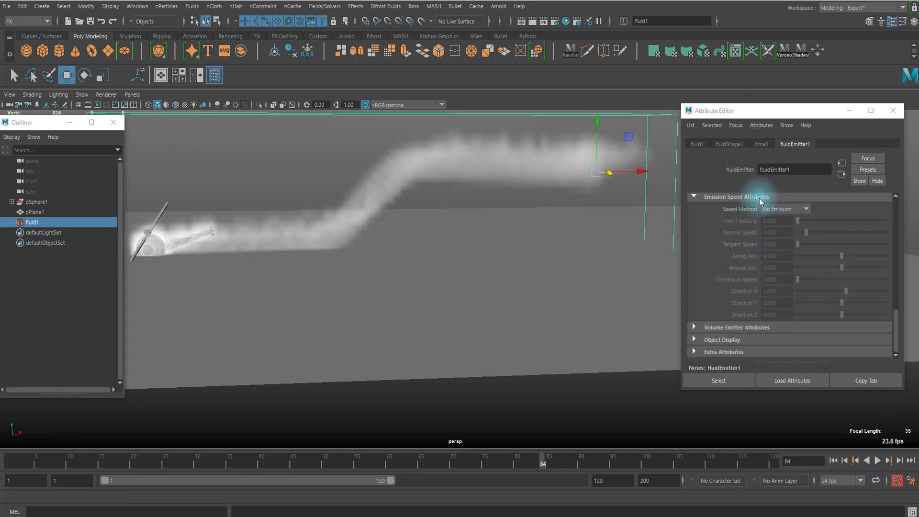
click(776, 229)
drag(780, 221, 674, 219)
scroll(751, 237, up, 3)
scroll(753, 244, down, 2)
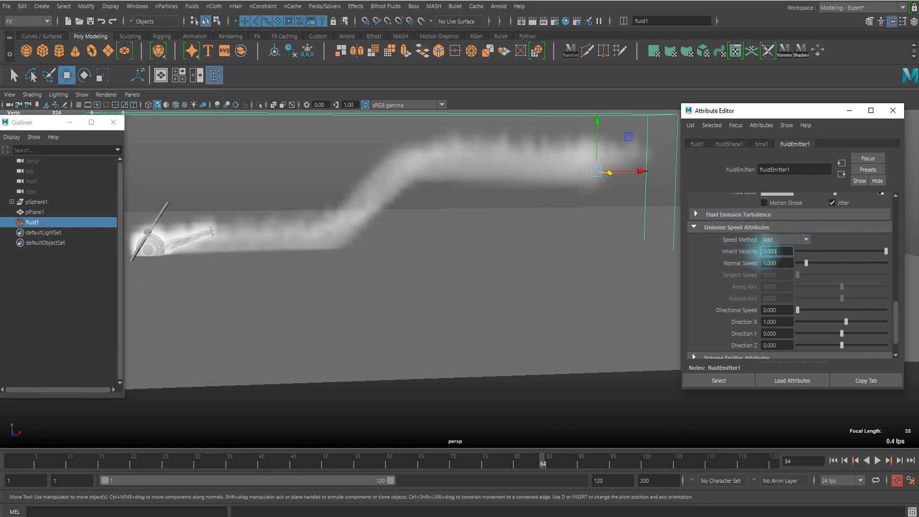
Set the emitter's Fluid Emission Turbulence to 5 and its Detail Turbulence to 0.3.
click(740, 215)
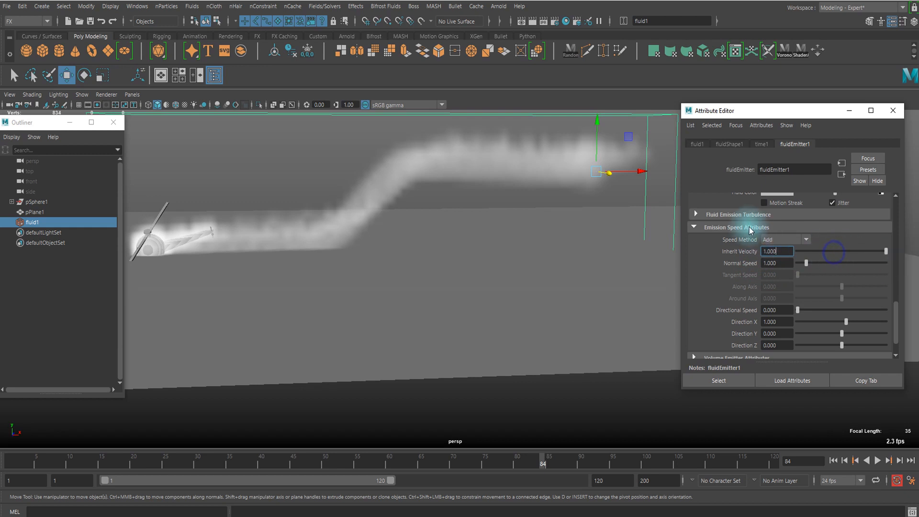
drag(804, 240, 836, 238)
scroll(715, 300, down, 2)
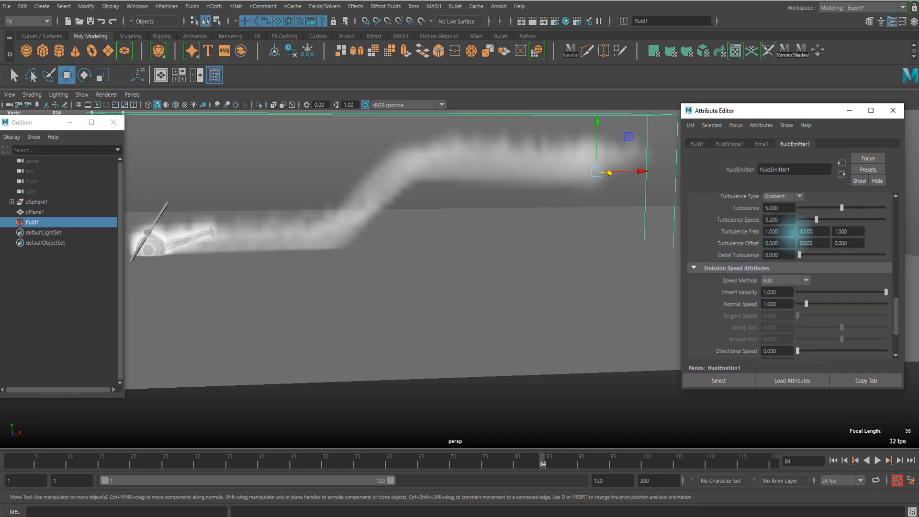
click(785, 254)
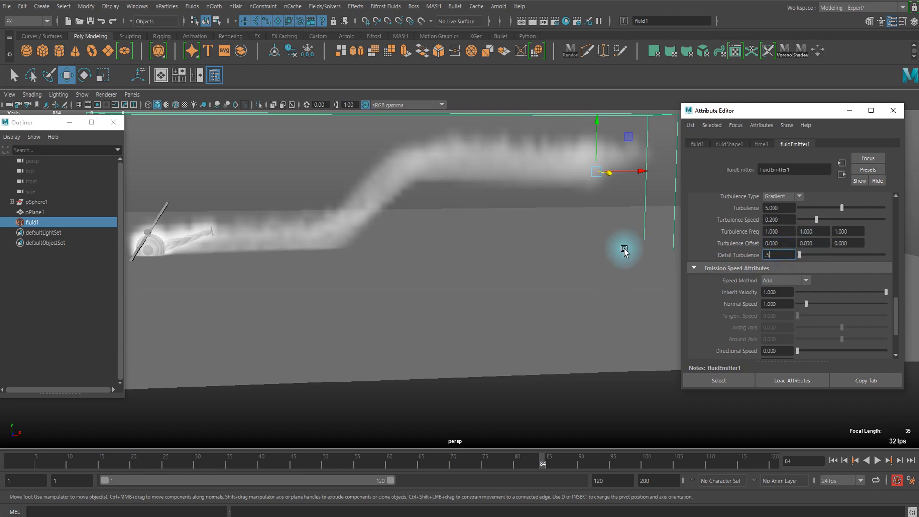
key(Return)
click(783, 252)
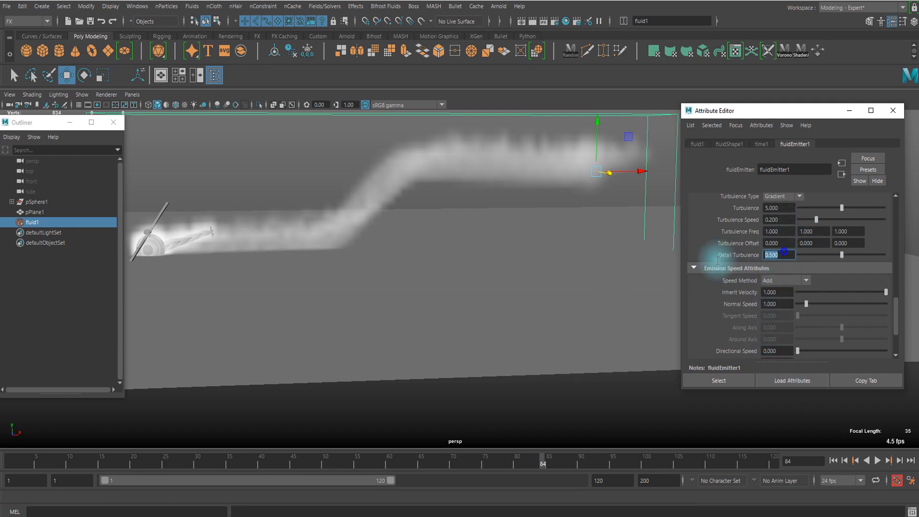
key(Return)
Play the simulation from frame 1 to check the turbulent smoke trail, and restart it from the beginning.
scroll(812, 358, down, 1)
scroll(651, 330, down, 1)
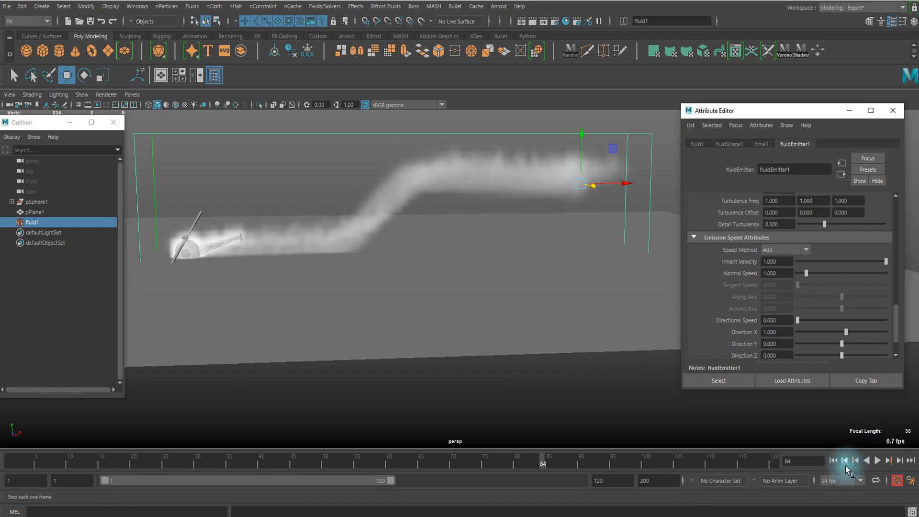
click(834, 460)
click(878, 461)
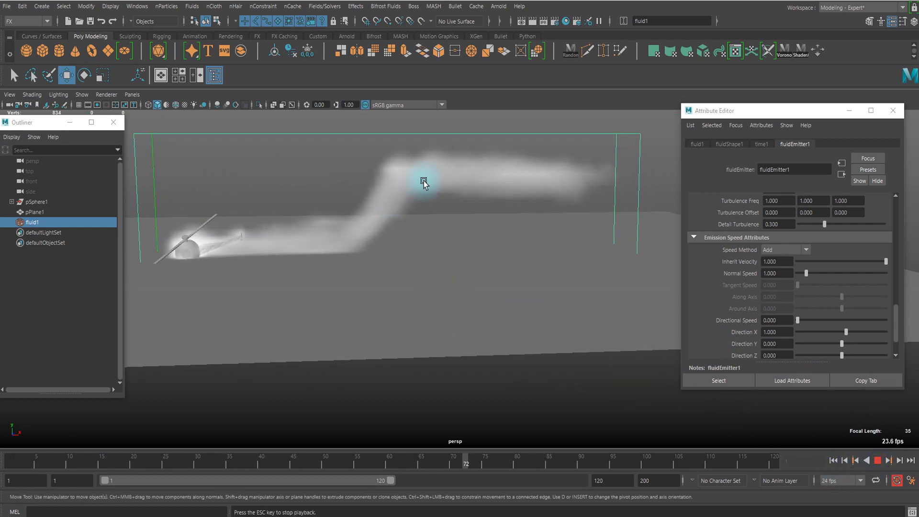
click(834, 462)
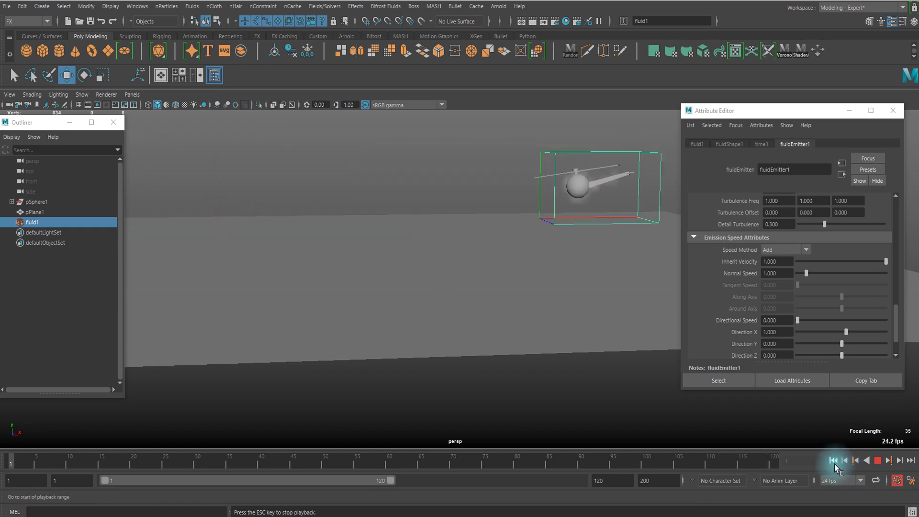
Set the fluid container's Base Resolution to 30.
click(743, 145)
scroll(746, 260, up, 10)
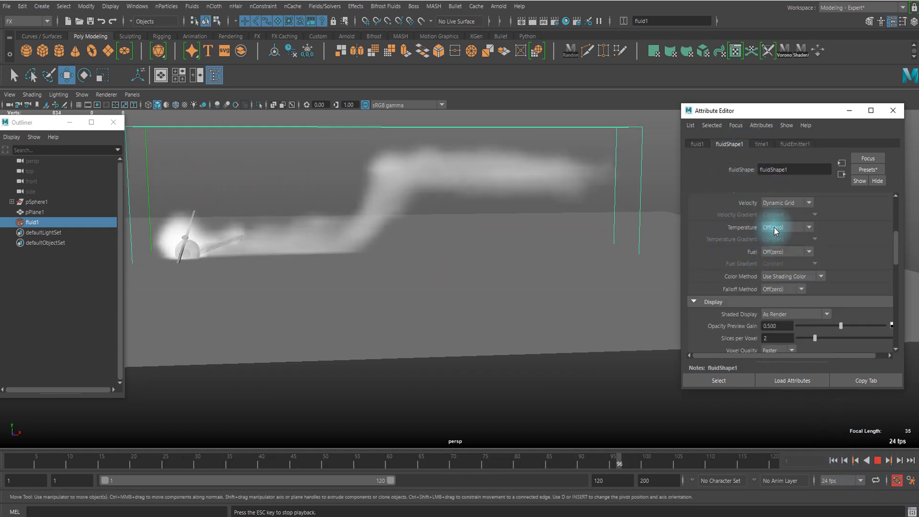
drag(779, 234, 736, 242)
text(30)
key(Return)
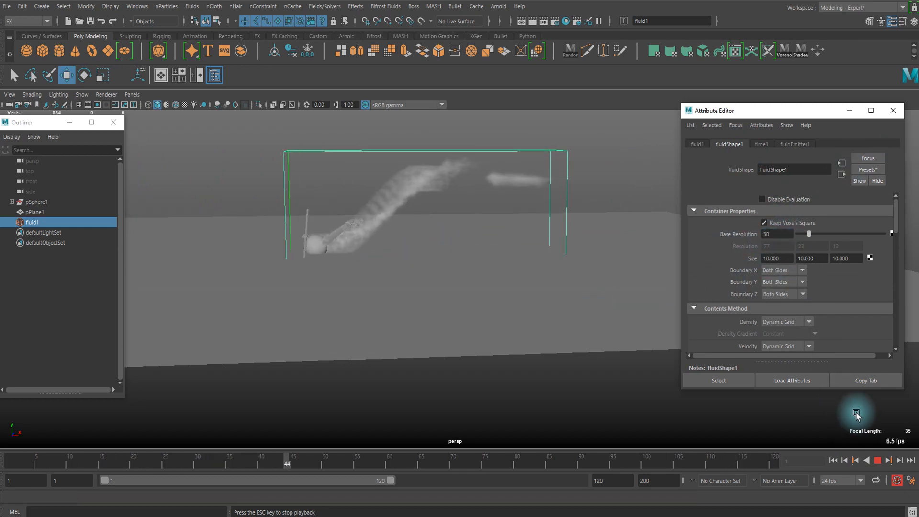
Replay the simulation from frame 1 to check the higher-resolution smoke, and stop playback partway along the flight.
click(834, 460)
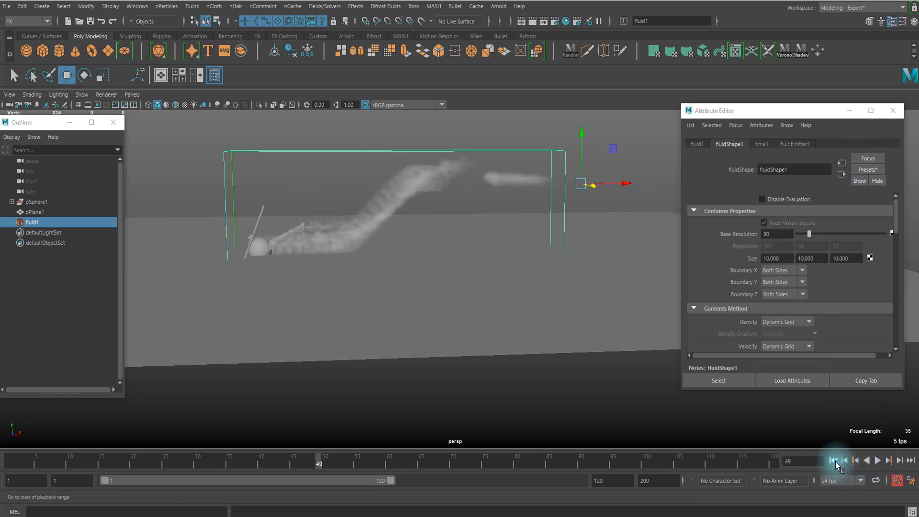
click(878, 460)
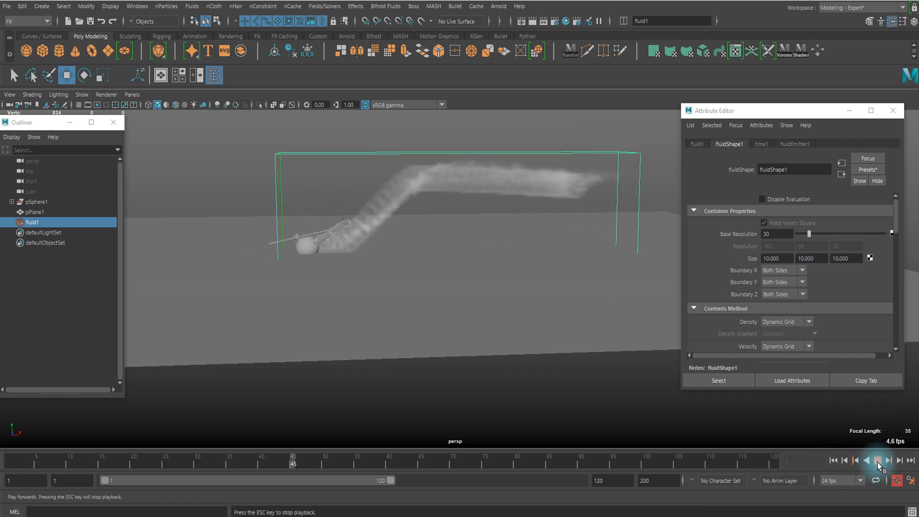
click(878, 461)
Expand the fluid shape's Shading attributes and darken its Color to a mid grey with a value of about 0.235.
scroll(782, 254, down, 10)
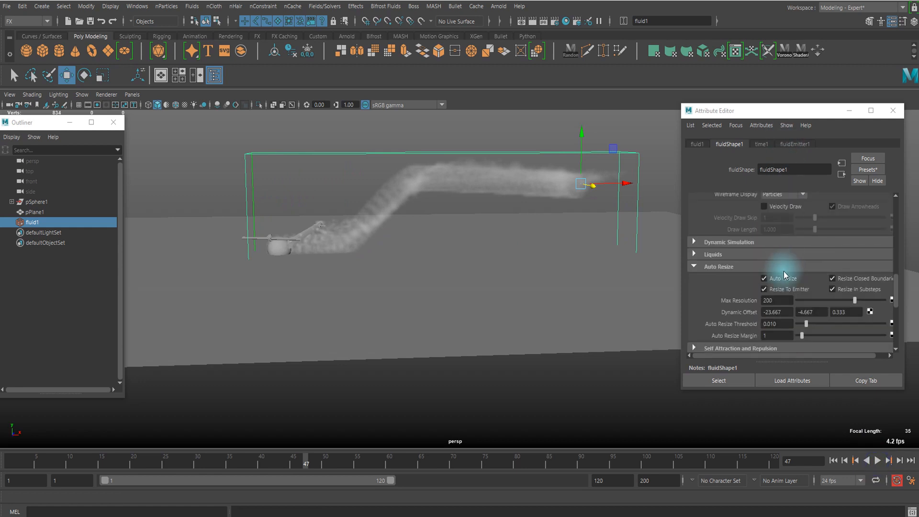
scroll(781, 266, down, 8)
scroll(727, 238, up, 6)
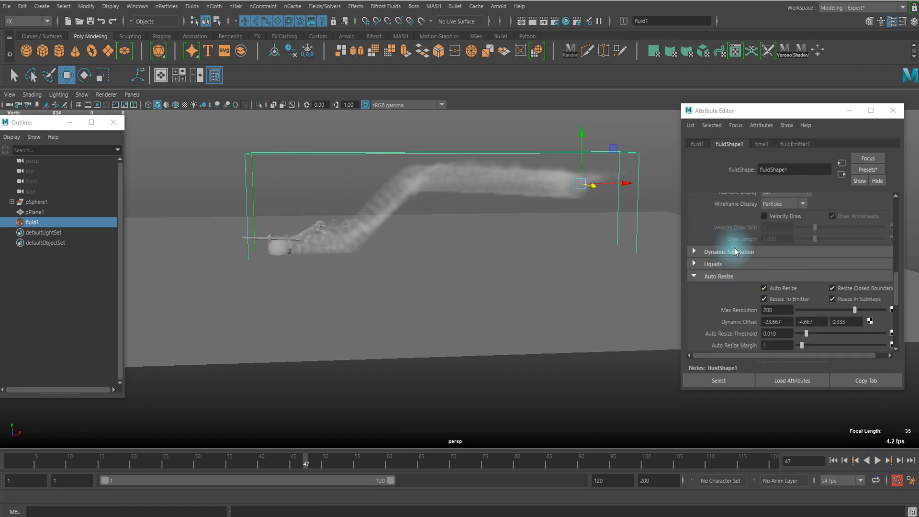
scroll(733, 248, down, 6)
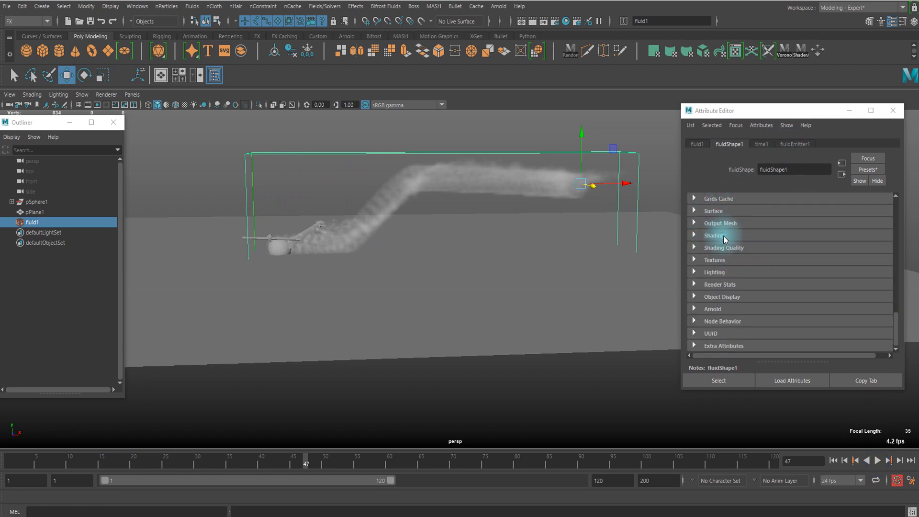
scroll(738, 254, up, 5)
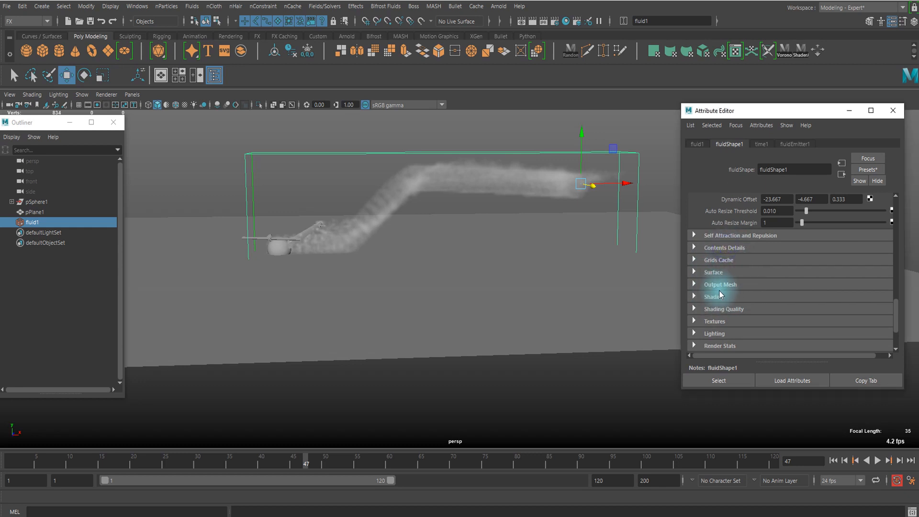
scroll(719, 292, down, 5)
click(714, 237)
scroll(734, 244, down, 3)
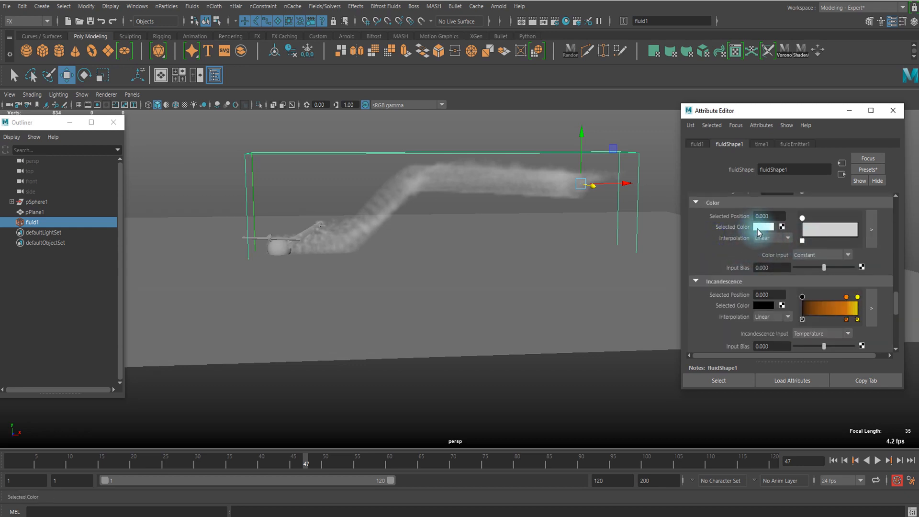
drag(744, 297, 761, 300)
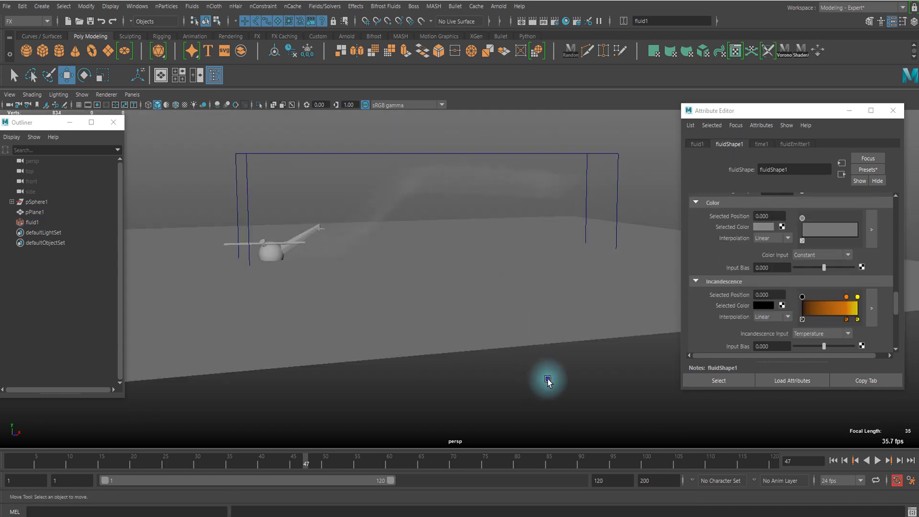
Deselect the fluid, view the smoke against a black viewport background from another angle, and reselect the fluid container.
click(549, 379)
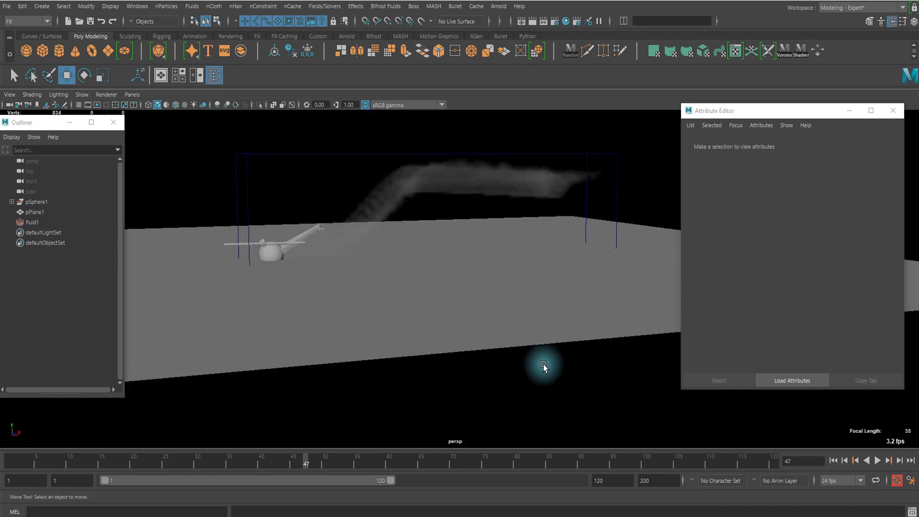
alt+drag(555, 362, 479, 297)
alt+middle_drag(437, 221, 442, 237)
alt+drag(443, 238, 469, 233)
click(475, 195)
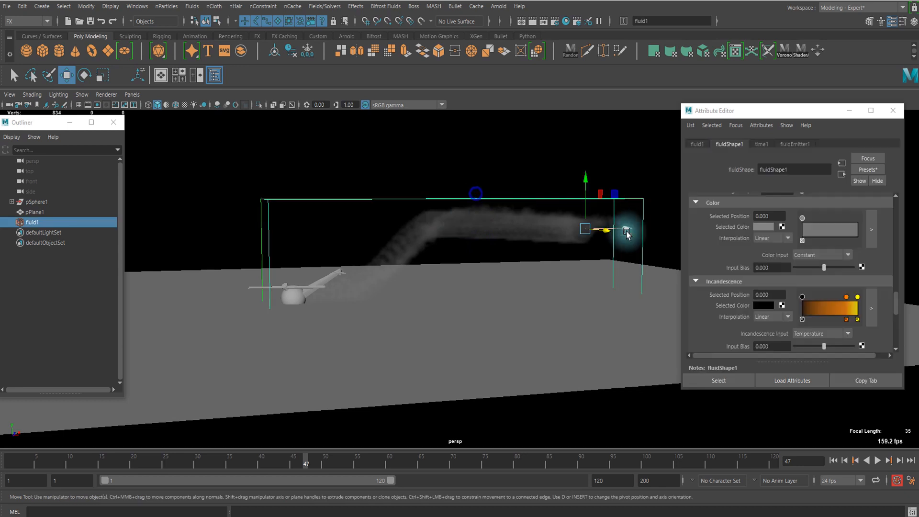
Darken the fluid's shading Color to a dark grey with a value of about 0.102.
click(760, 228)
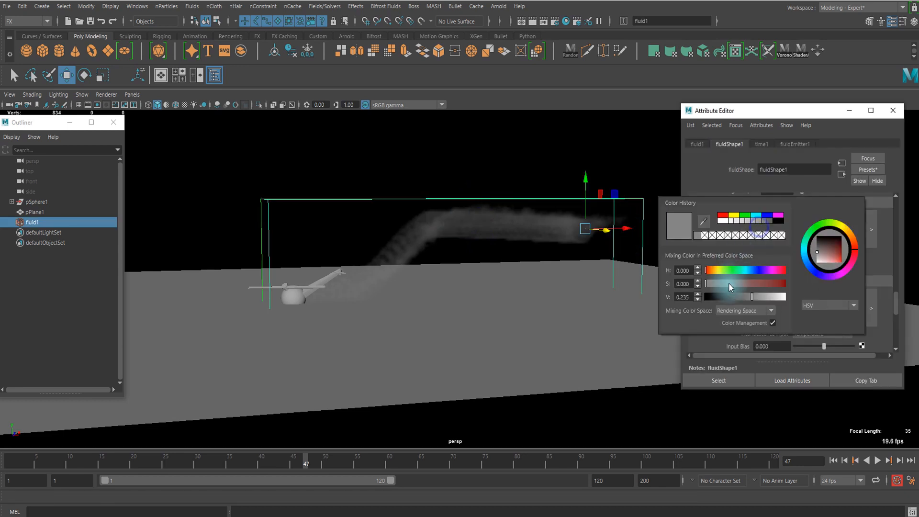
click(738, 298)
drag(734, 306, 731, 301)
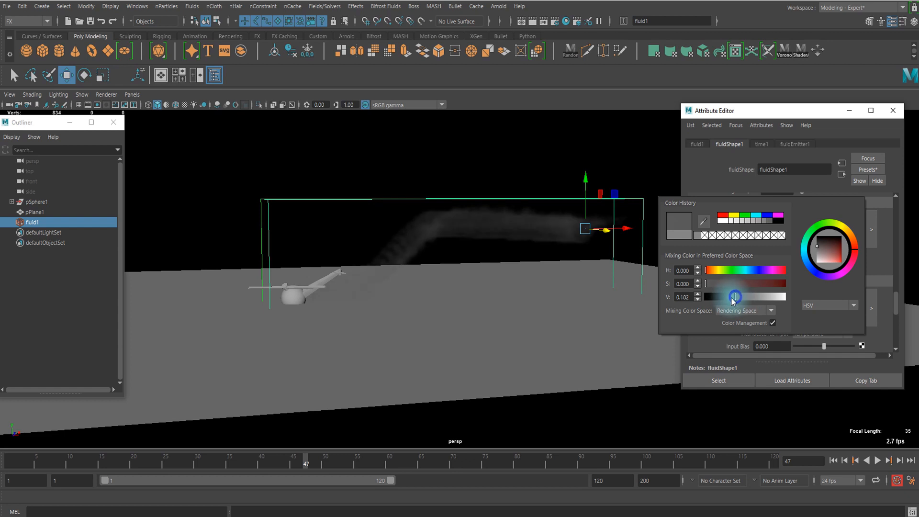
Cycle the viewport background from black to grey to compare how the dark smoke shows.
alt+drag(560, 312, 545, 313)
key(alt+b)
key(alt+b)
key(alt+b)
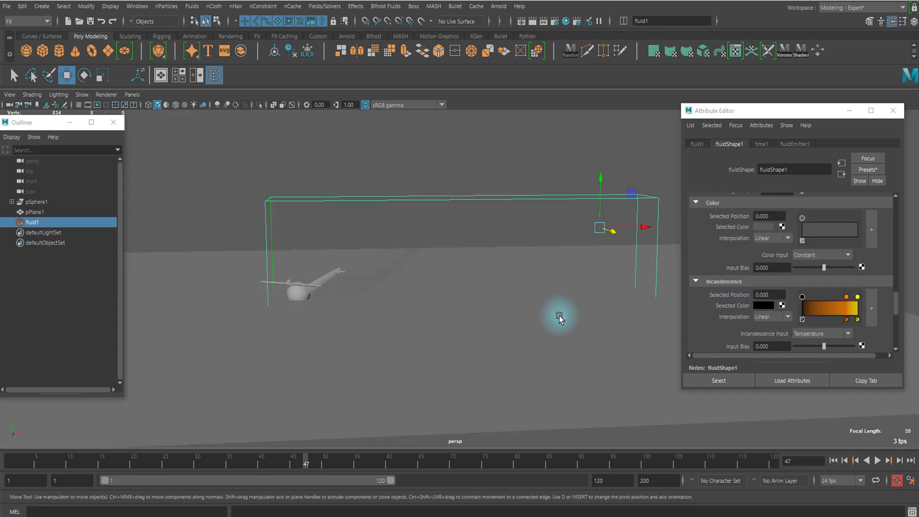
Set the fluid emitter's Rate (Percent) to 500.
click(789, 145)
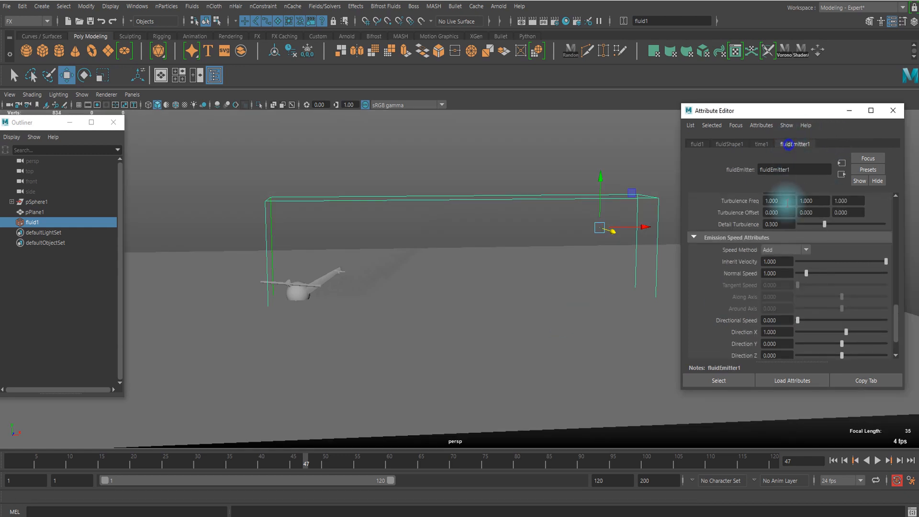
scroll(808, 276, down, 3)
scroll(809, 282, down, 3)
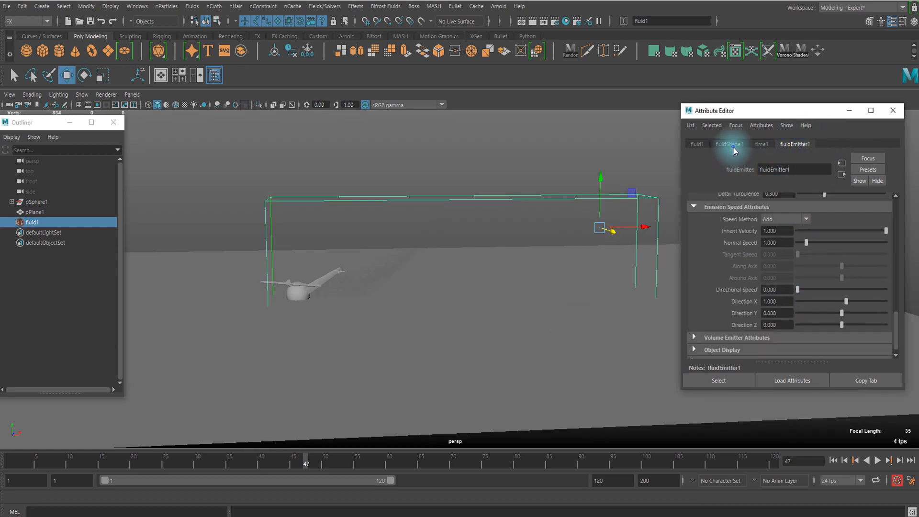
scroll(789, 262, up, 10)
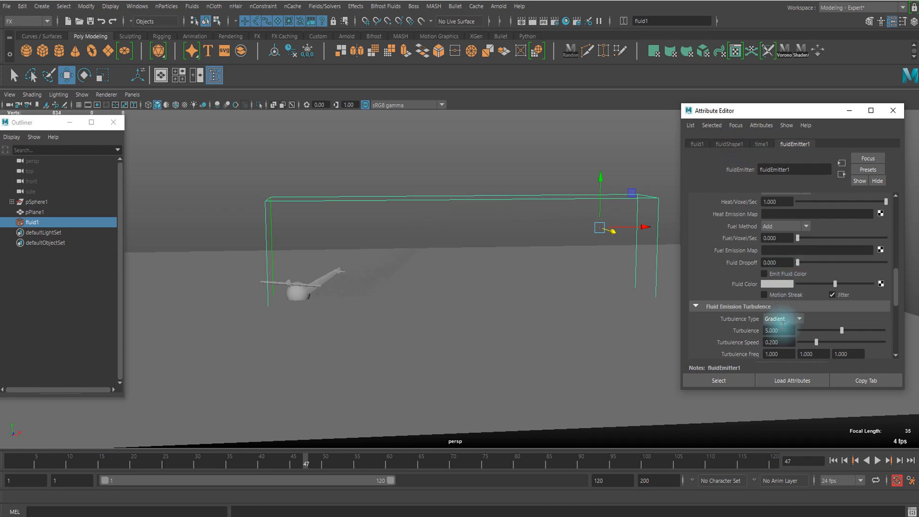
scroll(779, 289, up, 8)
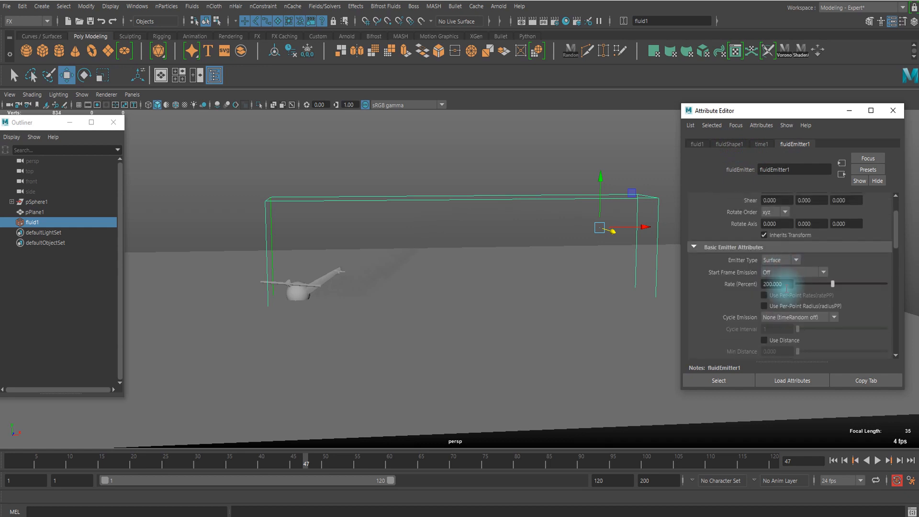
Replay the simulation from the first frame, stop at frame 35, and view the smoke against a black viewport background.
click(836, 462)
click(877, 460)
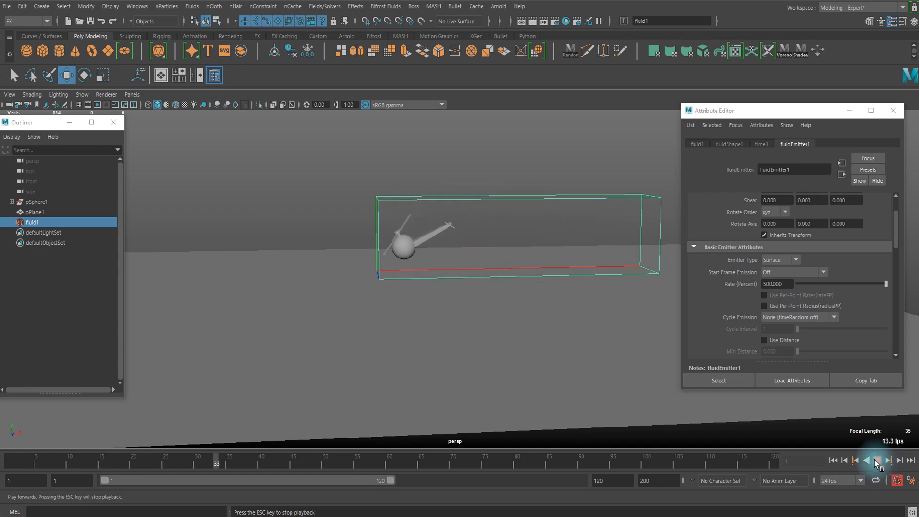
click(833, 461)
click(878, 460)
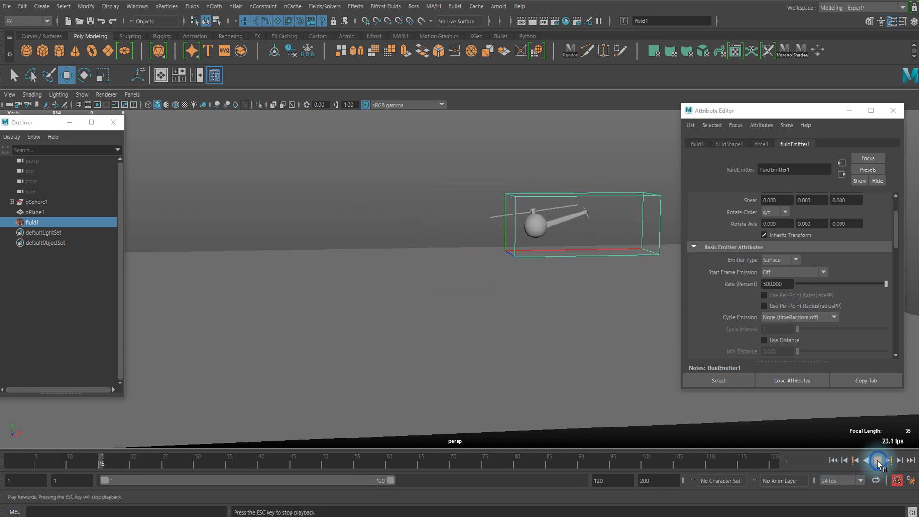
key(Escape)
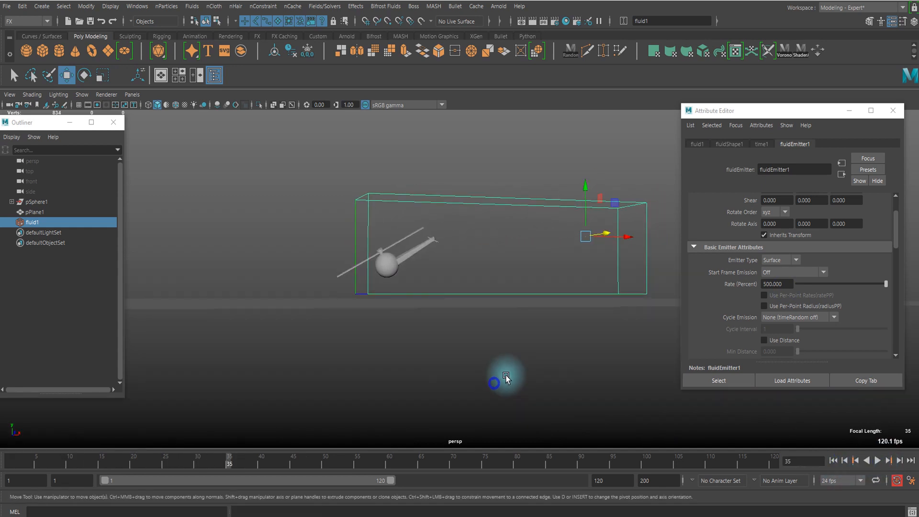
alt+drag(533, 351, 537, 361)
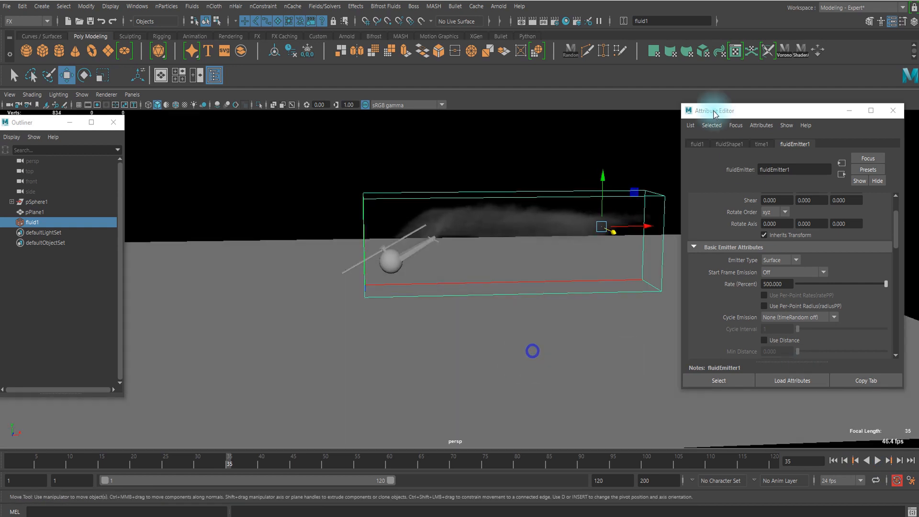
Lower the fluid shape's shading Transparency to make the smoke trail denser.
click(728, 142)
scroll(803, 270, down, 15)
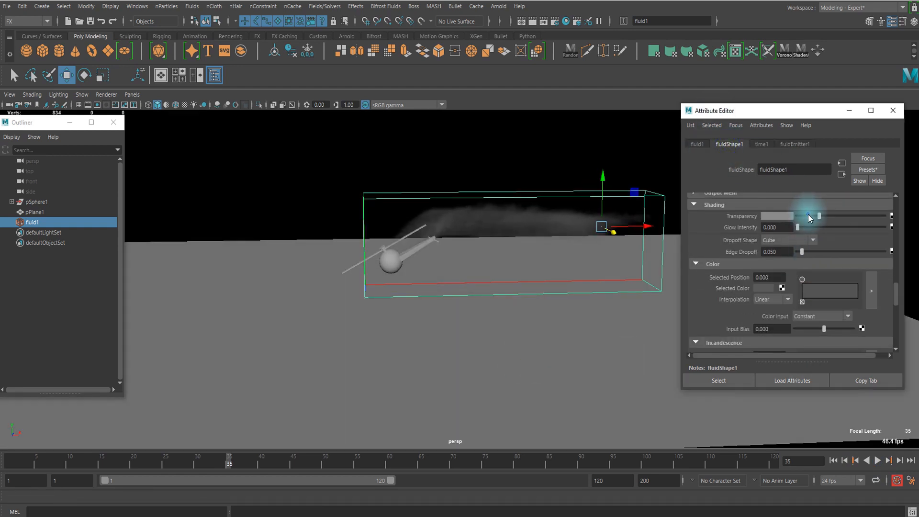
drag(808, 215, 805, 216)
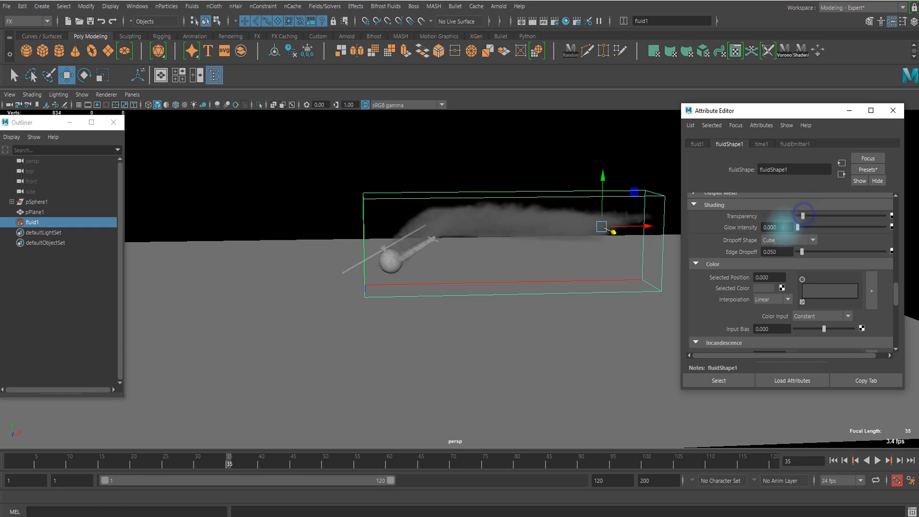
alt+drag(498, 296, 511, 289)
Expand the fluid shape's Lighting attributes and enable Self Shadow.
scroll(814, 256, up, 9)
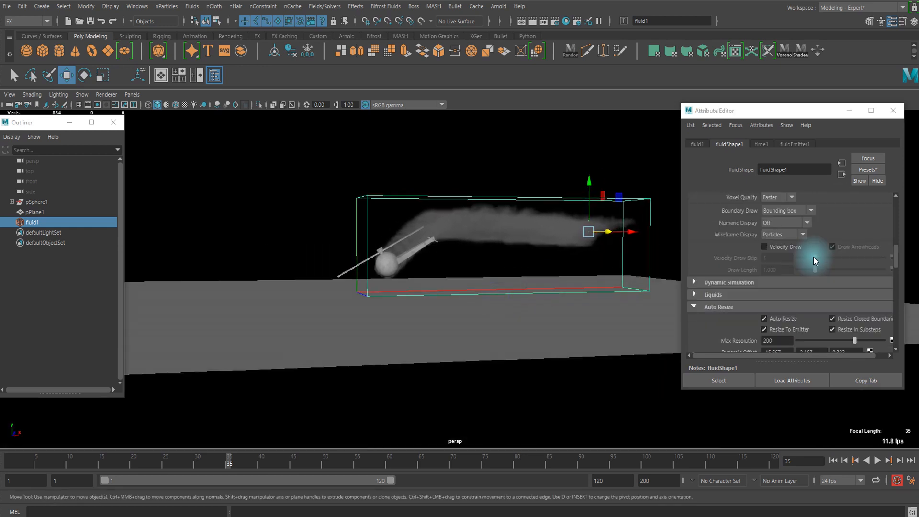
scroll(786, 256, down, 10)
scroll(748, 263, up, 3)
scroll(748, 263, down, 8)
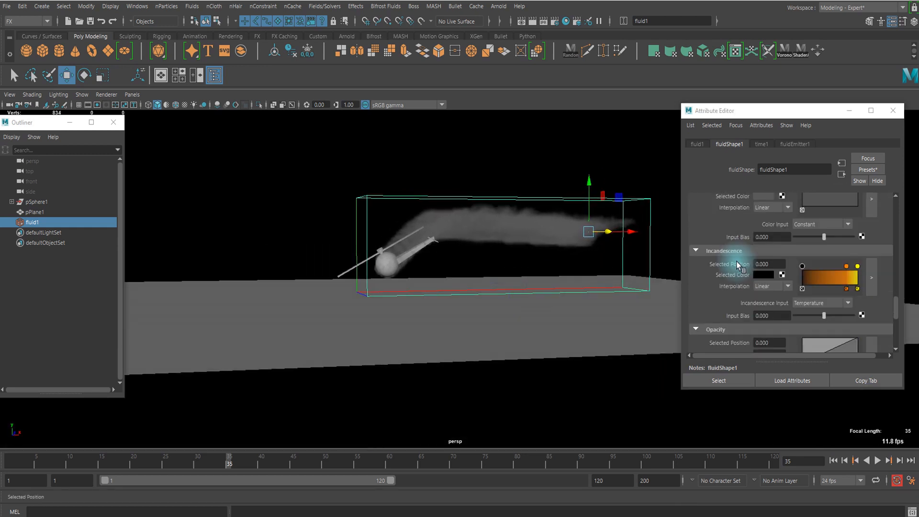
click(714, 273)
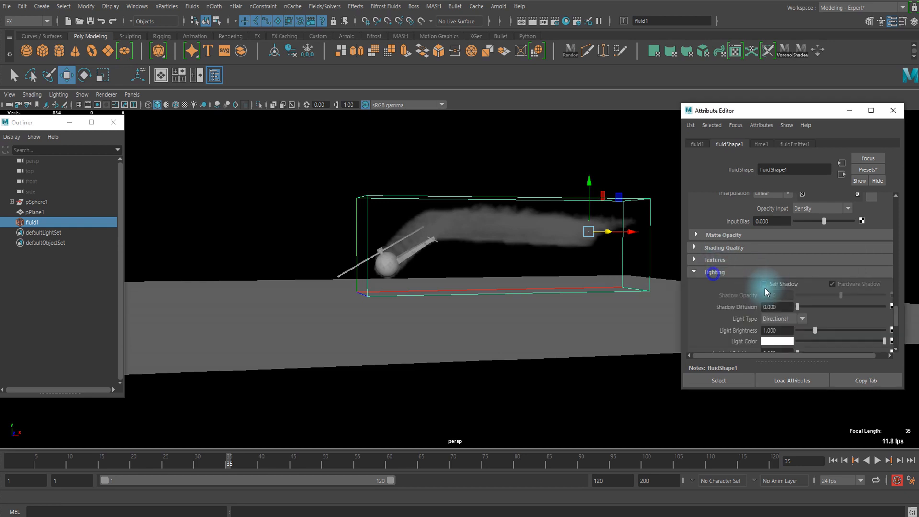
click(767, 286)
mouse_move(521, 285)
alt+mouse_down()
mouse_move(543, 293)
mouse_move(515, 282)
alt+mouse_up()
alt+drag(629, 290, 479, 250)
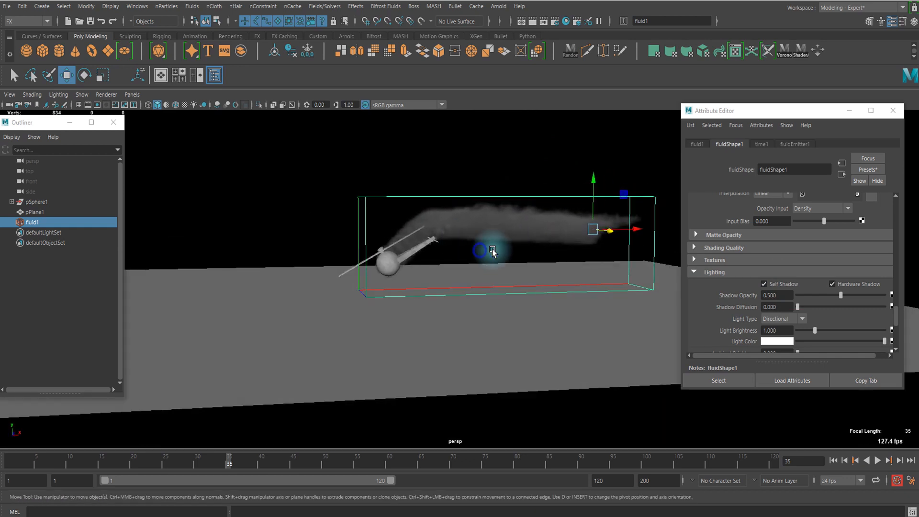
Expand the fluid shape's Contents Details and its Density attributes.
scroll(718, 248, up, 15)
scroll(777, 254, down, 3)
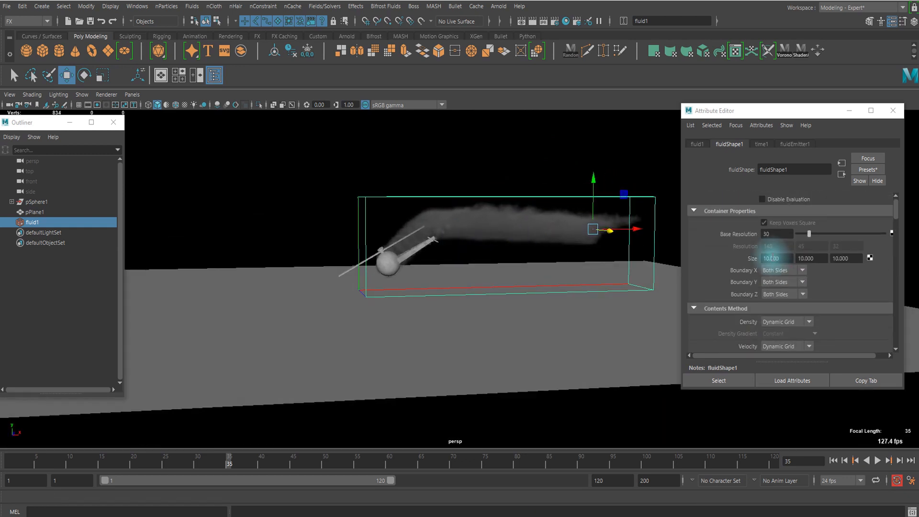
scroll(780, 282, down, 9)
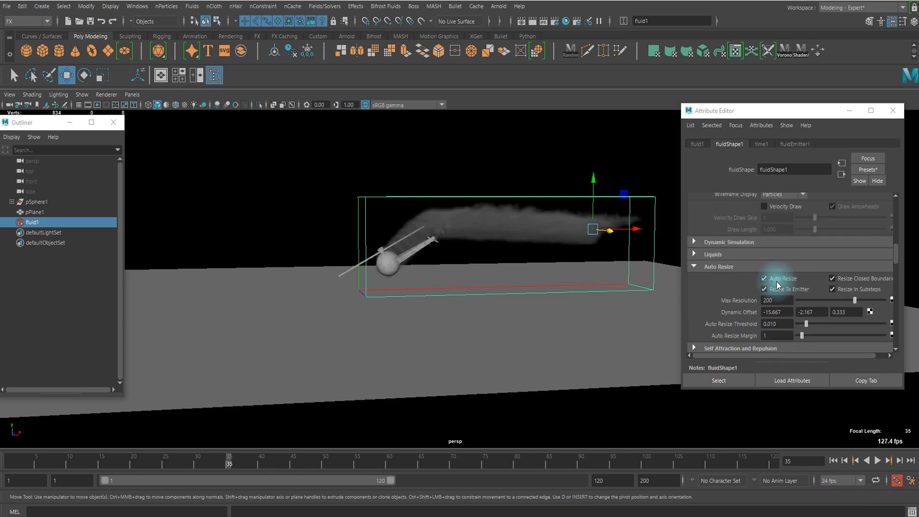
scroll(739, 271, down, 7)
click(787, 143)
click(736, 145)
click(731, 238)
click(717, 251)
scroll(775, 254, down, 2)
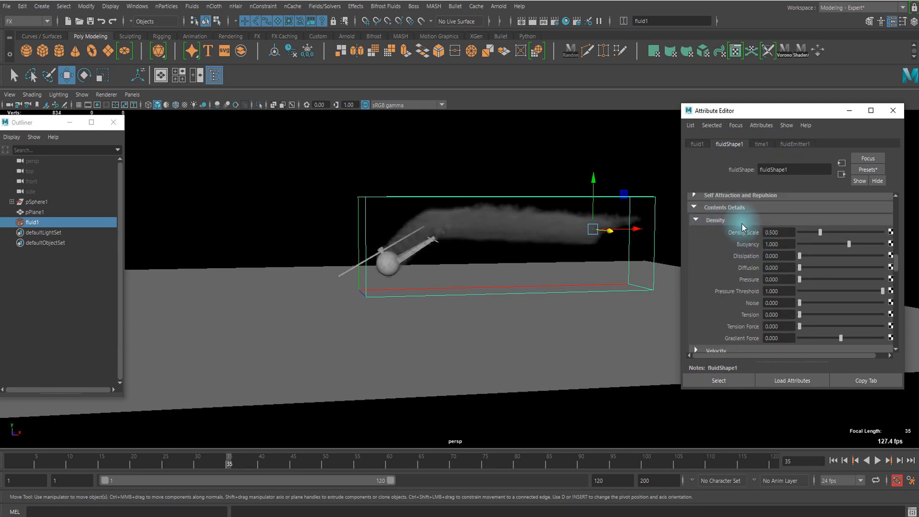
scroll(754, 231, up, 2)
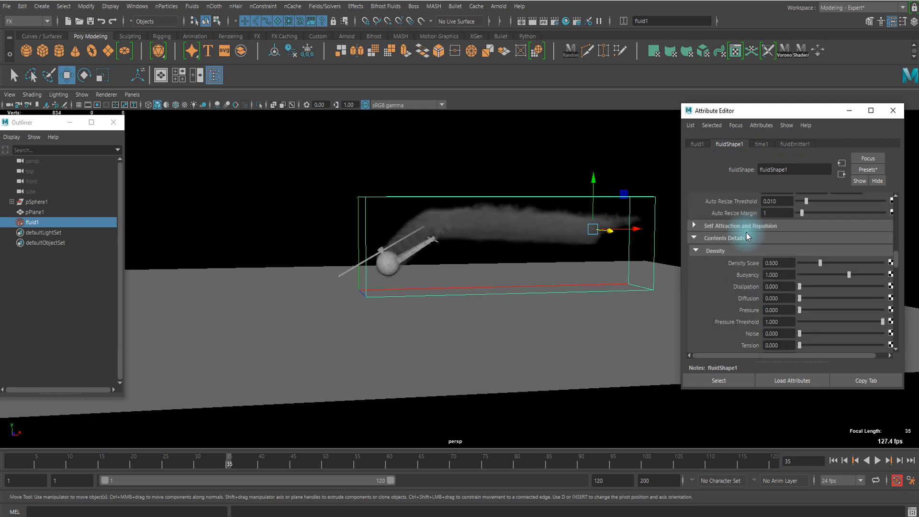
Set the fluid density's Gradient Force to 50.
scroll(731, 256, up, 4)
scroll(731, 256, down, 5)
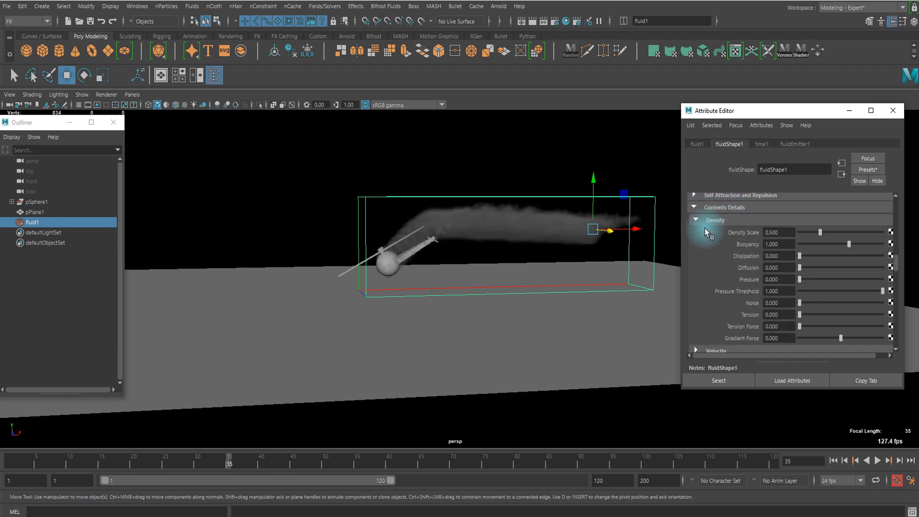
scroll(720, 227, down, 1)
scroll(723, 226, up, 2)
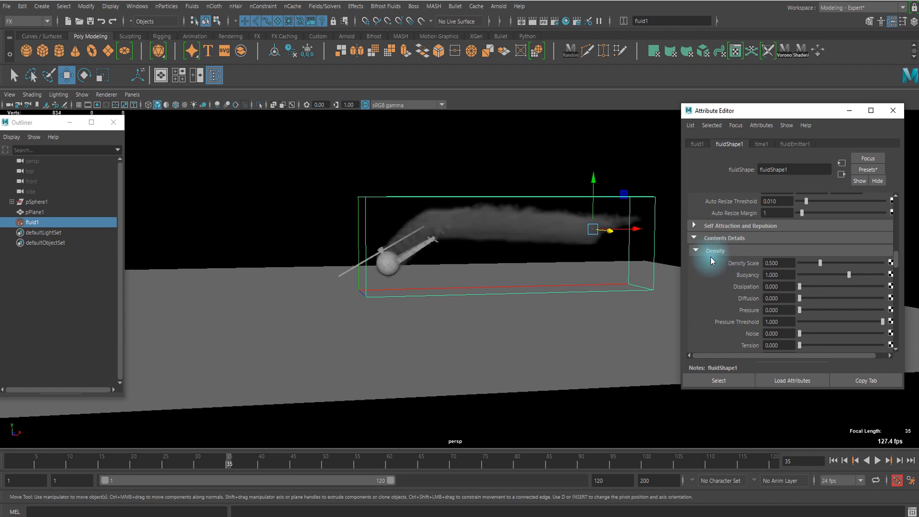
scroll(724, 249, down, 2)
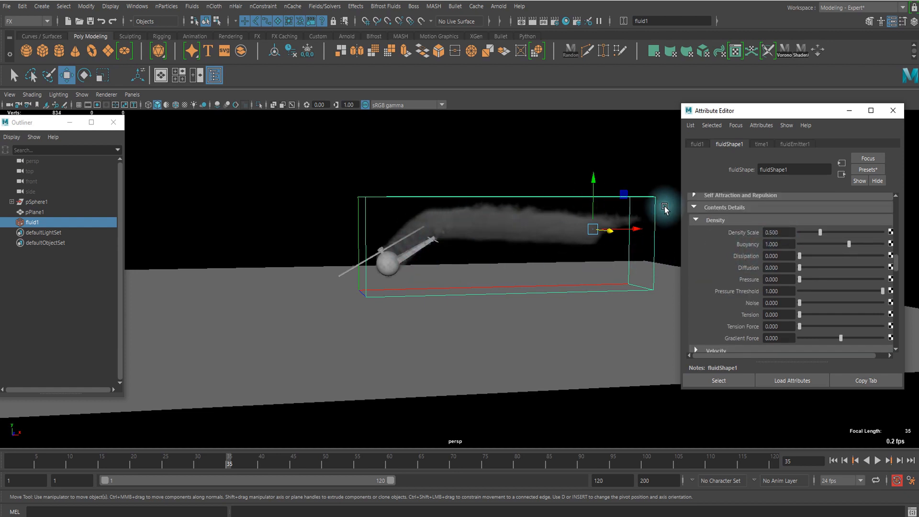
scroll(800, 280, down, 2)
click(790, 309)
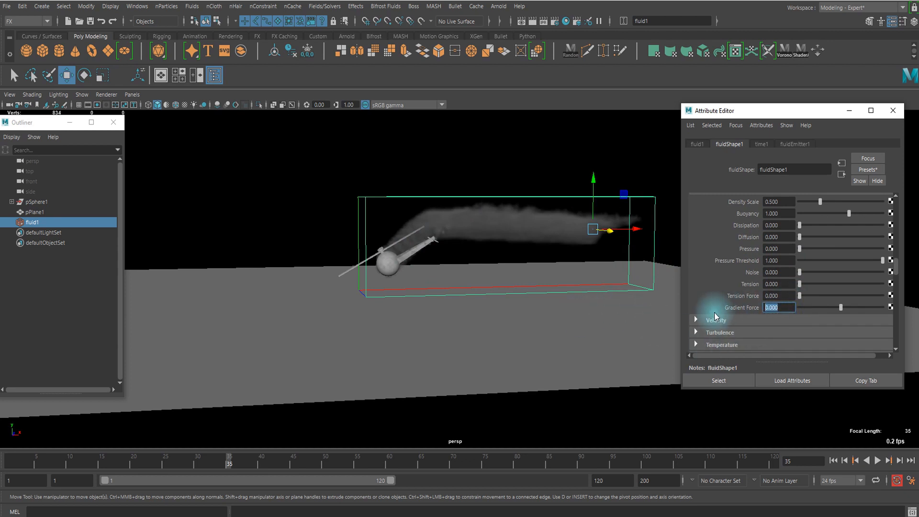
click(784, 309)
text(50)
key(Return)
Replay the simulation from the first frame past frame 49 to examine how the smoke billows.
click(834, 461)
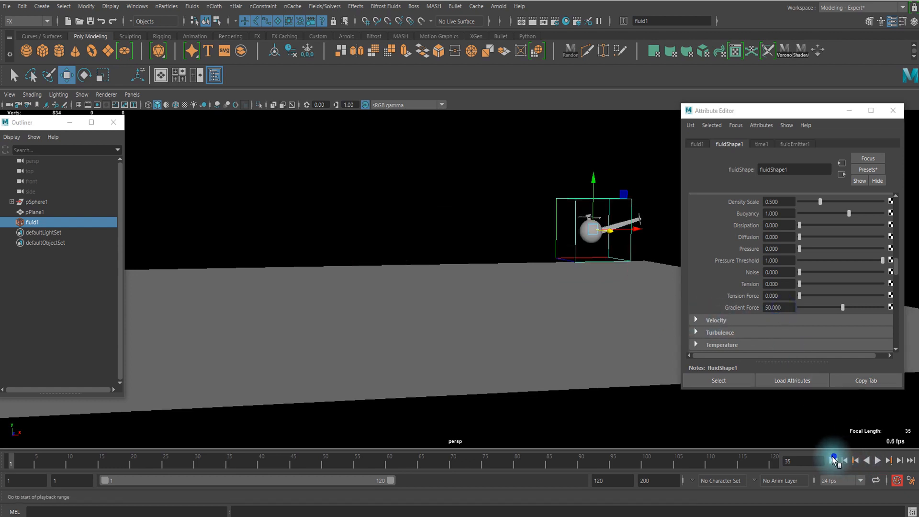
click(879, 461)
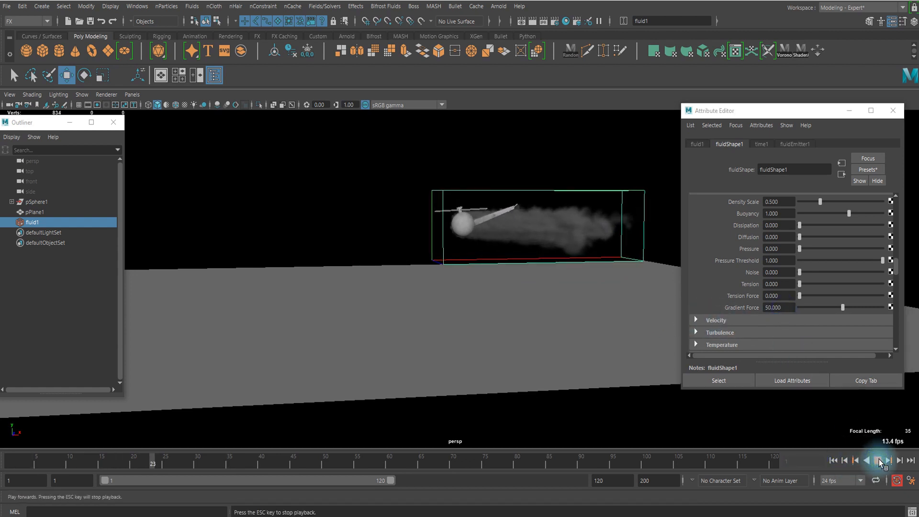
mouse_move(405, 203)
mouse_down()
mouse_move(464, 233)
mouse_move(575, 235)
mouse_move(544, 230)
mouse_move(585, 242)
mouse_move(538, 343)
mouse_move(559, 363)
mouse_move(547, 337)
mouse_up()
click(875, 464)
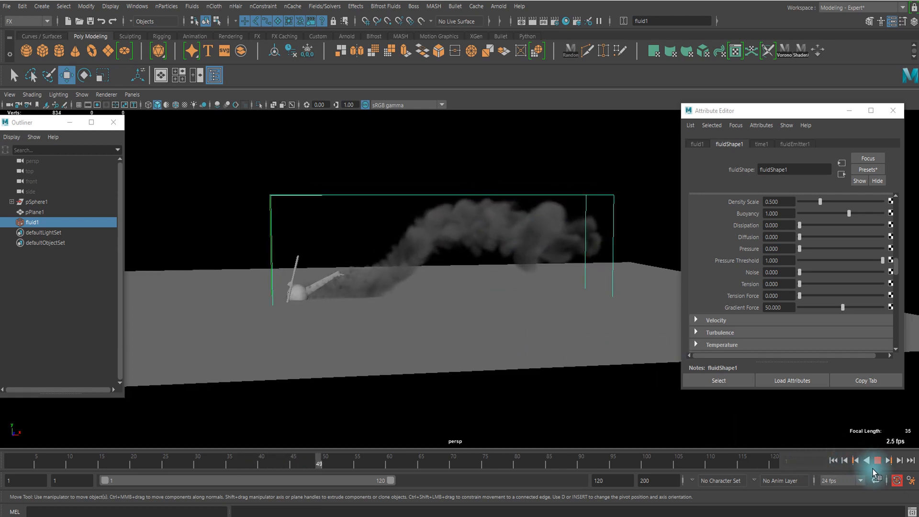
click(876, 463)
Raise the density Gradient Force to 100 and replay the simulation from the first frame.
alt+drag(503, 263, 448, 291)
drag(792, 306, 689, 324)
text(100)
key(Return)
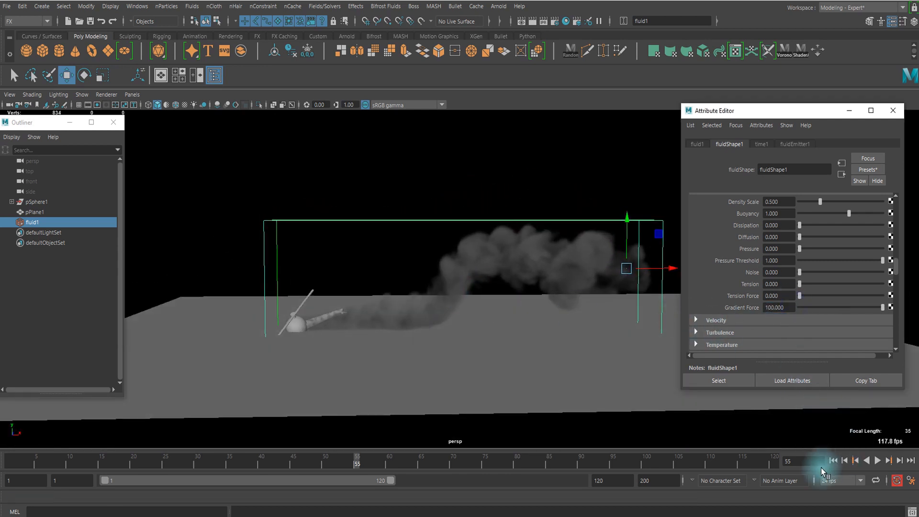
click(835, 460)
click(880, 461)
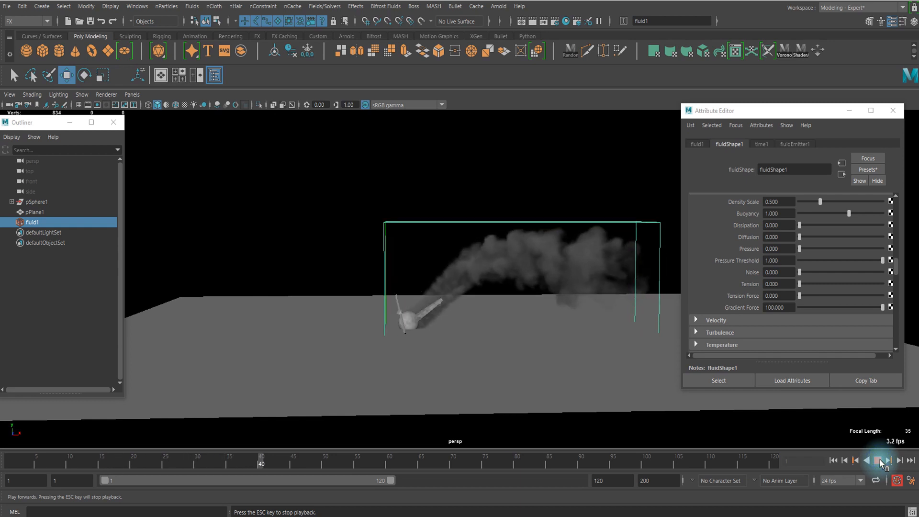
click(880, 459)
Reduce the density Gradient Force to 25 and replay the simulation to check the smoke.
double_click(790, 307)
text(25)
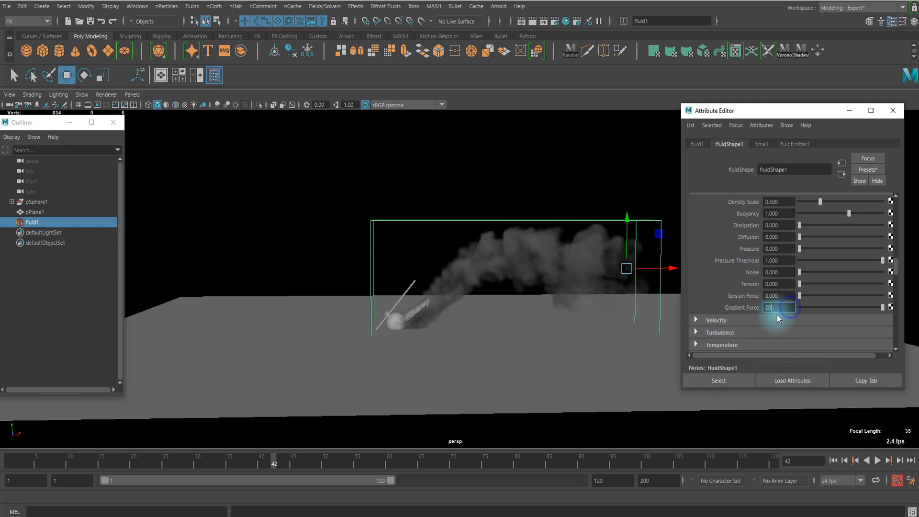
click(877, 460)
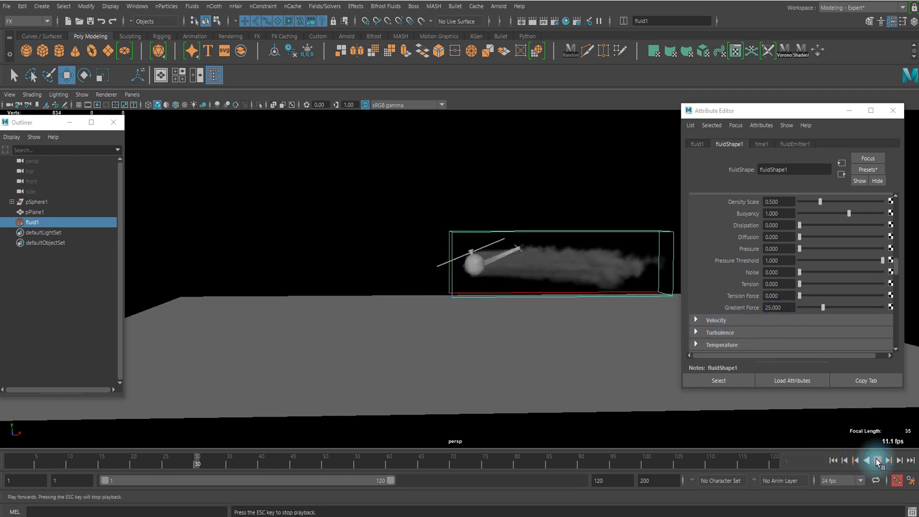
key(Escape)
Set the density Gradient Force to 65.
double_click(780, 307)
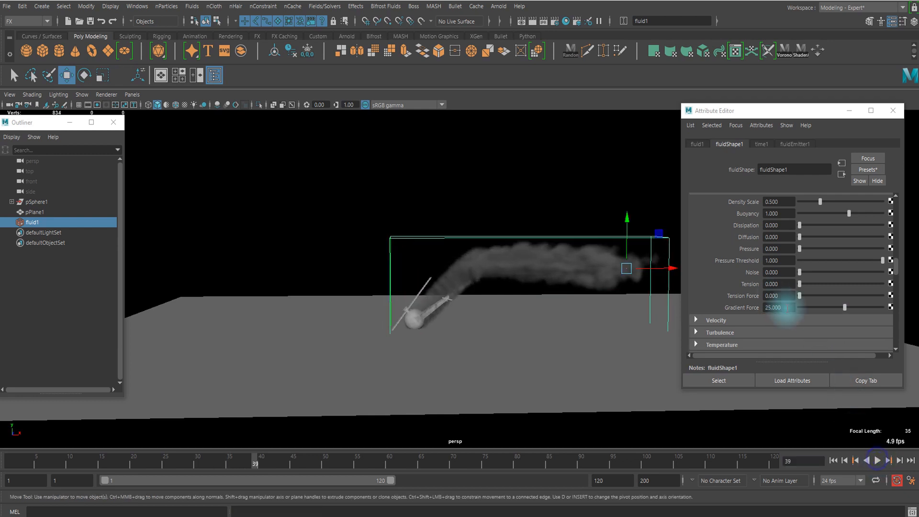
text(65)
key(Return)
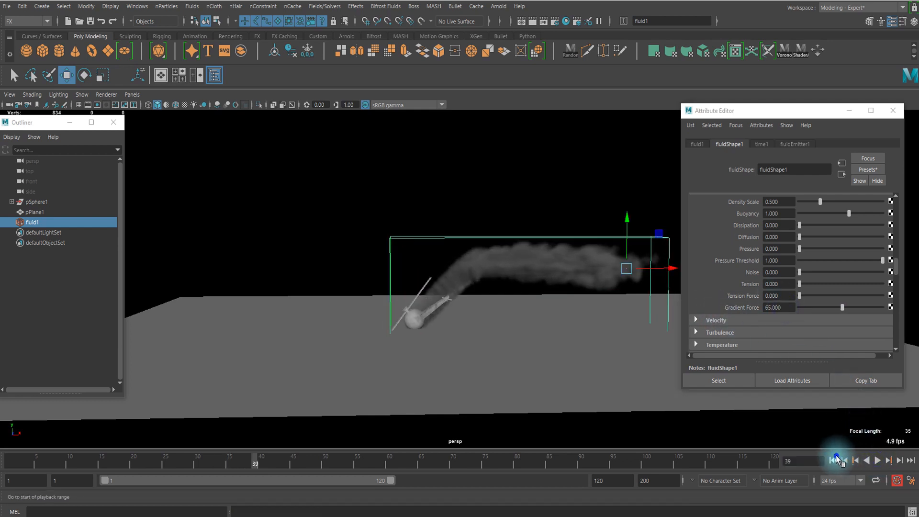
Replay the helicopter flight twice to examine the smoke trail, then return to the first frame.
click(835, 459)
click(878, 460)
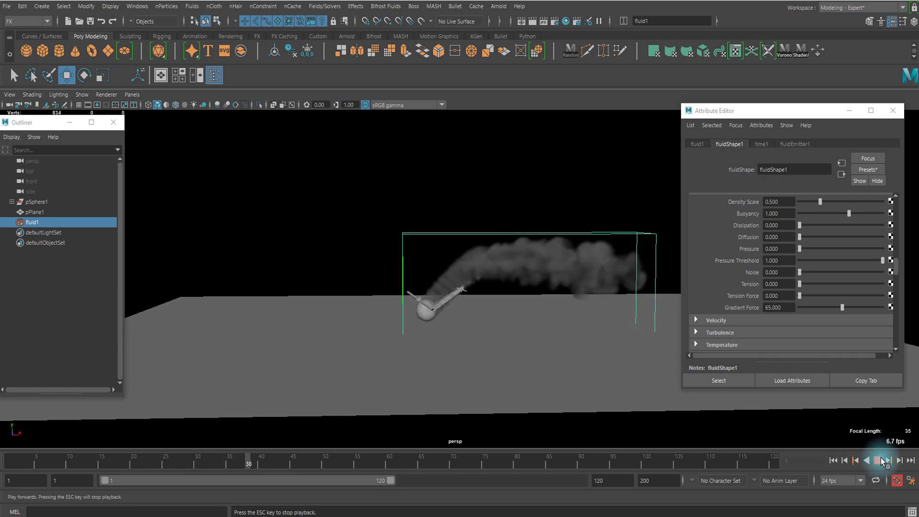
click(883, 460)
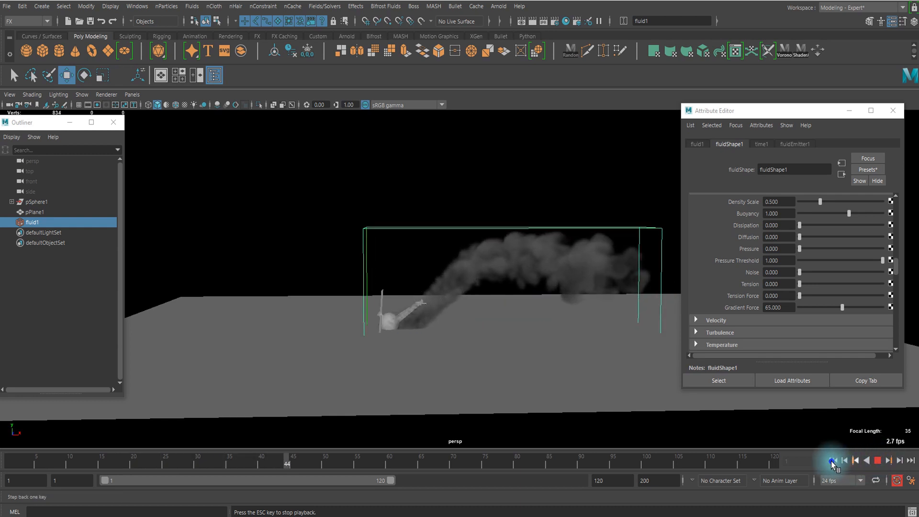
click(833, 460)
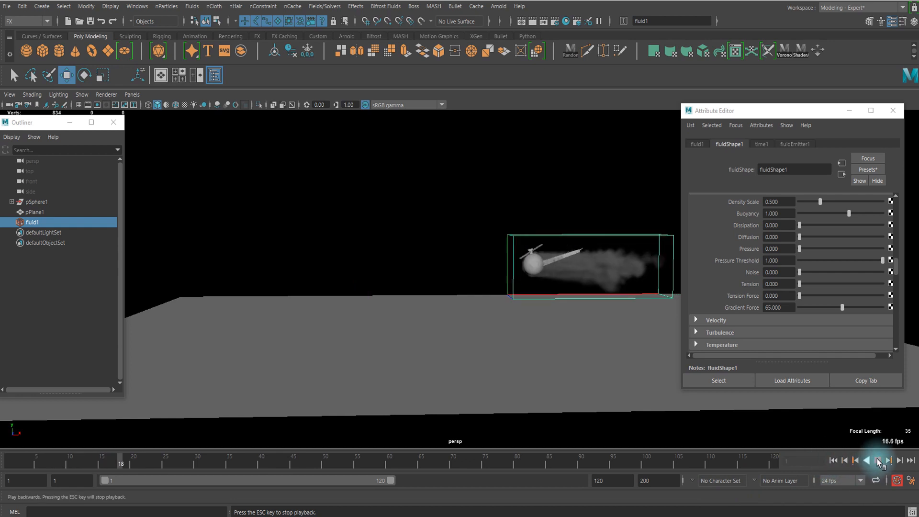
click(878, 460)
click(833, 460)
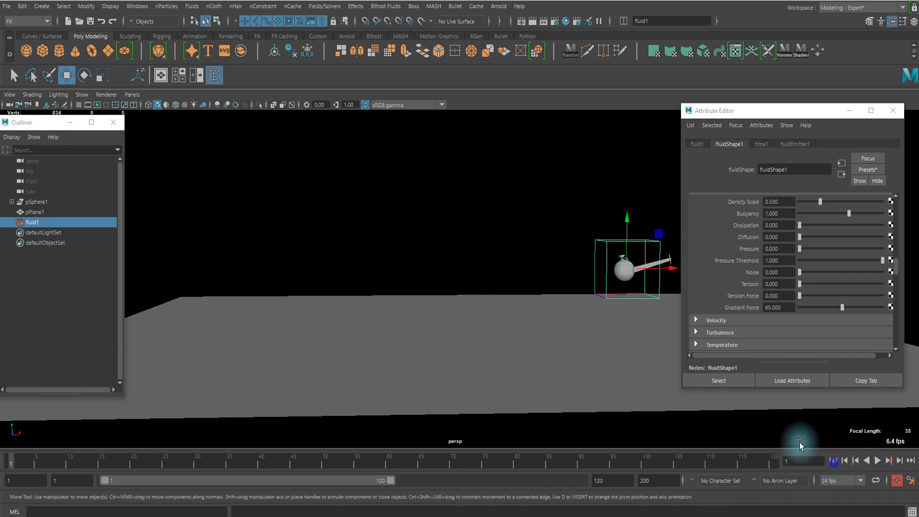
Select the helicopter and scrub through its early flight frames, then return to the first frame.
click(48, 203)
mouse_move(28, 458)
mouse_down()
mouse_move(228, 472)
mouse_move(151, 472)
mouse_move(257, 465)
mouse_move(41, 454)
mouse_up()
drag(152, 456, 82, 461)
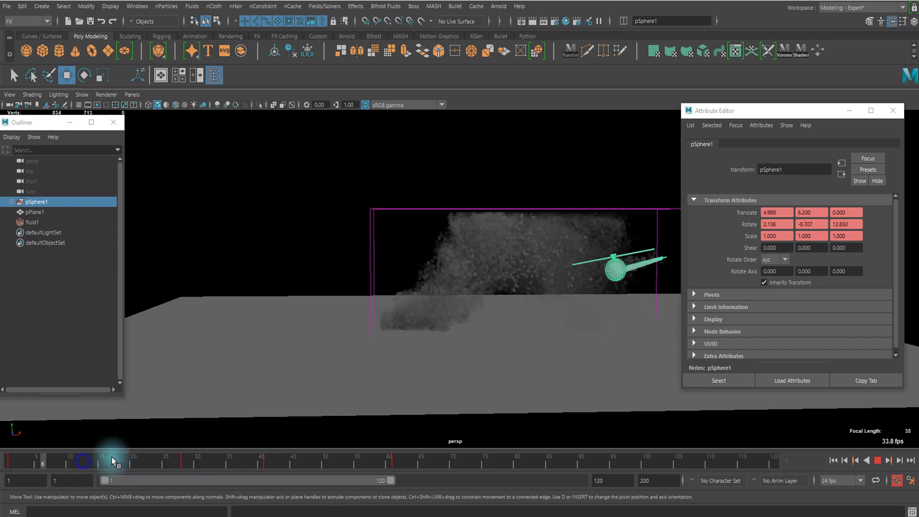
click(834, 461)
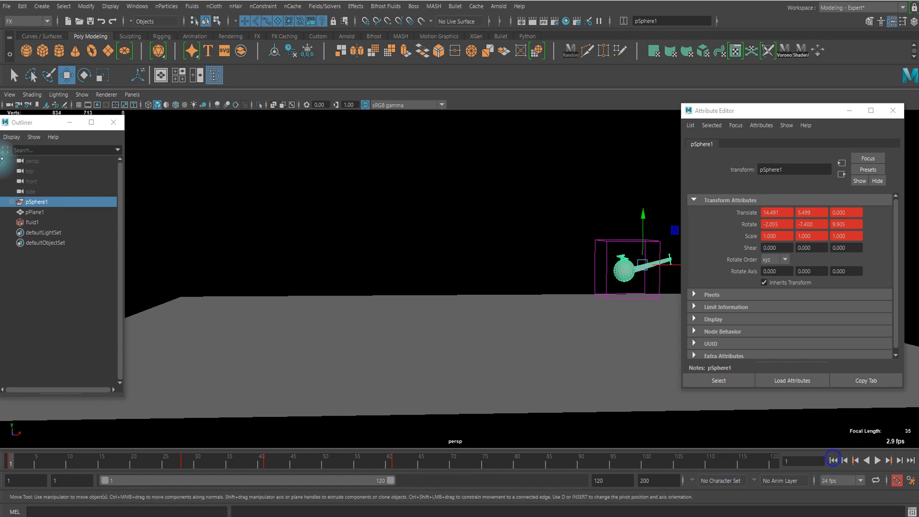
Disable evaluation of the fluid container and scrub the timeline to check the helicopter's motion without smoke.
click(38, 221)
click(721, 143)
click(788, 211)
click(773, 213)
click(778, 213)
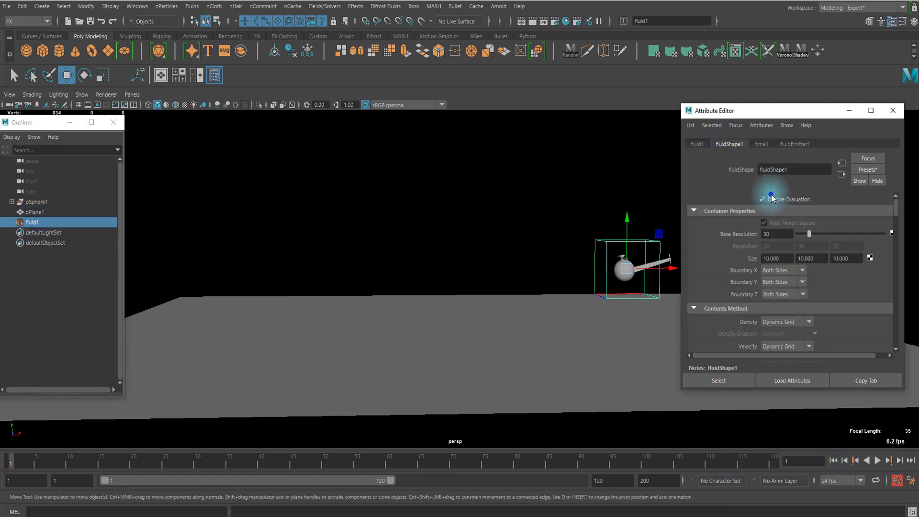
click(44, 463)
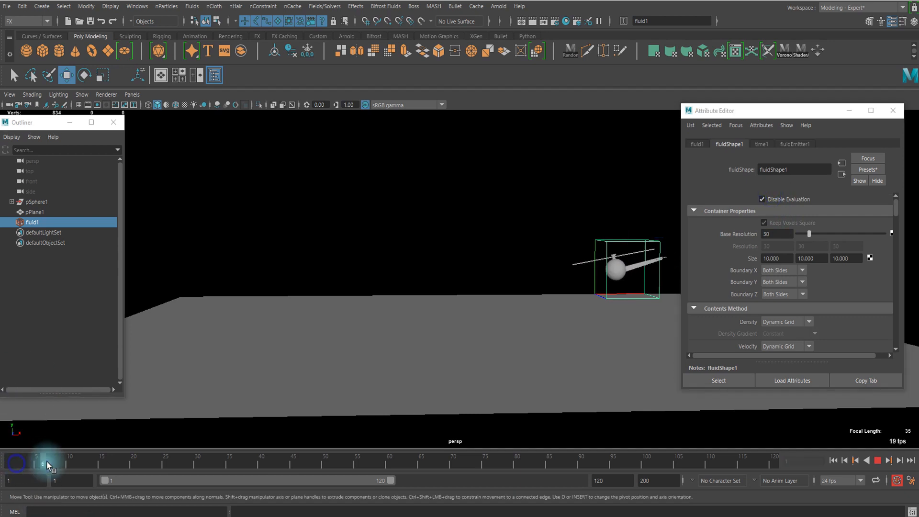
key(alt+v)
Select the helicopter, inspect its pose at the frame 28 keyframe, and play the flight from the first frame.
click(46, 202)
click(24, 458)
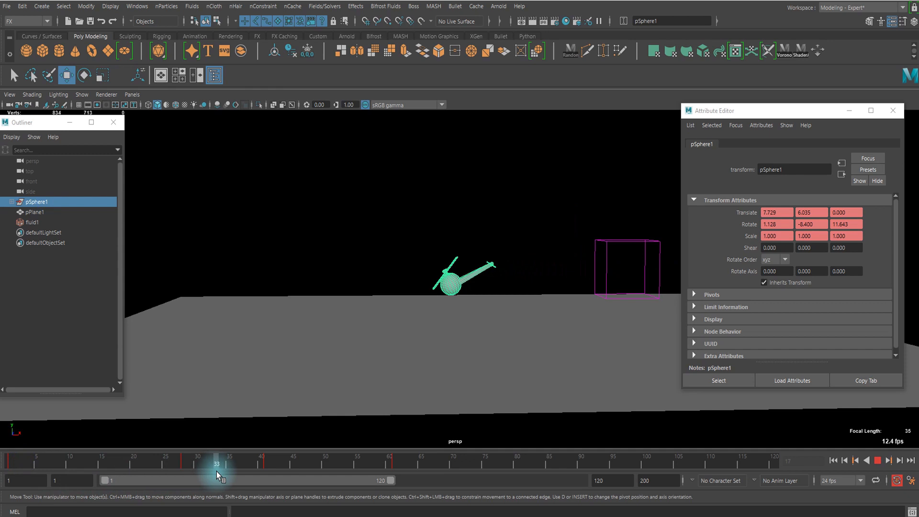
mouse_move(175, 474)
mouse_down()
mouse_move(185, 471)
mouse_move(128, 482)
mouse_move(262, 472)
mouse_move(185, 484)
mouse_up()
drag(532, 223, 516, 264)
key(e)
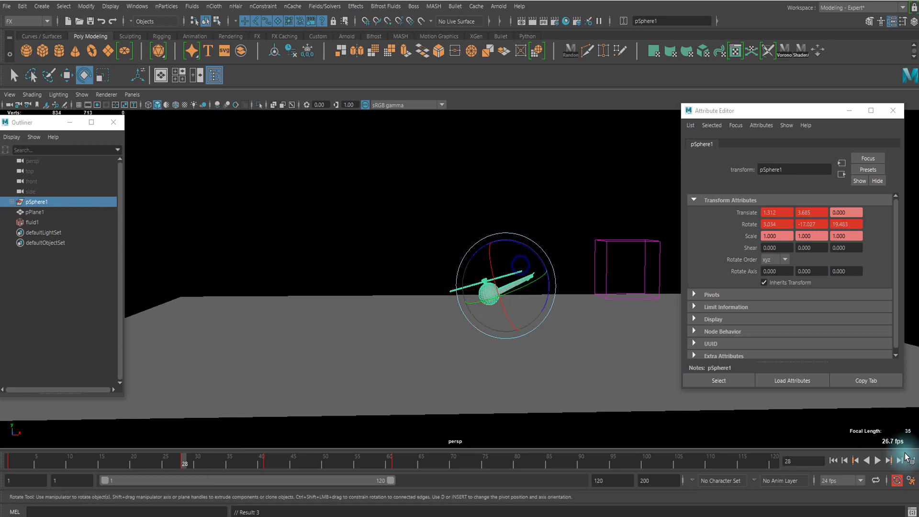
click(834, 460)
click(879, 460)
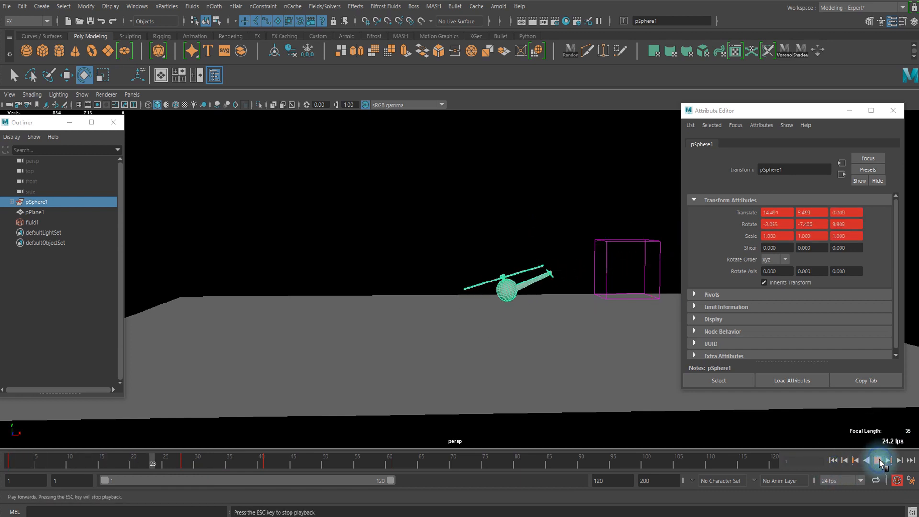
click(880, 460)
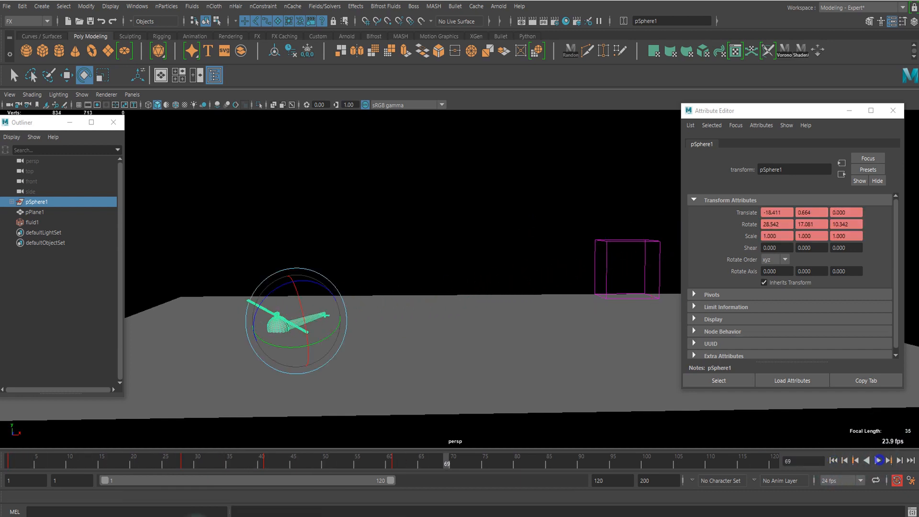
Move the helicopter's frame 28 keyframe earlier to about frame 26, then replay the flight and return to the start.
shift+drag(175, 459, 201, 465)
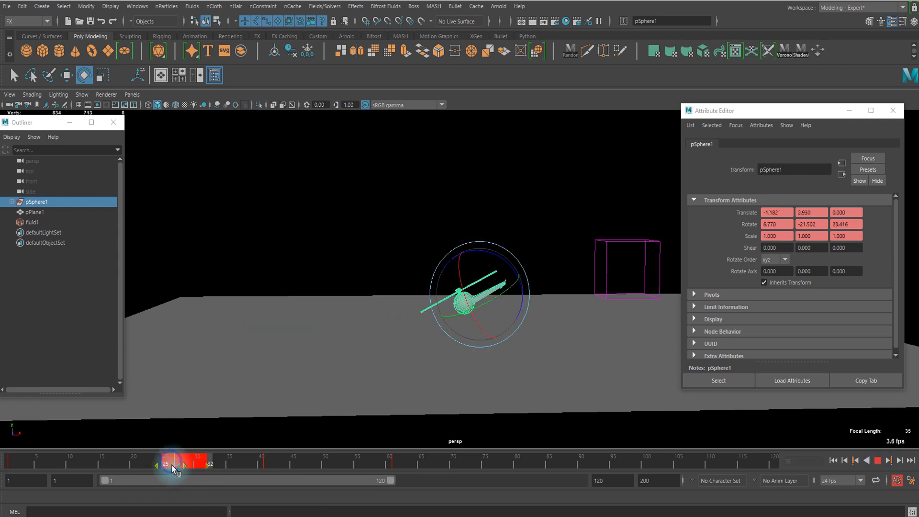
click(833, 460)
click(878, 460)
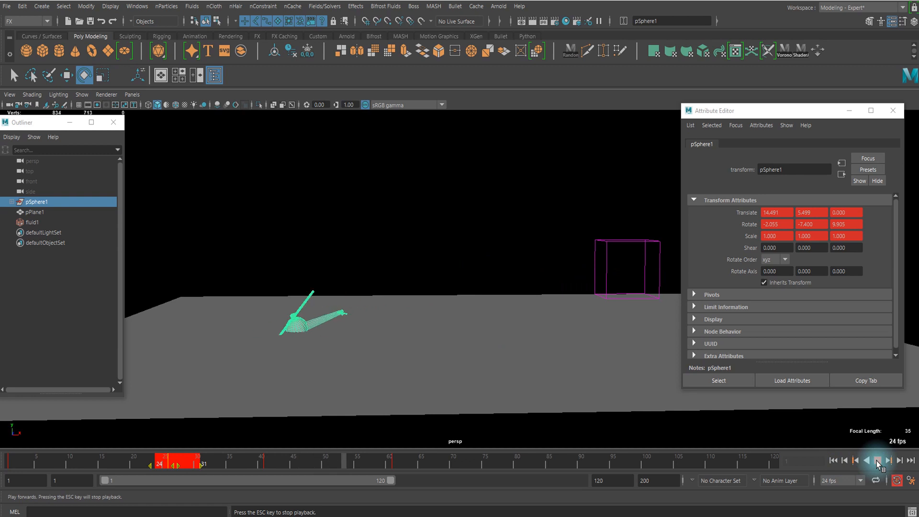
click(878, 461)
click(834, 462)
Move the helicopter's last keyframe earlier to about frame 56 and replay the flight.
mouse_move(382, 465)
shift+mouse_down()
mouse_move(413, 467)
mouse_move(376, 462)
shift+mouse_up()
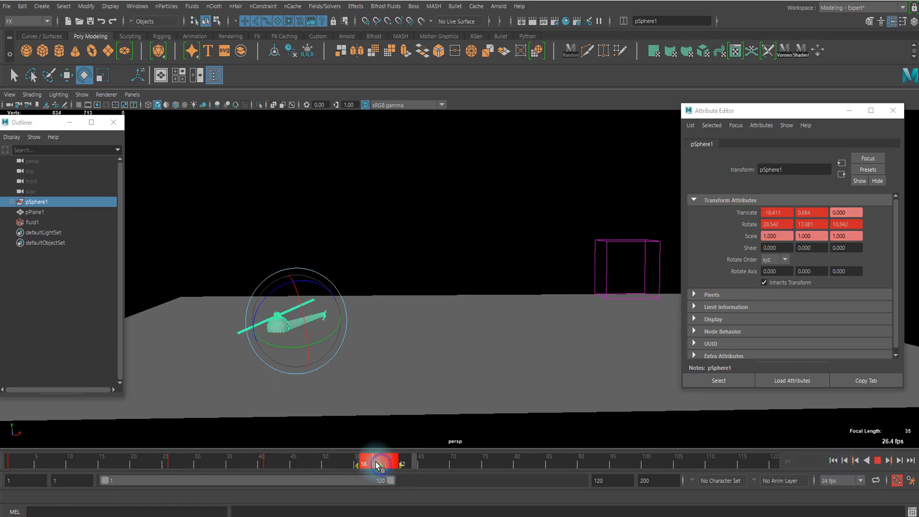
click(833, 461)
click(877, 461)
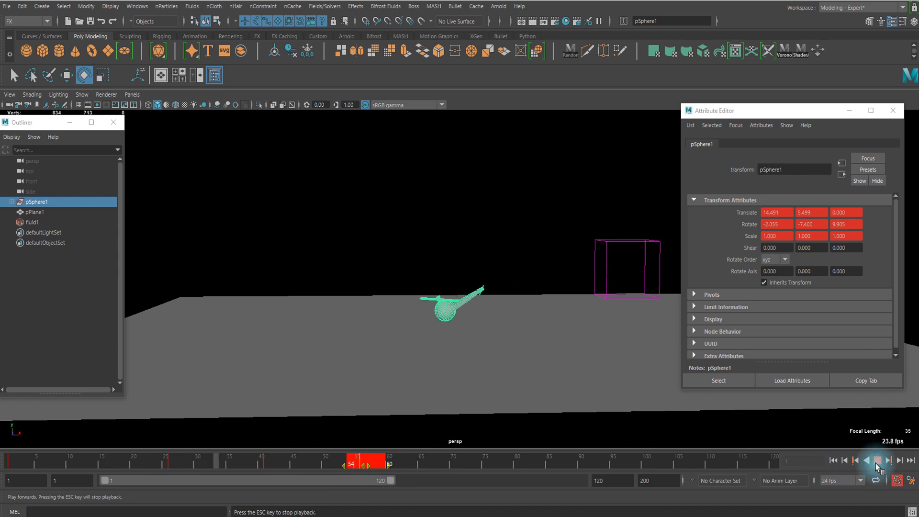
click(875, 463)
Move the helicopter's last keyframe later to about frame 73, replay the flight, and return to the first frame.
click(325, 464)
shift+drag(337, 463, 376, 459)
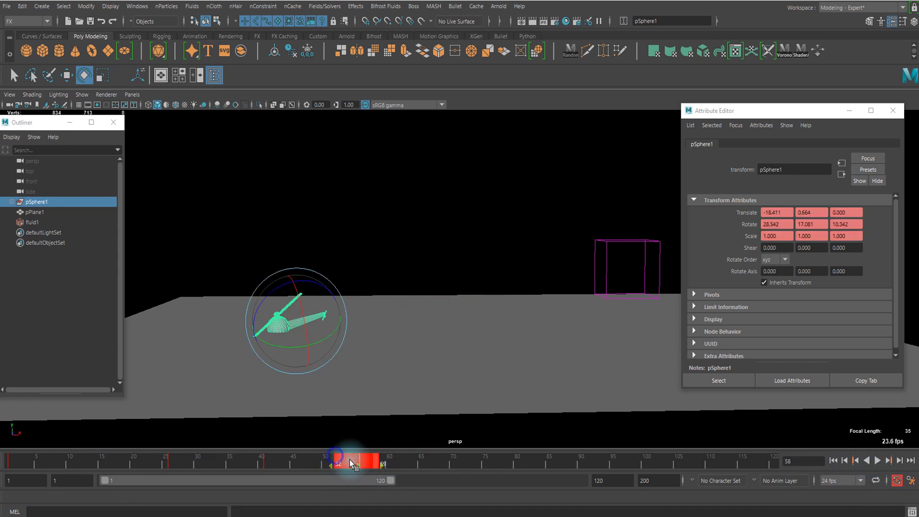
click(833, 459)
click(878, 461)
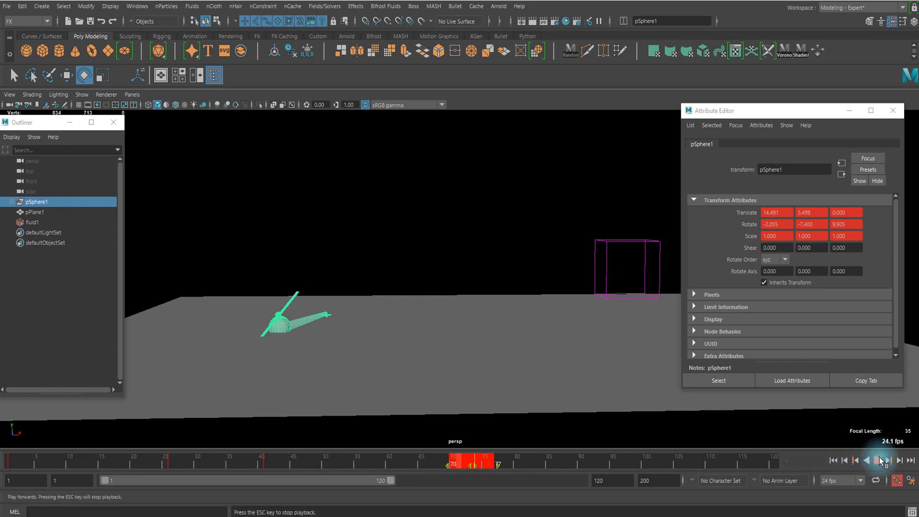
click(880, 460)
click(834, 460)
Re-enable evaluation of the fluid container and play the simulation to about frame 51 to check the smoke trail.
click(29, 221)
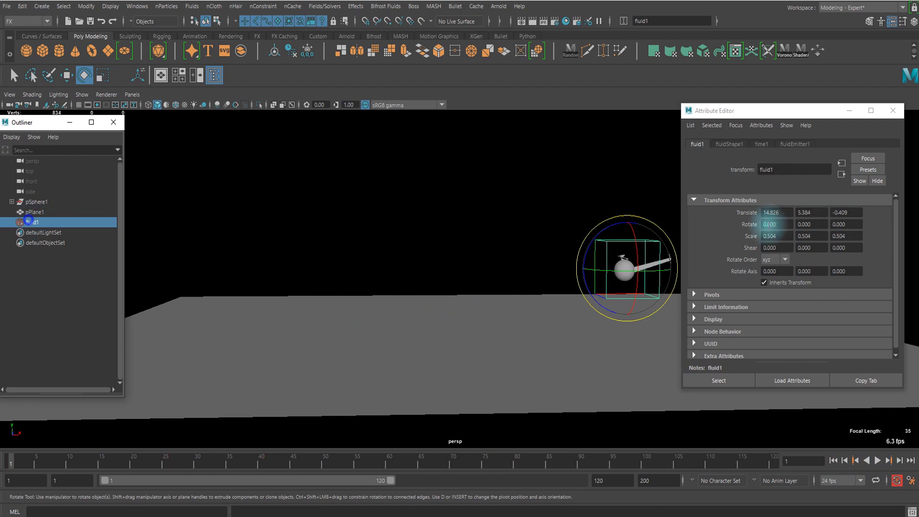
click(732, 144)
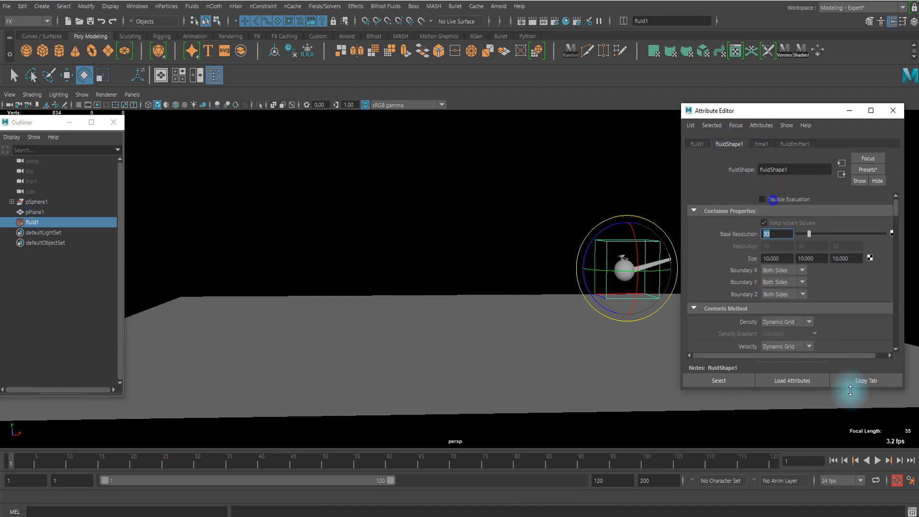
click(879, 461)
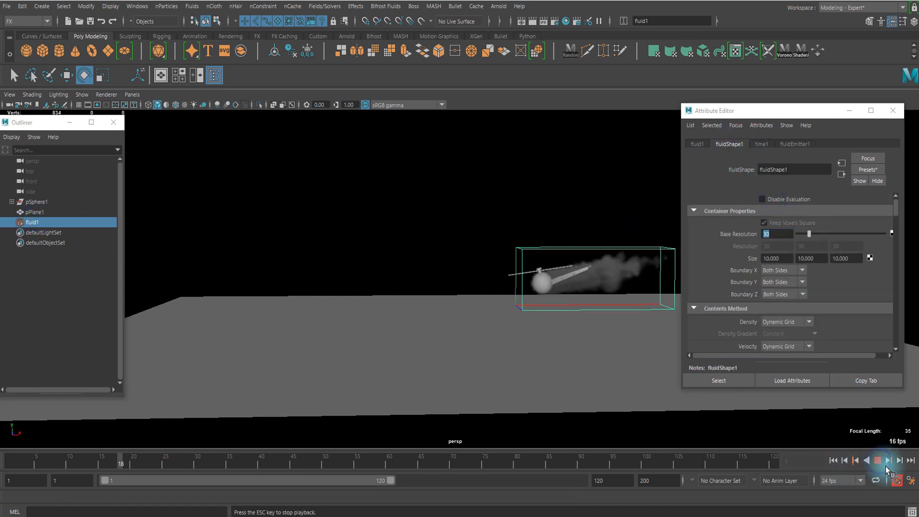
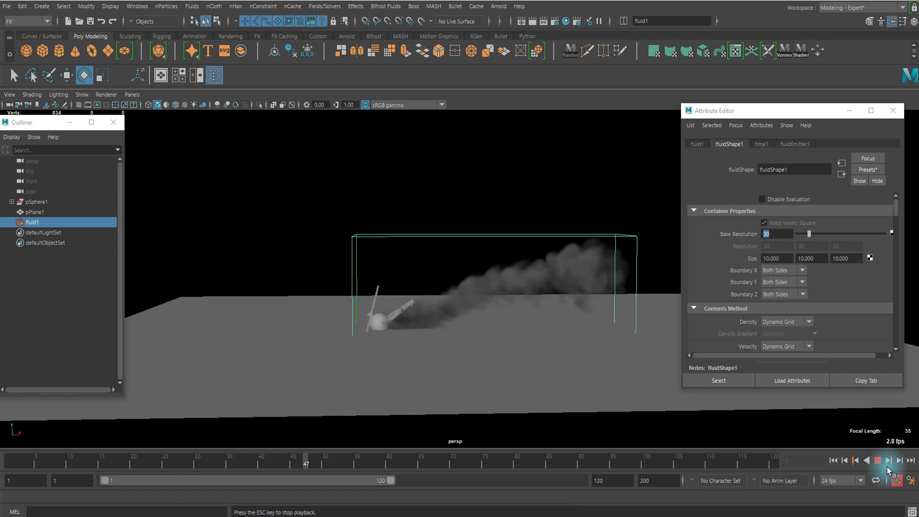
click(879, 461)
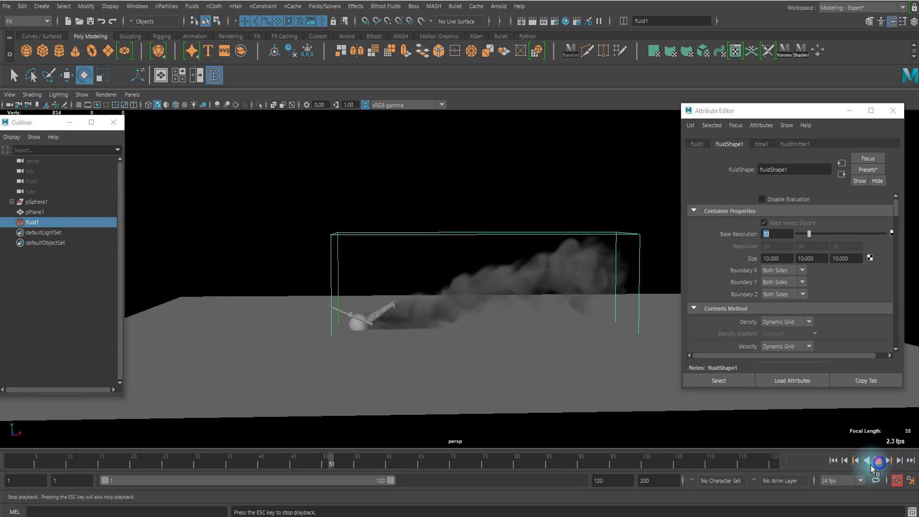
key(e)
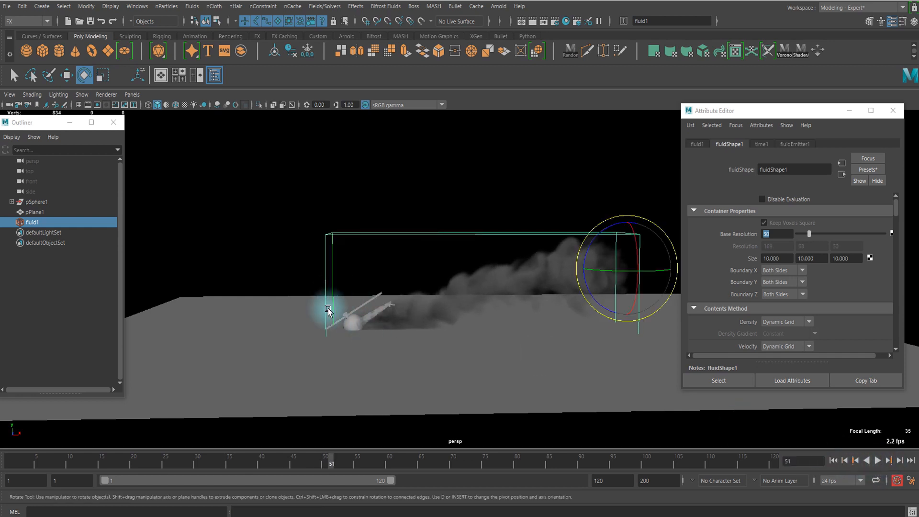
Examine the fluid shape's contents methods and the emitter's density, heat and fuel emission settings.
scroll(798, 293, down, 3)
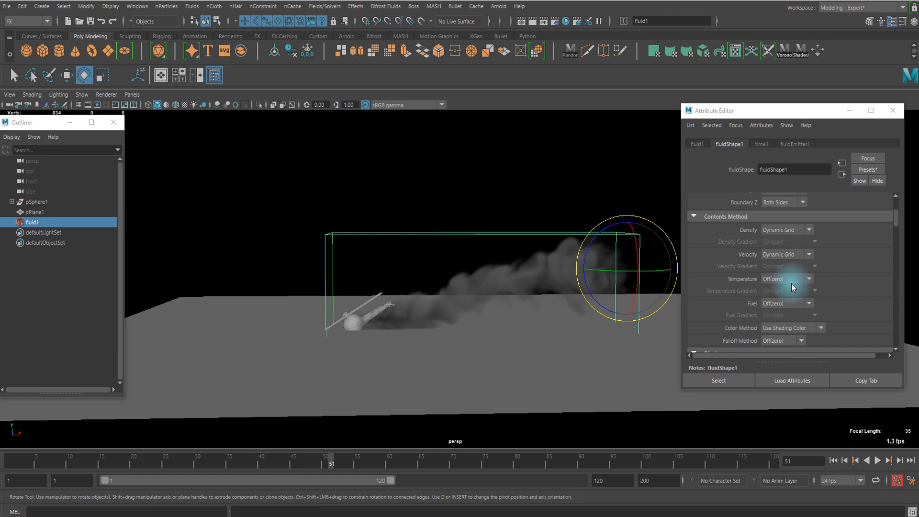
scroll(750, 269, up, 3)
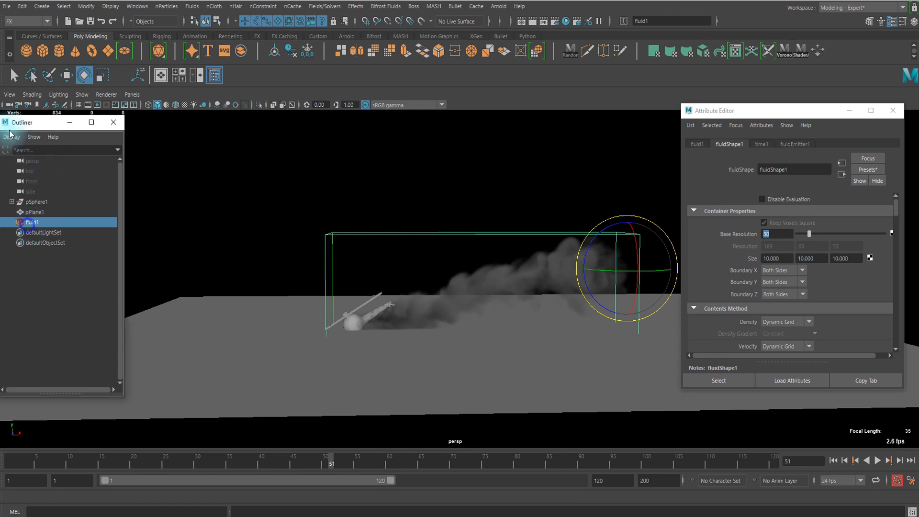
drag(19, 121, 34, 114)
scroll(804, 276, down, 4)
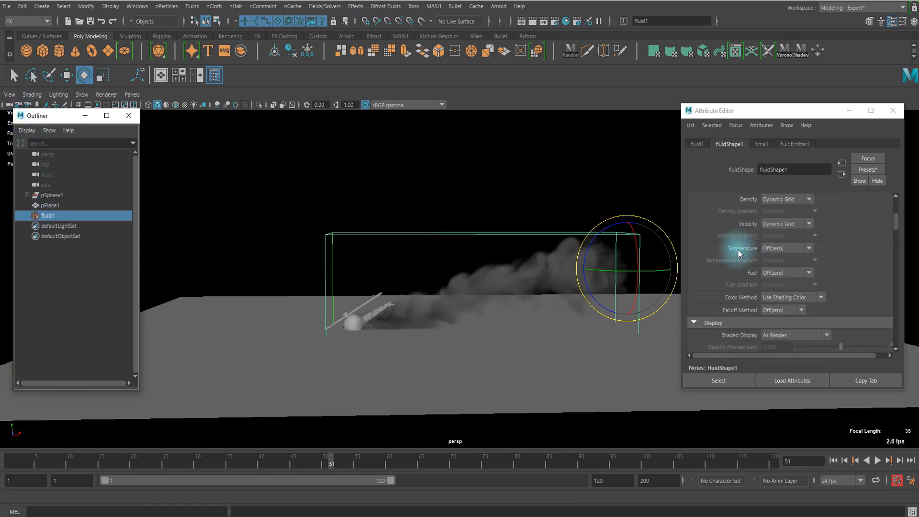
click(795, 145)
scroll(795, 257, down, 2)
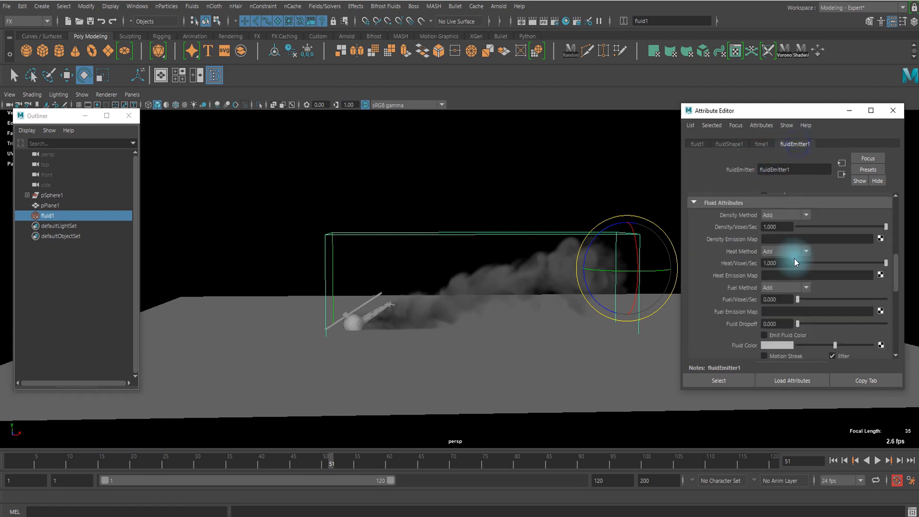
scroll(749, 256, down, 1)
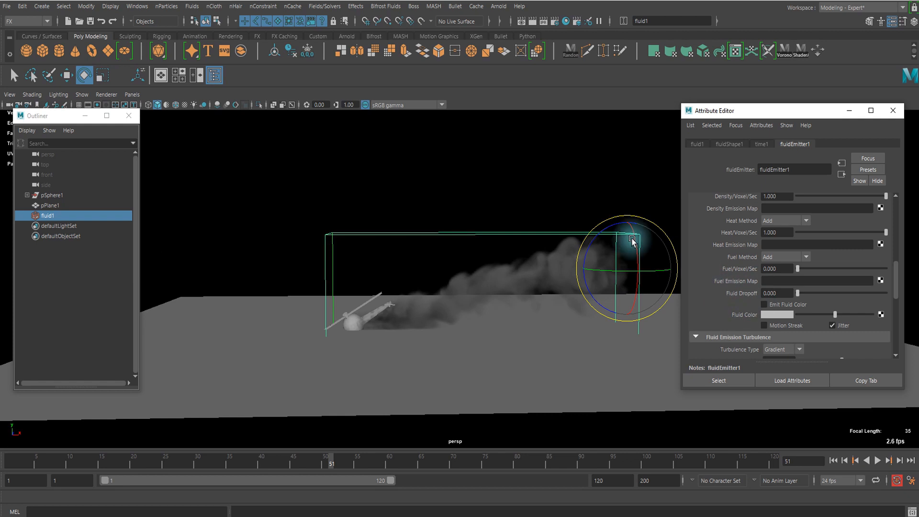
scroll(809, 259, up, 5)
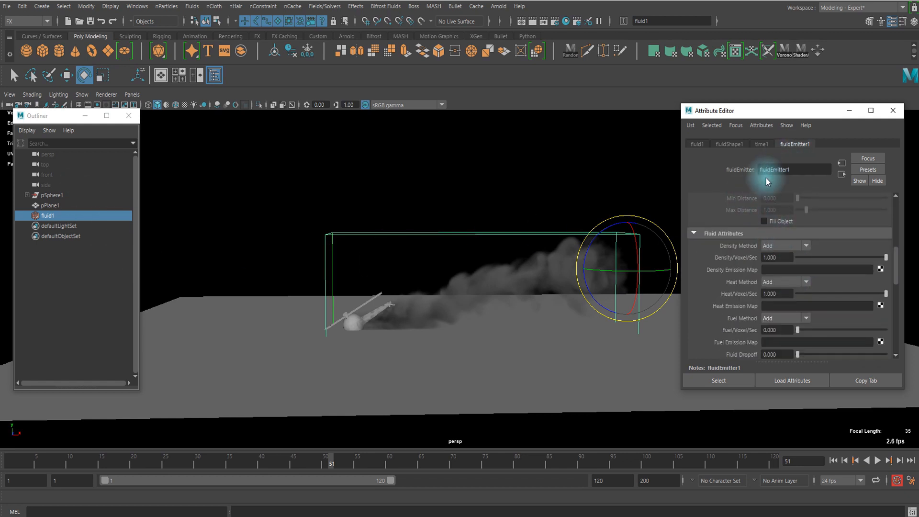
scroll(781, 268, down, 2)
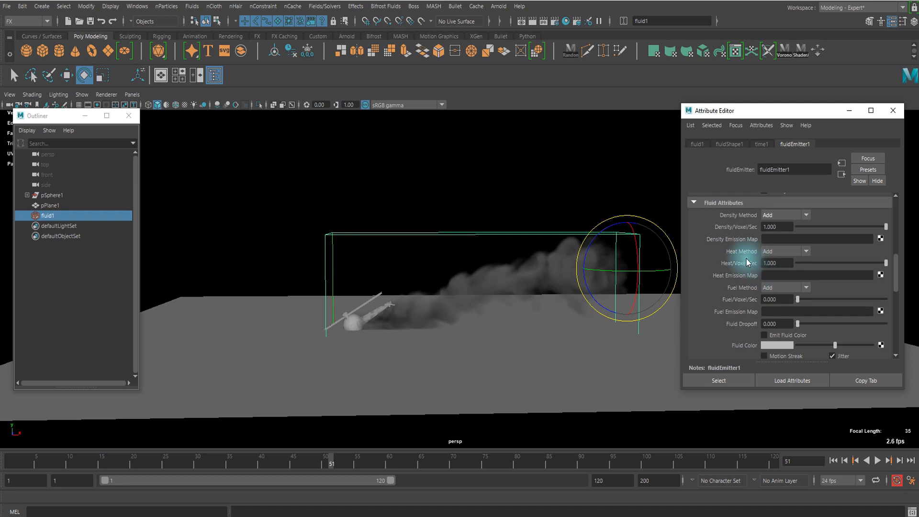
scroll(774, 259, down, 2)
click(773, 257)
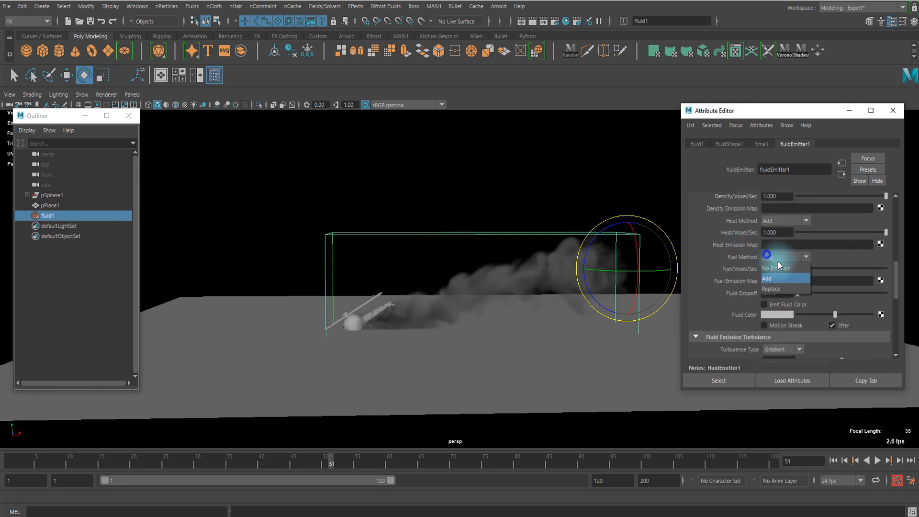
click(768, 257)
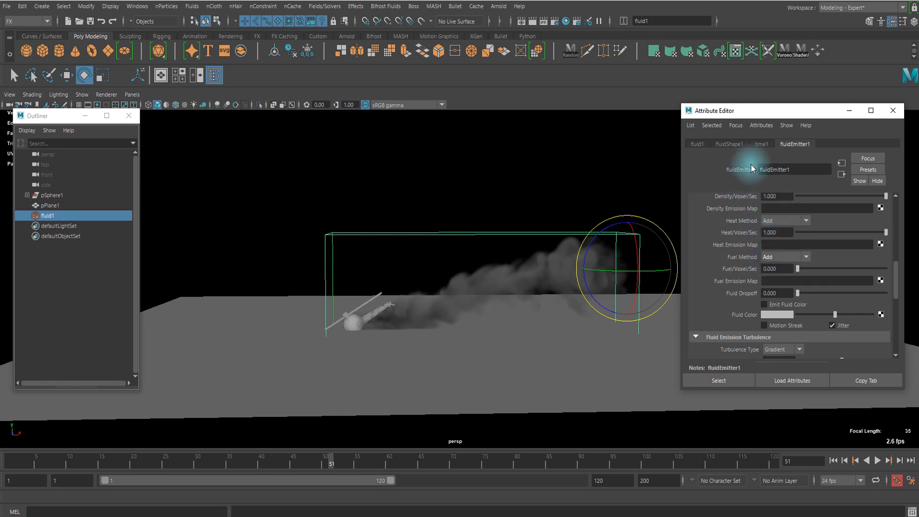
Set the fluid shape's Temperature contents method to Dynamic Grid and replay the simulation from the first frame.
click(730, 143)
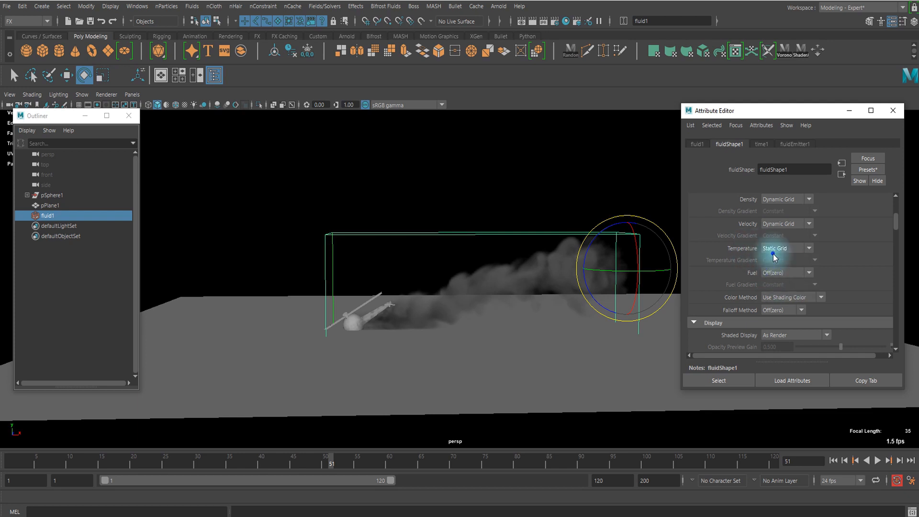
click(783, 280)
scroll(809, 299, down, 3)
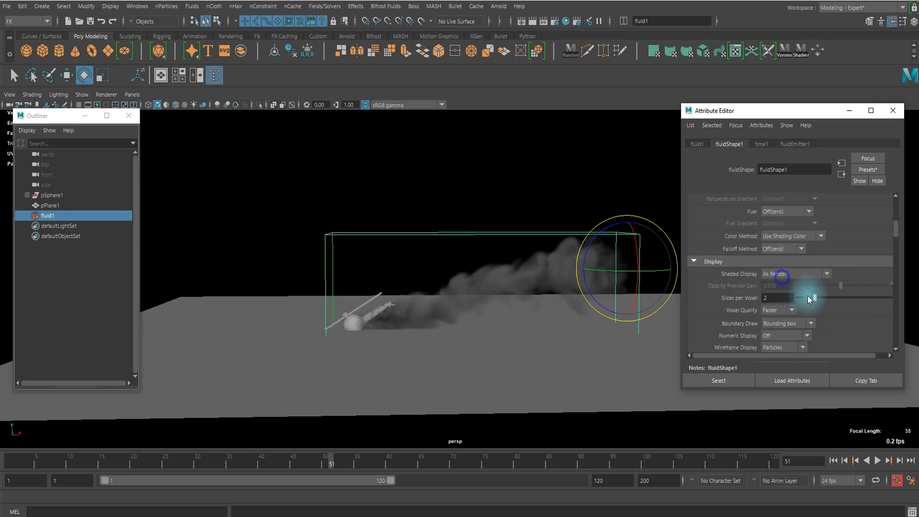
click(832, 460)
click(878, 461)
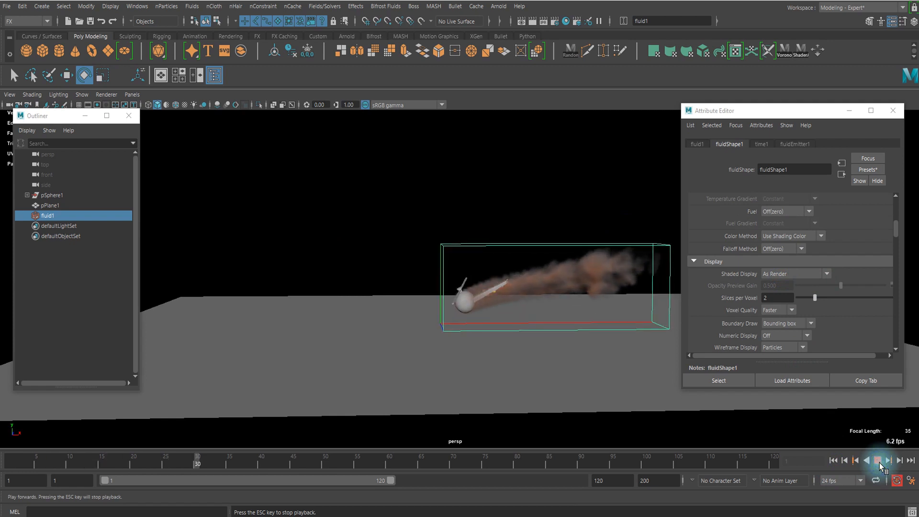
click(879, 461)
Stop playback at about frame 36 and move the black marker of the fluid shape's Incandescence ramp to about position 0.092.
scroll(776, 269, up, 5)
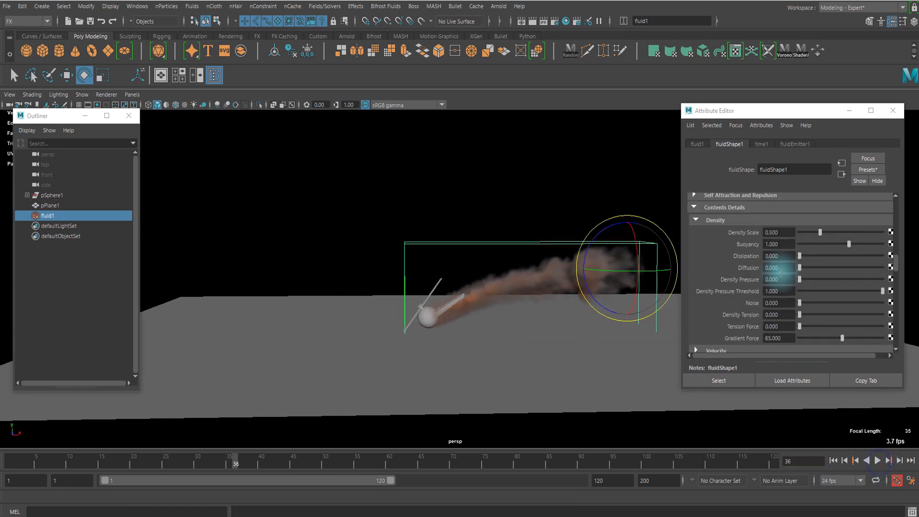
scroll(782, 272, down, 6)
scroll(676, 293, down, 3)
scroll(735, 276, down, 8)
scroll(722, 285, up, 8)
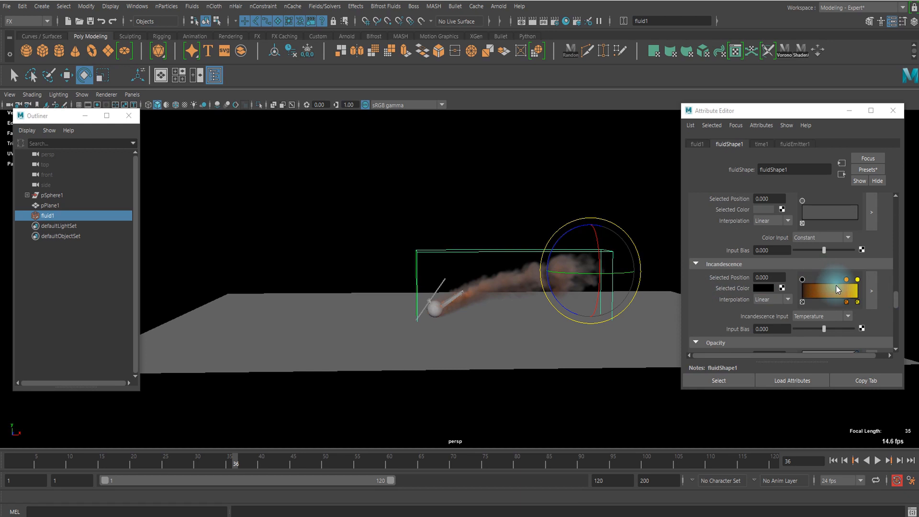
click(872, 290)
mouse_move(636, 157)
mouse_down()
mouse_move(624, 185)
mouse_move(654, 203)
mouse_move(636, 205)
mouse_move(660, 257)
mouse_move(648, 261)
mouse_up()
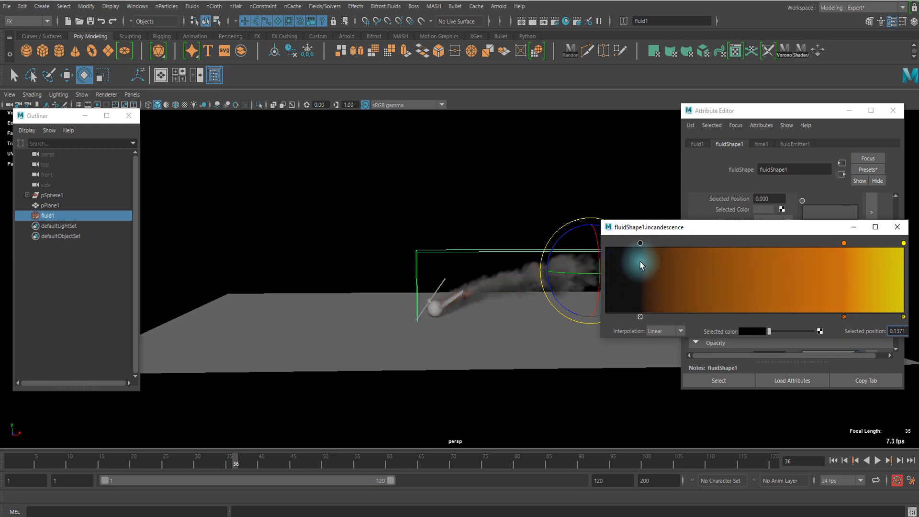
mouse_move(665, 223)
mouse_down()
mouse_move(353, 300)
mouse_move(325, 315)
mouse_up()
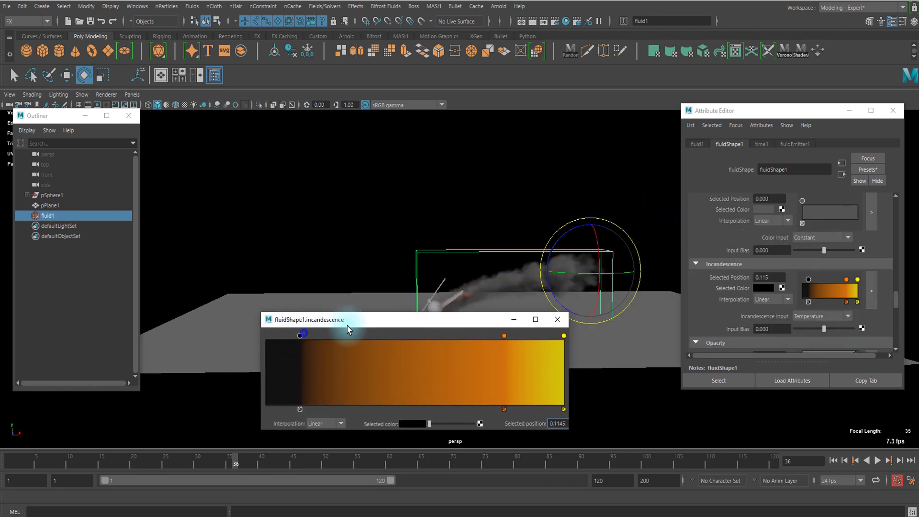
click(308, 338)
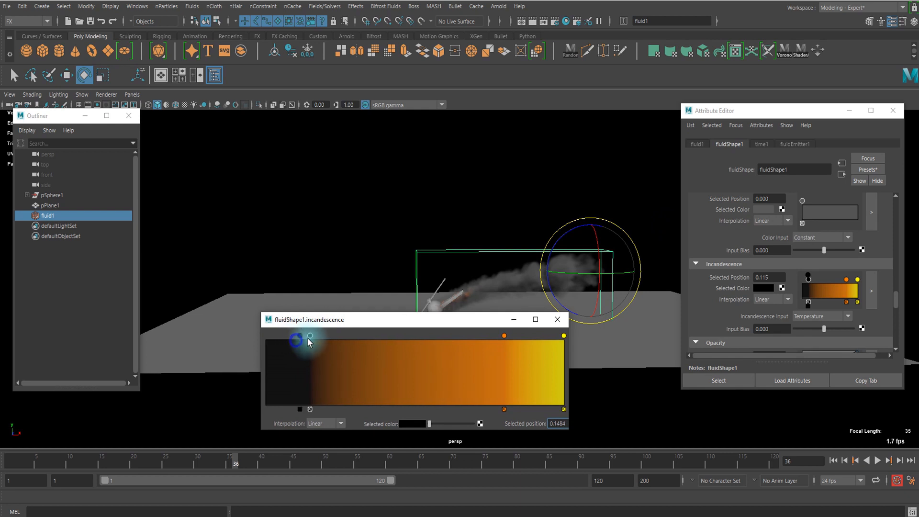
click(311, 410)
mouse_move(300, 335)
mouse_down()
mouse_move(338, 335)
mouse_move(293, 355)
mouse_up()
click(557, 318)
Set the Incandescence Input Bias to 0 and replay the simulation from the first frame to about frame 36.
drag(824, 329, 729, 324)
text(0)
key(Return)
alt+drag(487, 323, 661, 286)
click(837, 463)
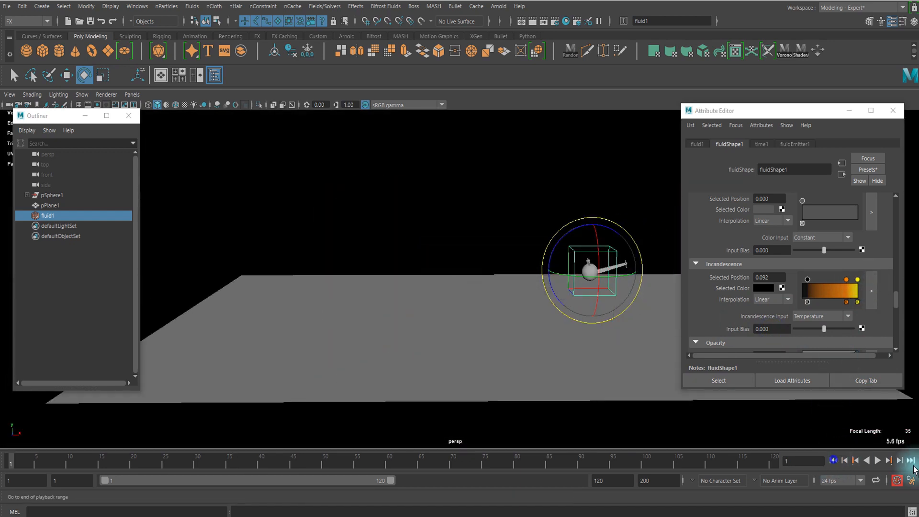
click(877, 461)
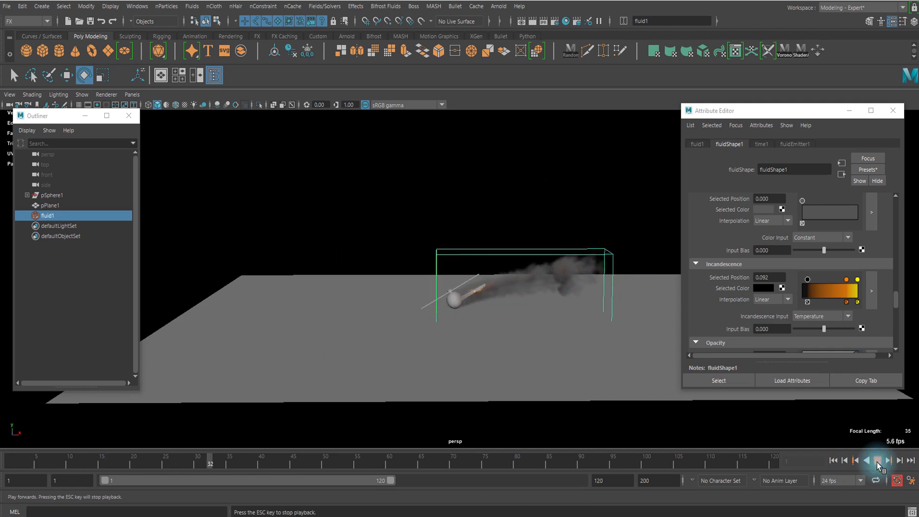
click(876, 461)
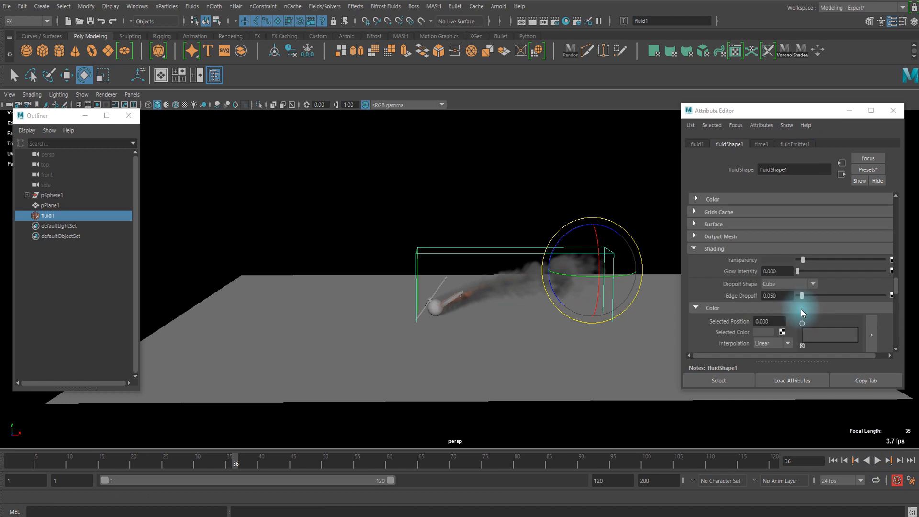
Shape the fluid's Opacity ramp with a point at about position 0.159 and value 0.759, and inspect the smoke around the helicopter.
scroll(809, 278, down, 5)
click(870, 242)
drag(743, 314, 607, 265)
scroll(487, 321, up, 4)
alt+drag(487, 321, 416, 363)
alt+middle_drag(406, 349, 435, 331)
scroll(433, 333, up, 3)
alt+drag(420, 345, 448, 329)
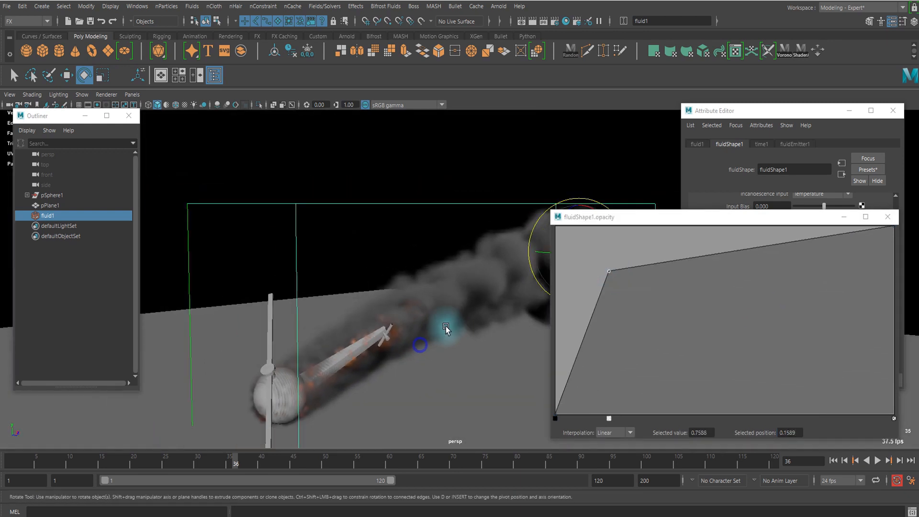
scroll(449, 330, down, 3)
click(887, 218)
Review the emitter's density, heat and fuel settings and replay the simulation from the first frame to about frame 35.
click(795, 144)
scroll(809, 272, down, 5)
scroll(783, 258, down, 4)
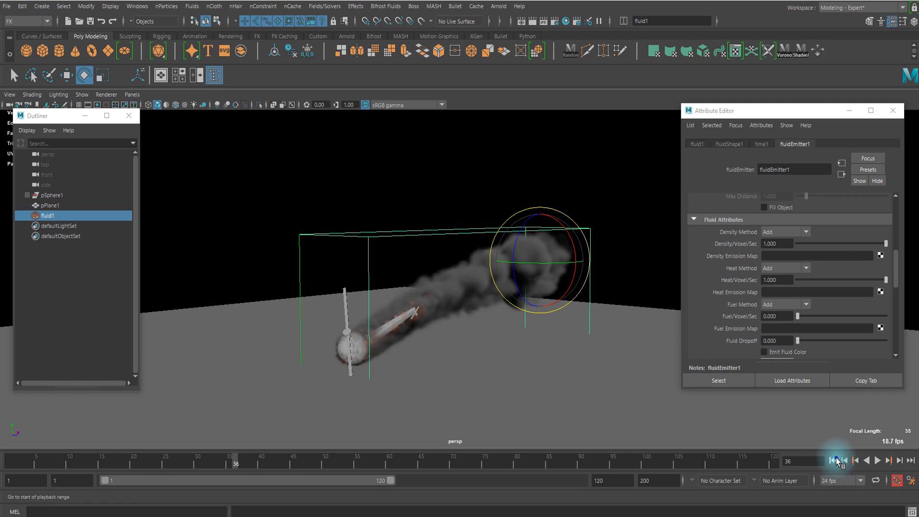
click(836, 460)
click(877, 461)
alt+drag(539, 360, 566, 339)
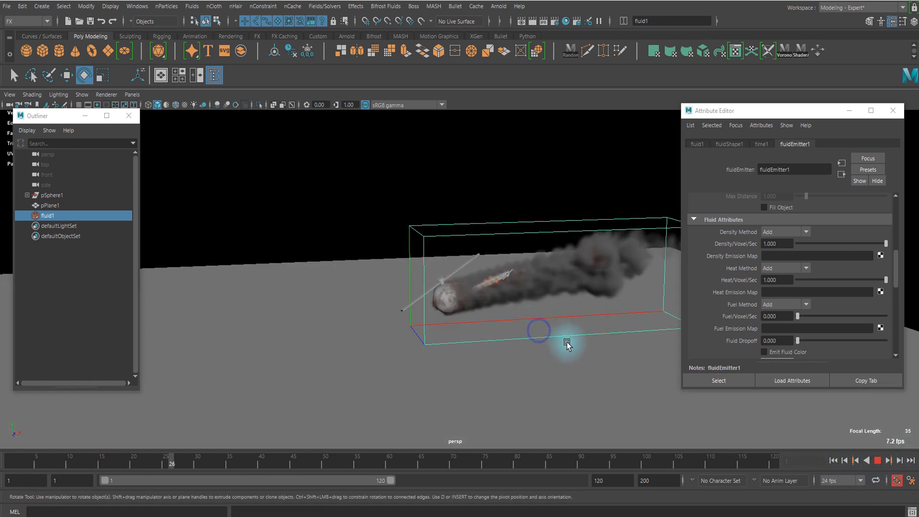
click(879, 459)
Enable Use Distance on the fluid emitter, set its Max Distance to 0.3, and play the simulation to about frame 39.
scroll(769, 312, up, 8)
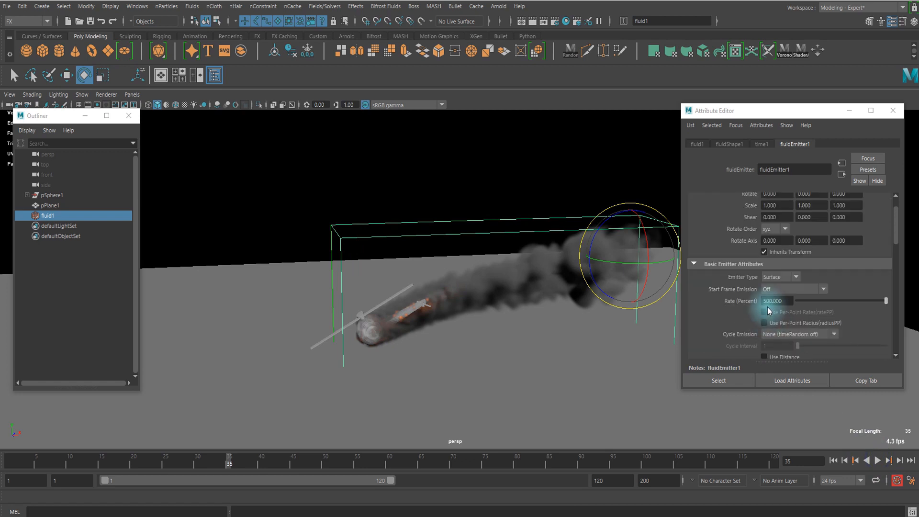
scroll(807, 314, down, 4)
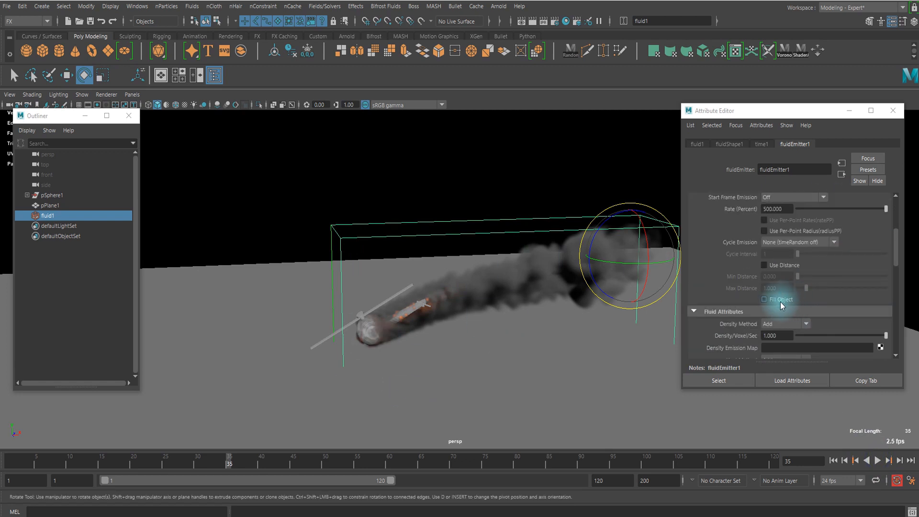
double_click(778, 287)
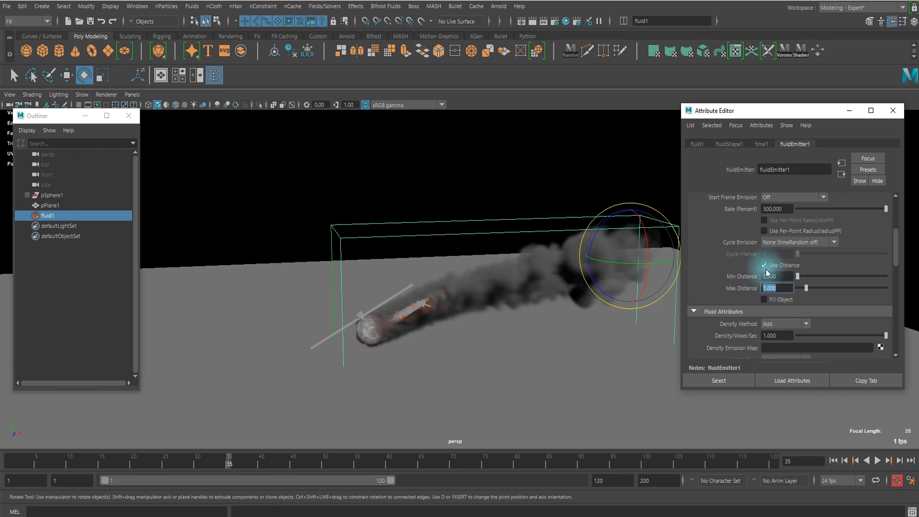
text(.)
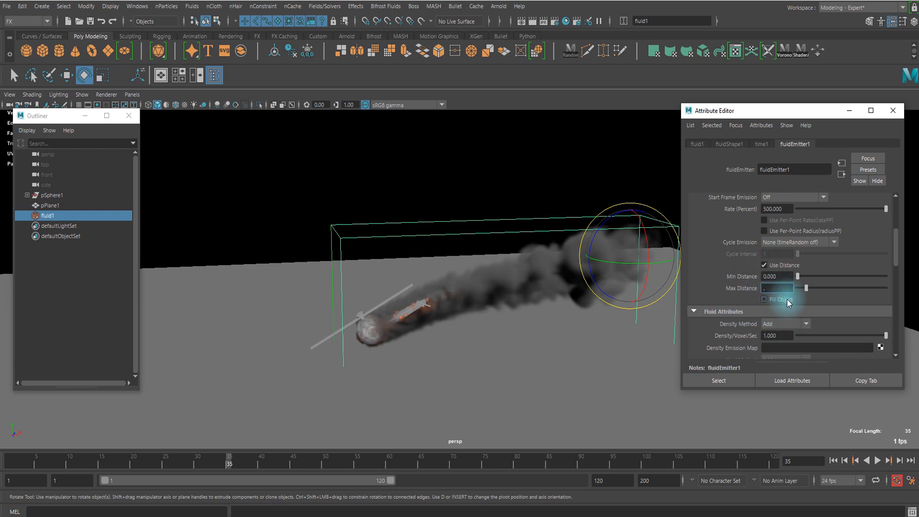
text(3)
key(Return)
click(878, 461)
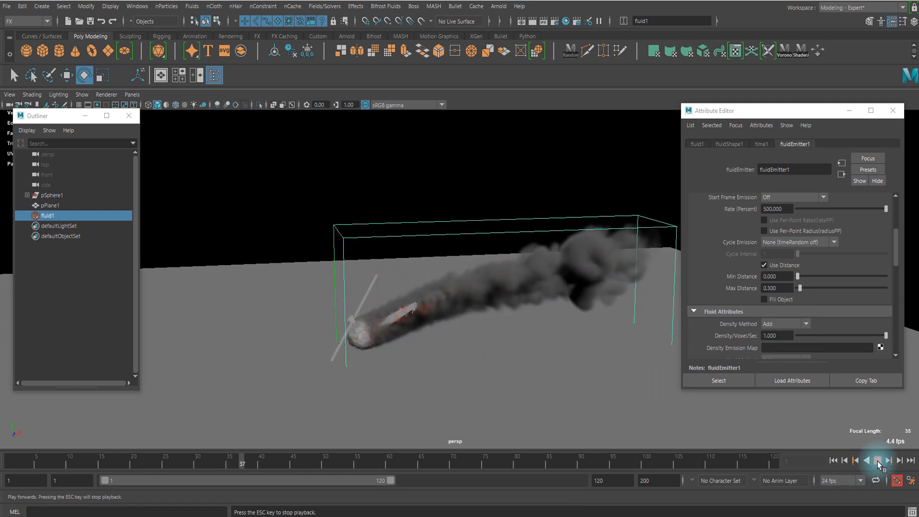
click(877, 461)
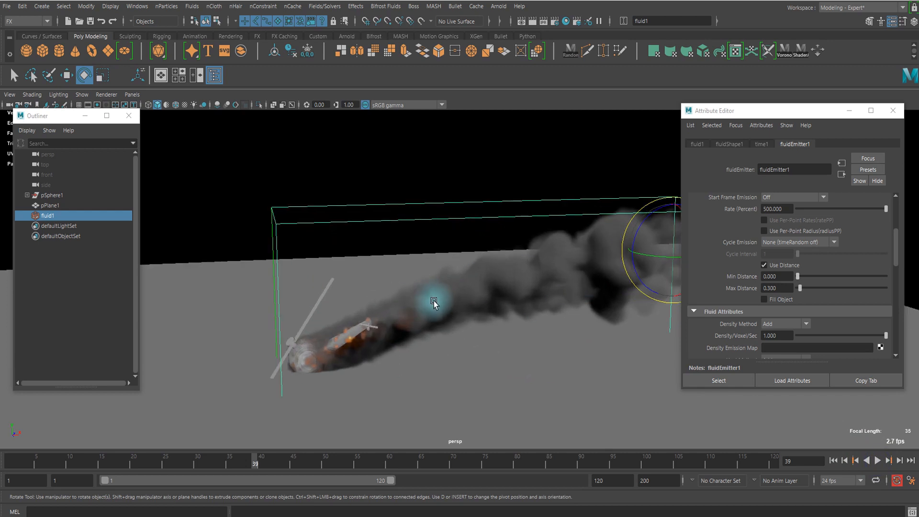
Change the fluid emitter's Emitter Type to Omni and replay the simulation from the first frame to about frame 37.
scroll(434, 300, down, 5)
scroll(791, 228, up, 4)
scroll(786, 277, down, 3)
click(781, 216)
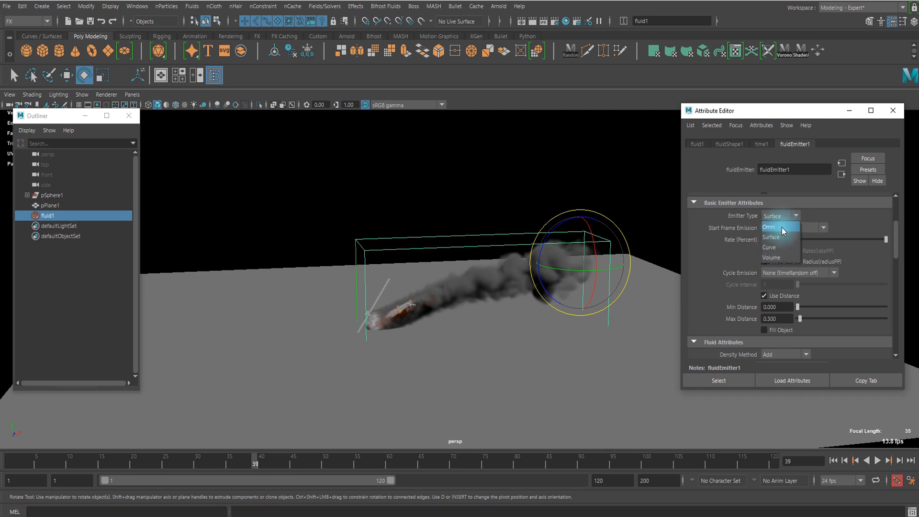
click(781, 226)
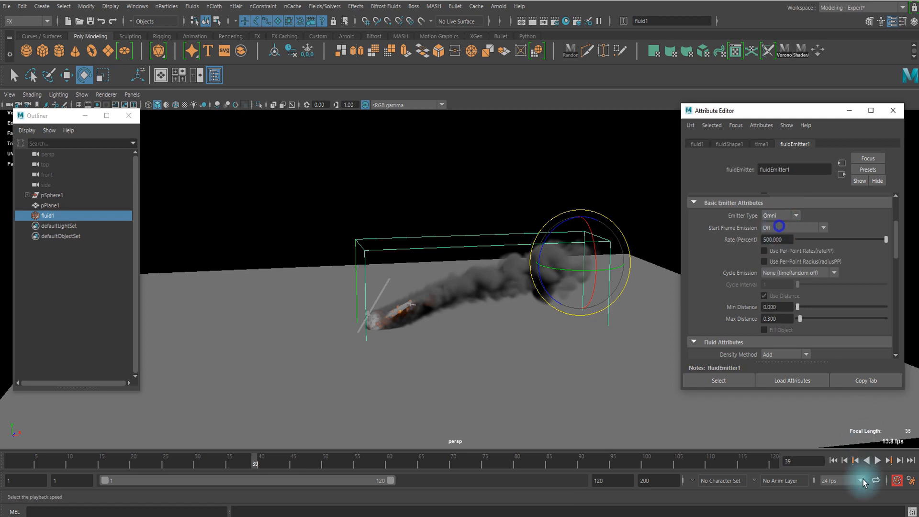
click(834, 461)
click(877, 461)
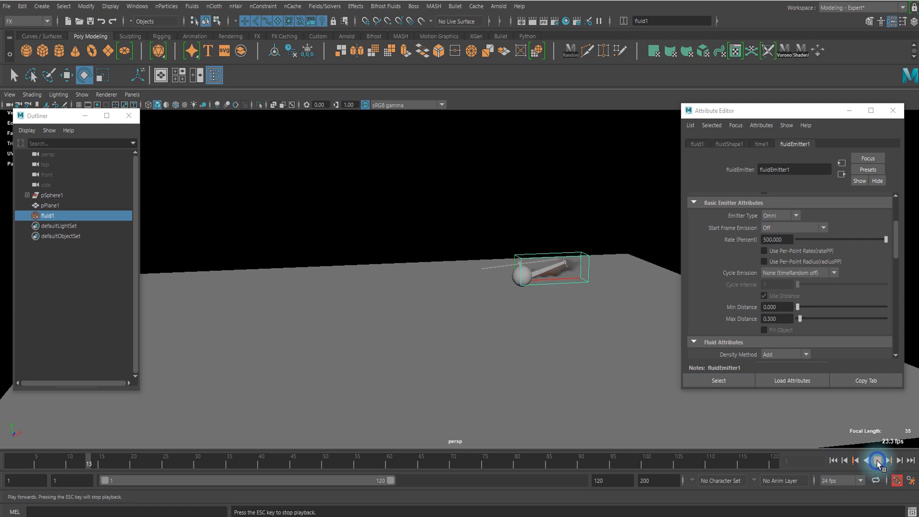
click(877, 460)
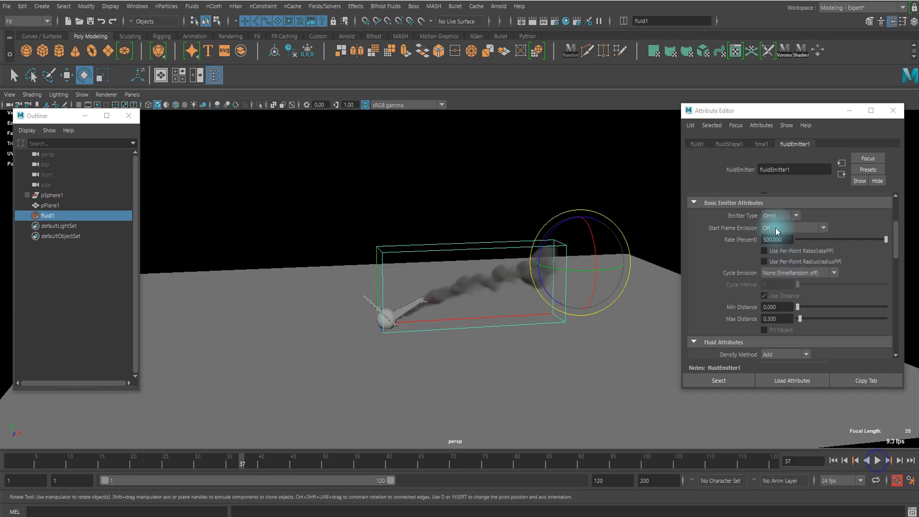
Try a Max Distance of 1 on the emitter and replay the simulation from the first frame.
click(784, 318)
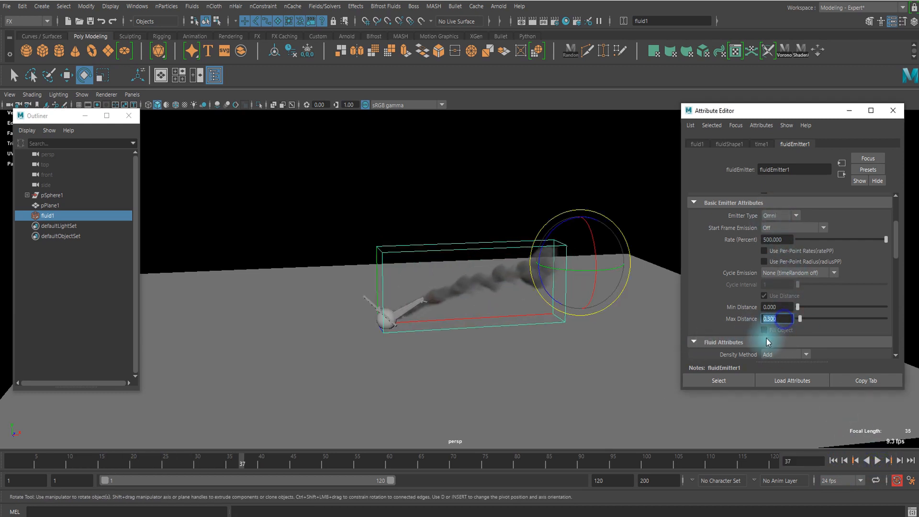
click(834, 461)
click(877, 461)
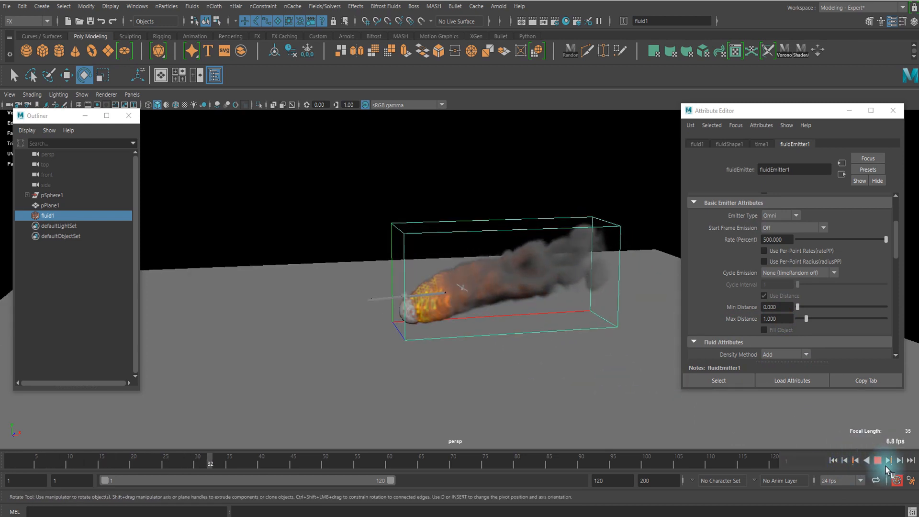
click(870, 463)
Return to the first frame, try a Max Distance of 0.5 on the emitter, and play the simulation.
drag(783, 318, 746, 328)
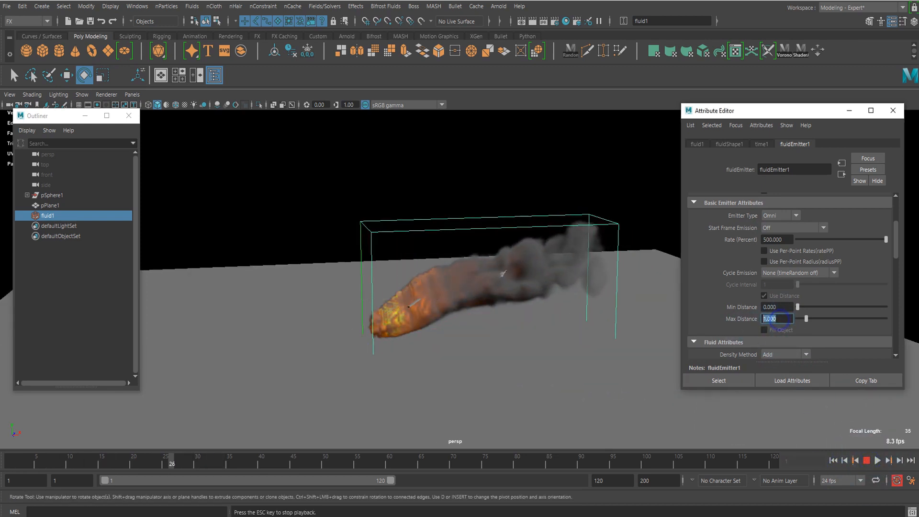
click(867, 461)
click(833, 460)
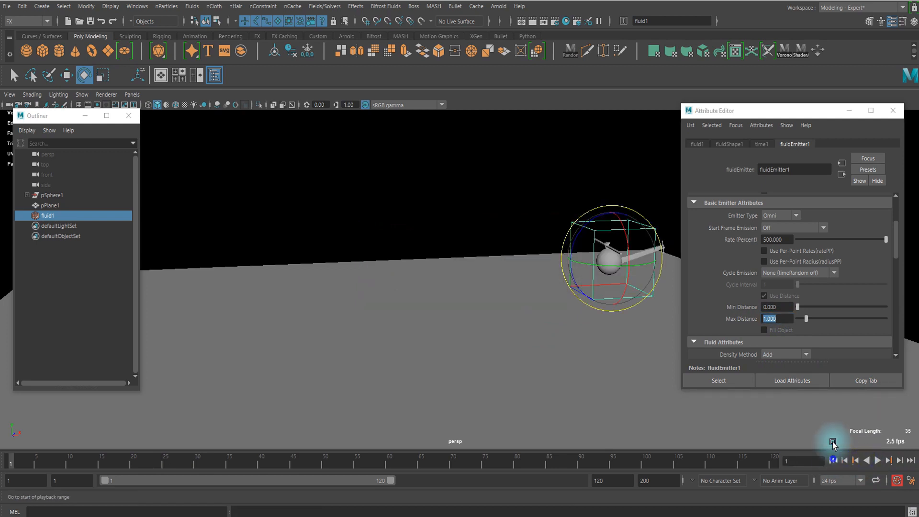
text(0.5)
key(Return)
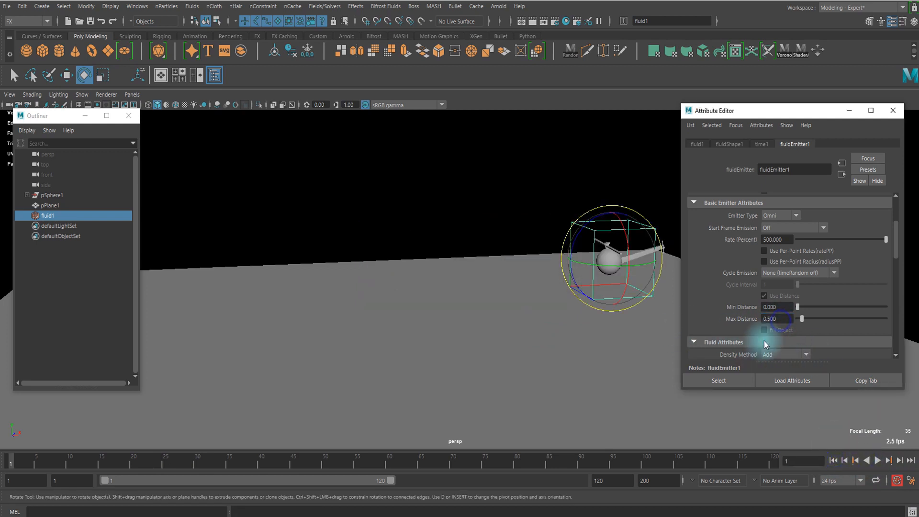
click(769, 227)
click(878, 460)
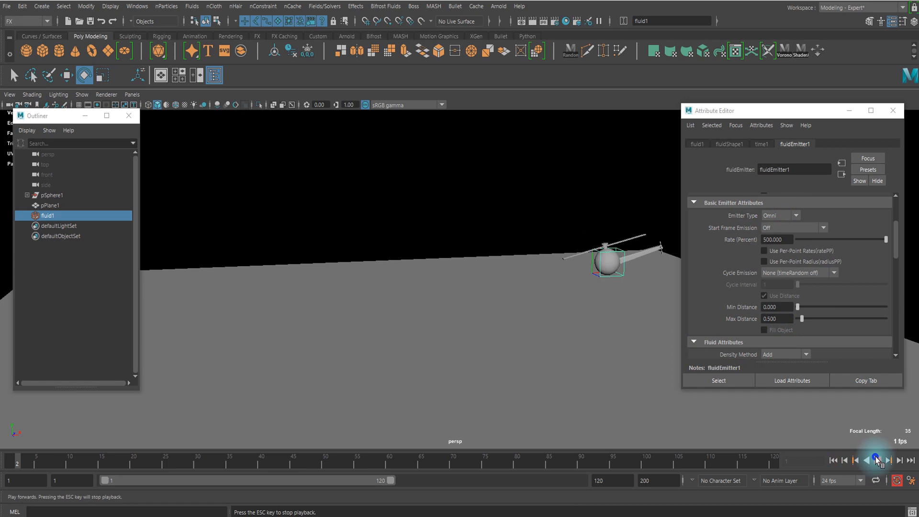
Set the emitter's Max Distance to 0.7 and replay the simulation from the first frame to about frame 42.
drag(784, 316, 700, 326)
text(0.7)
key(Return)
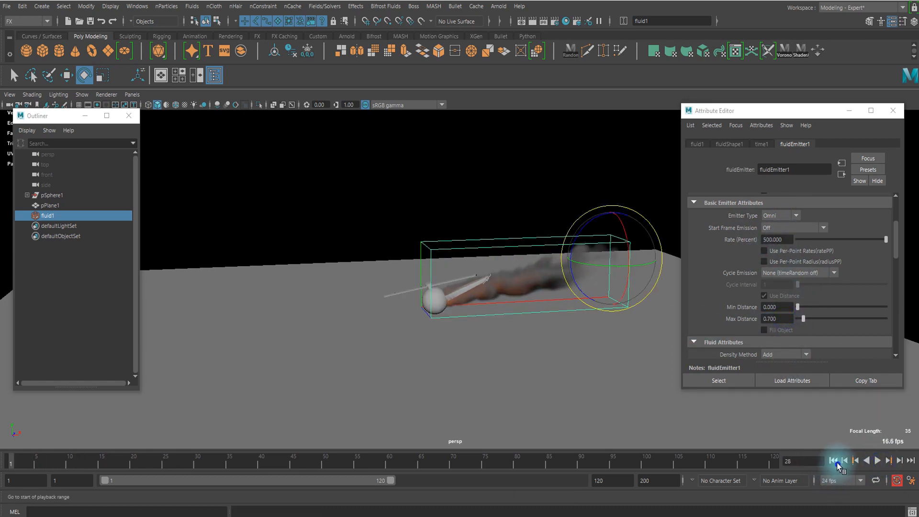
click(837, 462)
click(877, 461)
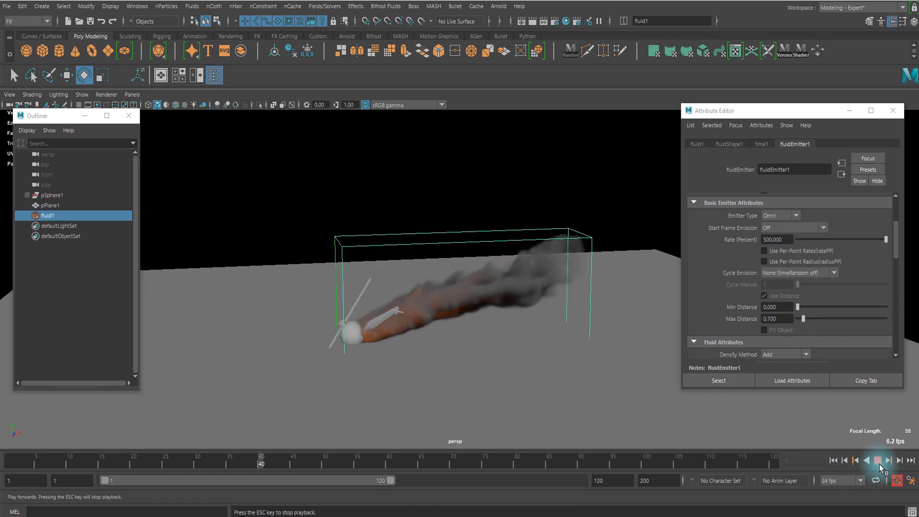
click(880, 464)
Set the emitter's Density/Voxel/Sec to 5 and replay the simulation from the first frame to about frame 40.
scroll(814, 331, down, 10)
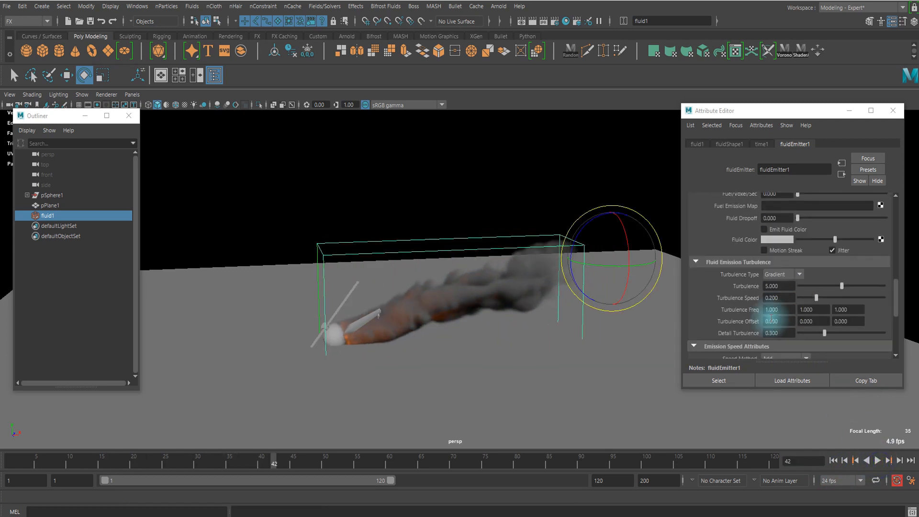
scroll(771, 316, up, 5)
double_click(784, 244)
text(5)
key(Return)
click(833, 461)
click(878, 461)
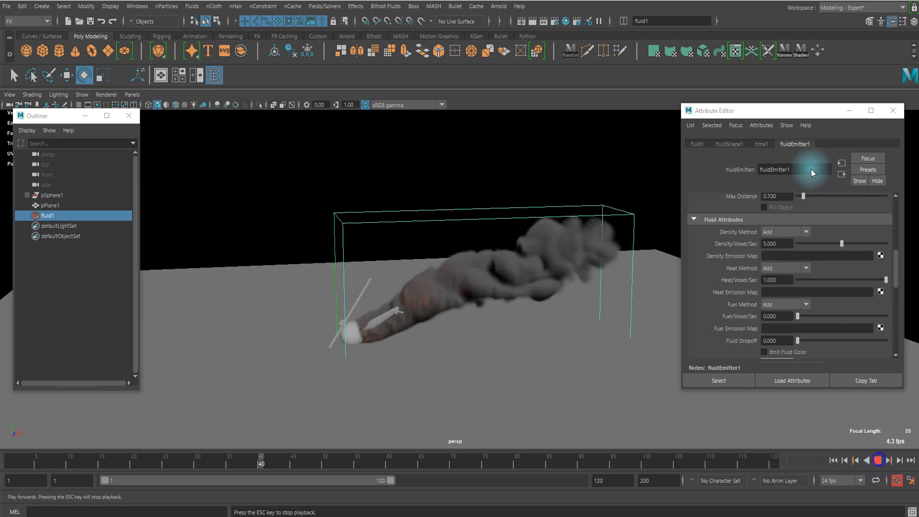
Set the Noise of the fluid shape's Density contents details to 0.1.
scroll(797, 264, up, 7)
click(724, 144)
scroll(800, 271, down, 10)
scroll(787, 266, up, 10)
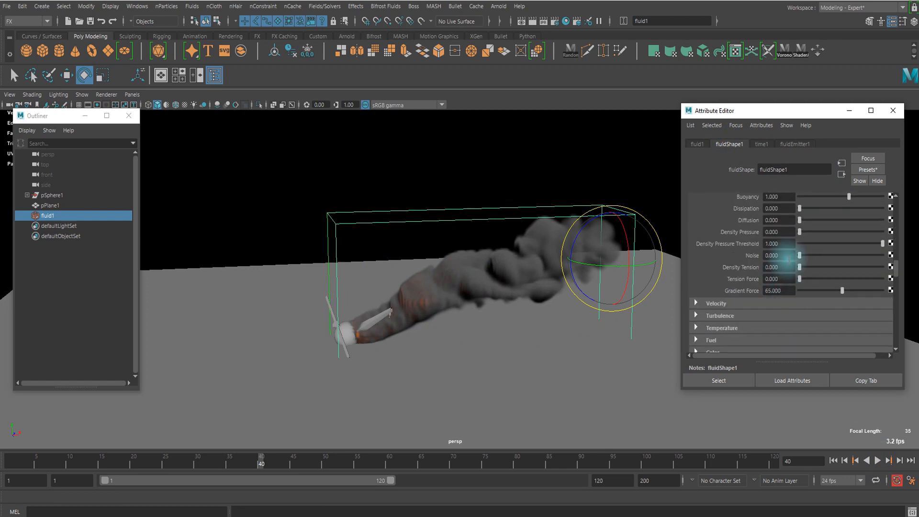
drag(800, 256, 808, 256)
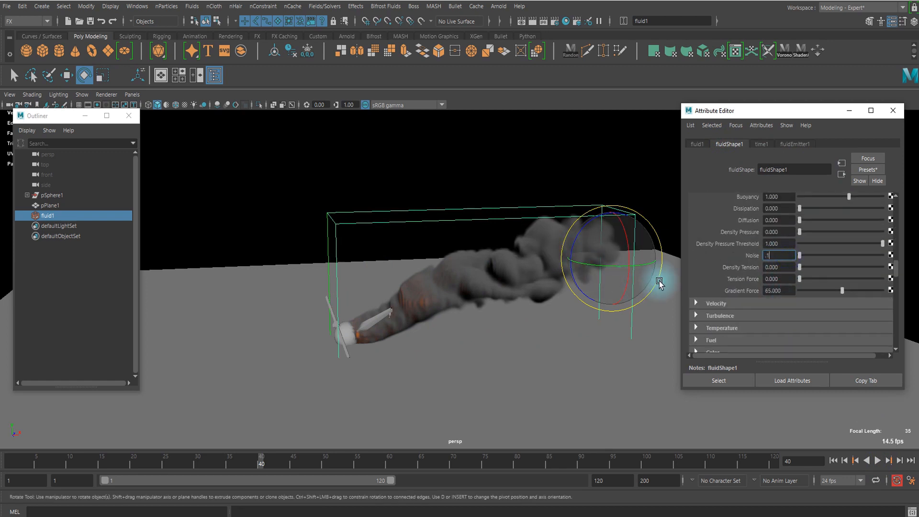
Set the Noise of the fluid shape's Velocity contents details to 0.1.
click(723, 304)
scroll(765, 308, down, 3)
text(0.5)
key(Tab)
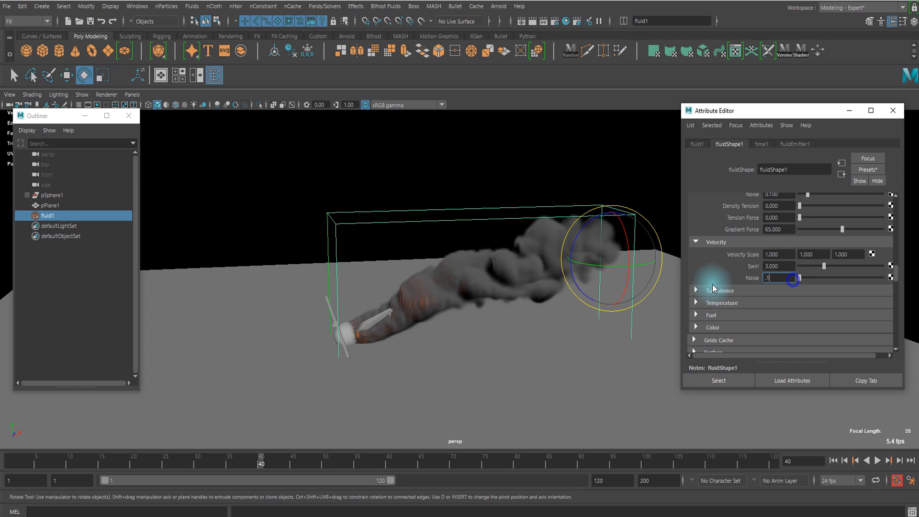
Set the fluid shape's Turbulence Strength to 0.4 and replay the simulation from the first frame to about frame 48.
click(723, 291)
scroll(756, 278, down, 2)
click(783, 271)
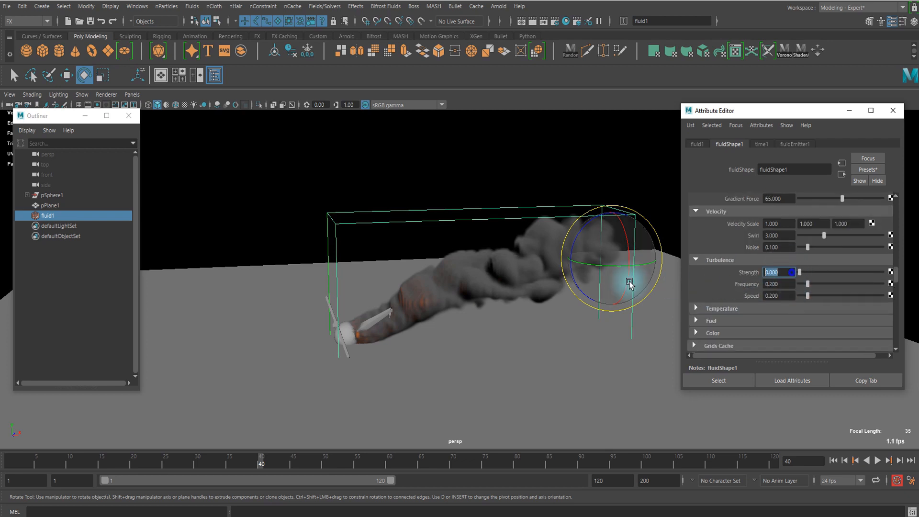
key(Return)
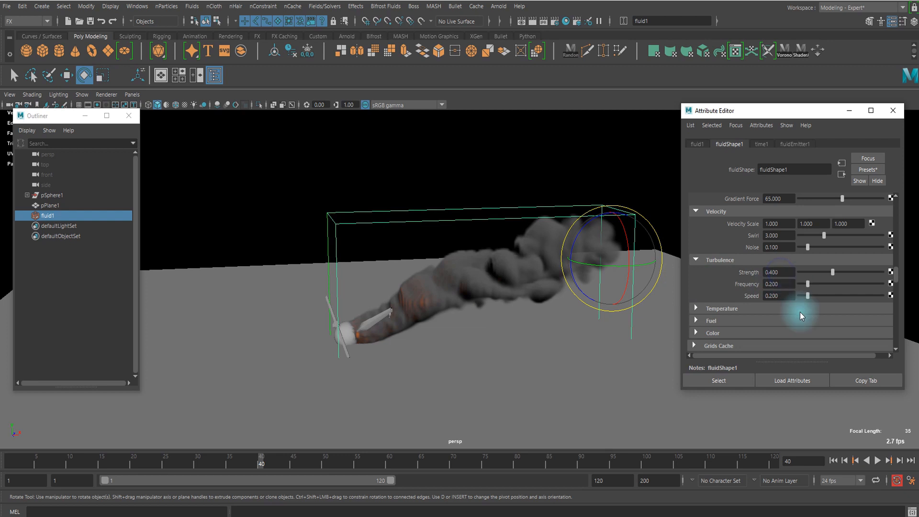
click(833, 461)
click(880, 461)
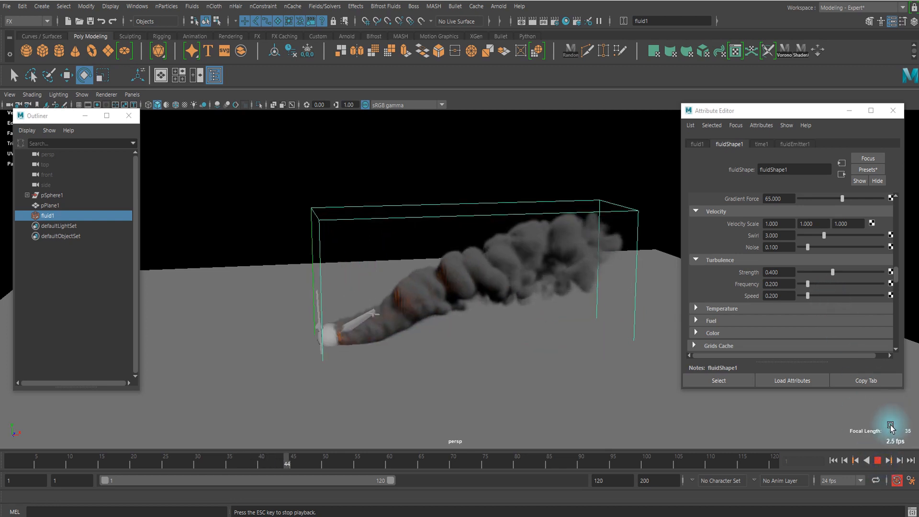
click(880, 461)
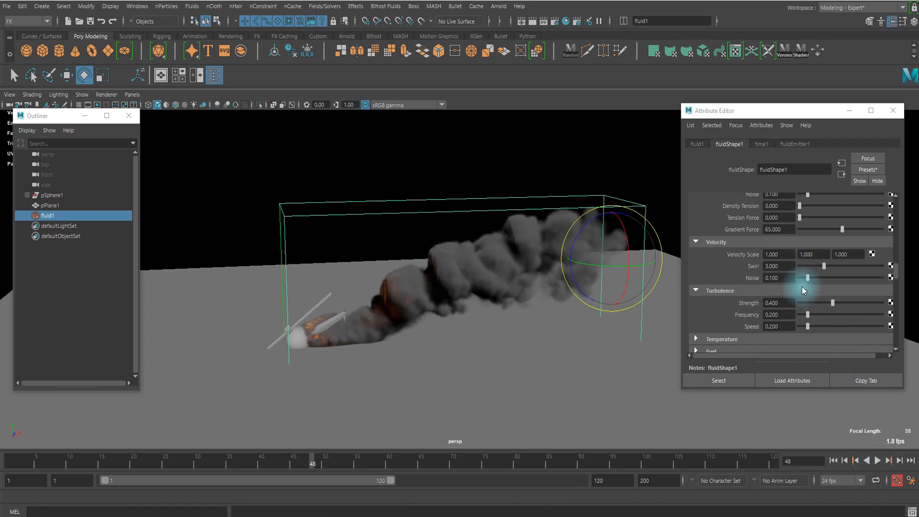
Set the fluid's density Gradient Force to 30 and play the simulation from the first frame.
scroll(803, 286, up, 3)
double_click(788, 290)
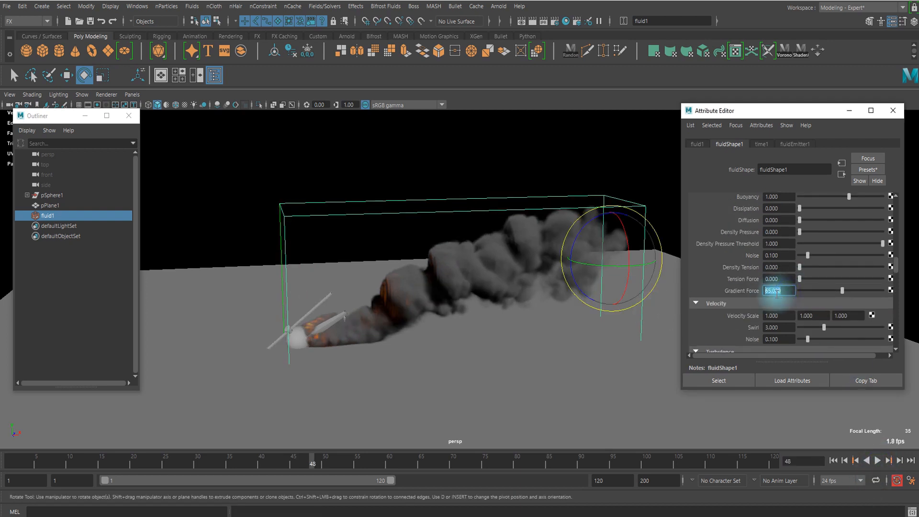
click(836, 461)
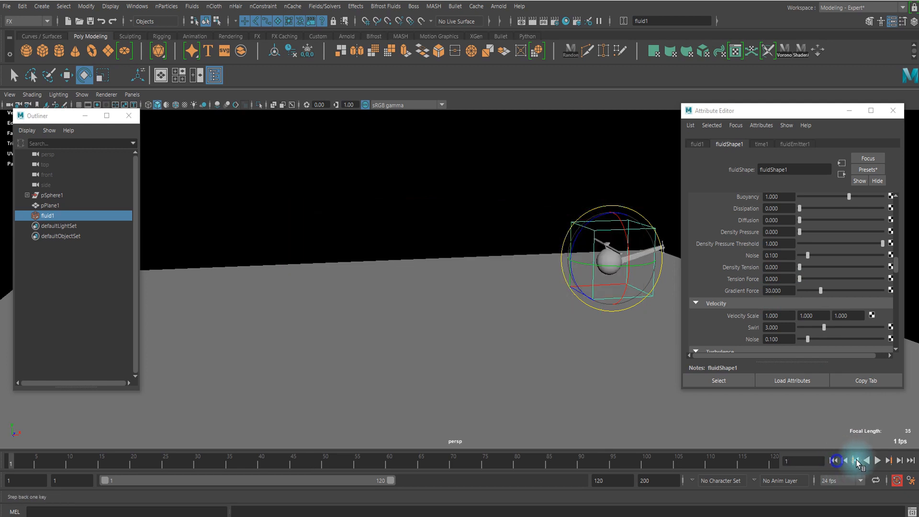
click(879, 460)
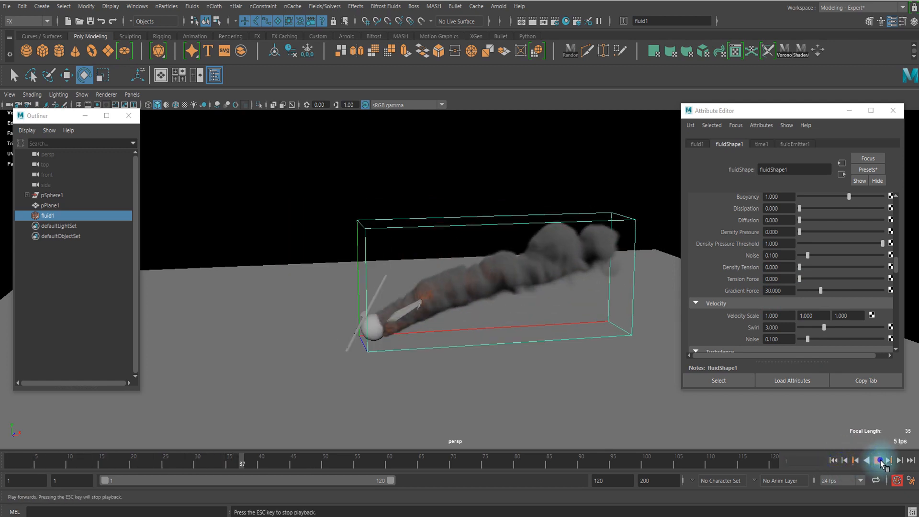
click(879, 460)
Raise the fluid's density Gradient Force to 100 and replay the simulation from the first frame.
text(100)
key(Return)
click(834, 461)
click(879, 461)
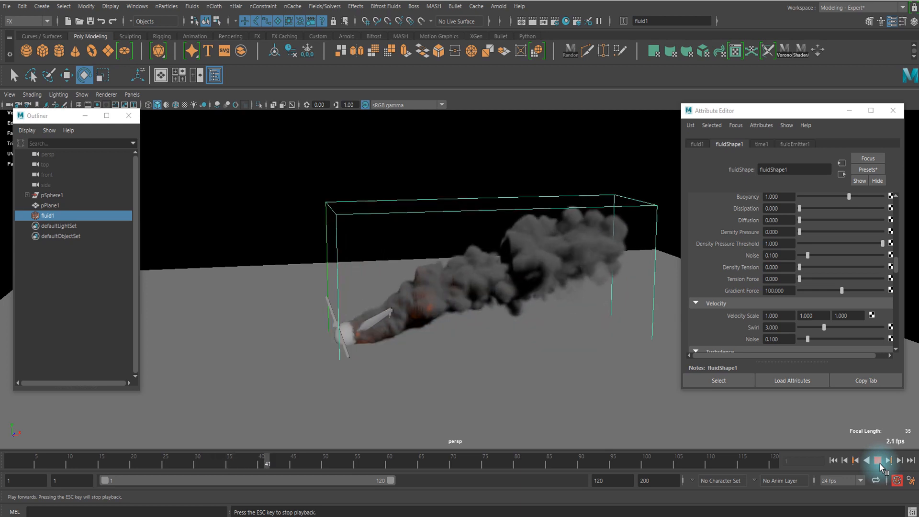
click(880, 464)
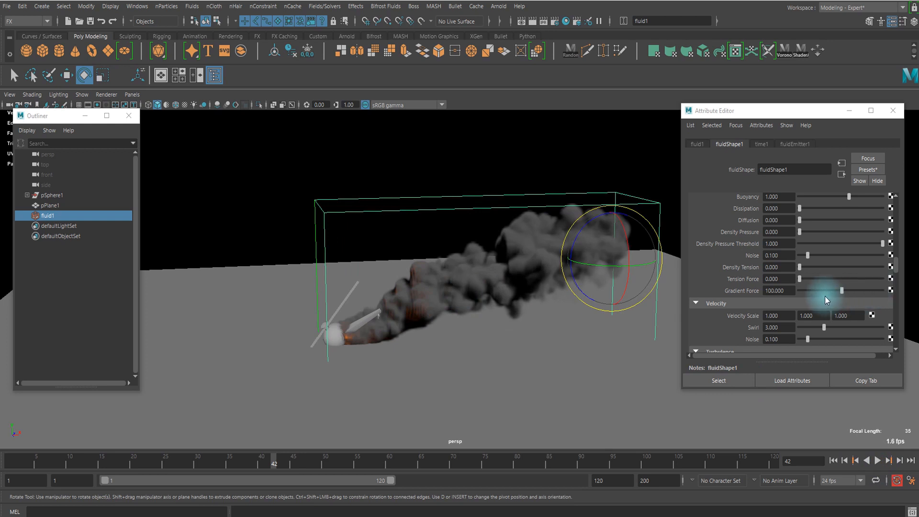
Set the fluid's density Dissipation to 1.
scroll(789, 312, up, 2)
scroll(783, 307, down, 1)
drag(780, 321, 728, 318)
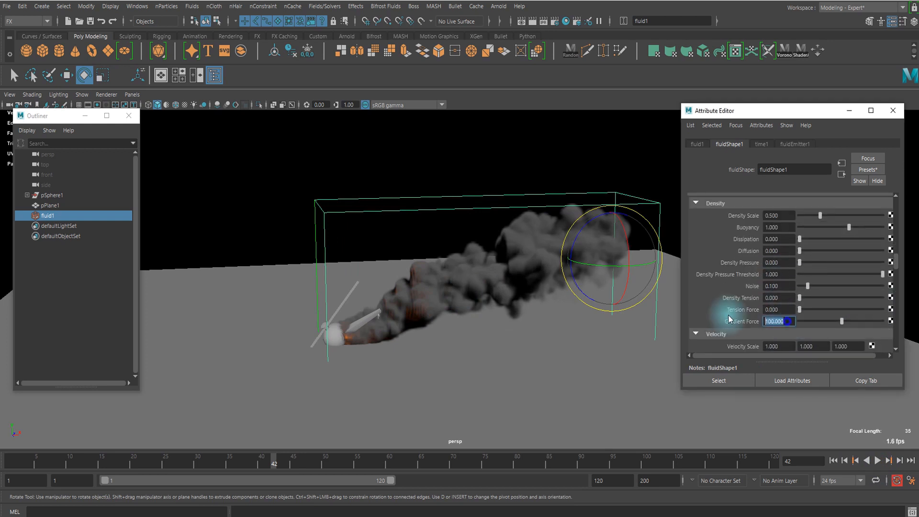
scroll(795, 322, up, 1)
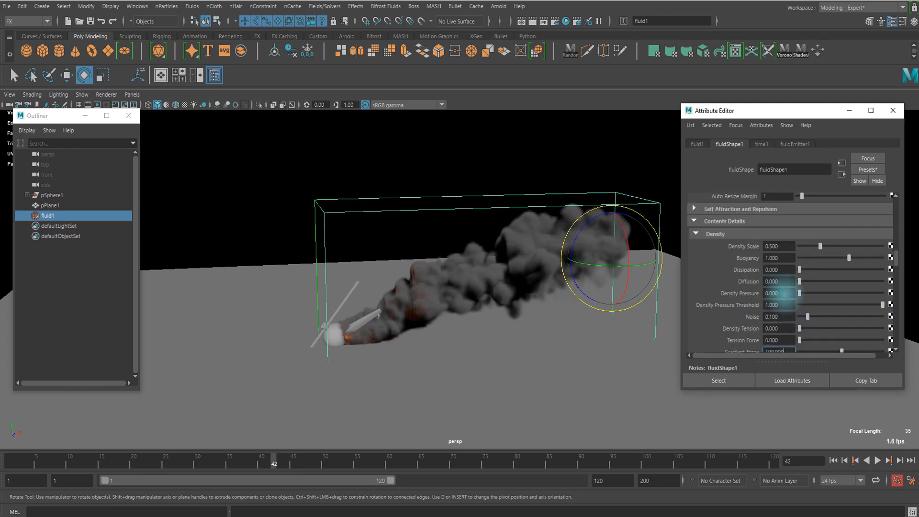
click(780, 270)
text(1)
key(Return)
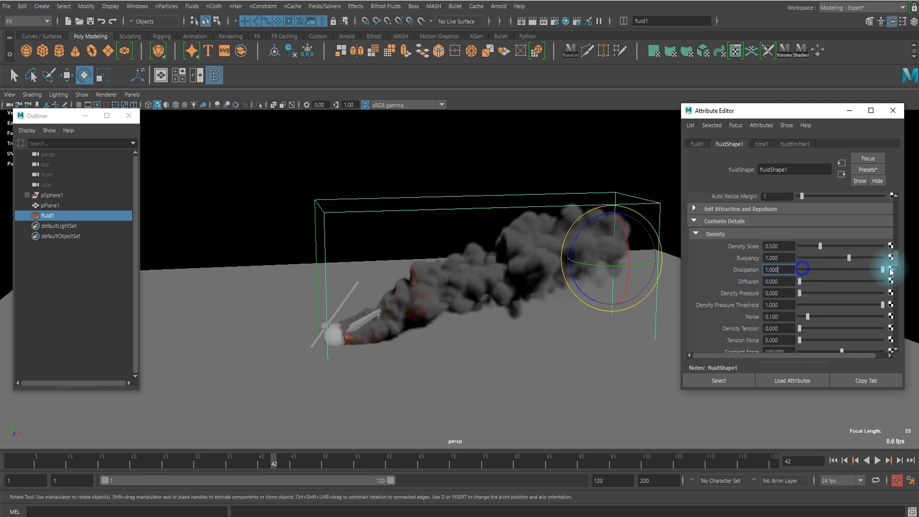
Play the simulation from the first frame to check how the smoke trail dissipates, stopping once the trail has formed.
click(834, 461)
click(873, 460)
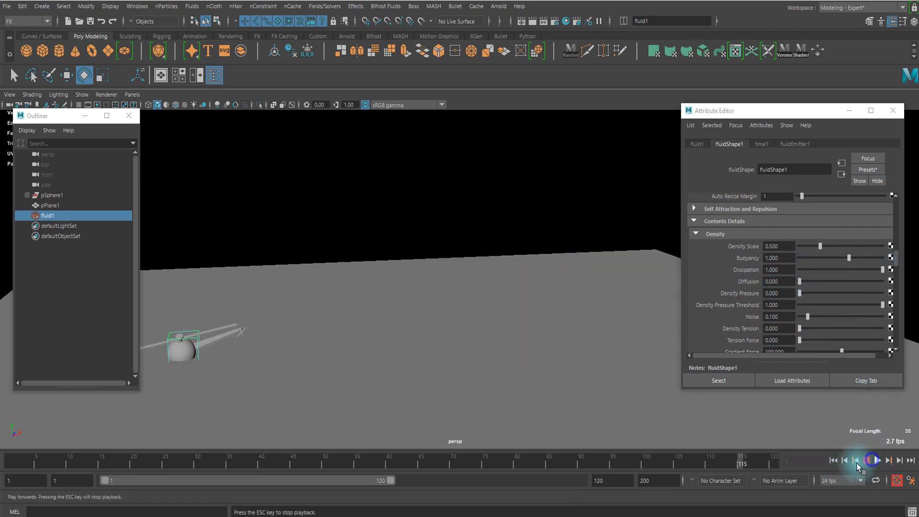
click(834, 461)
click(873, 460)
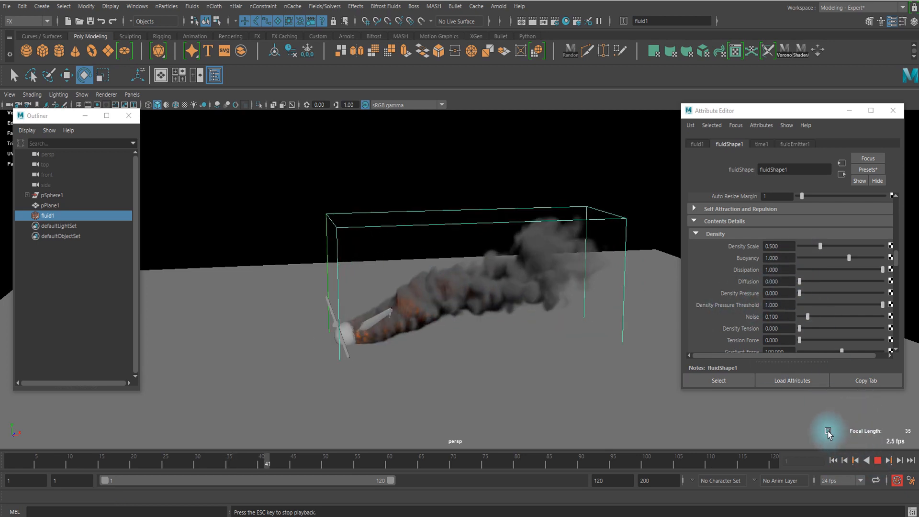
click(877, 461)
Examine the burning smoke trail up close and review the fluid's container, contents method and display attributes.
alt+drag(466, 340, 455, 300)
scroll(792, 224, up, 4)
scroll(792, 226, up, 10)
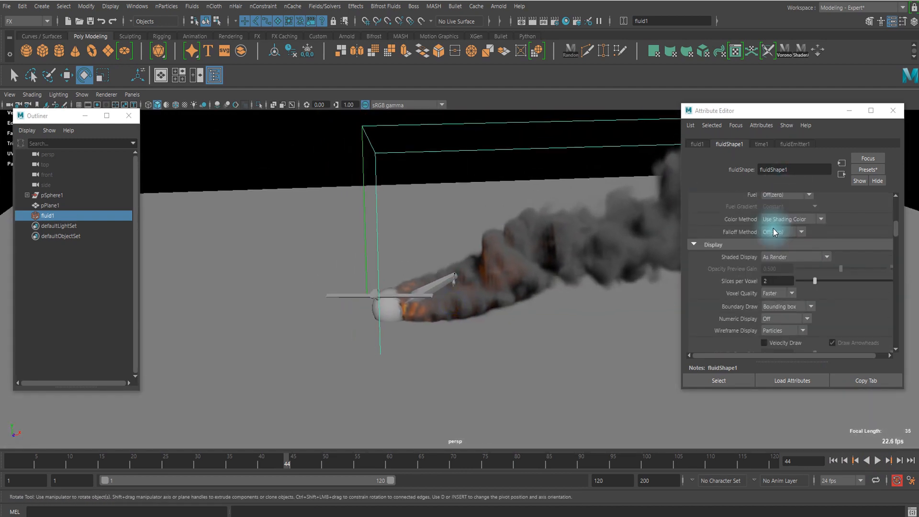
scroll(786, 244, up, 3)
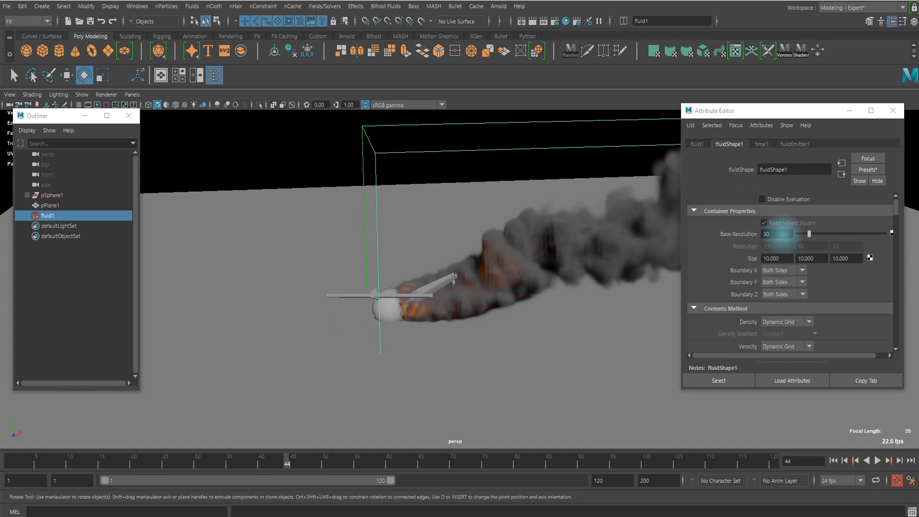
scroll(771, 293, down, 12)
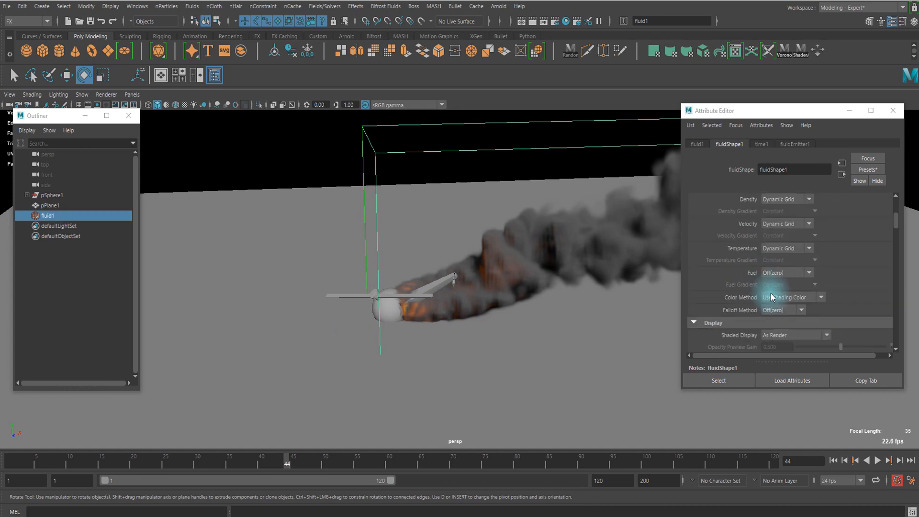
alt+drag(519, 287, 507, 263)
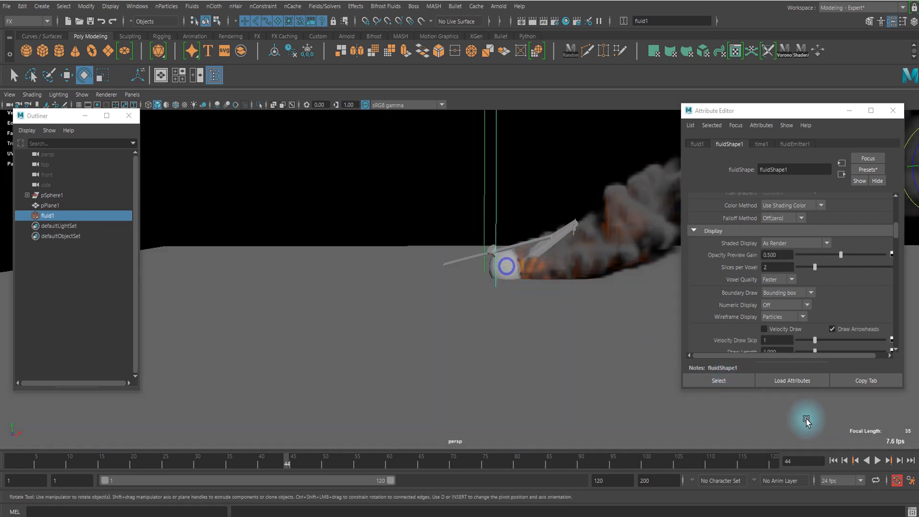
scroll(797, 287, down, 4)
scroll(797, 288, up, 3)
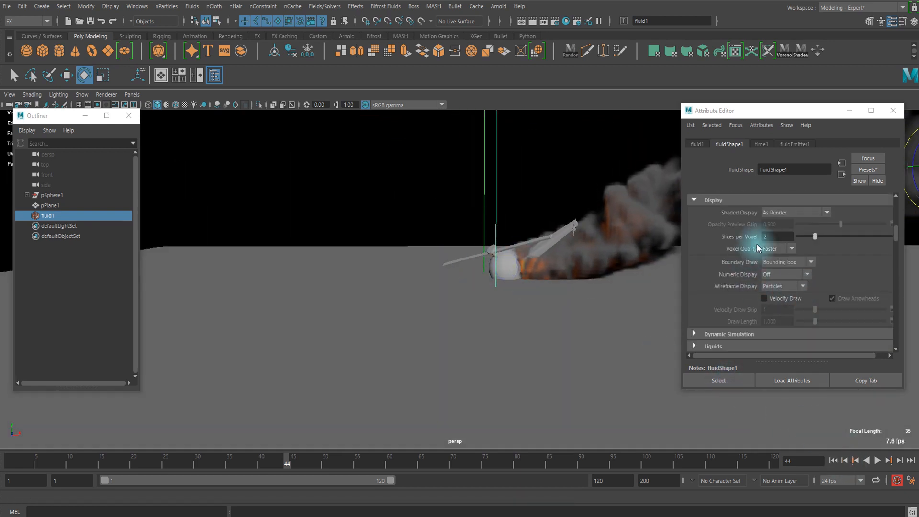
scroll(758, 246, down, 1)
scroll(757, 246, up, 8)
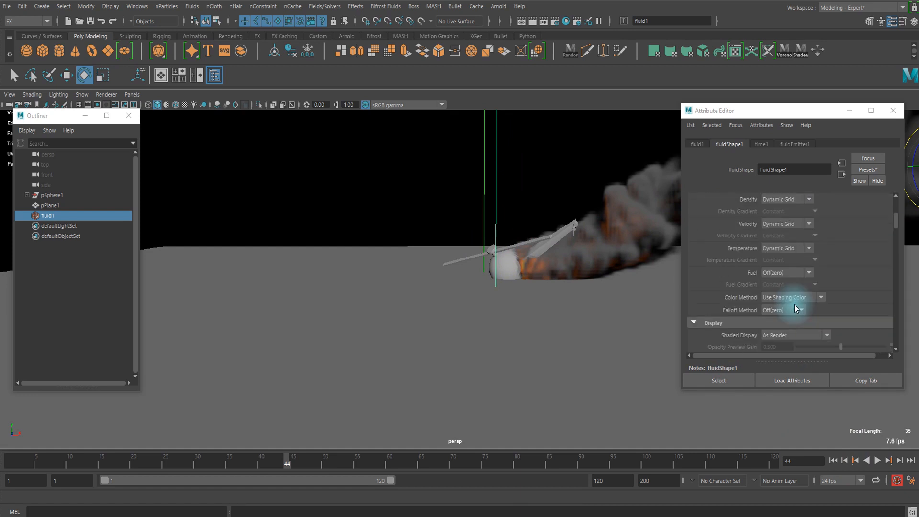
Return to the first frame and disable evaluation of the fluid container.
click(834, 460)
alt+drag(437, 263, 485, 262)
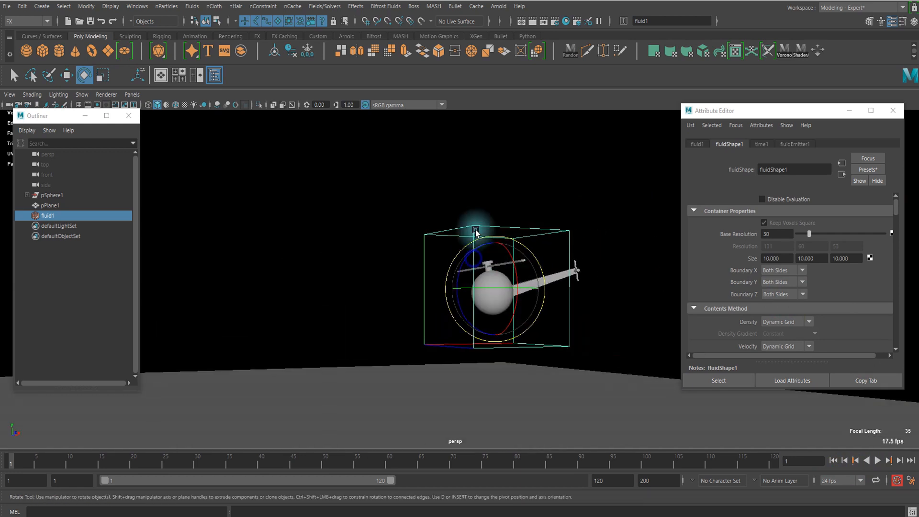
scroll(393, 282, down, 2)
alt+drag(393, 281, 181, 208)
click(764, 199)
alt+right_drag(583, 311, 533, 279)
Select the helicopter group pSphere1 and expand it to list its parts.
click(50, 196)
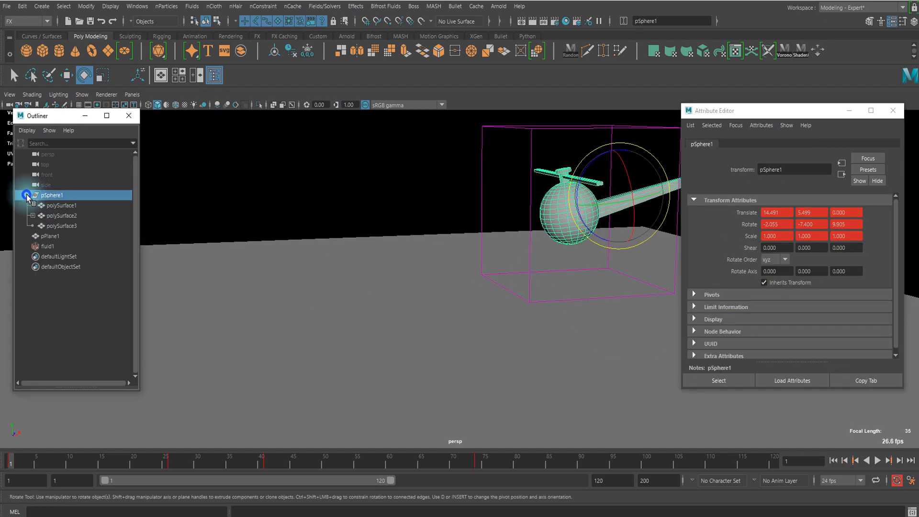
alt+right_drag(456, 218, 412, 223)
alt+middle_drag(382, 251, 443, 218)
click(23, 194)
alt+middle_drag(433, 268, 527, 219)
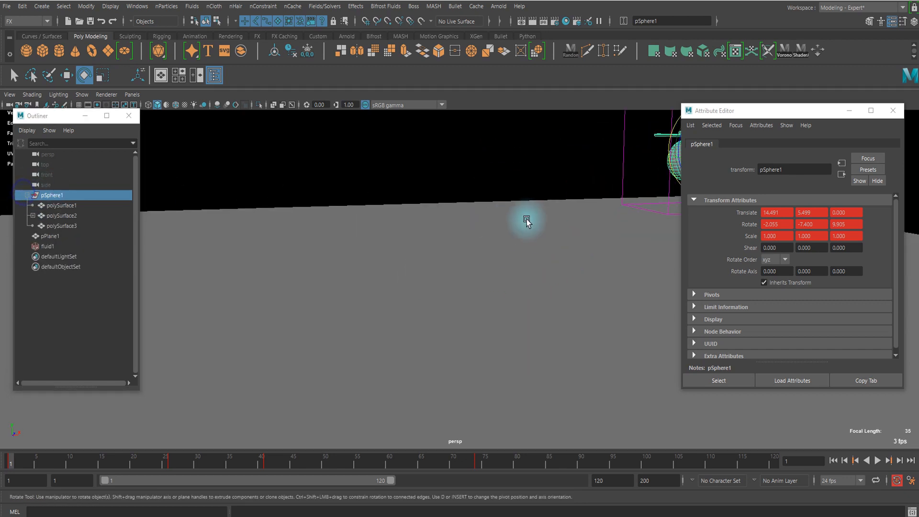
alt+right_drag(638, 157, 621, 169)
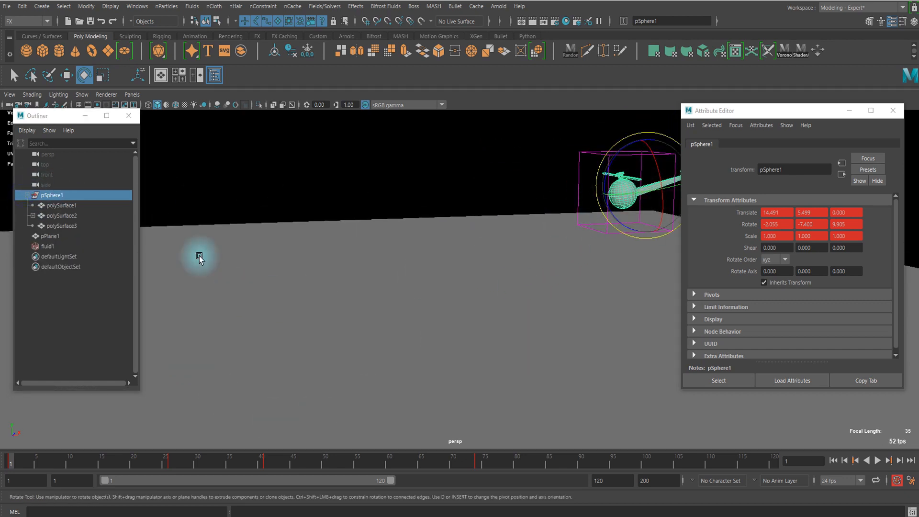
Go through the helicopter's parts and select the body mesh polySurface2.
click(67, 205)
click(72, 218)
click(73, 222)
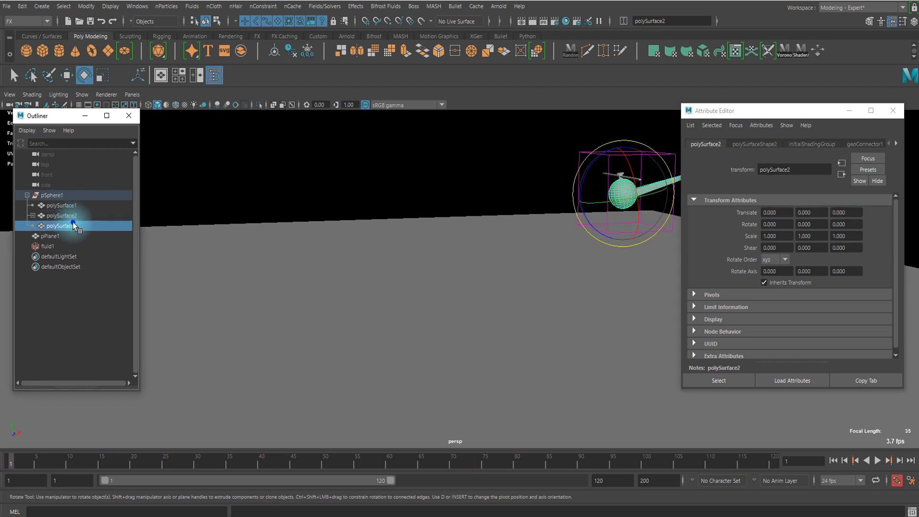
click(75, 214)
click(72, 204)
click(65, 214)
Switch the viewport to wireframe display for a close view of the helicopter body.
alt+middle_drag(438, 176, 288, 187)
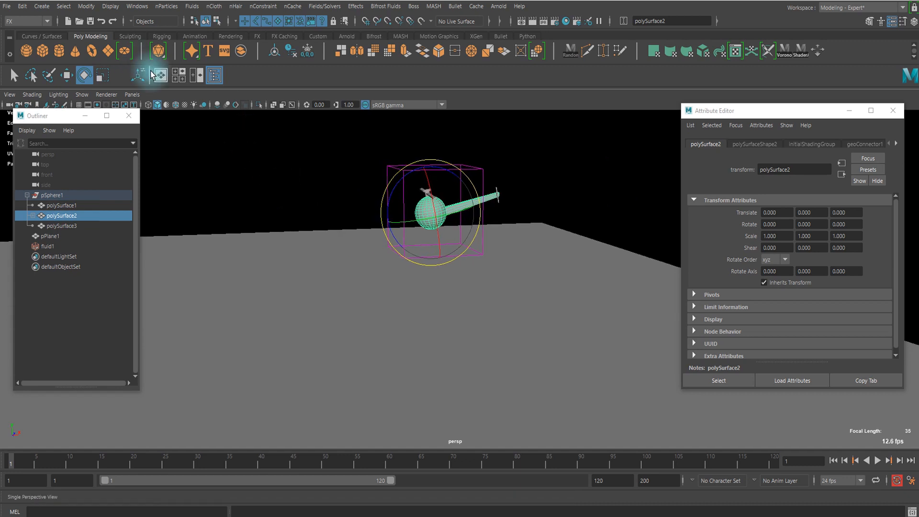
click(167, 7)
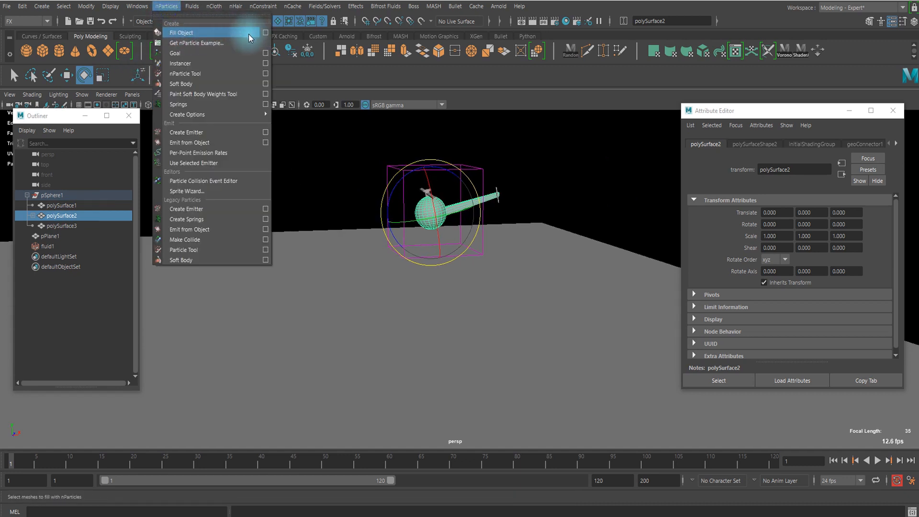
click(328, 84)
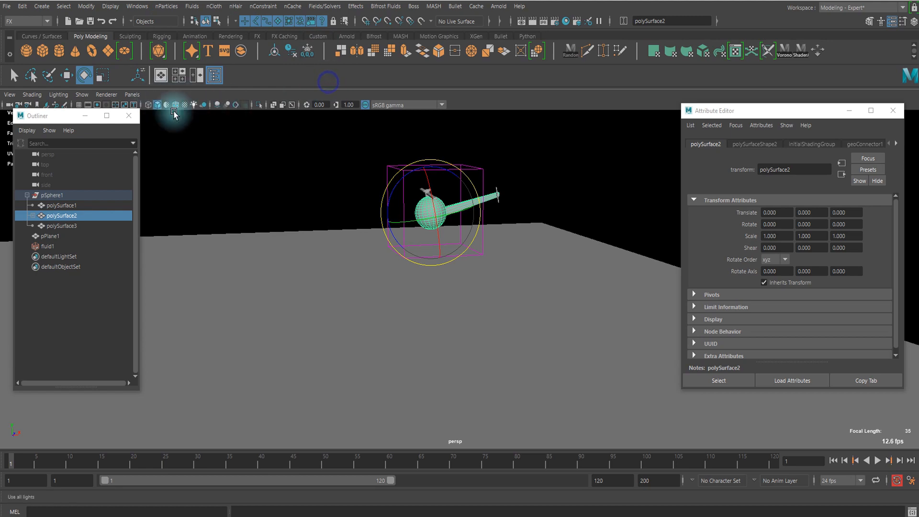
click(149, 105)
scroll(369, 174, up, 3)
alt+drag(371, 176, 412, 232)
scroll(425, 222, up, 4)
scroll(427, 221, up, 4)
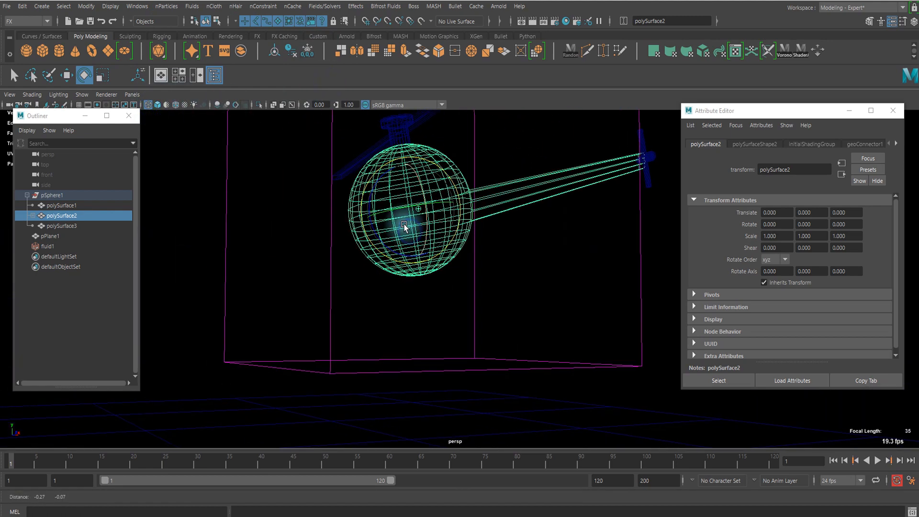
Try filling the helicopter body with nParticles using the current fill settings.
click(162, 6)
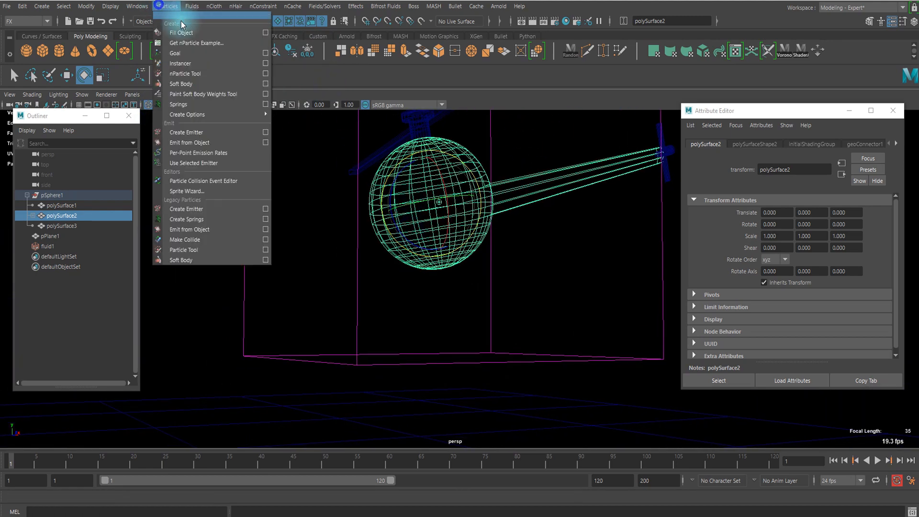
click(211, 34)
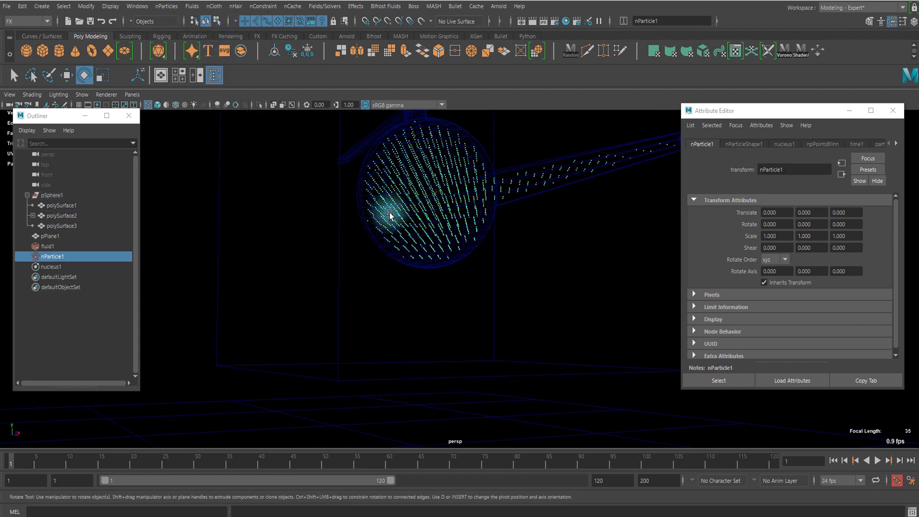
key(ctrl+z)
Fill the body mesh polySurface2 with nParticles at a resolution of 20, creating a new solver.
click(167, 5)
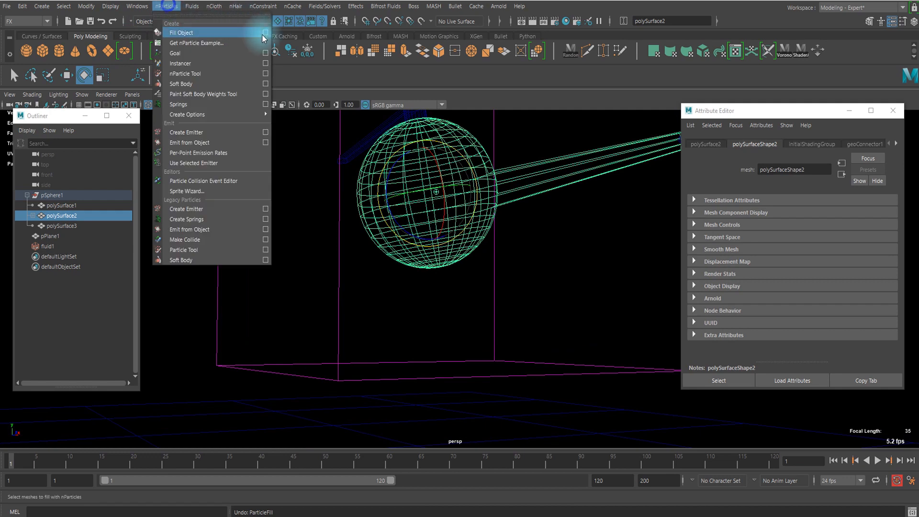
click(270, 35)
double_click(258, 145)
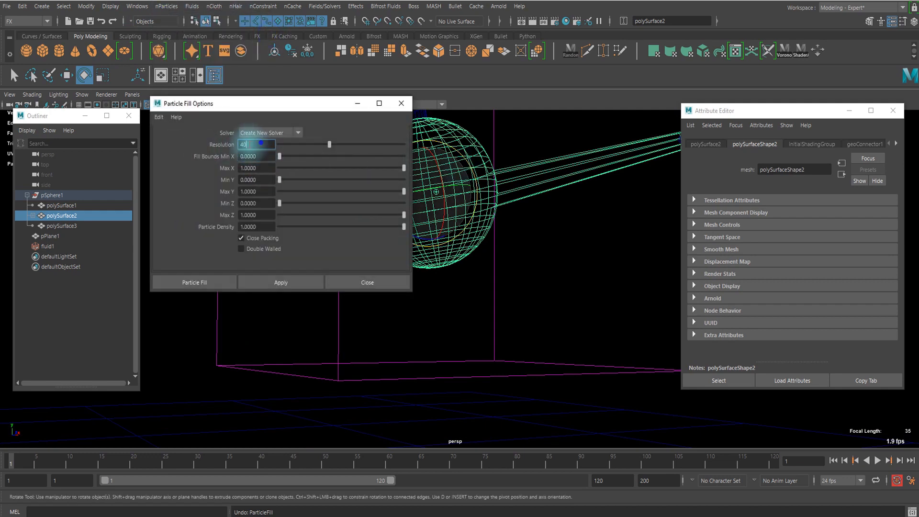
text(20)
key(Return)
click(197, 282)
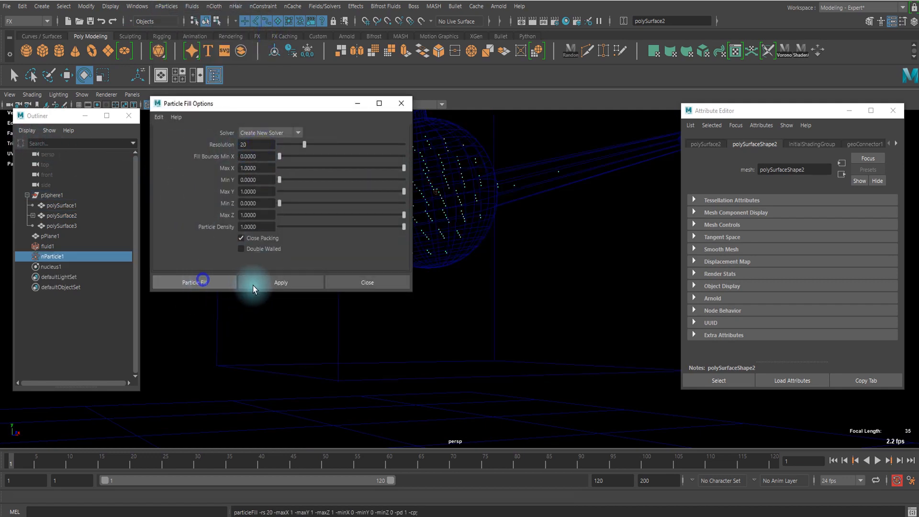
click(401, 103)
Make the body mesh polySurface2 the goal for nParticle1 and play the simulation from the first frame.
alt+drag(393, 208, 388, 259)
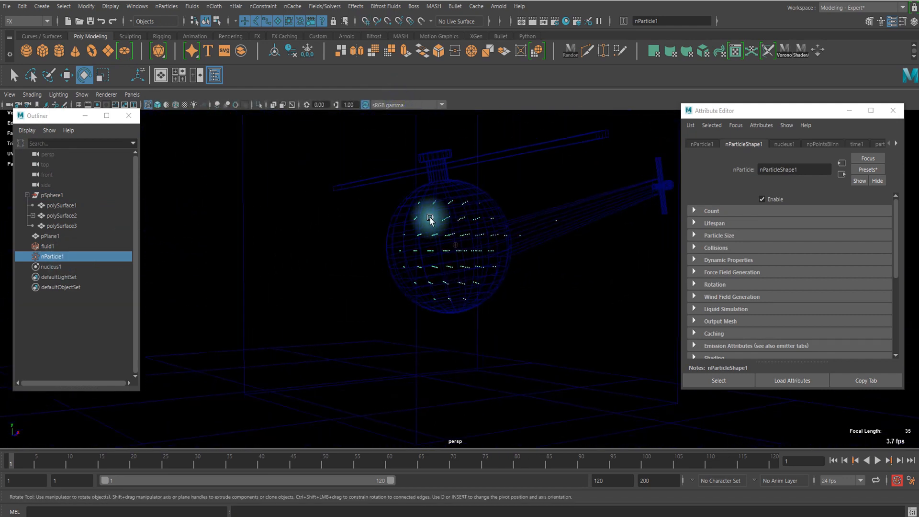
click(485, 201)
click(53, 256)
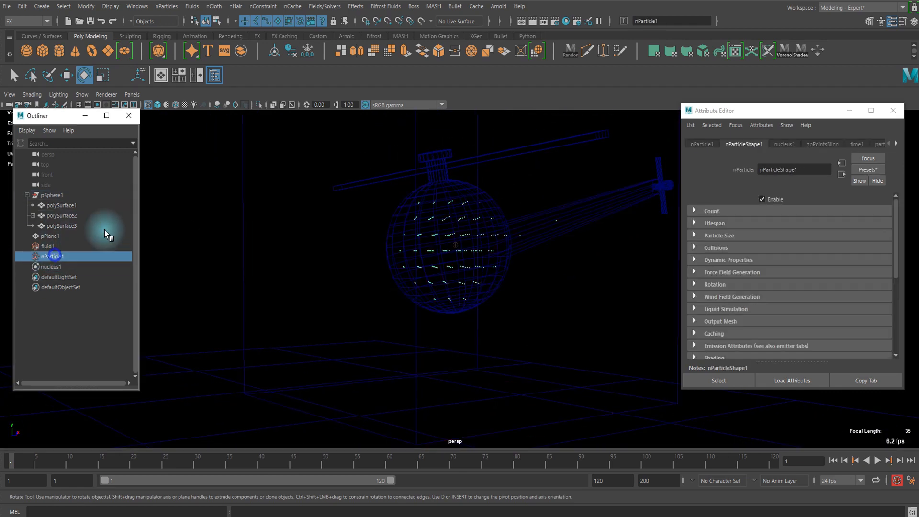
shift+click(493, 202)
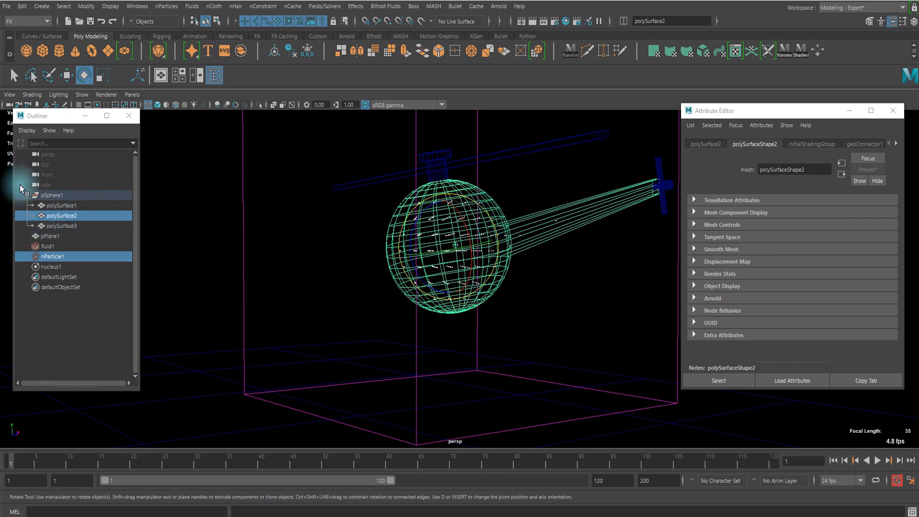
click(32, 216)
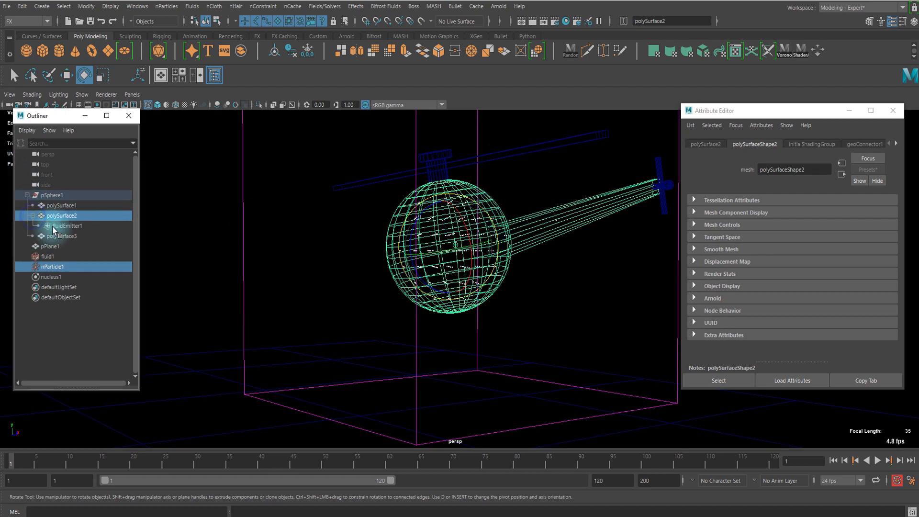
click(32, 216)
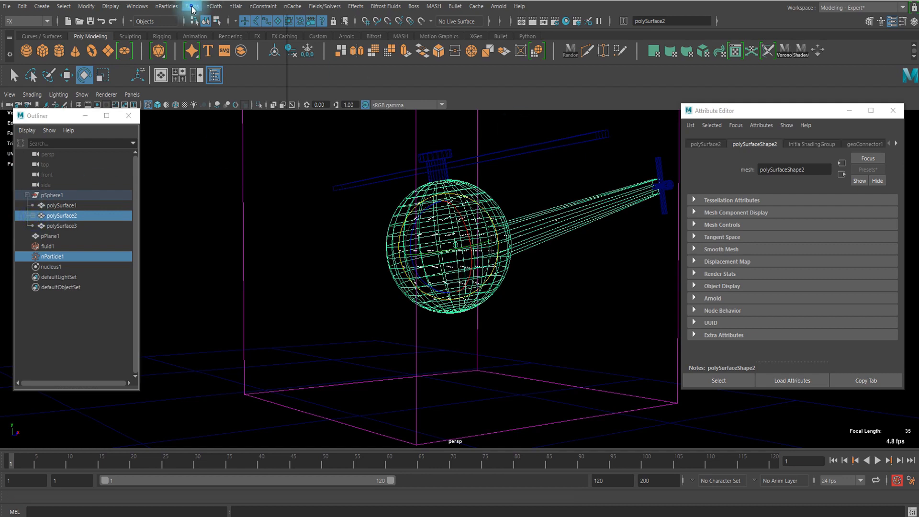
click(192, 7)
mouse_move(168, 8)
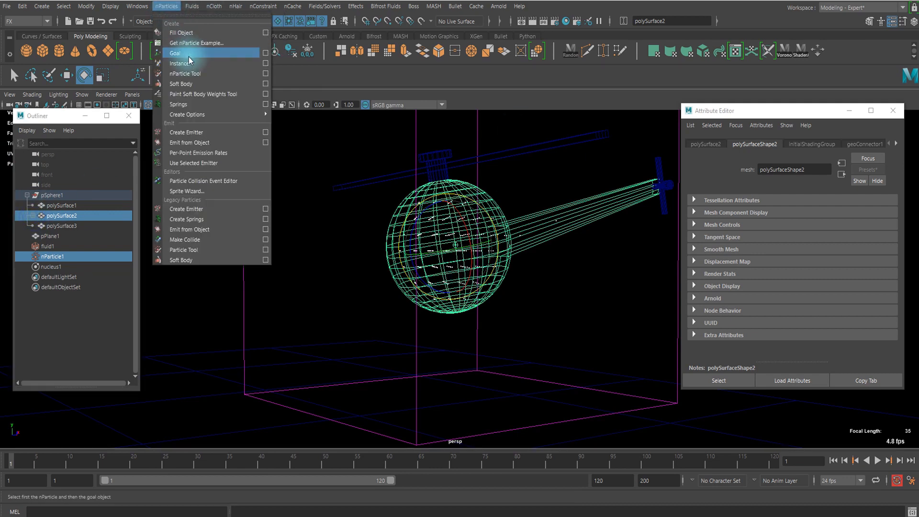
click(188, 55)
click(833, 463)
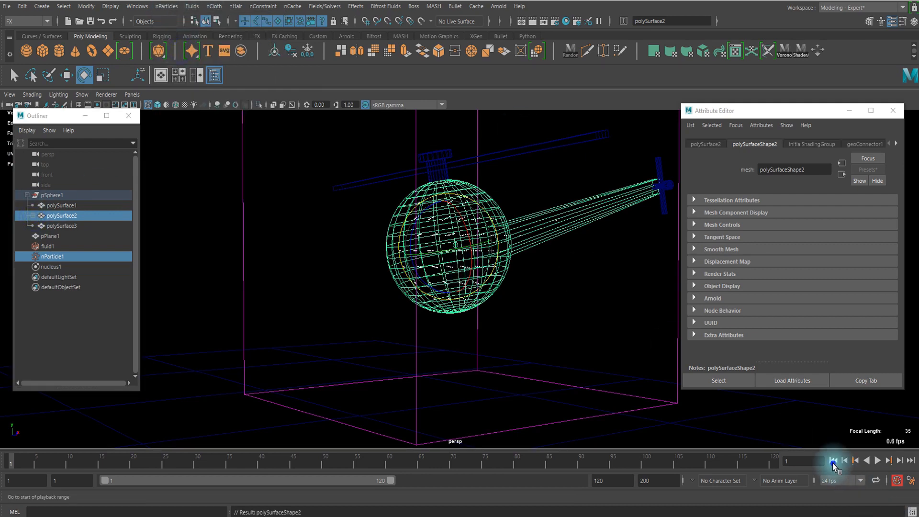
click(878, 461)
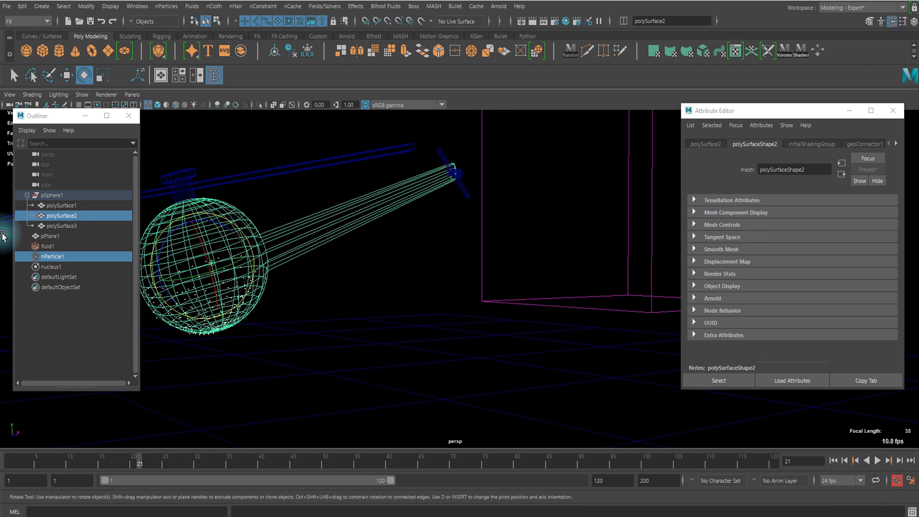
Set nParticle1's Goal Smoothness to 0 and its polySurfaceShape2 goal weight to 1.
click(50, 258)
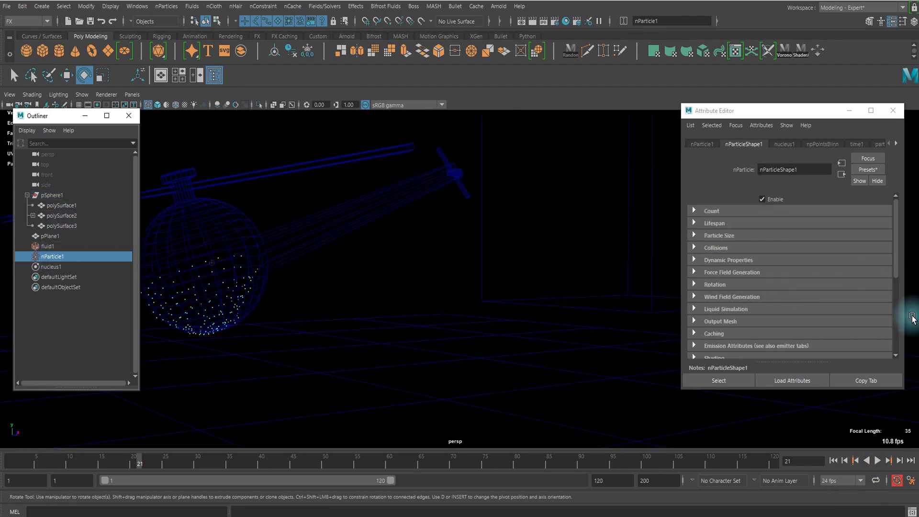
scroll(762, 272, down, 2)
click(740, 254)
click(751, 254)
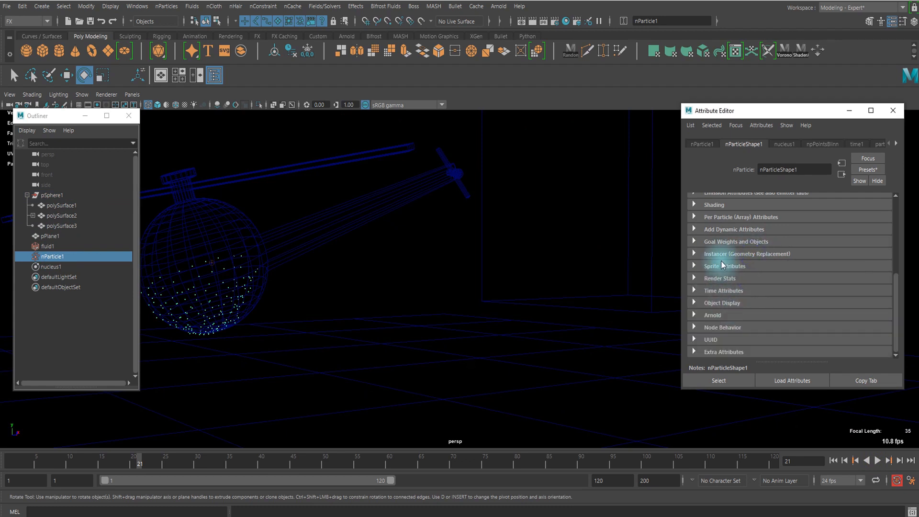
click(693, 242)
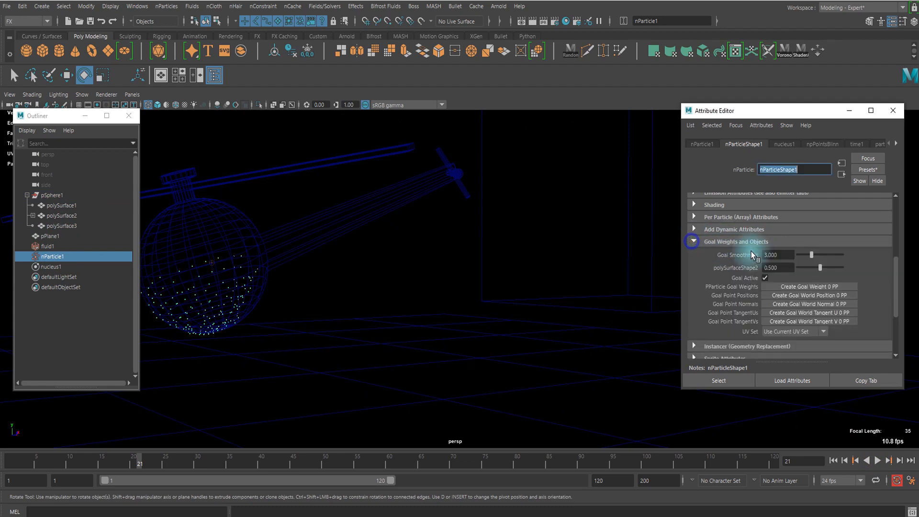
scroll(808, 231, down, 2)
drag(804, 224, 785, 235)
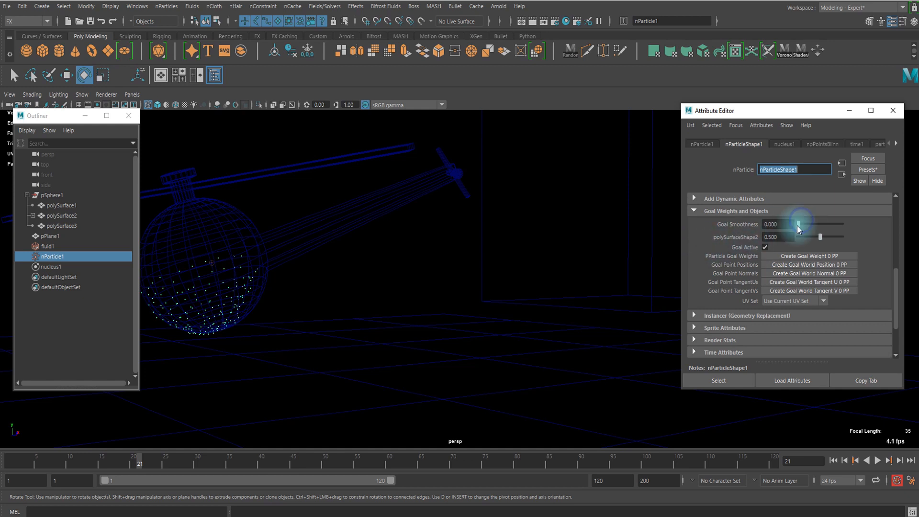
click(776, 224)
drag(817, 242, 896, 240)
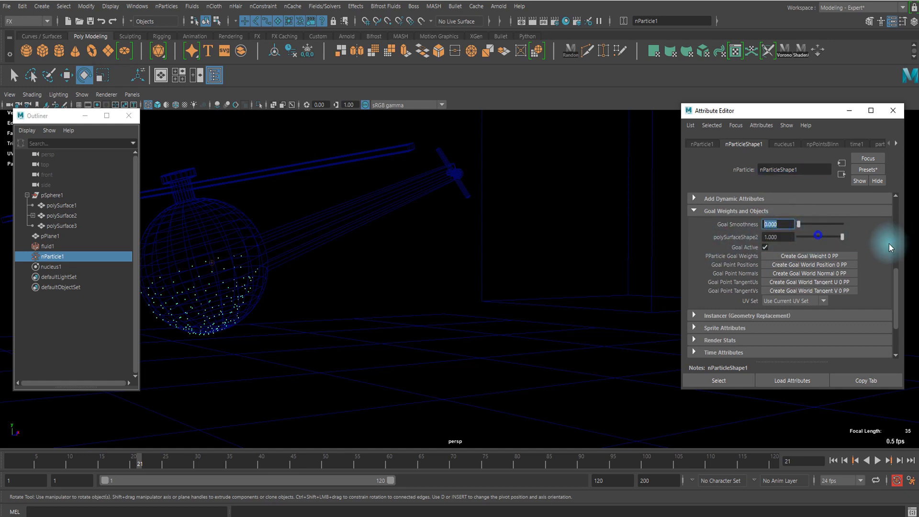
Replay the crash from the first frame to check how the particles follow the helicopter, and return to frame 1.
click(833, 460)
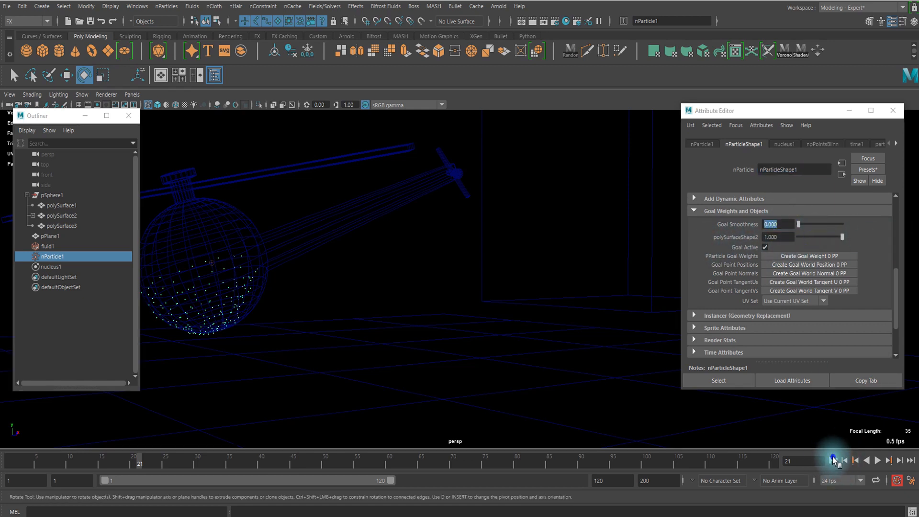
alt+drag(455, 273, 215, 324)
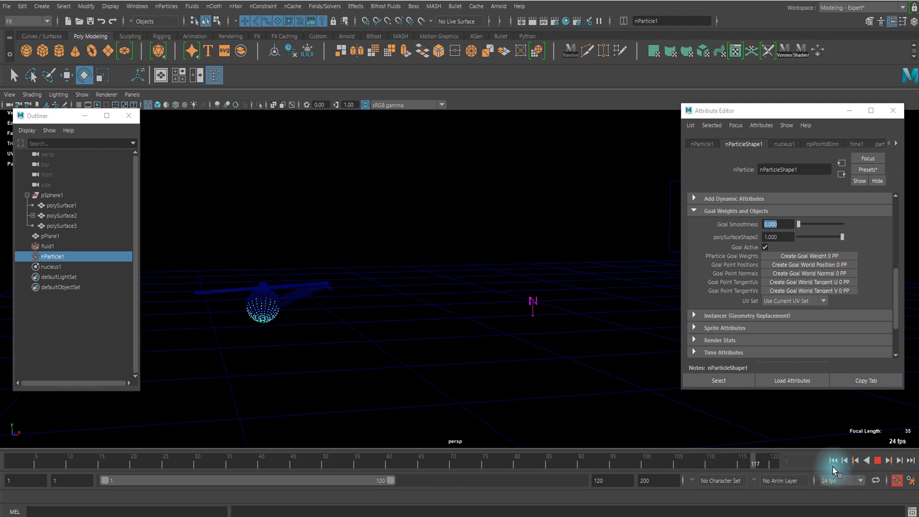
click(878, 460)
click(834, 460)
Select nParticle1 and the ground plane pPlane1 and create a passive collider.
mouse_move(546, 348)
alt+mouse_down()
mouse_move(529, 312)
mouse_move(563, 343)
alt+mouse_up()
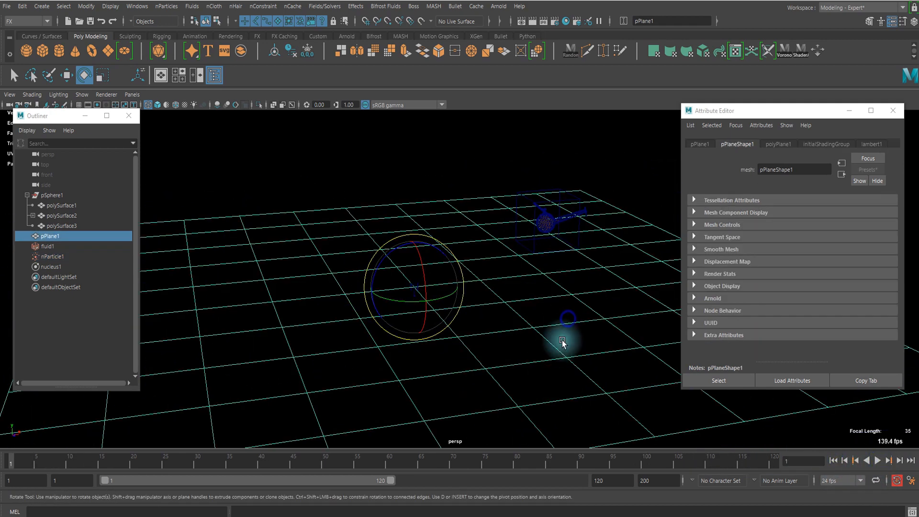
scroll(551, 325, up, 4)
click(58, 258)
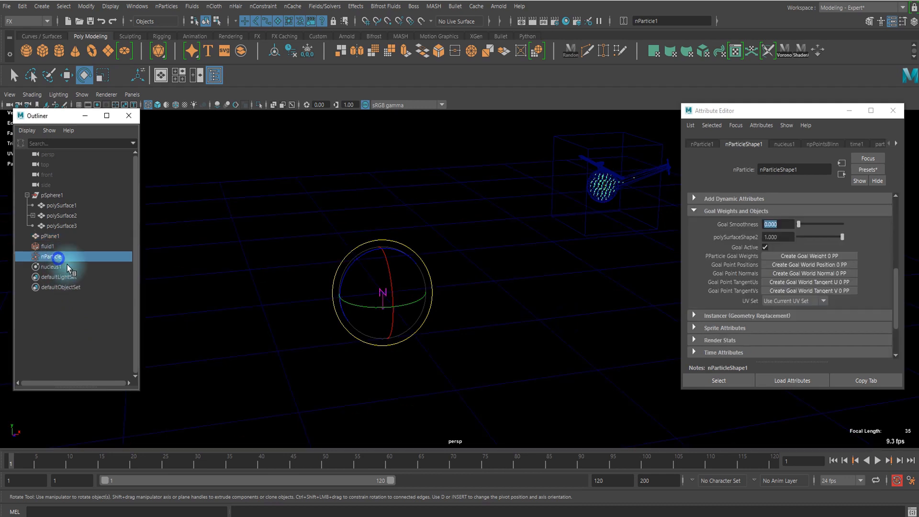
ctrl+click(56, 237)
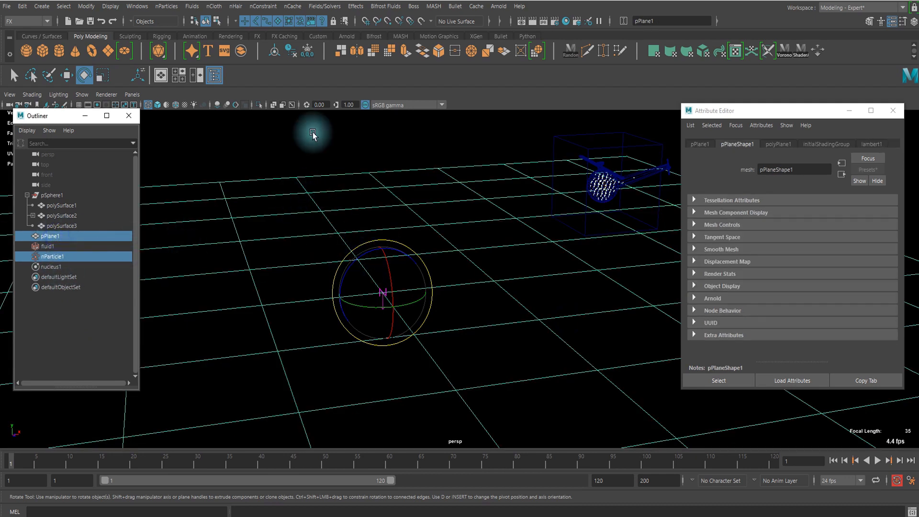
click(173, 7)
mouse_move(208, 8)
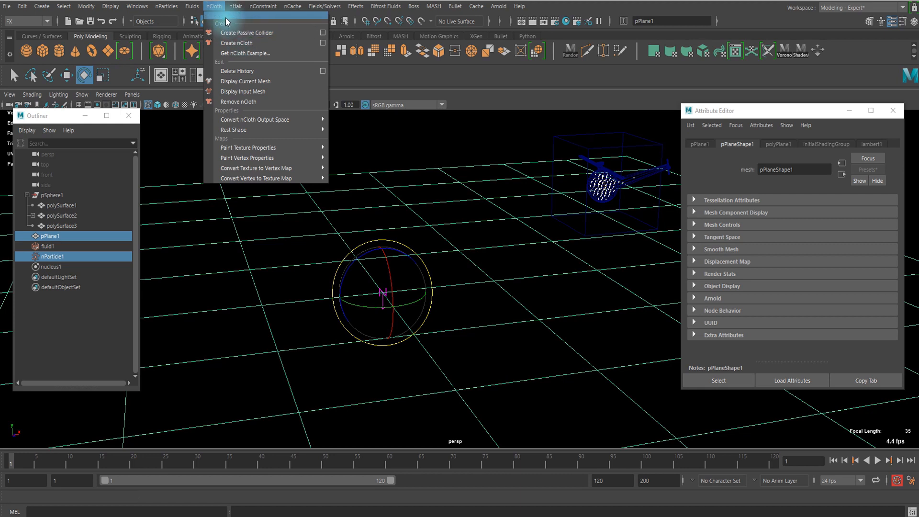
click(235, 32)
click(322, 167)
alt+drag(322, 168, 374, 231)
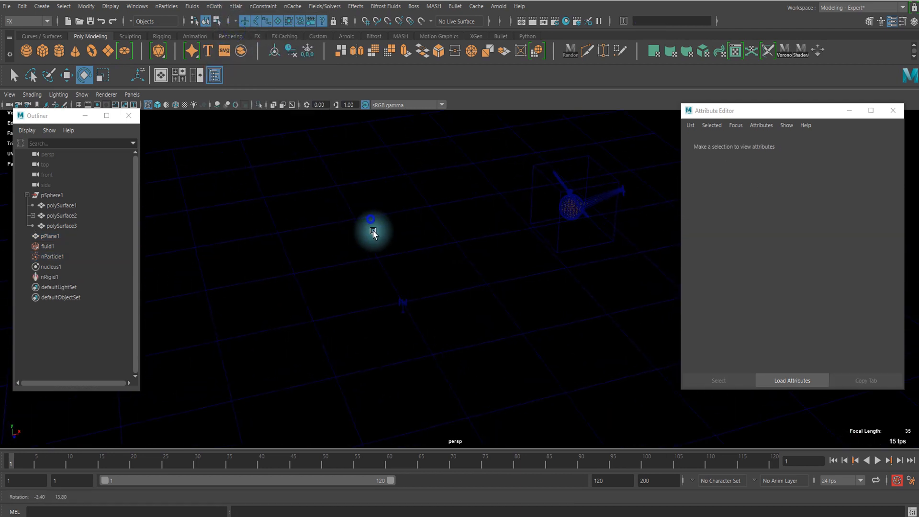
click(212, 6)
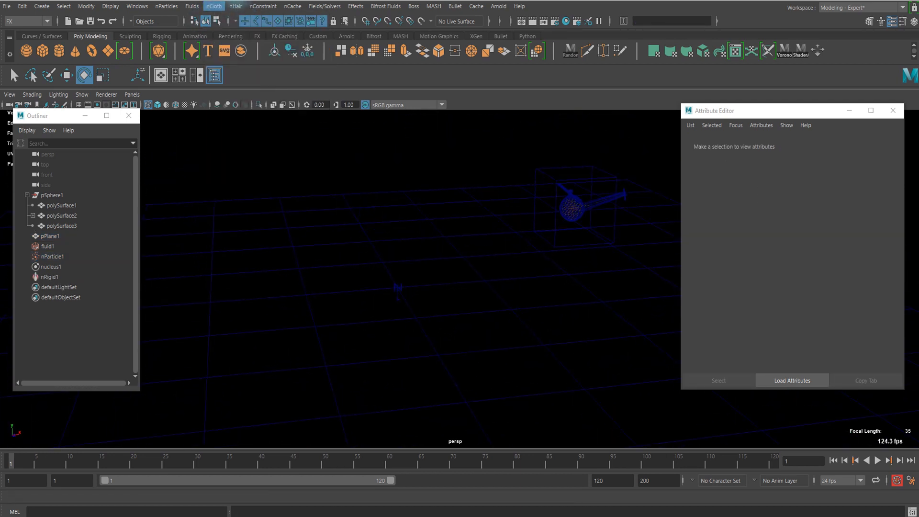
alt+drag(429, 238, 413, 248)
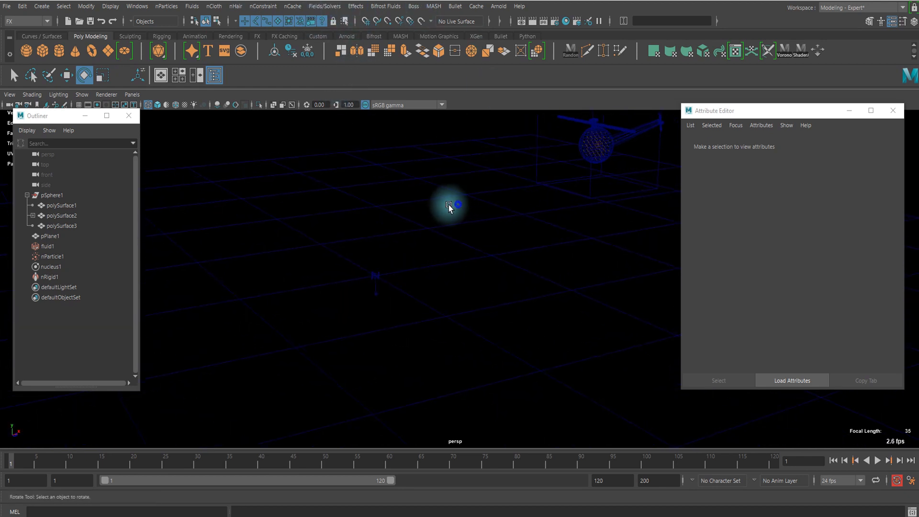
click(193, 6)
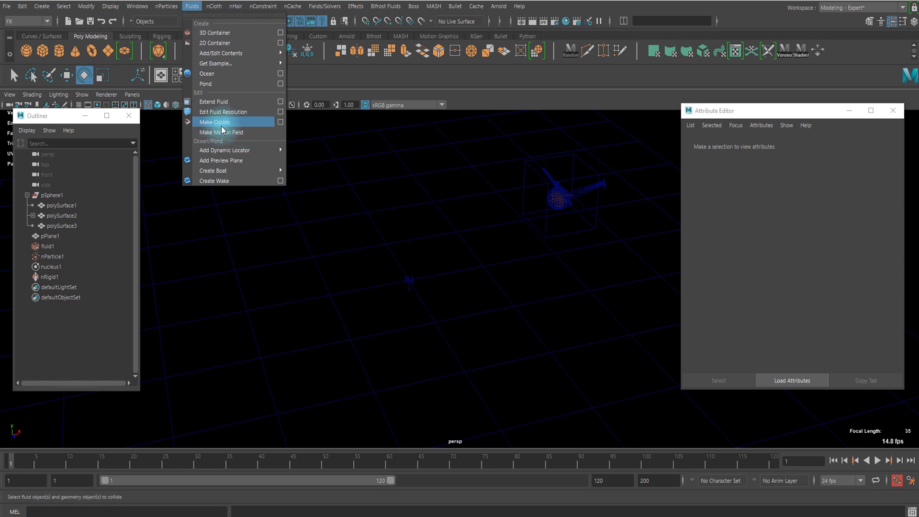
click(355, 135)
Play the simulation to examine the particles as the helicopter crosses the ground plane, and rewind to frame 1.
alt+drag(375, 142, 531, 286)
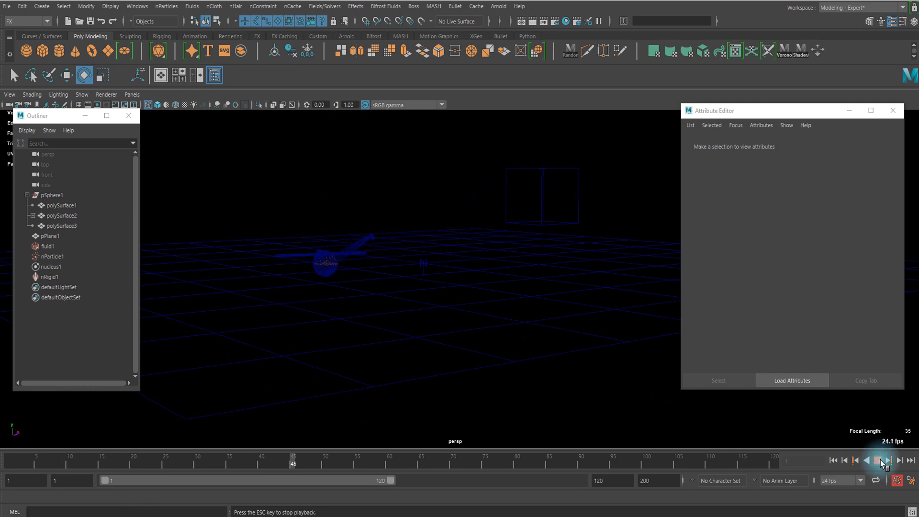
alt+right_drag(162, 201, 228, 237)
alt+middle_drag(227, 237, 464, 207)
alt+middle_drag(328, 219, 324, 233)
alt+middle_drag(402, 144, 405, 182)
click(878, 460)
click(831, 463)
Open the Particle Collision Event Editor for nParticle1 and name the event "explode".
alt+middle_drag(555, 156, 432, 221)
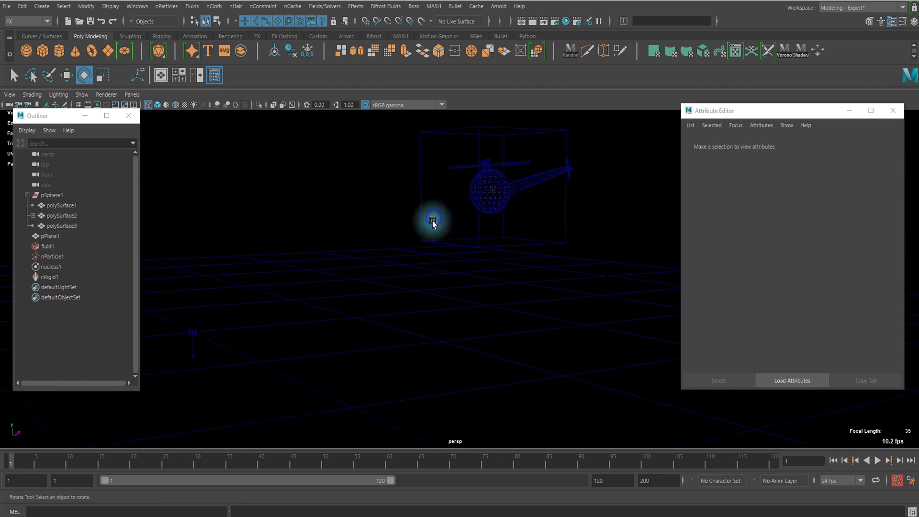
click(45, 257)
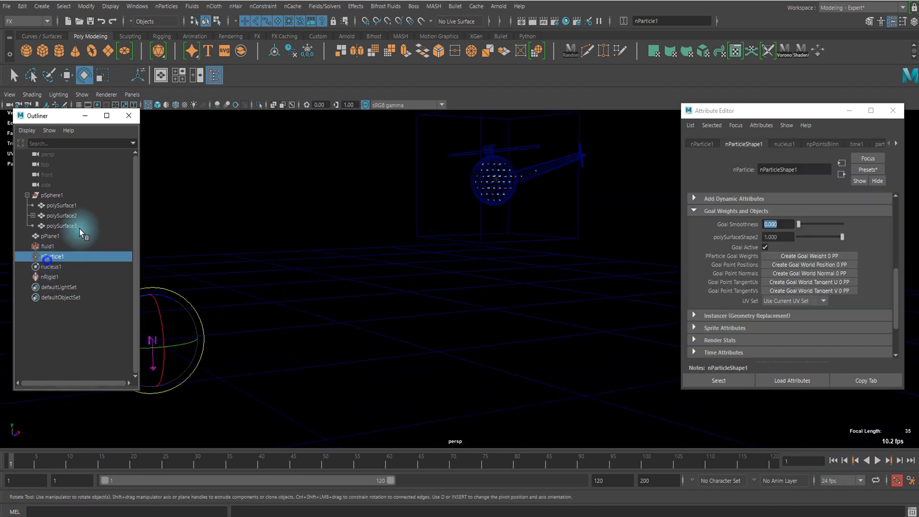
click(166, 7)
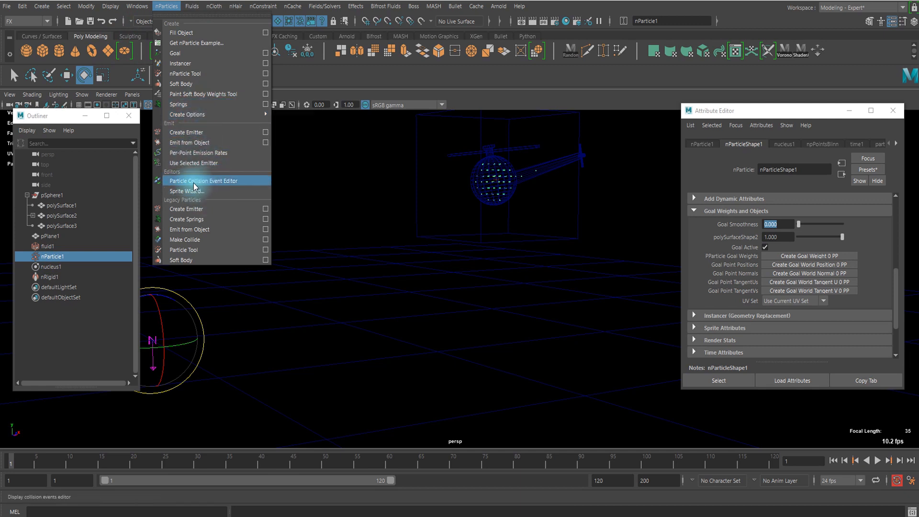
click(246, 183)
drag(132, 83, 246, 58)
click(279, 191)
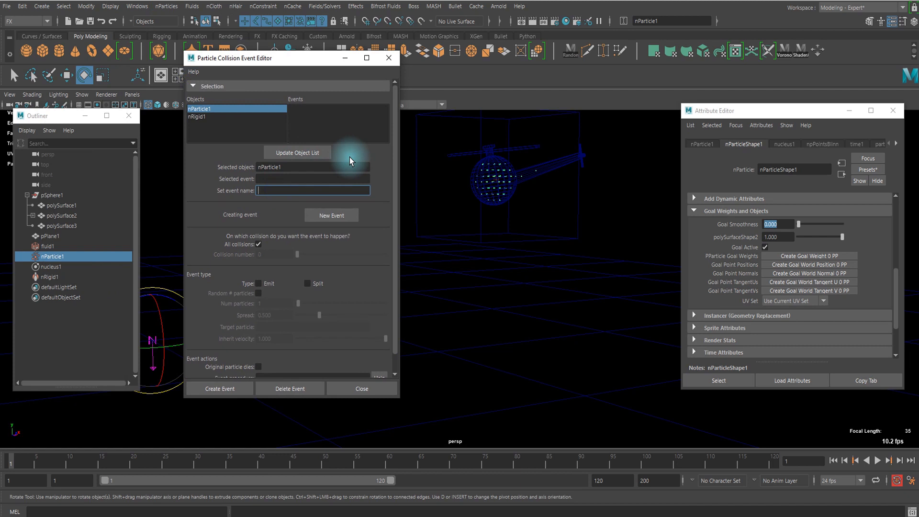
text(explode)
scroll(364, 223, down, 1)
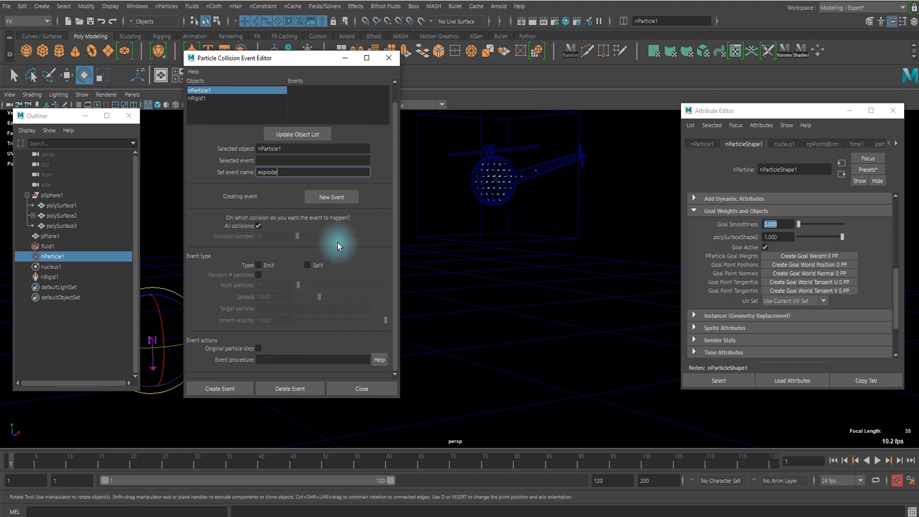
Create the explode event with type Emit and Original particle dies enabled.
click(266, 265)
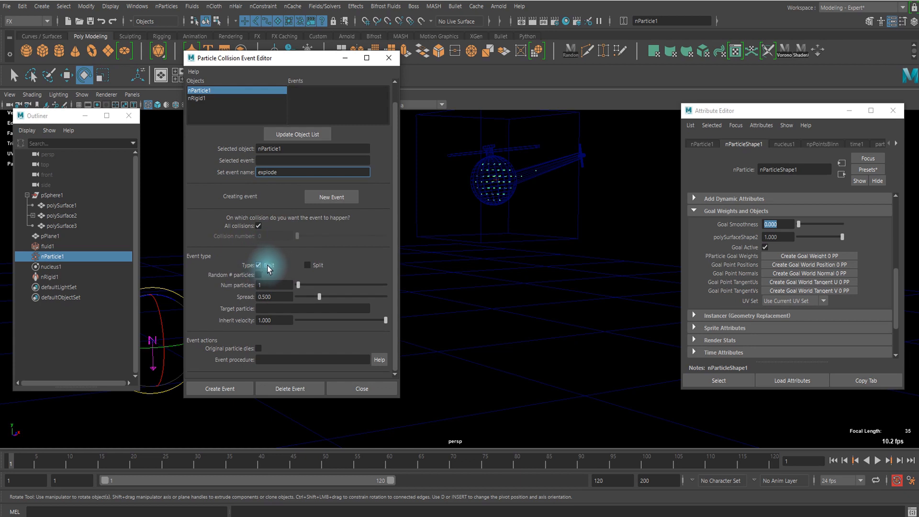
double_click(276, 285)
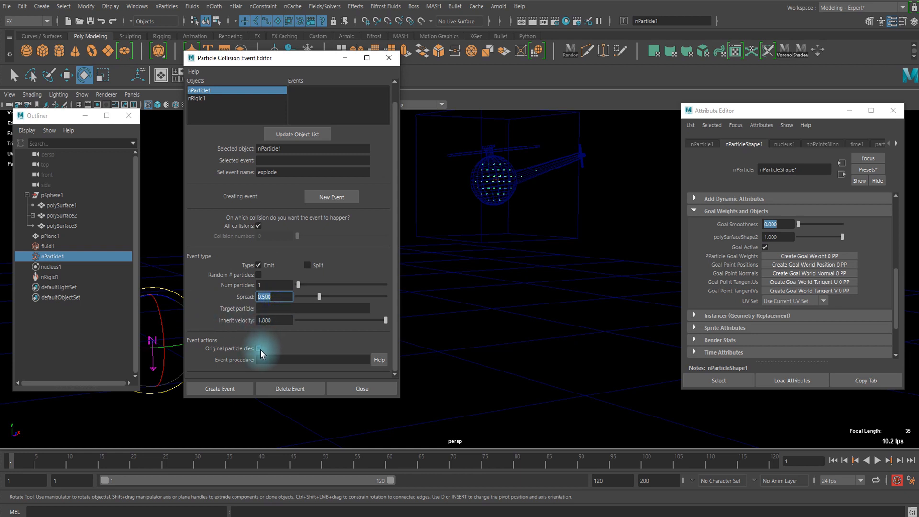
click(259, 349)
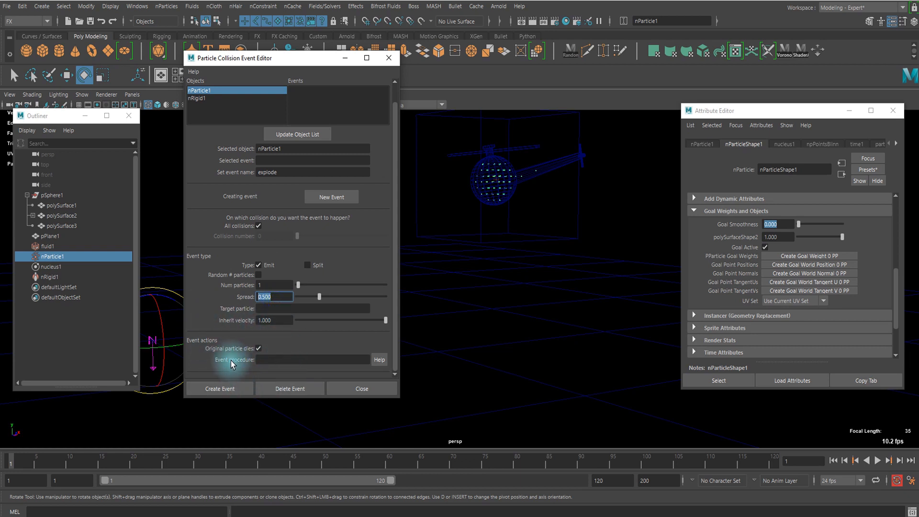
click(233, 389)
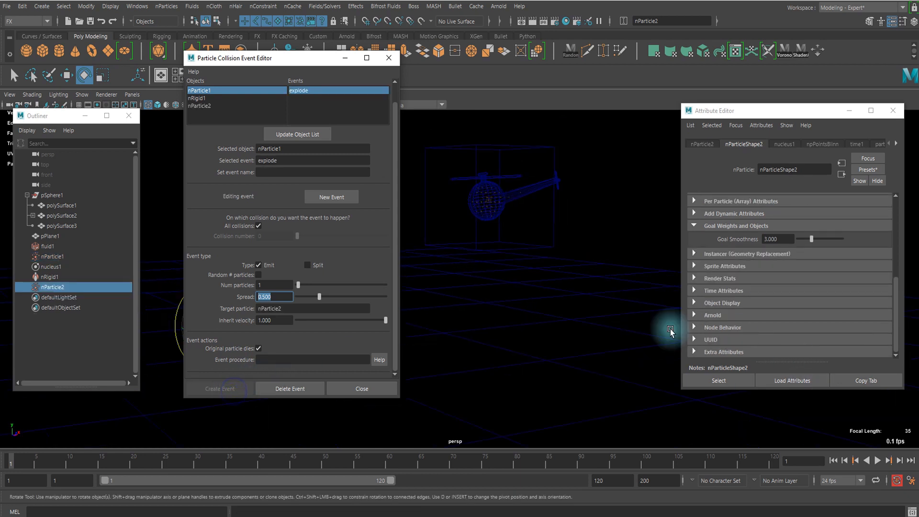
Move the Particle Collision Event Editor clear of the scene and start playing the simulation.
alt+middle_drag(460, 338, 537, 271)
scroll(575, 309, down, 5)
alt+drag(551, 313, 539, 330)
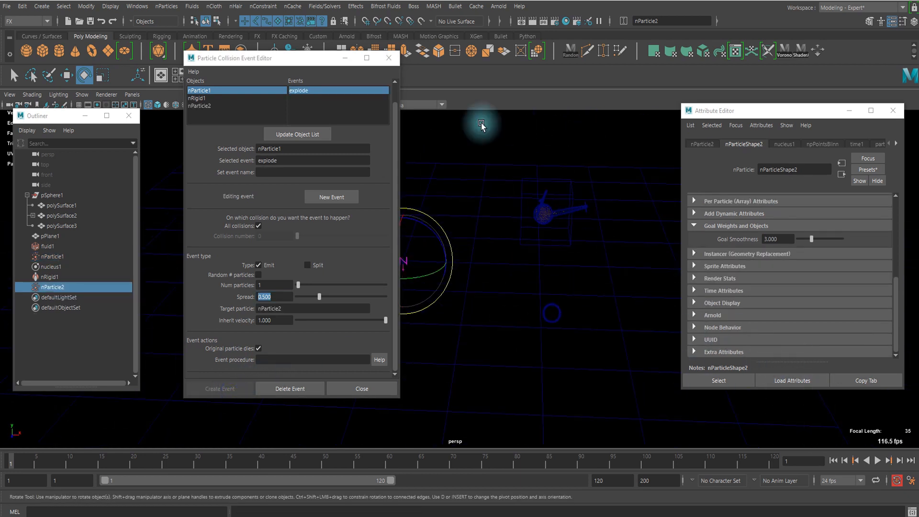
click(234, 58)
drag(222, 63, 28, 77)
click(878, 461)
Switch the viewport to shaded display and watch the helicopter's impact on the ground plane during playback.
alt+drag(534, 331, 479, 322)
alt+drag(415, 202, 439, 180)
drag(99, 67, 99, 121)
click(157, 104)
alt+middle_drag(478, 304, 443, 288)
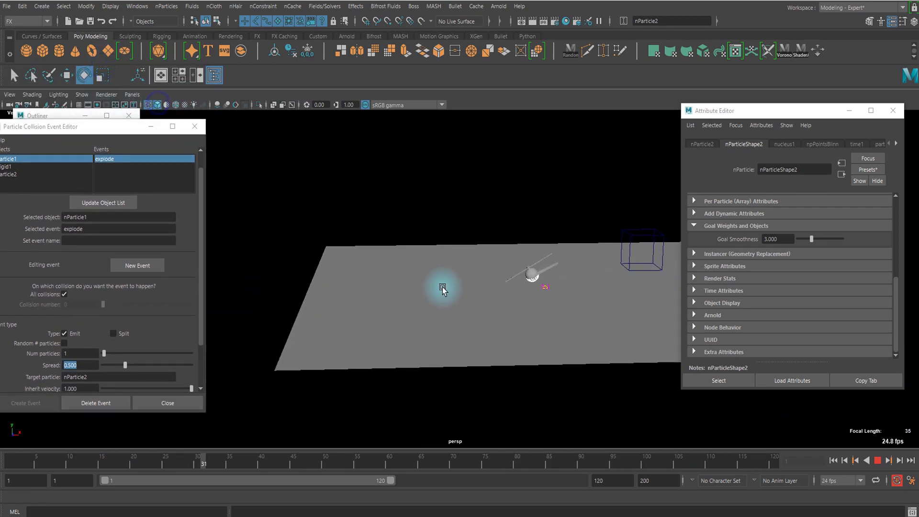
Replay the simulation from the first frame and stop it shortly after the particles burst from the impact.
scroll(443, 289, up, 3)
click(833, 461)
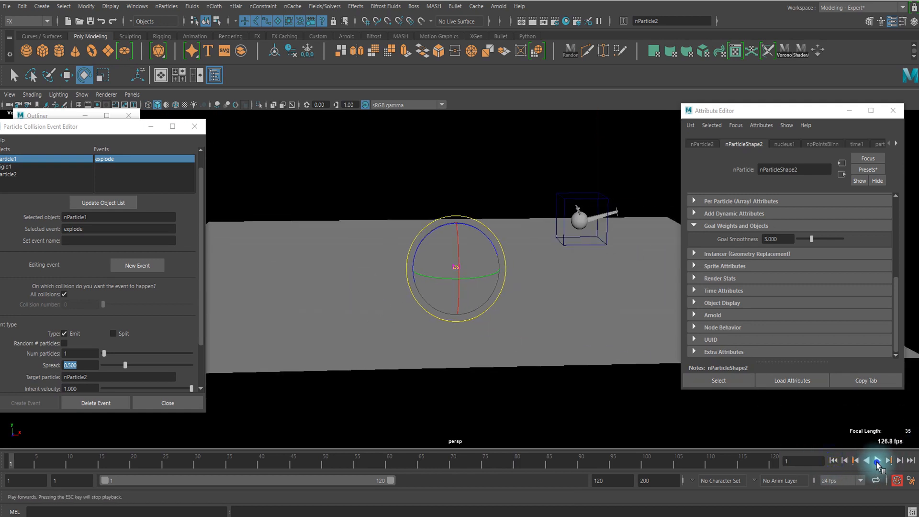
click(877, 462)
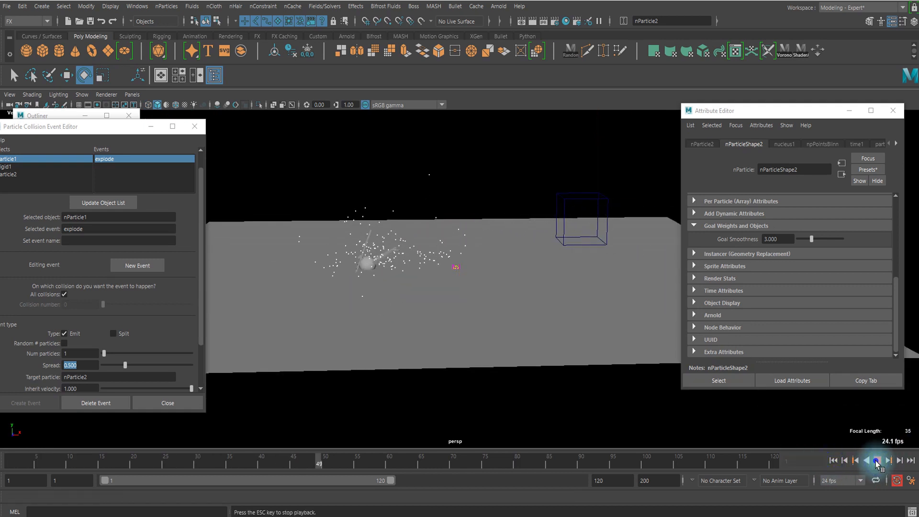
click(877, 462)
Set the Mass of nParticleShape2 to 2 in its dynamic properties and replay the simulation from the start.
scroll(823, 263, up, 8)
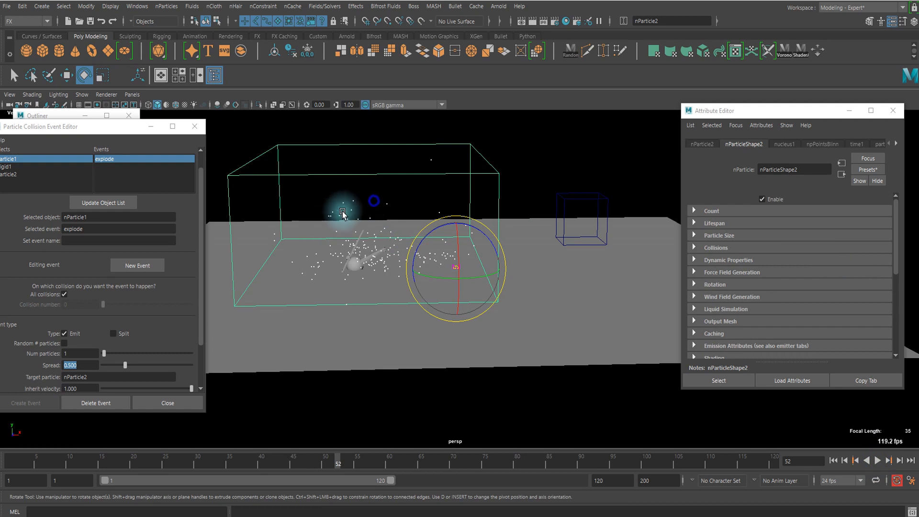
click(723, 237)
click(725, 236)
click(723, 247)
click(724, 247)
scroll(743, 230, down, 5)
scroll(765, 233, up, 4)
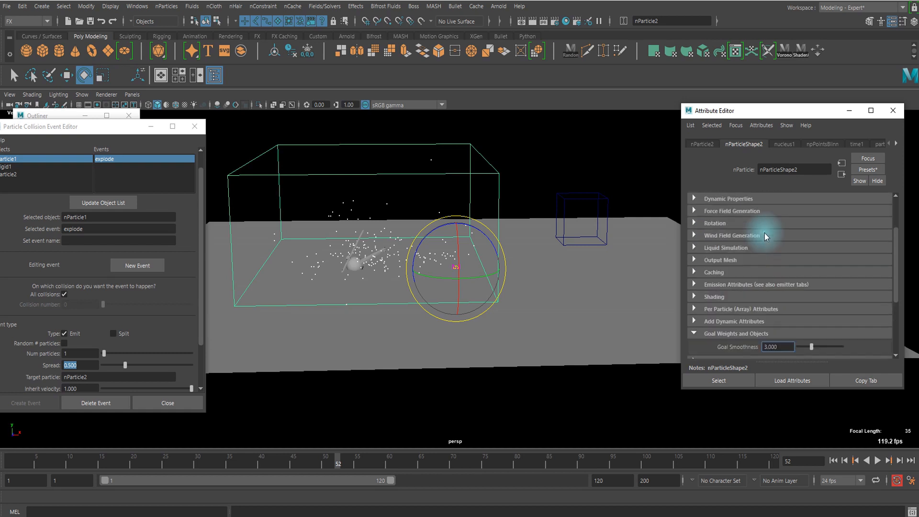
click(728, 229)
scroll(766, 268, down, 2)
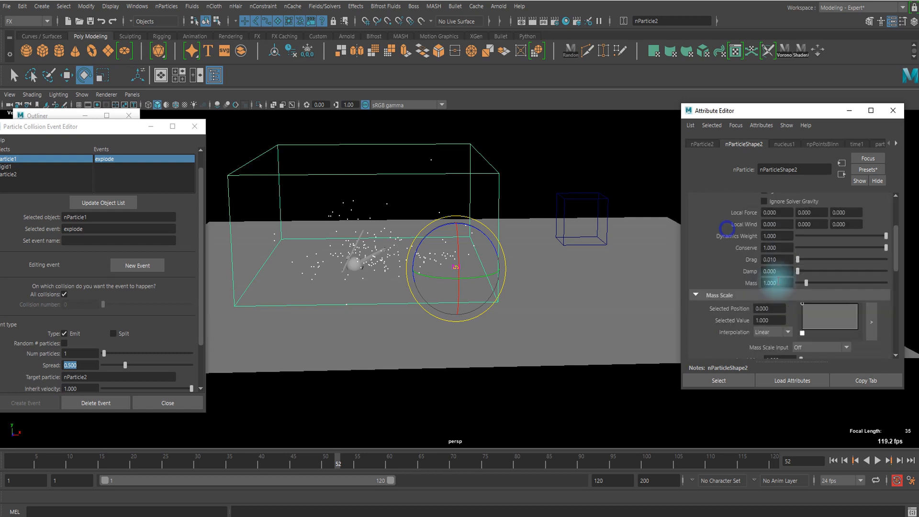
text(2)
key(Return)
click(835, 460)
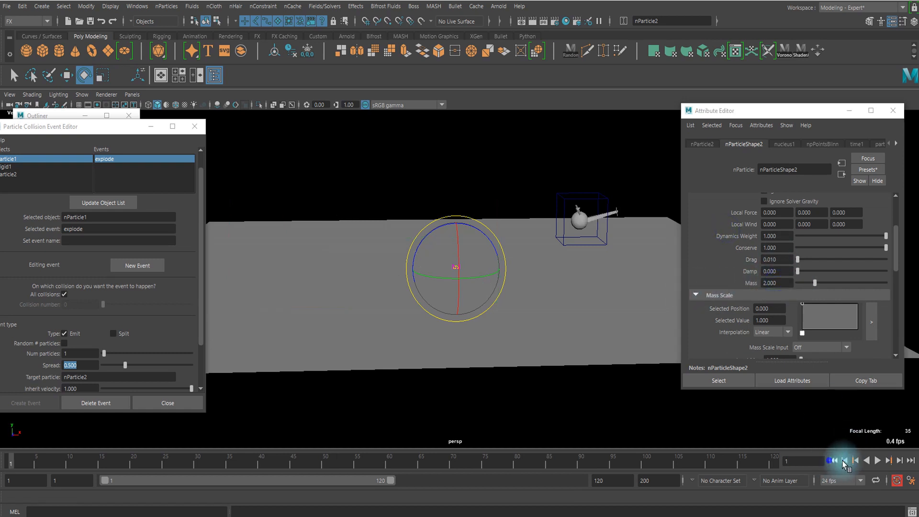
click(876, 460)
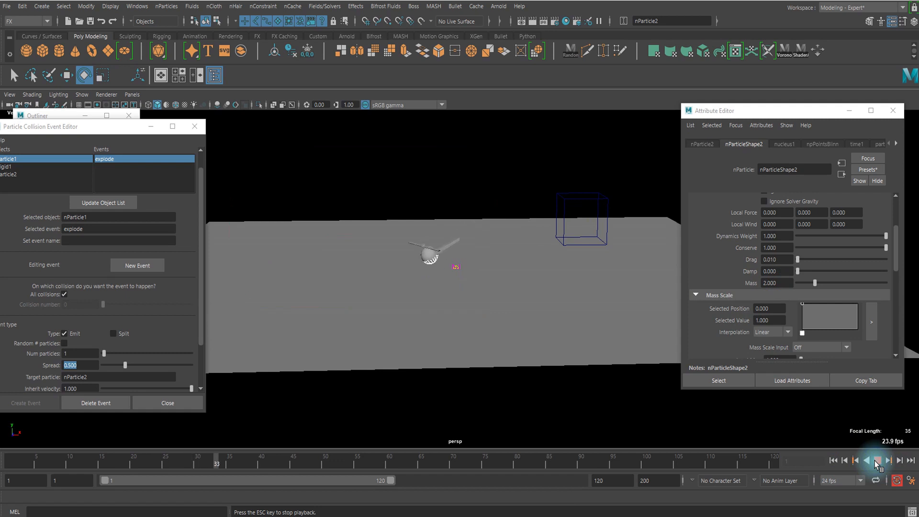
click(874, 461)
Try a Mass of -5 and then 10 for nParticleShape2, and replay the crash from the first frame.
drag(777, 283, 753, 284)
text(-5)
key(Return)
double_click(771, 283)
text(10)
key(Return)
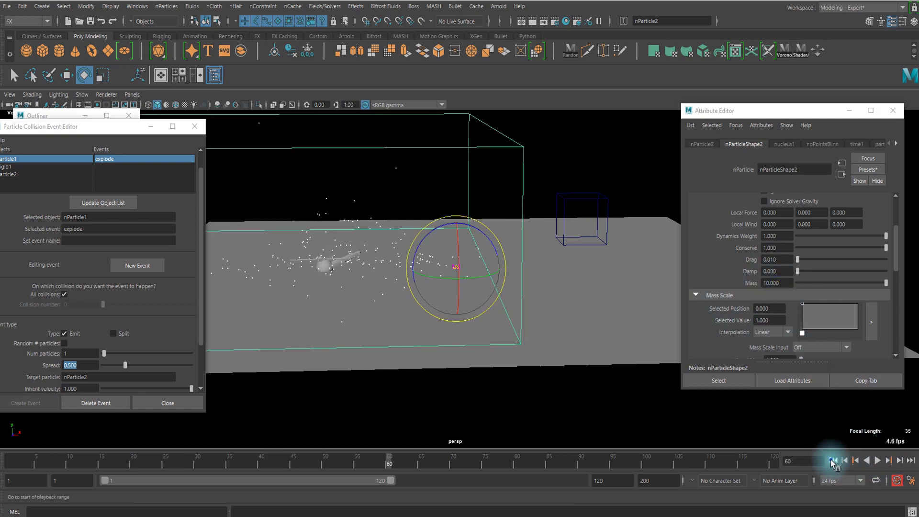
click(834, 460)
click(877, 461)
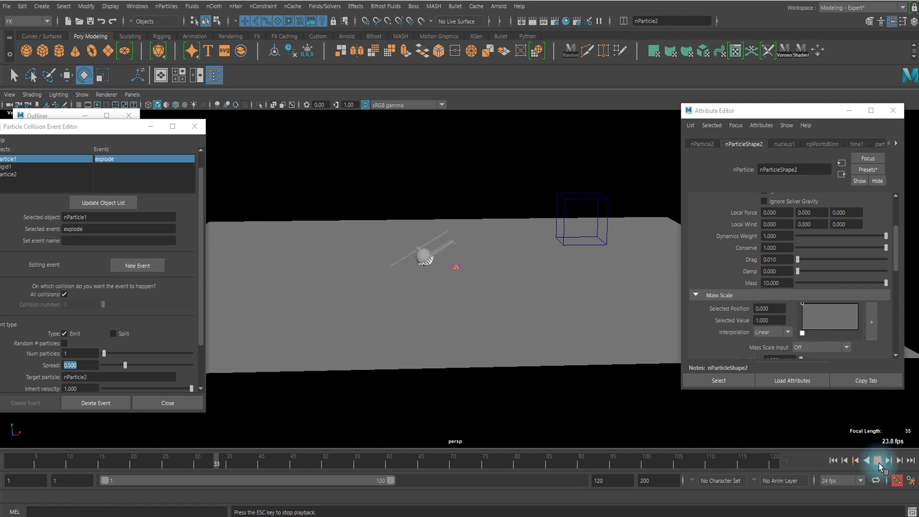
click(878, 461)
Set the particle Radius of nParticleShape2 to 0.1 and play on to check the scattered particles.
scroll(814, 288, up, 3)
click(711, 223)
click(713, 223)
click(718, 210)
click(726, 209)
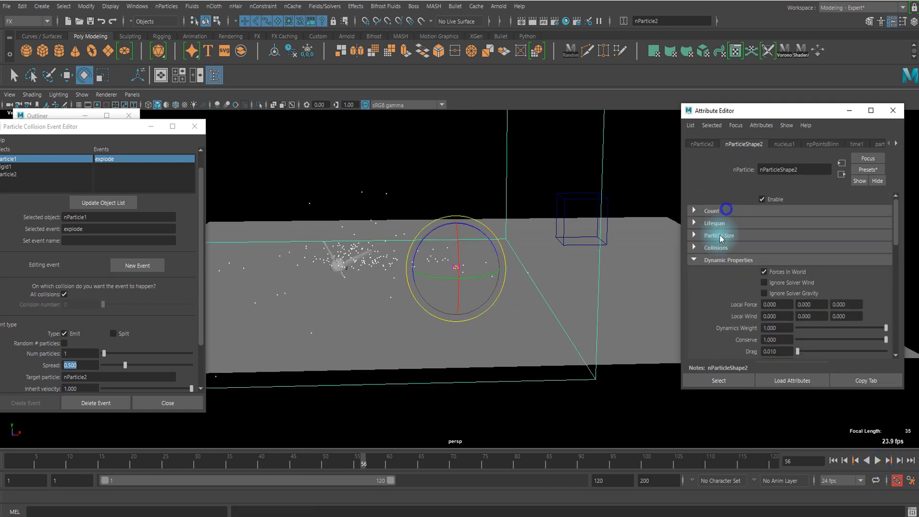
click(726, 236)
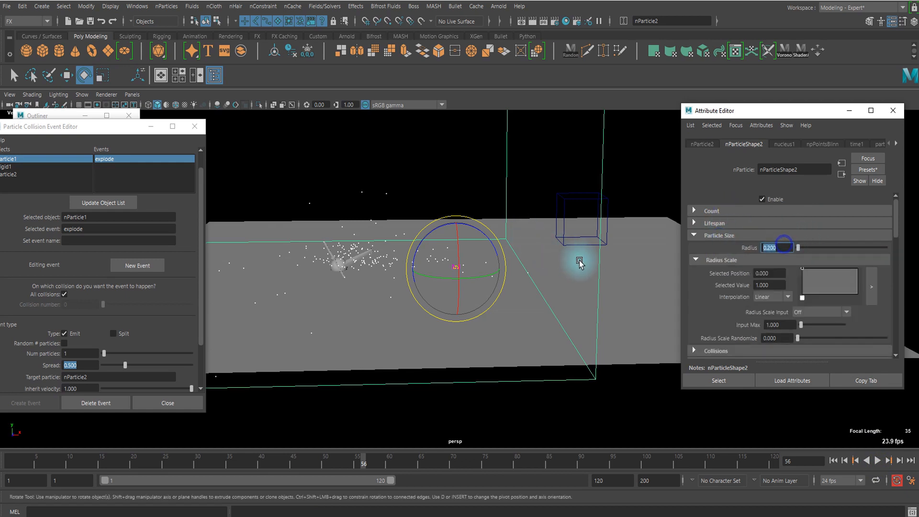
click(878, 461)
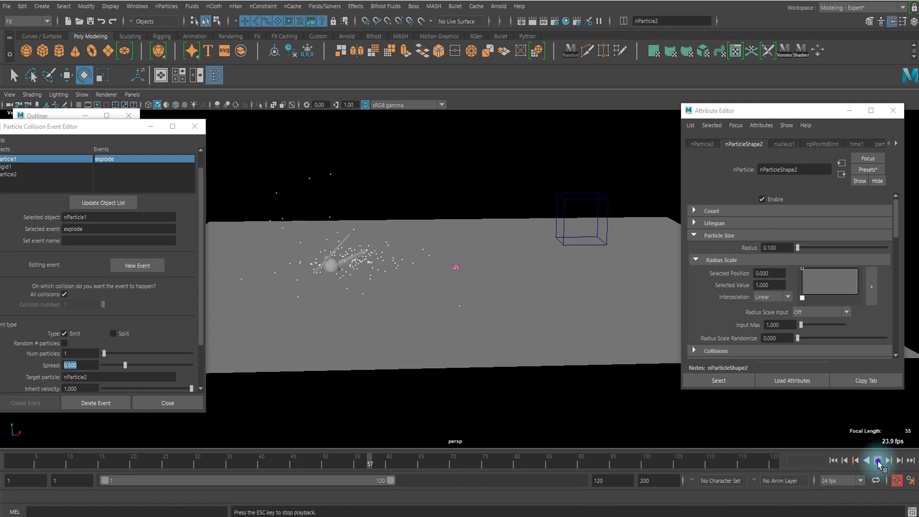
click(879, 462)
Reduce the particle Radius of nParticleShape2 to 0.01 and replay the simulation from the start.
drag(779, 248, 720, 254)
text(0.01)
key(Return)
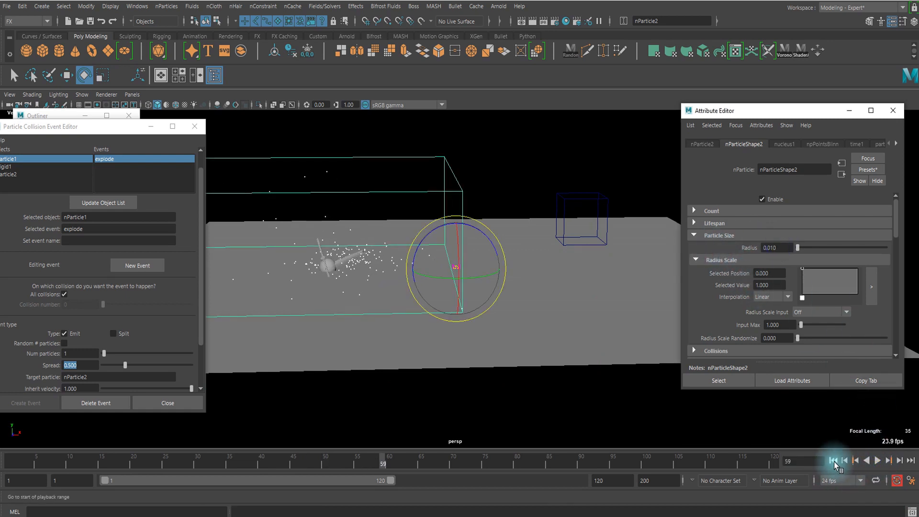
click(834, 461)
click(878, 461)
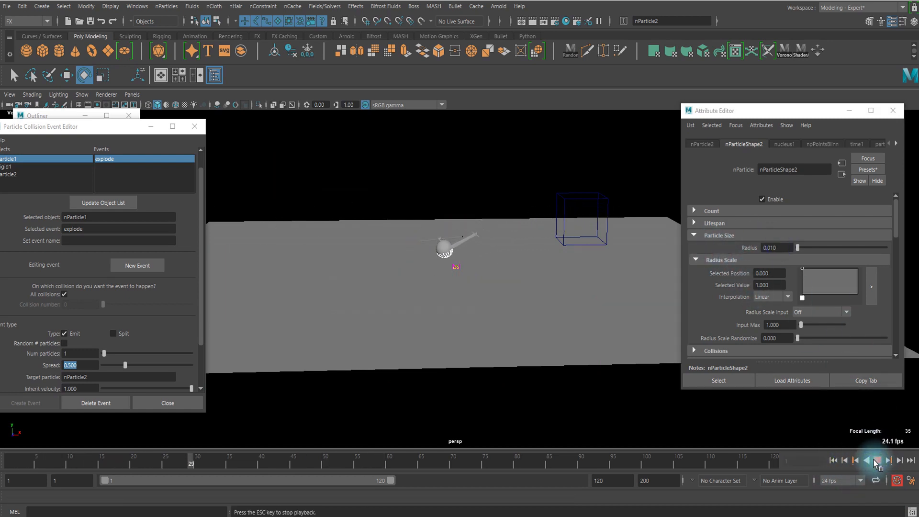
click(877, 461)
Set the Solver Display of nParticleShape2 to Collision Thickness in its collision settings.
scroll(805, 249, down, 10)
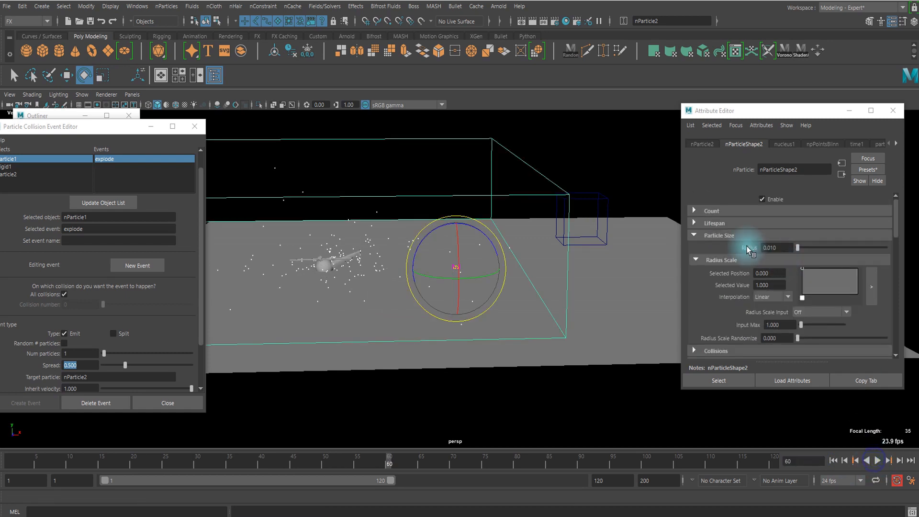
scroll(744, 262, up, 4)
click(716, 257)
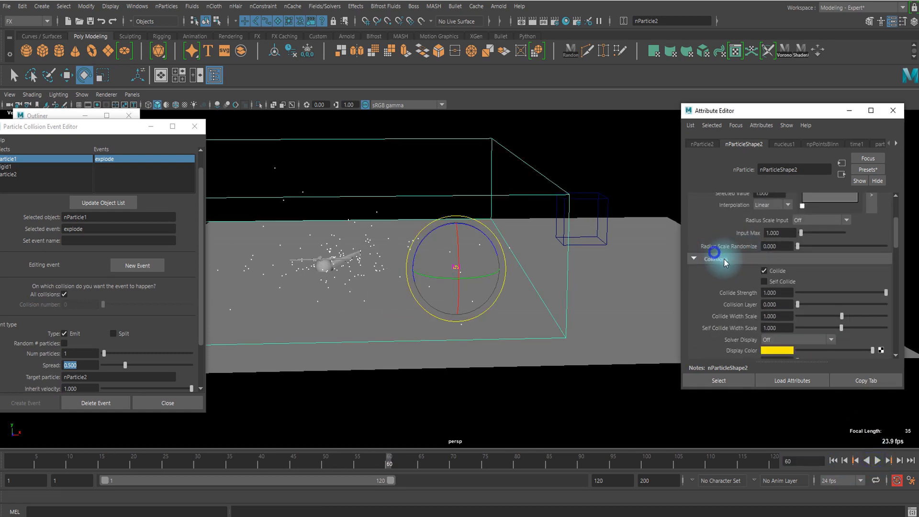
scroll(752, 263, down, 2)
click(771, 278)
click(801, 300)
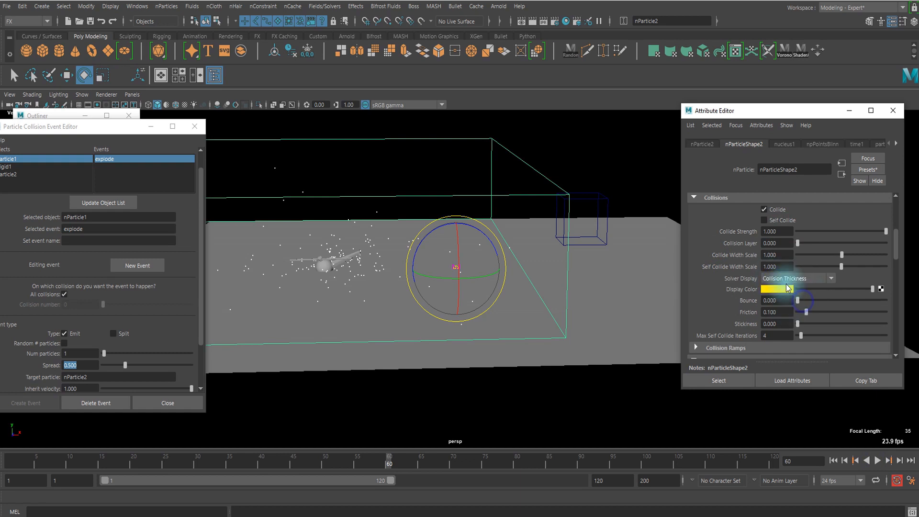
Raise the particle Radius of nParticleShape2 to about 0.11 and replay the crash from the first frame.
scroll(780, 216, up, 5)
drag(803, 252, 798, 247)
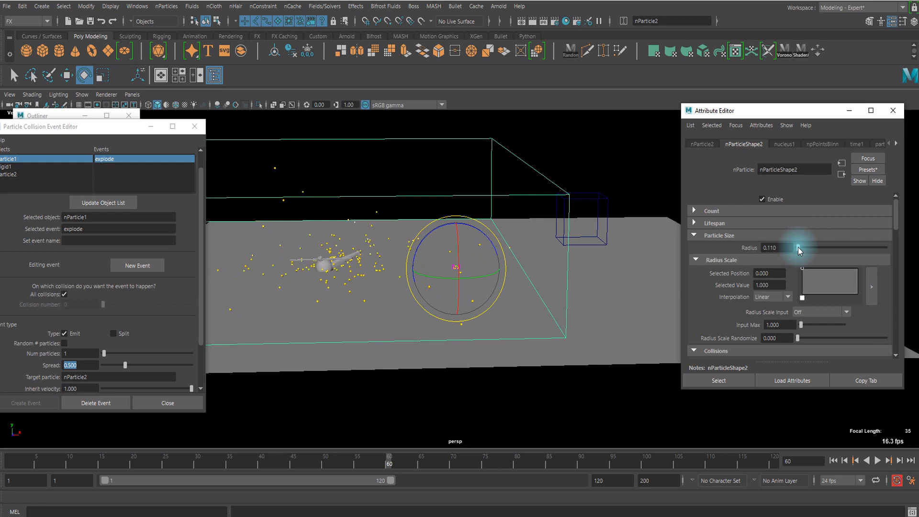
scroll(804, 283, down, 10)
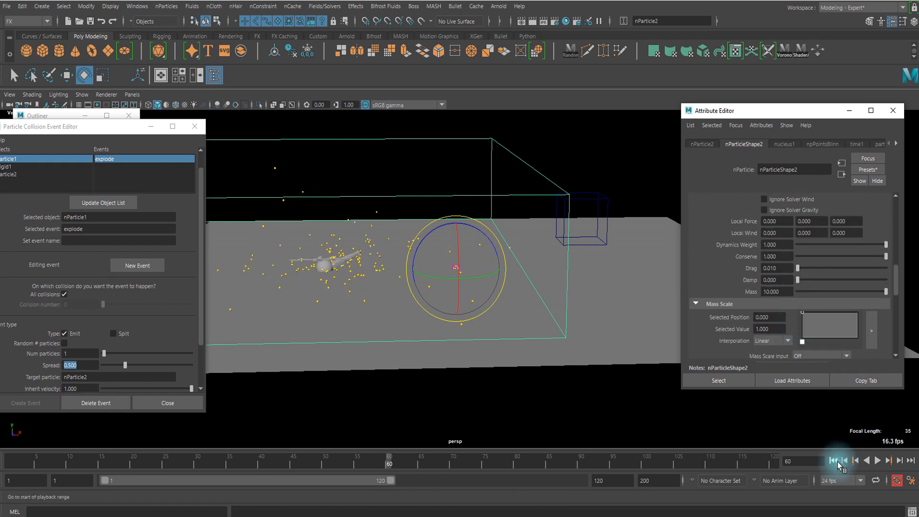
click(834, 461)
click(875, 462)
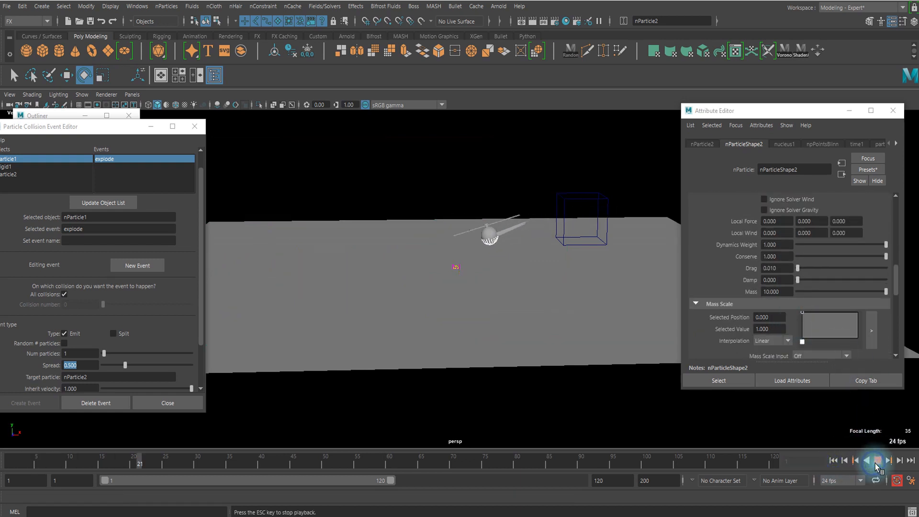
click(877, 462)
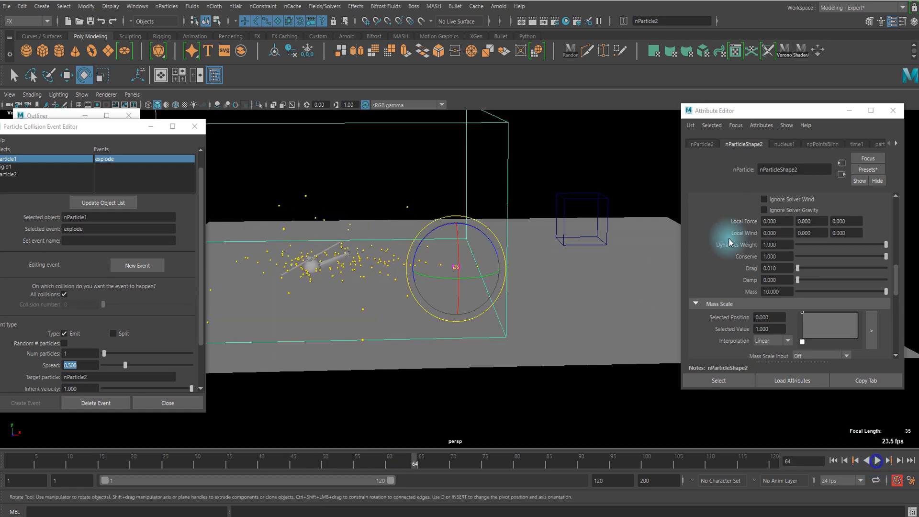
Switch the Solver Display of nParticleShape2 to Off.
scroll(809, 271, up, 5)
click(784, 246)
click(789, 255)
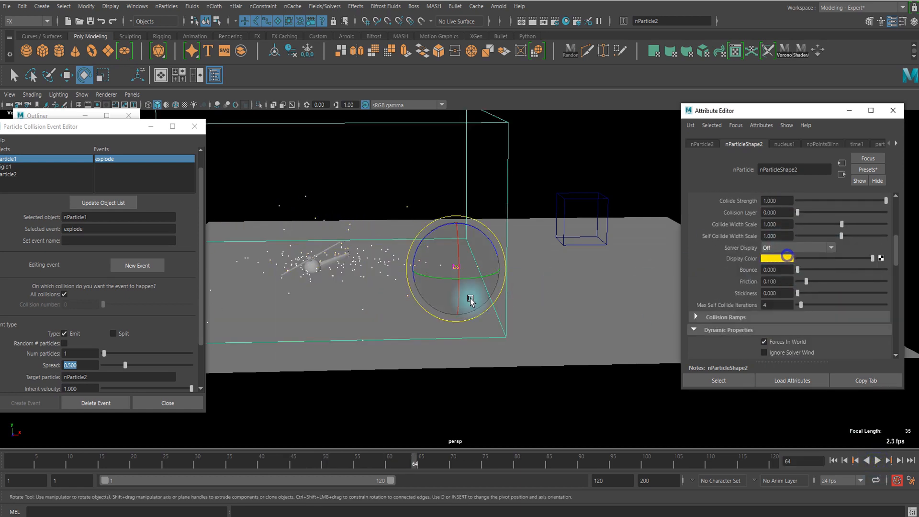
Set the Mass of nParticleShape2 to 100 and its Damp to 0.01, then replay the simulation from the start.
alt+drag(468, 293, 500, 290)
scroll(817, 312, down, 2)
scroll(809, 306, down, 4)
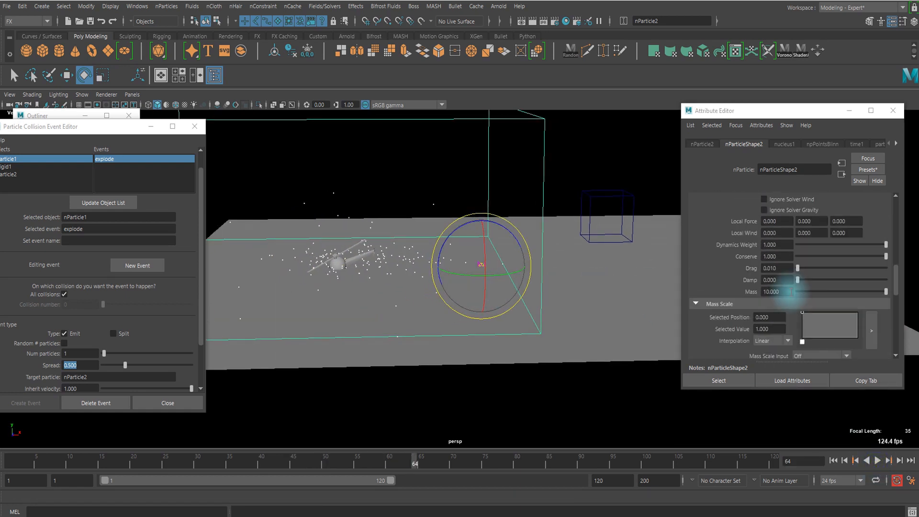
click(790, 290)
text(100)
click(775, 280)
text(.01)
key(Return)
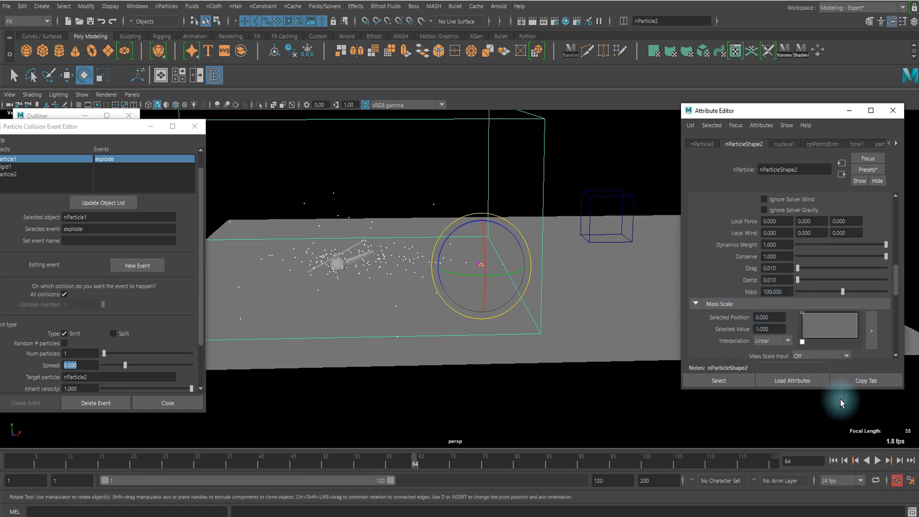
click(837, 459)
click(878, 460)
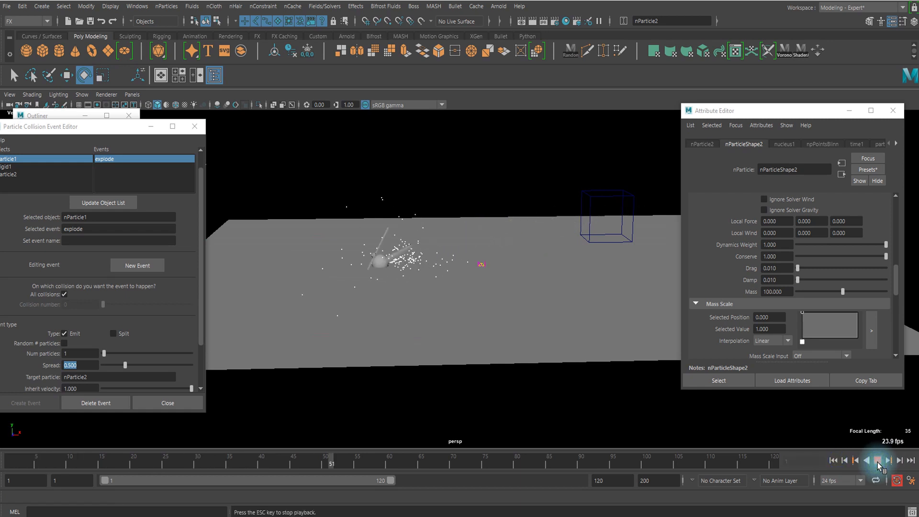
click(878, 463)
Set the Mass of nParticleShape2 to 10.
drag(785, 292, 708, 308)
text(10)
key(Return)
Close the Particle Collision Event Editor.
click(448, 272)
drag(75, 126, 241, 140)
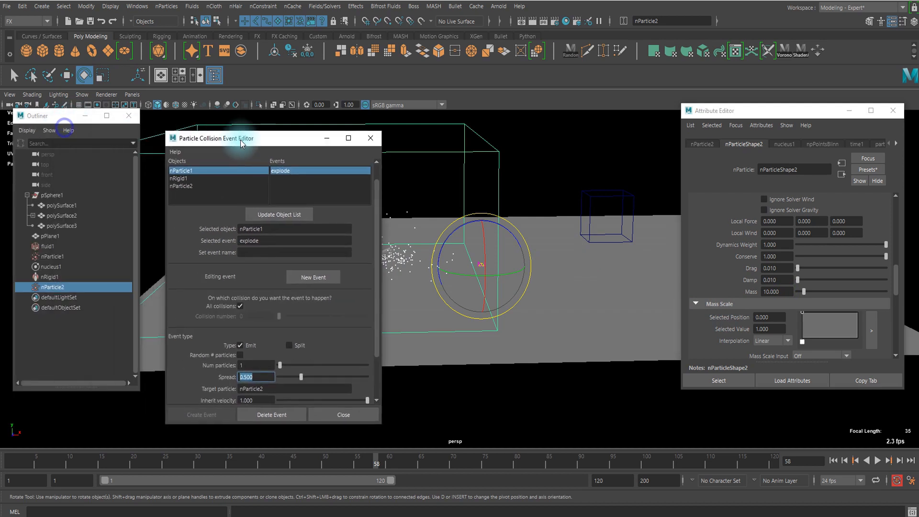
click(371, 139)
Raise the Friction of the ground plane's nRigidShape1 to about 0.516 and replay the simulation from the start.
click(52, 286)
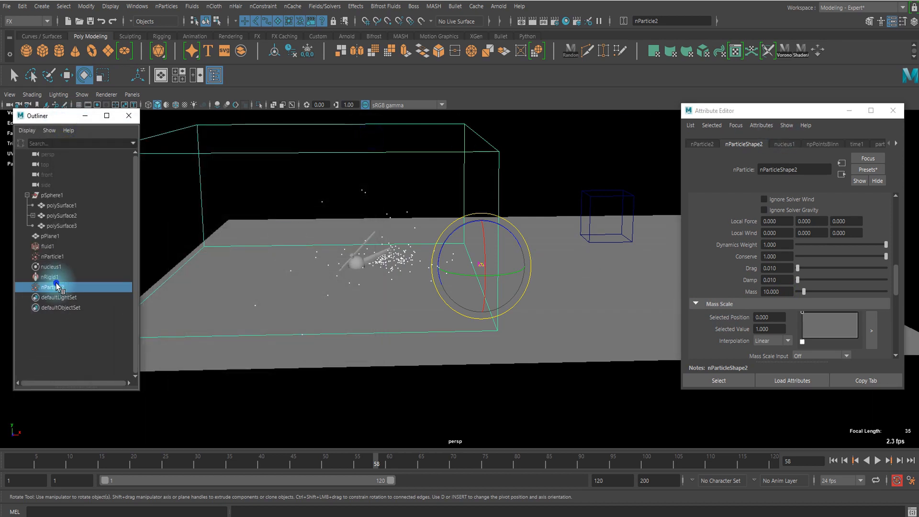
click(632, 303)
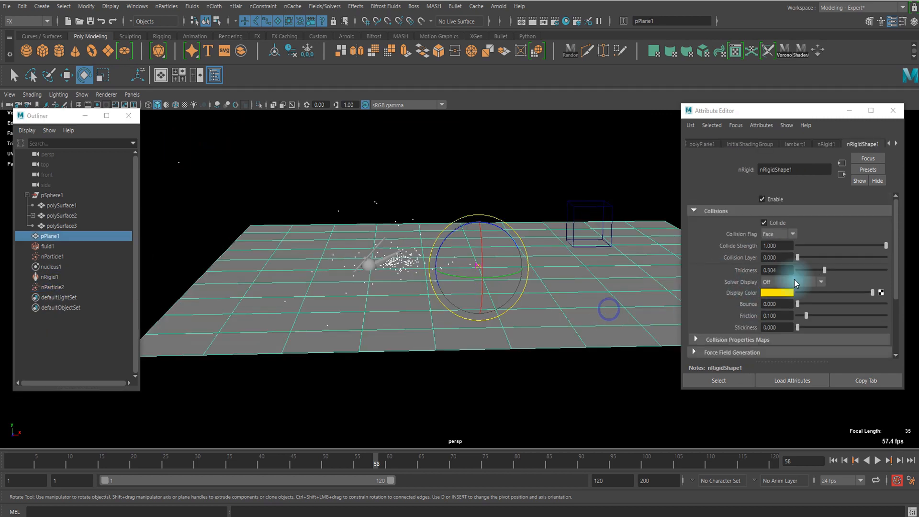
scroll(795, 286, down, 2)
drag(807, 285, 837, 287)
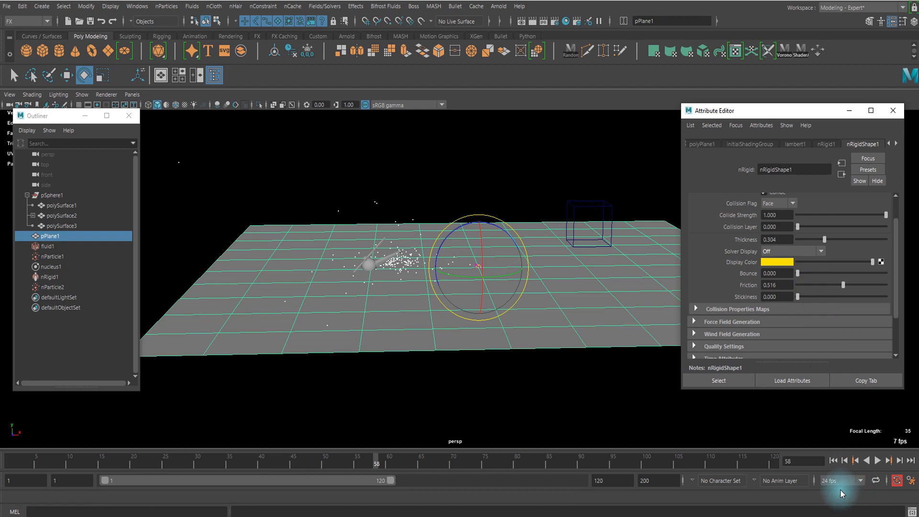
click(834, 460)
click(875, 461)
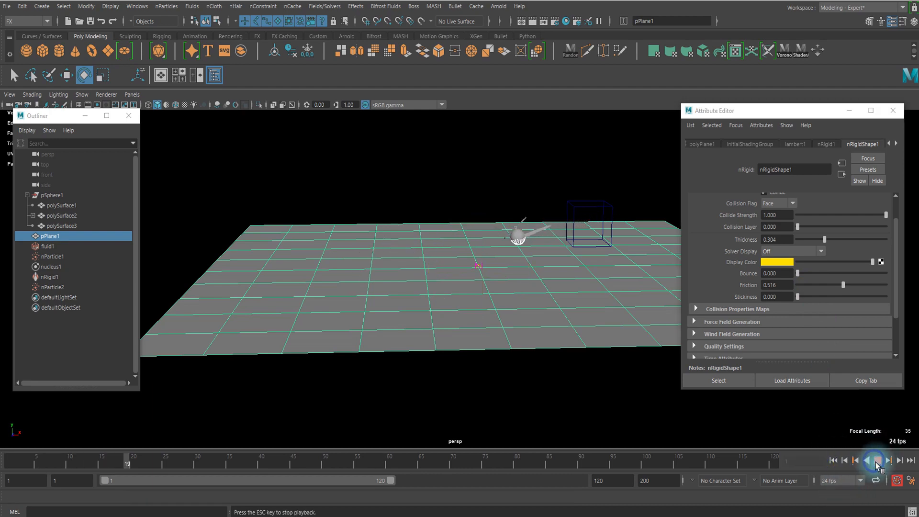
click(875, 462)
Examine the scattered debris up close, select nParticle2, and replay the crash from a wider view.
scroll(421, 345, up, 3)
alt+drag(416, 352, 409, 395)
click(465, 373)
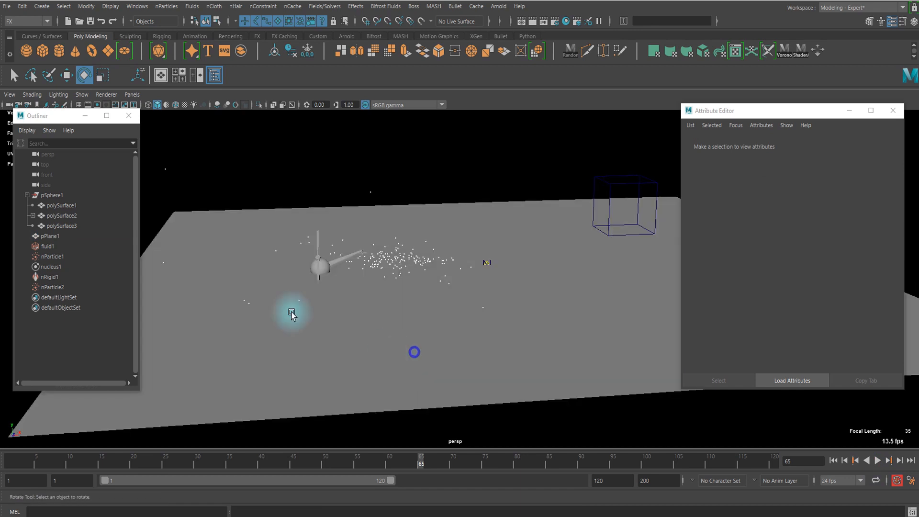
click(64, 288)
scroll(509, 311, down, 3)
alt+drag(505, 330, 482, 318)
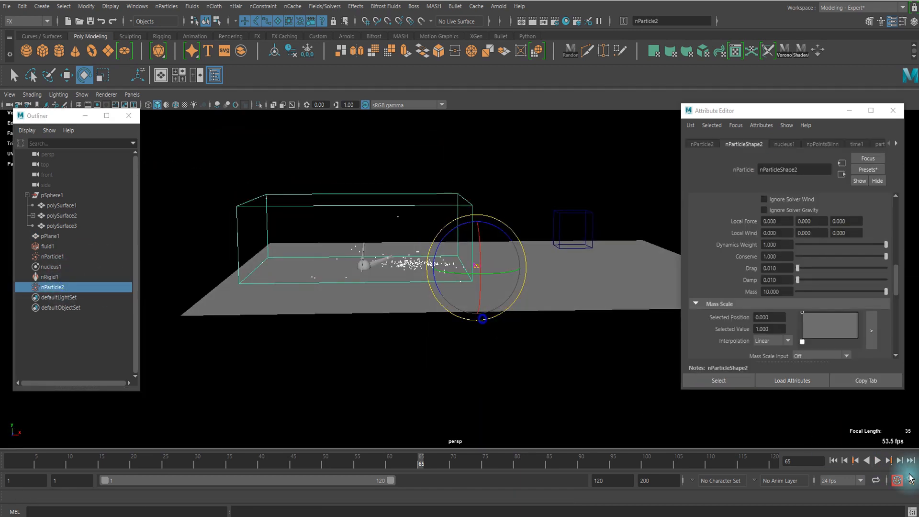
click(834, 461)
click(879, 461)
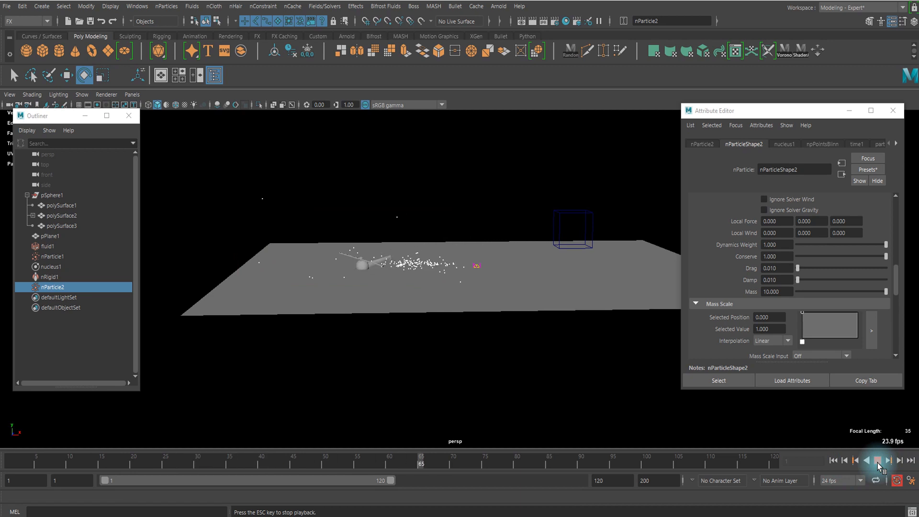
click(878, 463)
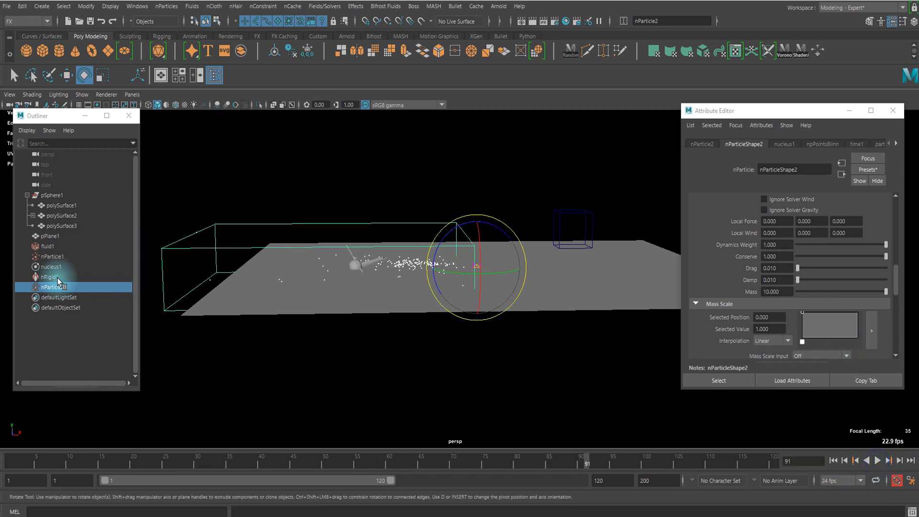
Set the Friction of the ground plane's nRigidShape1 to 0.2, replay the simulation, and return to the first frame.
click(262, 312)
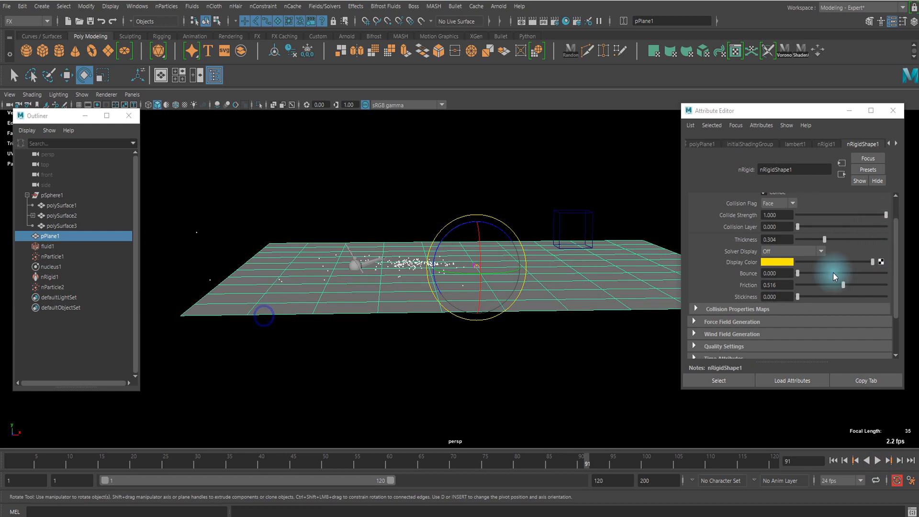
text(0.2)
key(Return)
click(833, 461)
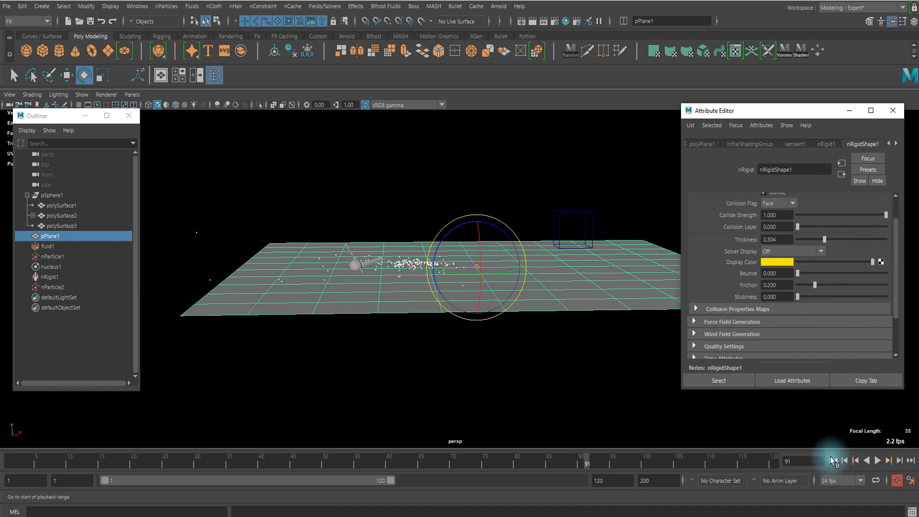
click(877, 461)
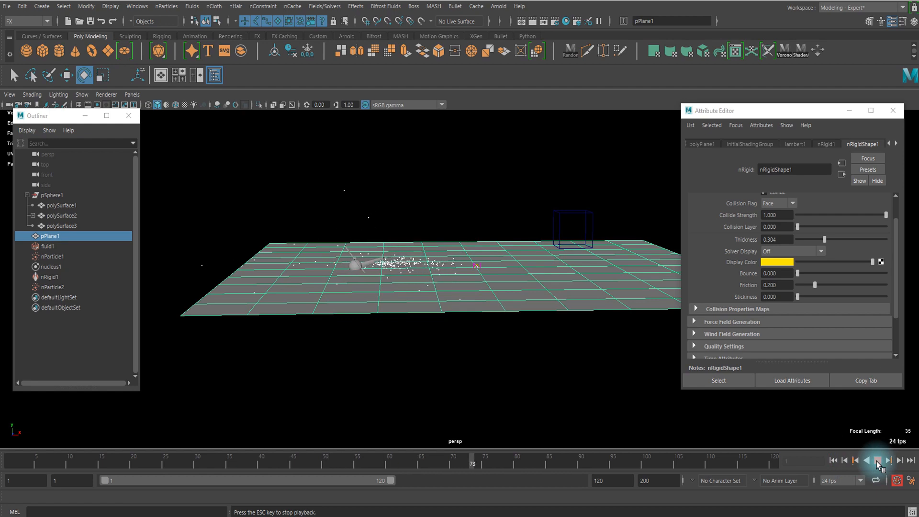
click(877, 460)
click(833, 460)
Clear the selection, replay the crash from a raised view of the ground plane, and rewind to the start.
scroll(408, 236, up, 2)
alt+middle_drag(409, 237, 471, 273)
scroll(472, 274, down, 3)
alt+drag(471, 274, 411, 311)
key(r)
drag(507, 292, 654, 332)
click(530, 127)
alt+drag(580, 236, 583, 199)
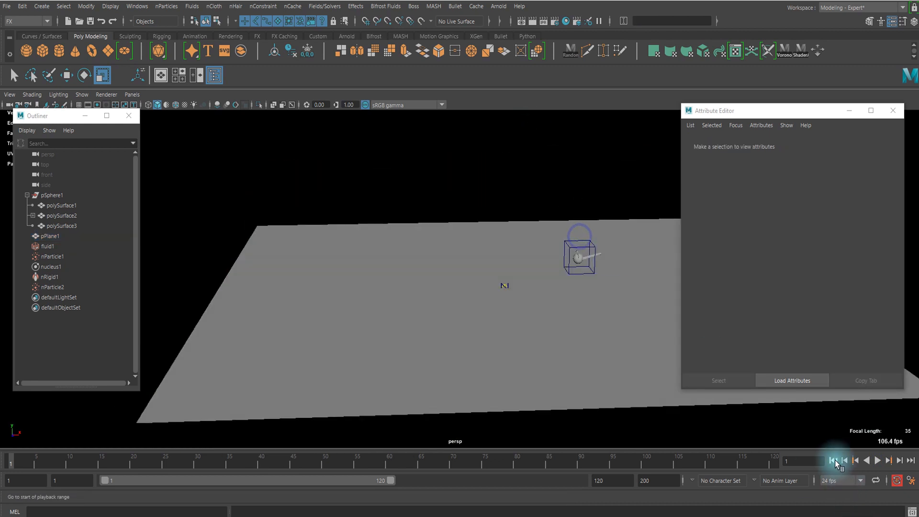
click(878, 462)
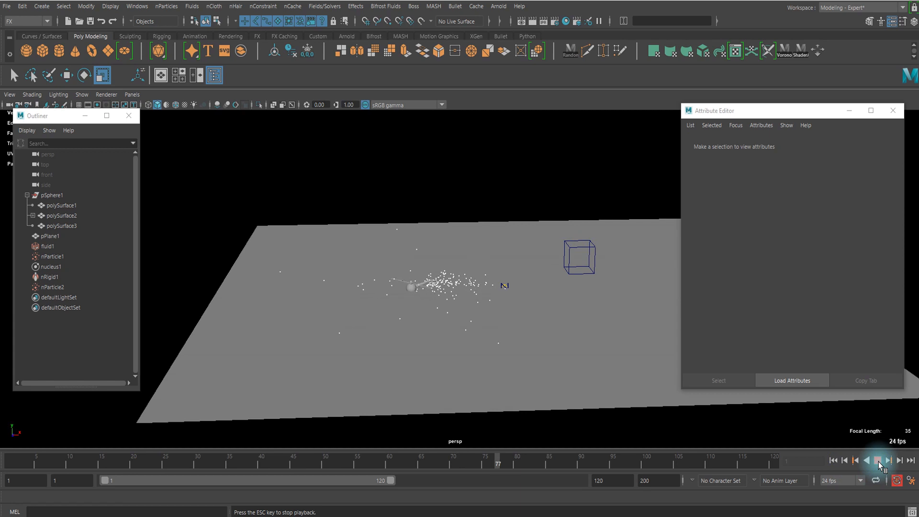
click(878, 461)
click(833, 460)
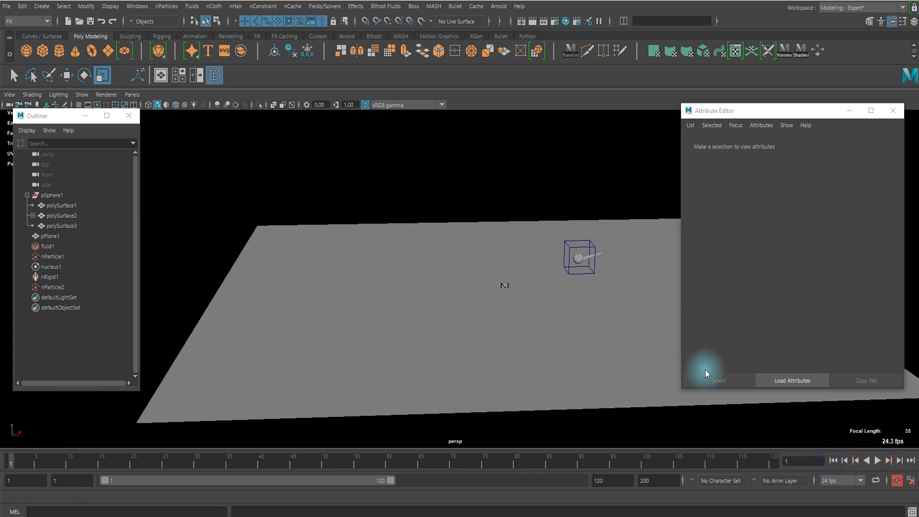
Create a 3D fluid container and raise it about 8 units so it stands above the ground plane.
click(186, 6)
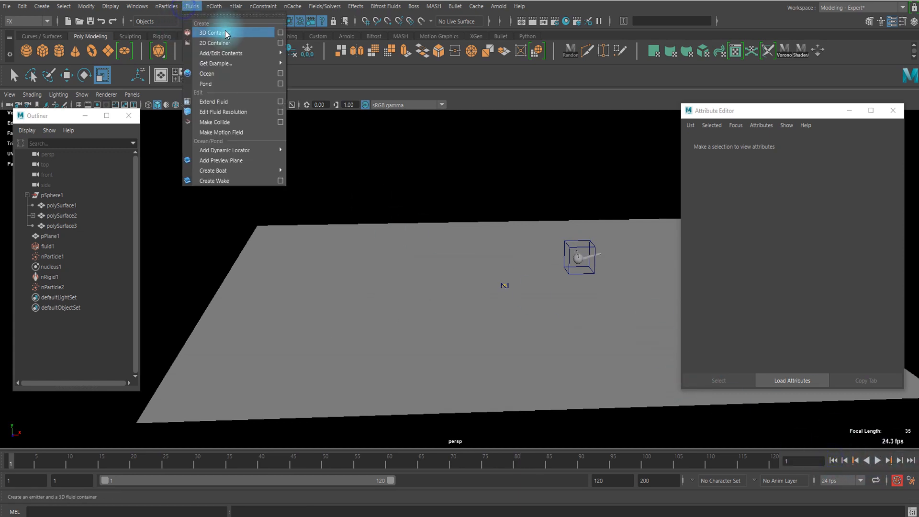
click(257, 37)
drag(519, 297, 511, 216)
key(r)
key(w)
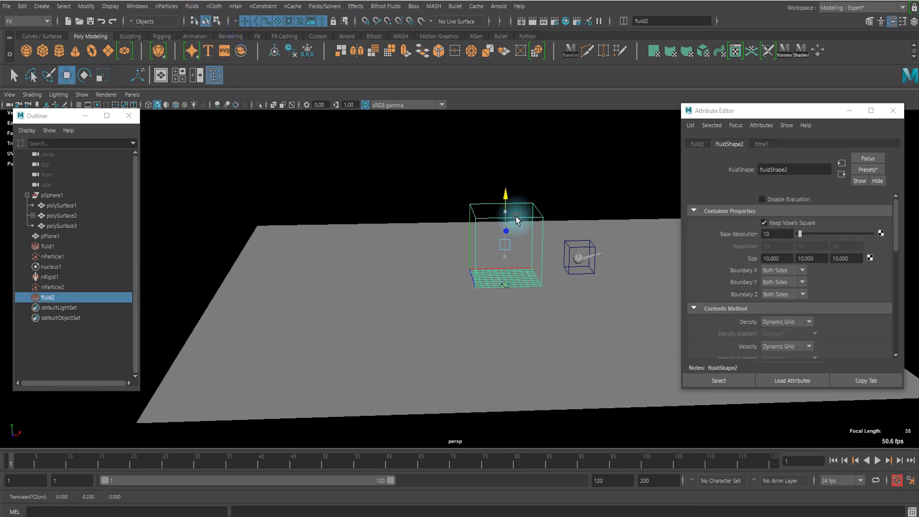
Set both the Temperature and Fuel contents methods of fluidShape2 to Dynamic Grid.
scroll(853, 271, down, 5)
scroll(792, 257, up, 2)
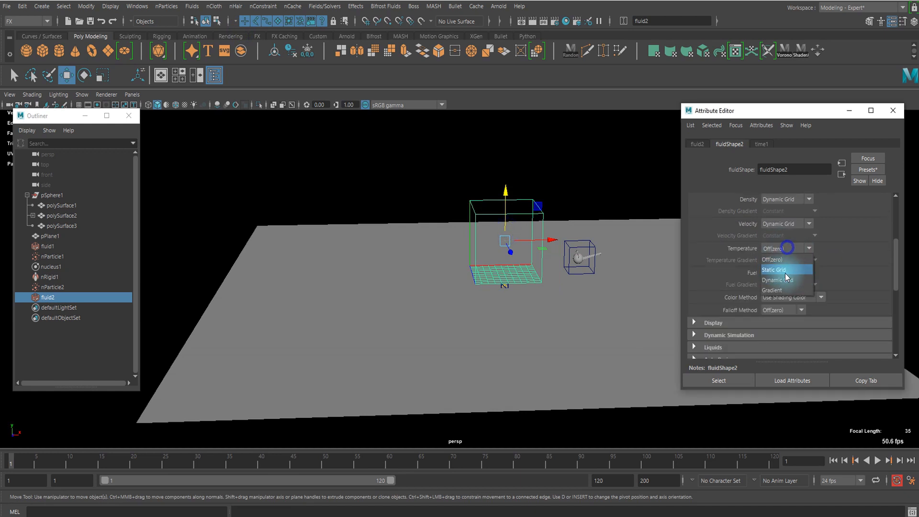
click(786, 280)
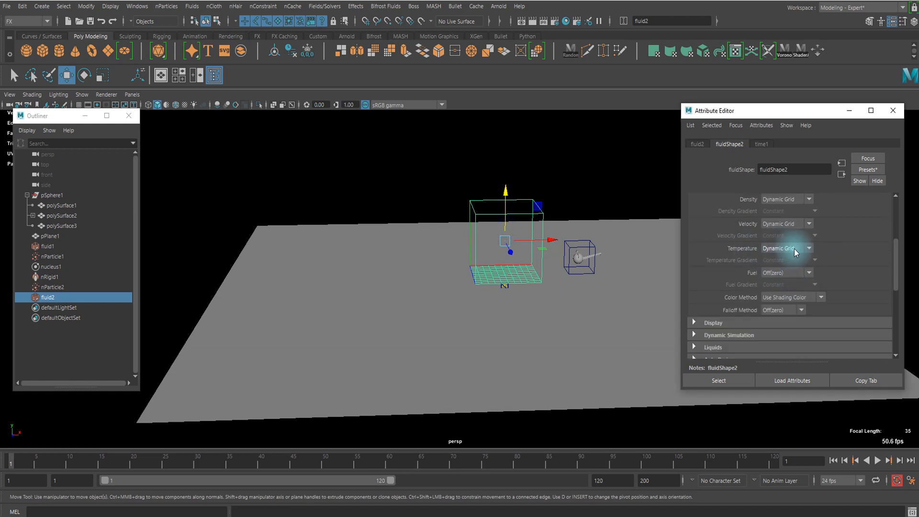
scroll(817, 267, down, 2)
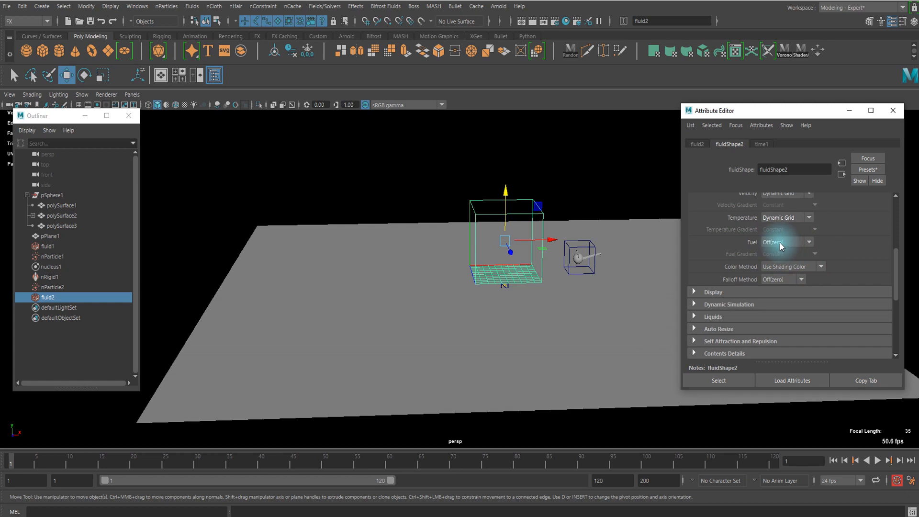
scroll(777, 254, down, 4)
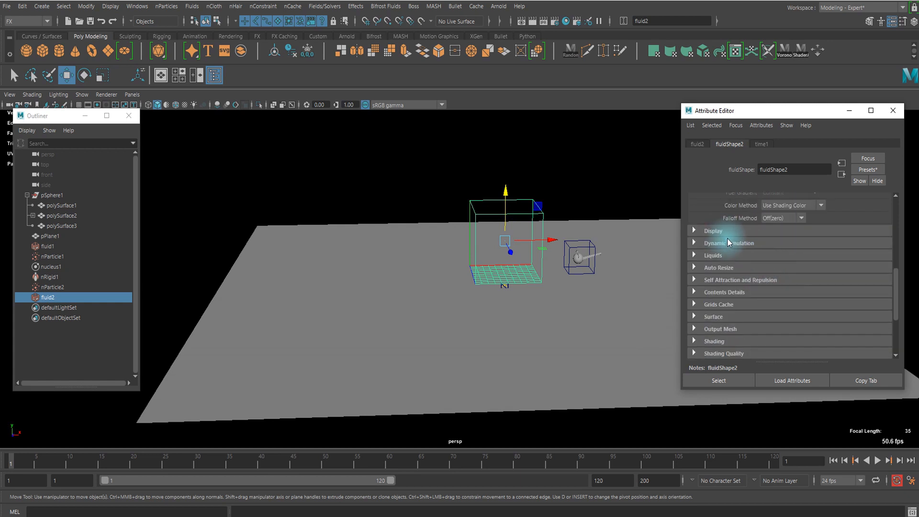
scroll(794, 262, up, 6)
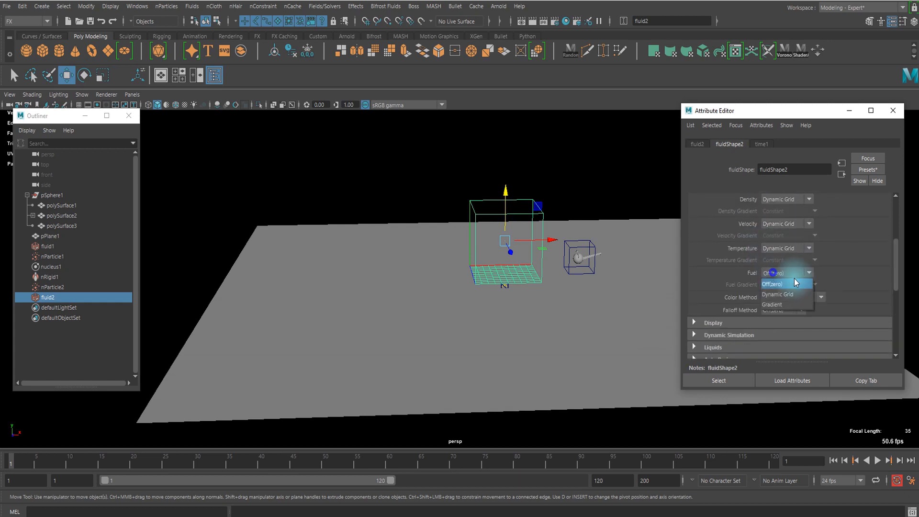
click(785, 293)
Set fluidShape2's Boundary Draw to Bounding box and fine-tune the container's height against the ground plane.
scroll(746, 275, down, 6)
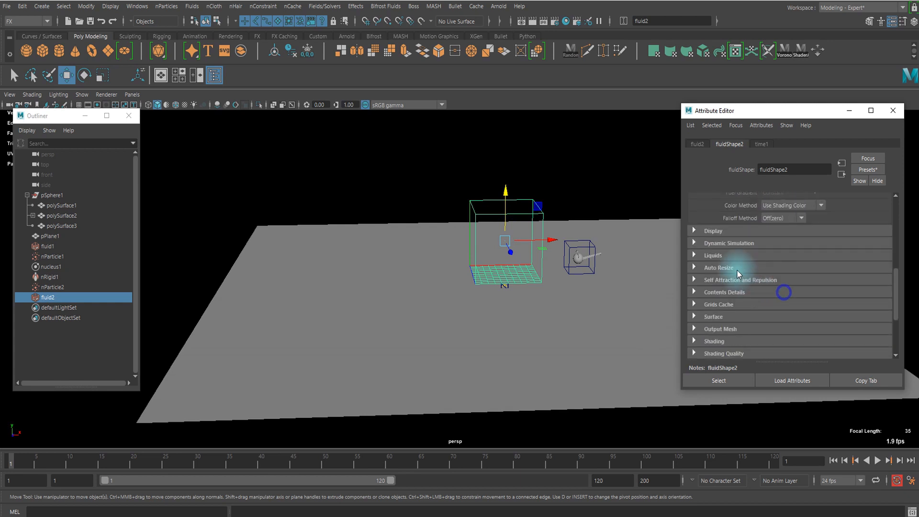
click(735, 242)
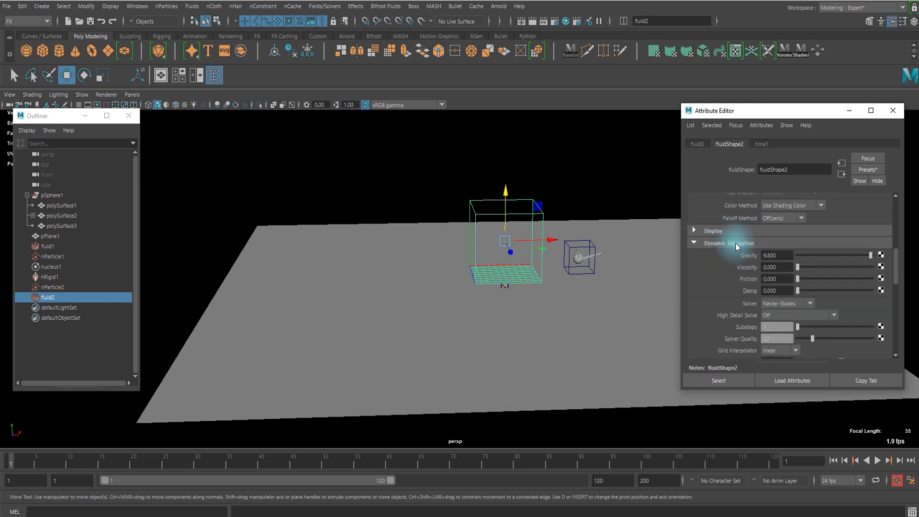
click(736, 243)
click(725, 231)
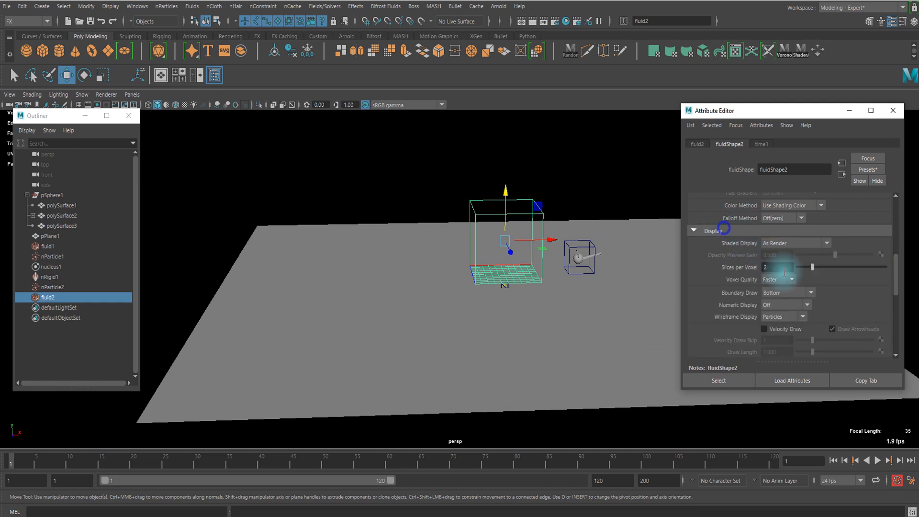
scroll(769, 261, down, 3)
click(783, 232)
click(789, 285)
alt+drag(514, 282, 540, 318)
drag(495, 207, 496, 213)
Select nParticle2 and play the simulation to frame 60, where the impact debris has scattered.
click(48, 287)
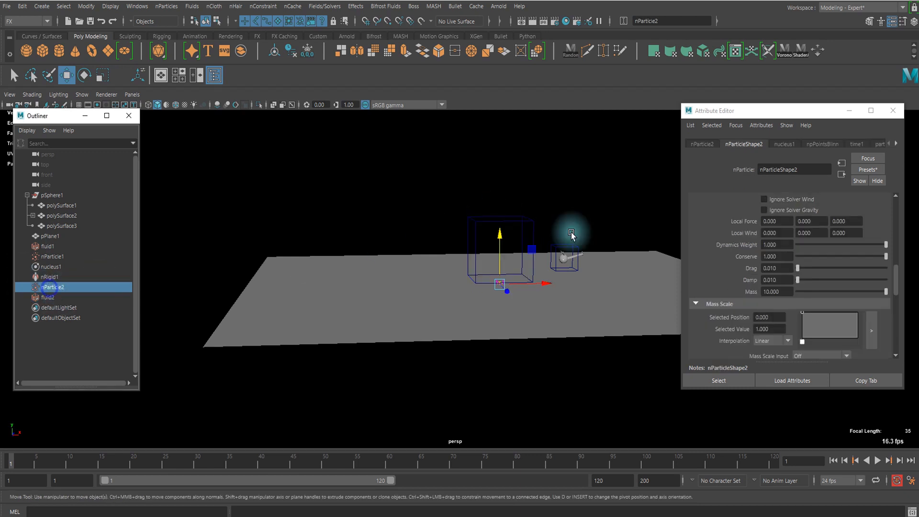
click(877, 462)
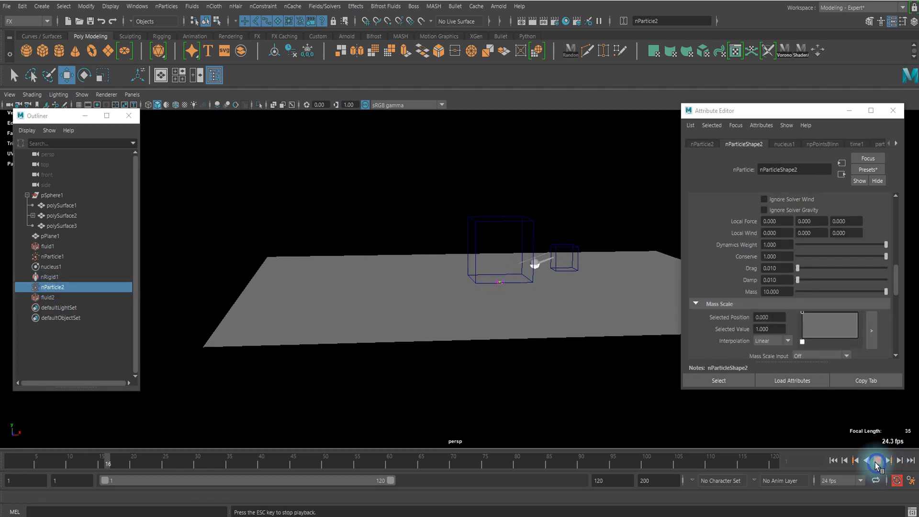
click(877, 463)
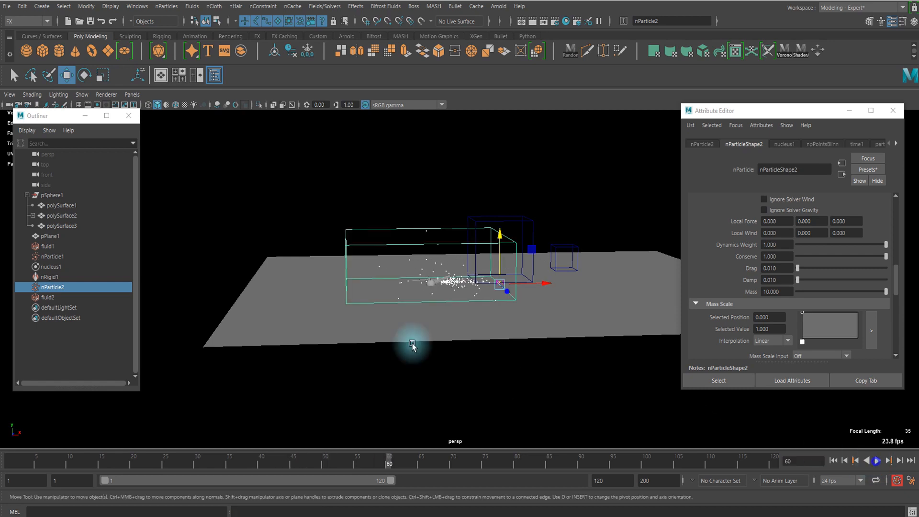
scroll(411, 342, up, 5)
alt+drag(376, 307, 391, 309)
alt+middle_drag(392, 308, 439, 278)
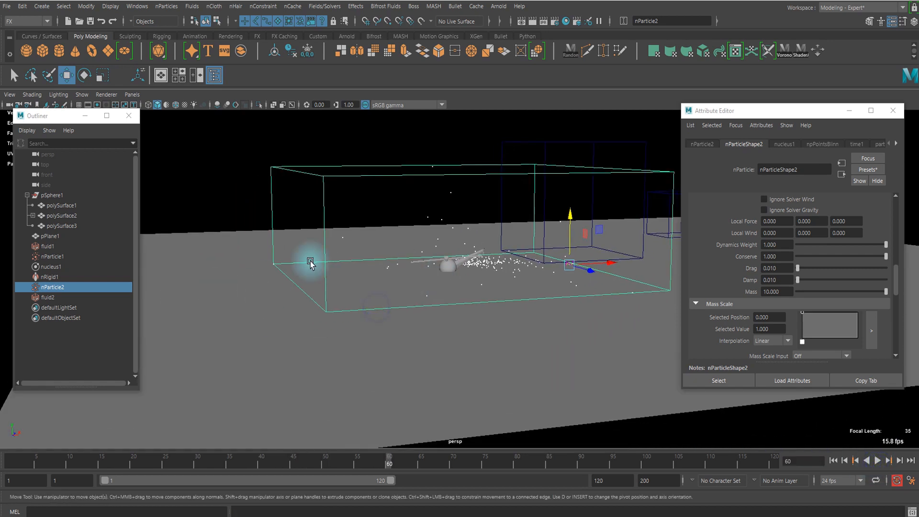
Add fluid2 to the nParticle2 selection and make the particles emit into the container with Emit from Object.
ctrl+click(48, 297)
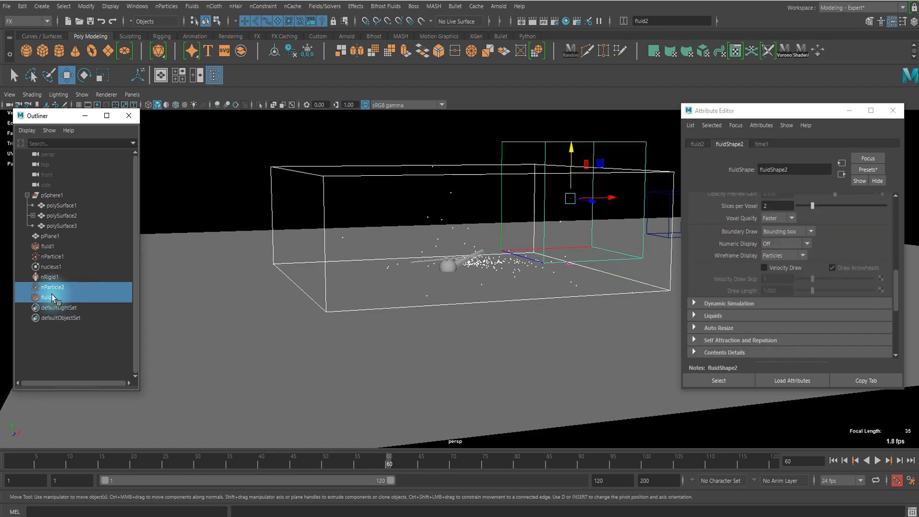
click(236, 6)
click(289, 14)
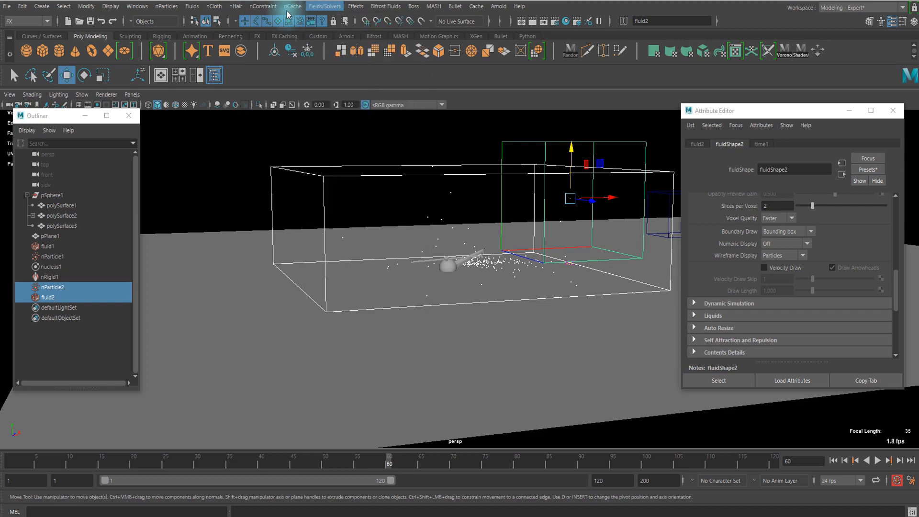
click(290, 6)
click(219, 50)
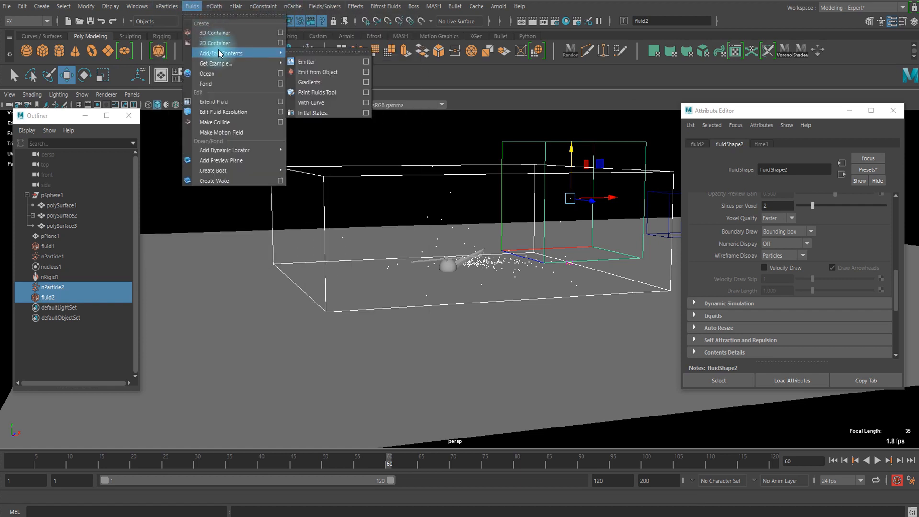
click(310, 63)
Replay the simulation to check the fluid emission from the debris, then return to the first frame.
click(833, 460)
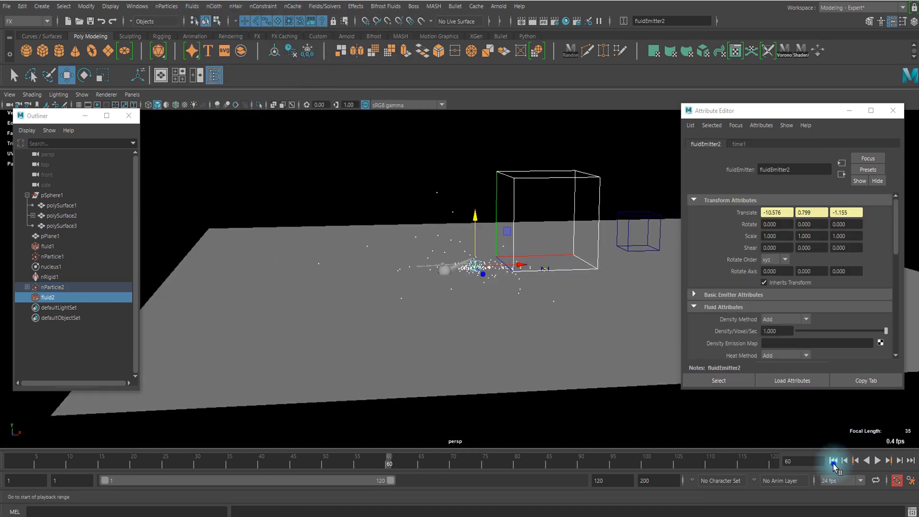
click(877, 461)
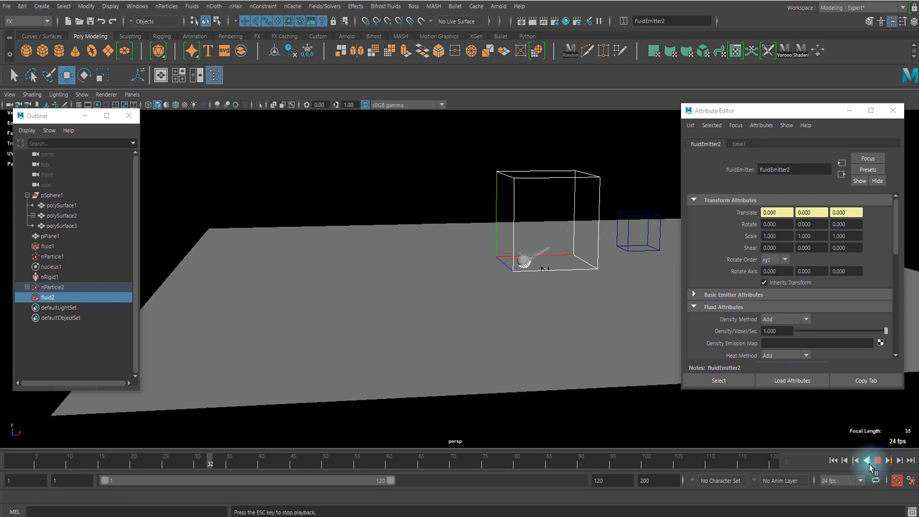
click(866, 460)
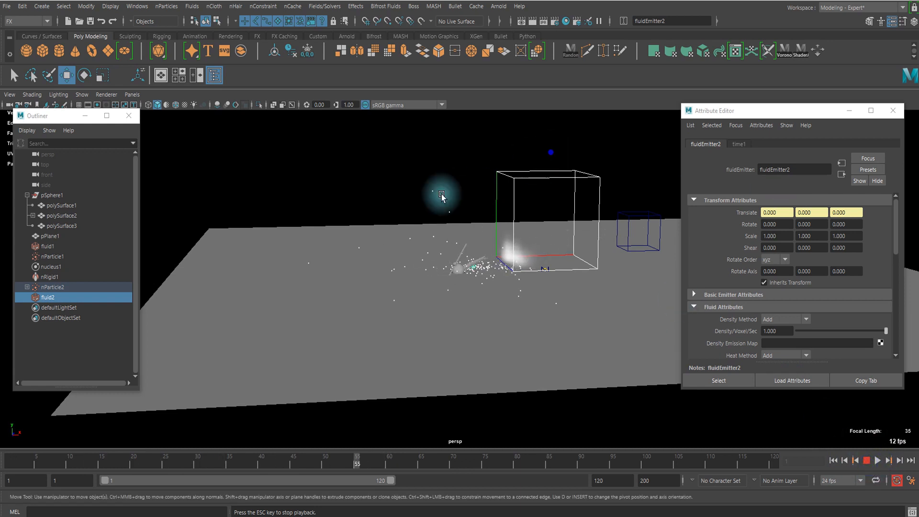
drag(550, 152, 655, 166)
drag(600, 155, 554, 209)
click(867, 460)
click(834, 461)
Enable Auto Resize on the fluid2 container and play the simulation past the impact to frame 68.
drag(524, 143, 472, 196)
scroll(731, 279, down, 3)
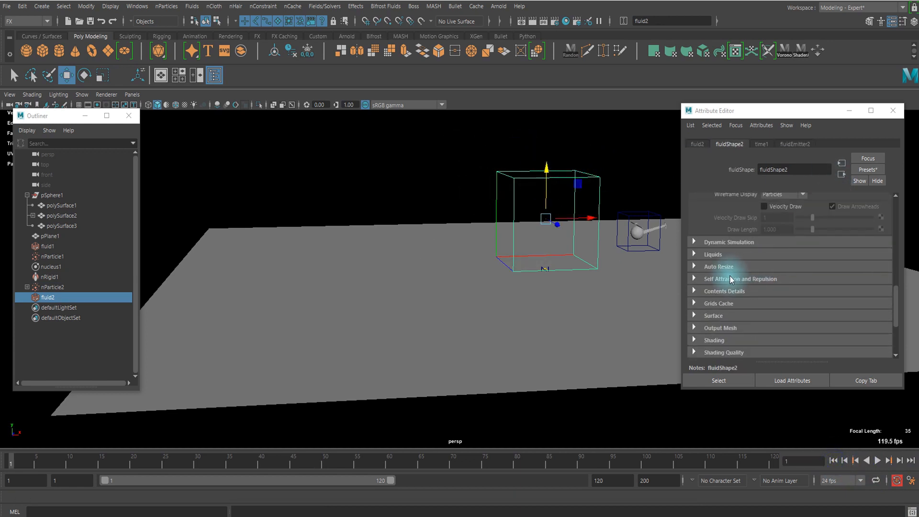
click(723, 266)
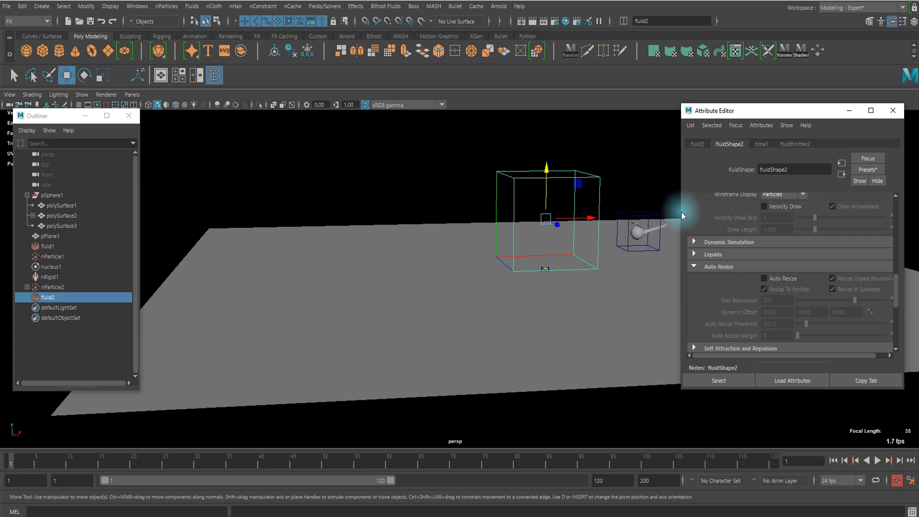
scroll(780, 276, down, 3)
click(768, 217)
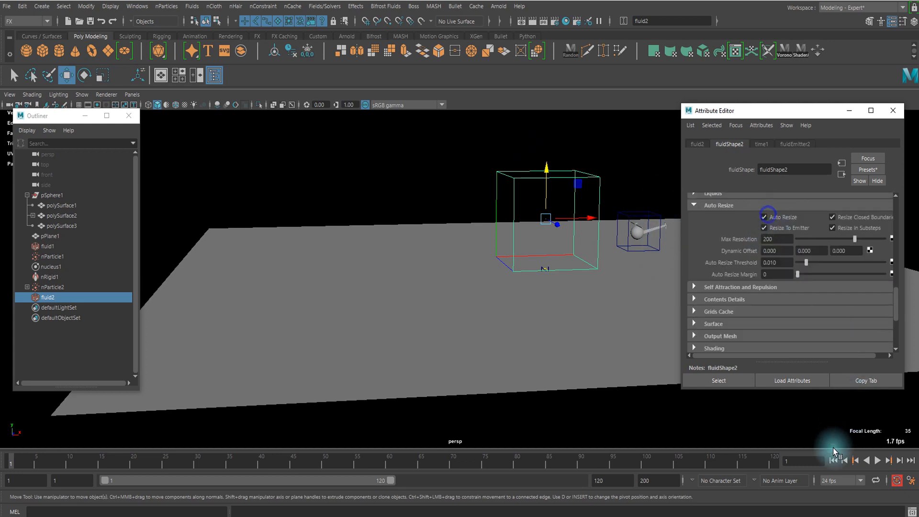
click(878, 461)
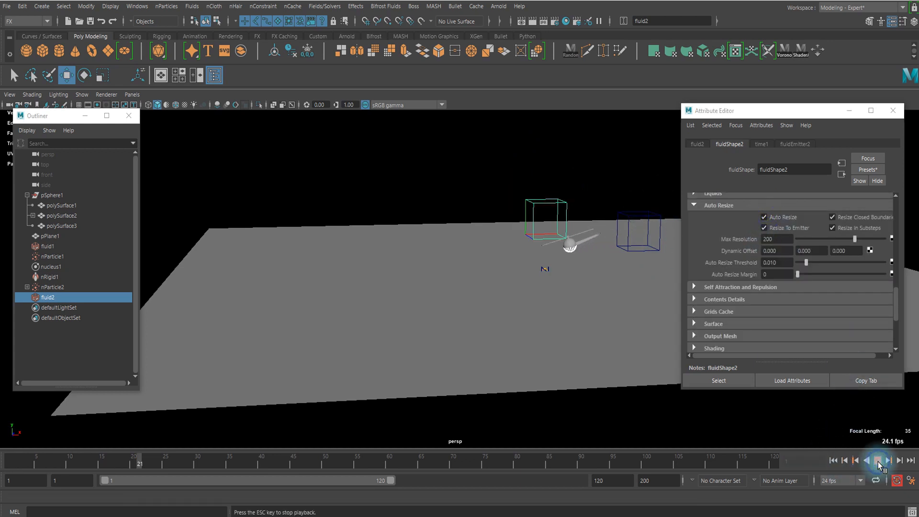
click(878, 461)
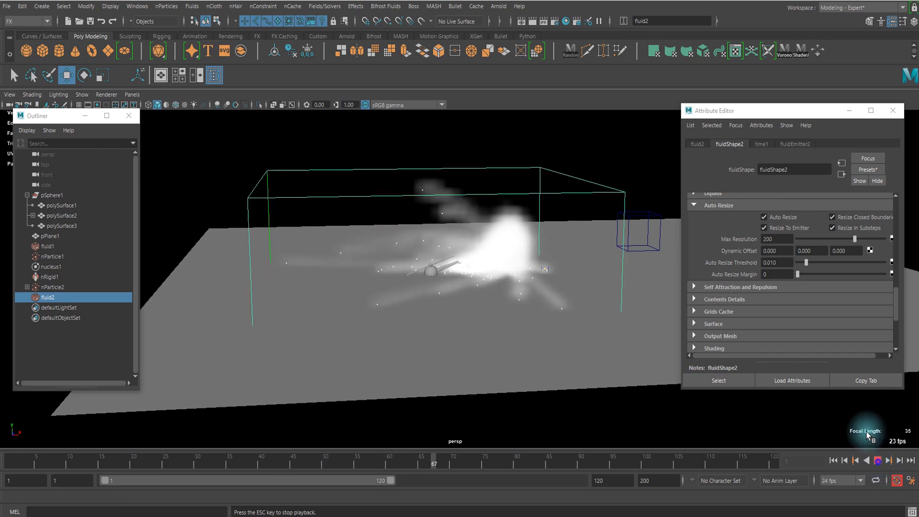
Turn on self shadowing in the Lighting settings of fluidShape2.
scroll(775, 246, down, 5)
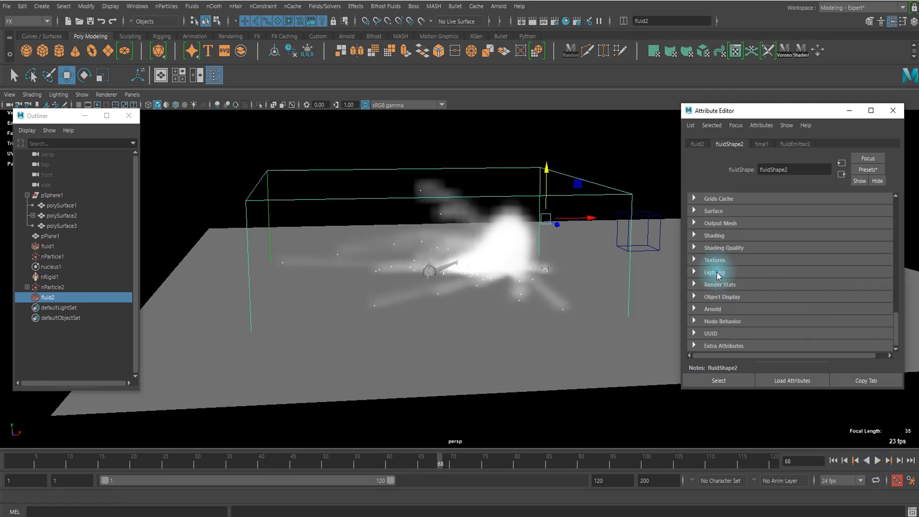
click(716, 272)
click(776, 287)
click(717, 272)
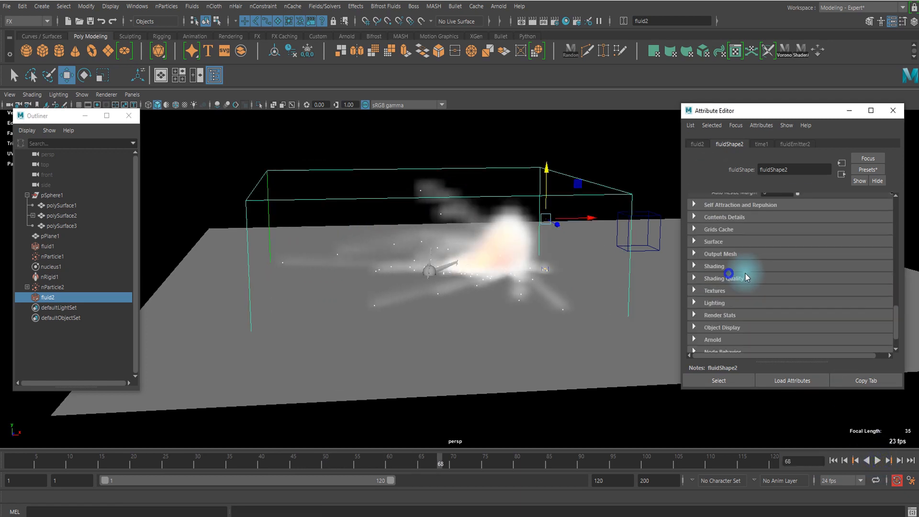
Change fluidEmitter2's emitter type to Omni and replay the simulation from the first frame to frame 71.
scroll(766, 239, up, 4)
click(789, 145)
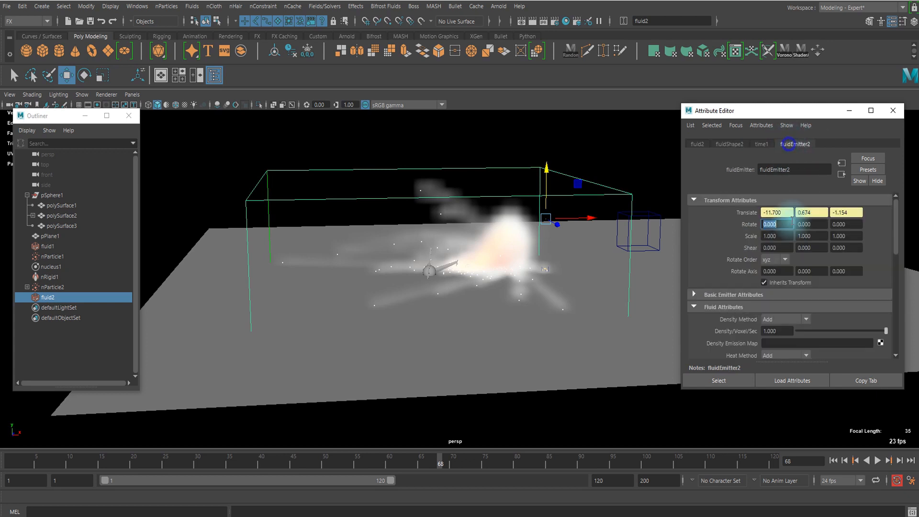
scroll(740, 239, down, 3)
click(741, 244)
click(722, 233)
scroll(767, 240, down, 1)
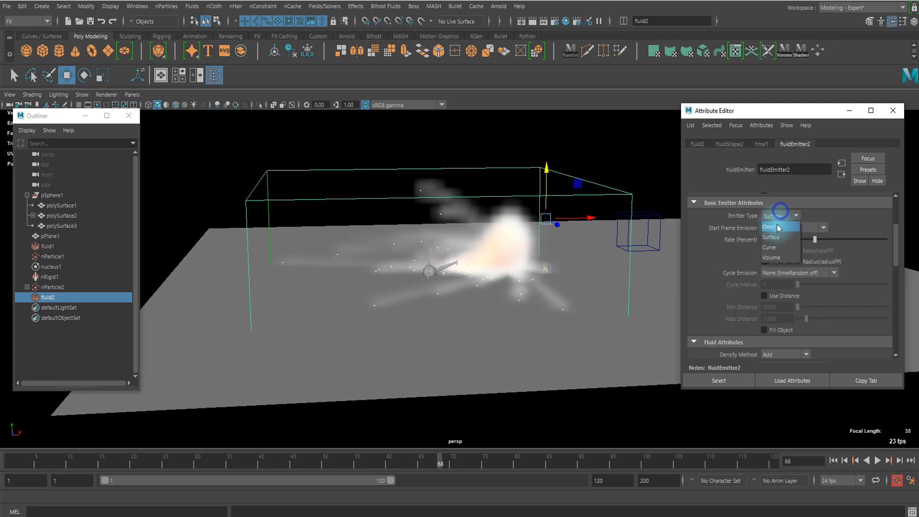
click(777, 227)
click(833, 461)
click(877, 461)
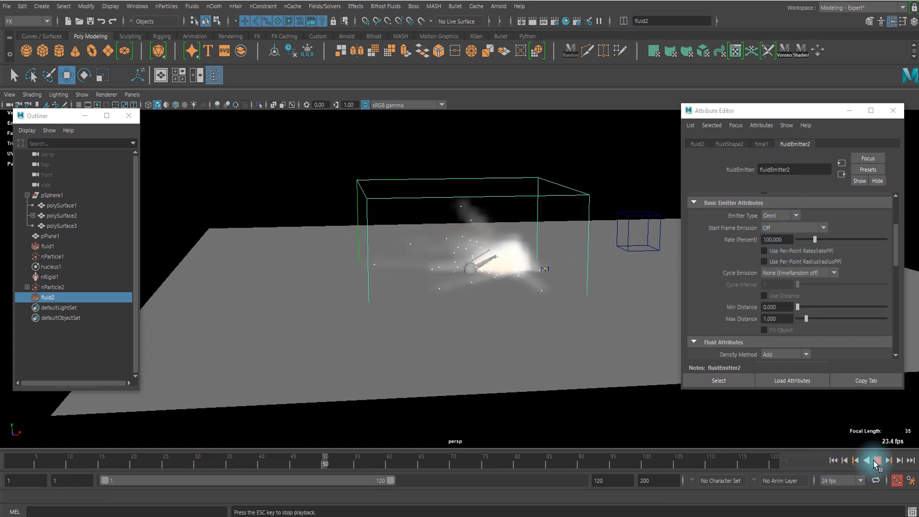
click(874, 461)
Raise fluidEmitter2's emission Rate (Percent) to 200 and replay the simulation to frame 67.
click(776, 228)
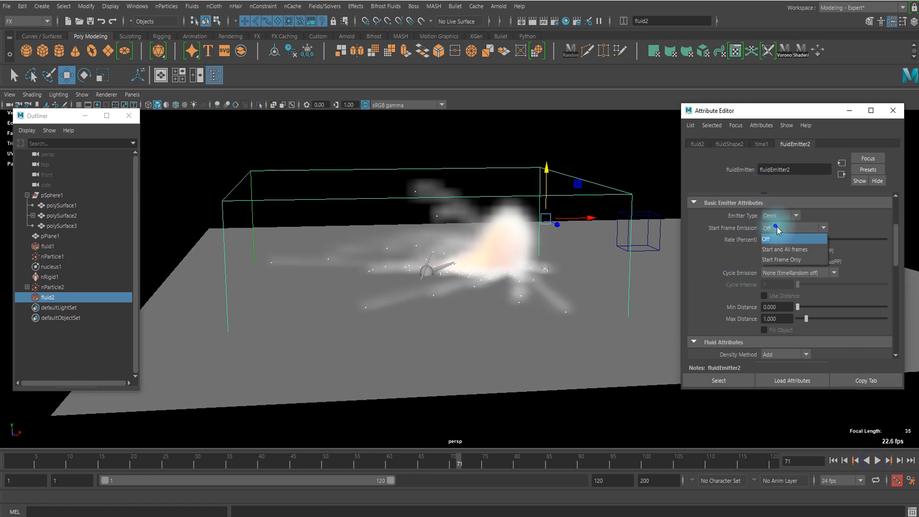
click(778, 239)
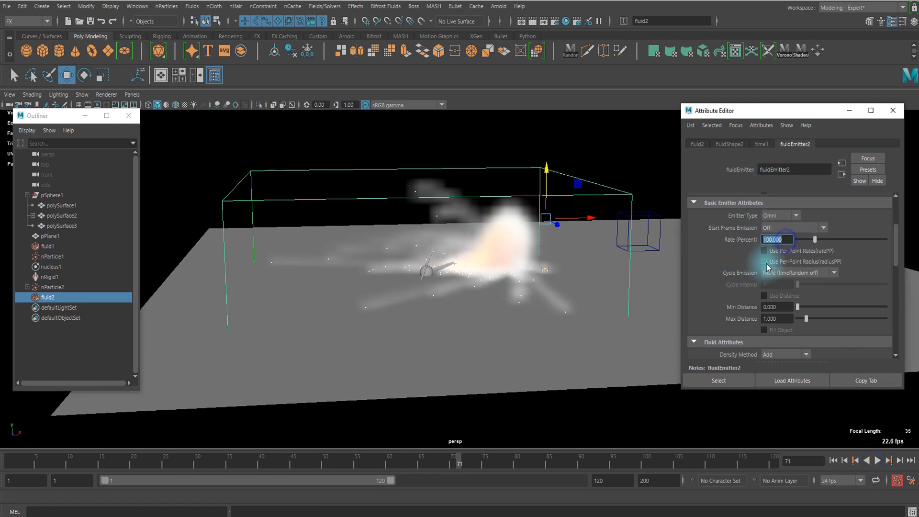
text(200)
key(Return)
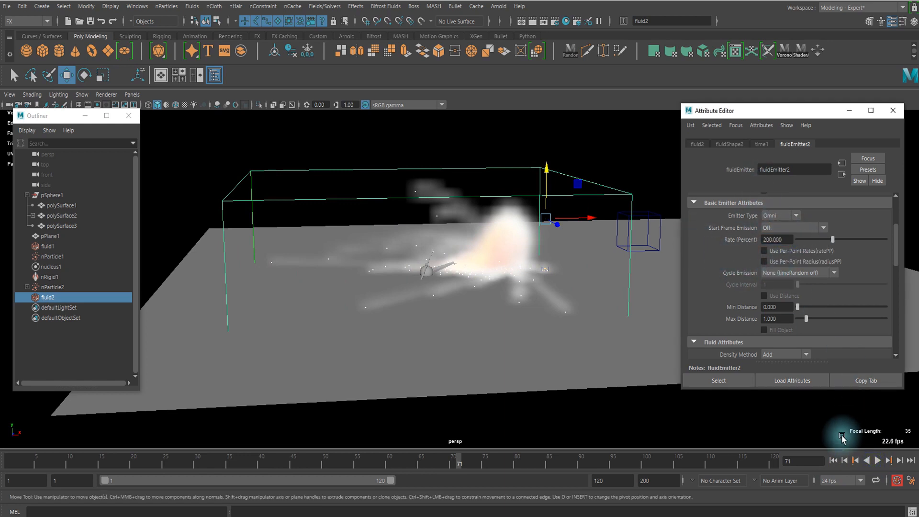
click(876, 460)
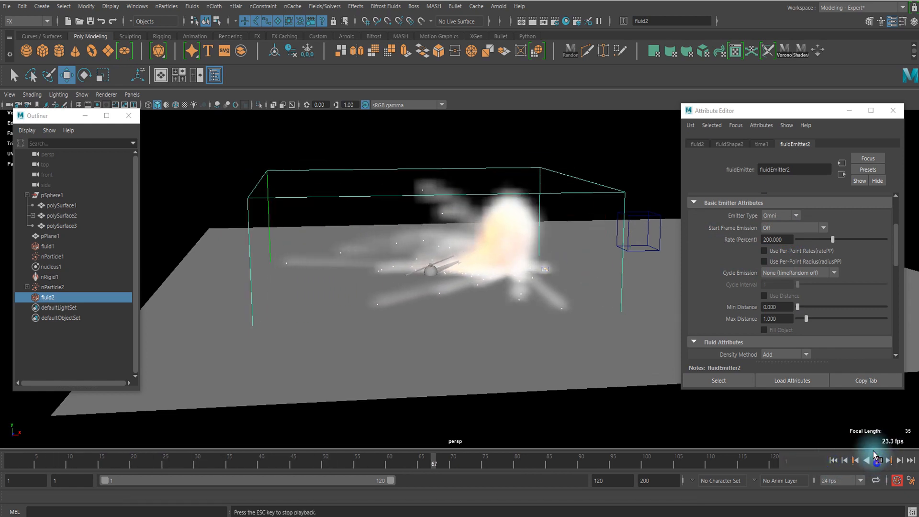
click(877, 463)
Set fluidEmitter2's emission Speed Method to Add with Inherit Velocity at 1.
scroll(829, 311, down, 1)
click(779, 288)
scroll(784, 298, down, 1)
scroll(784, 298, down, 1)
scroll(797, 269, up, 2)
scroll(792, 259, down, 2)
scroll(778, 259, down, 3)
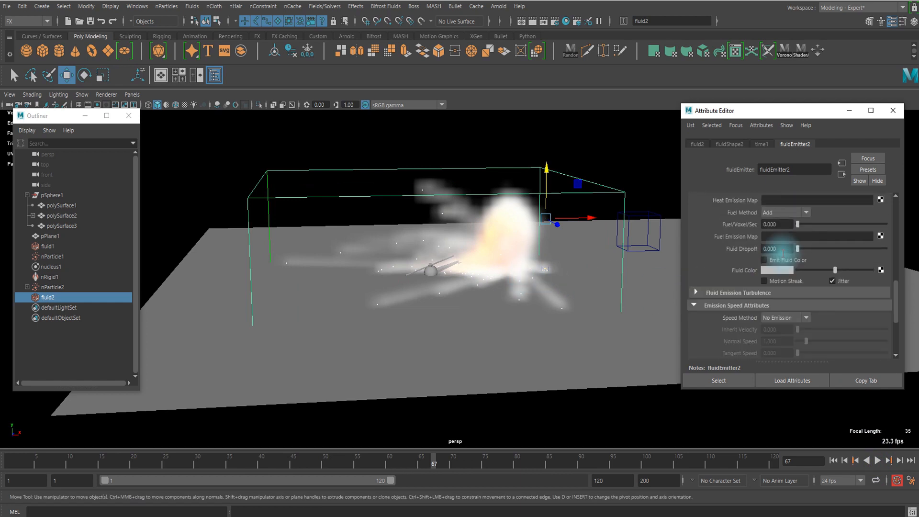
scroll(786, 273, down, 2)
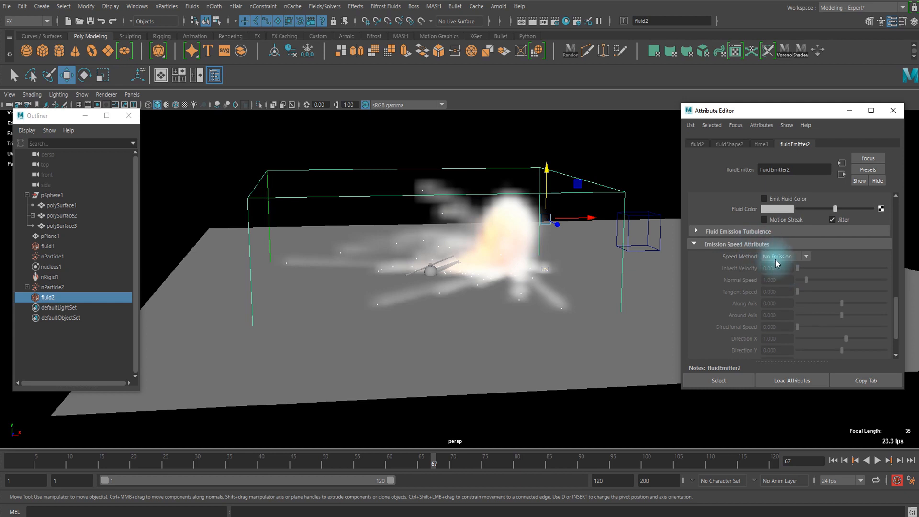
click(780, 254)
click(779, 255)
click(798, 266)
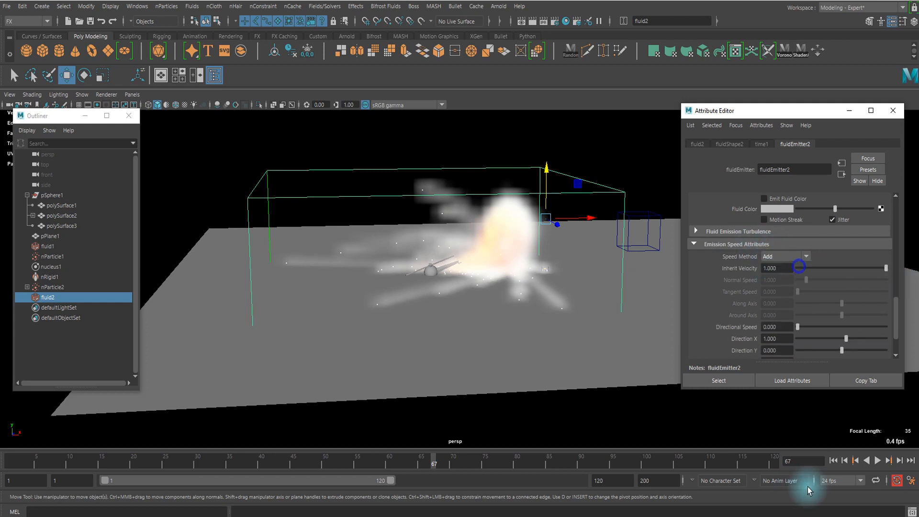
Replay the simulation from the first frame to frame 92 to check the inherited velocity.
click(834, 461)
click(878, 460)
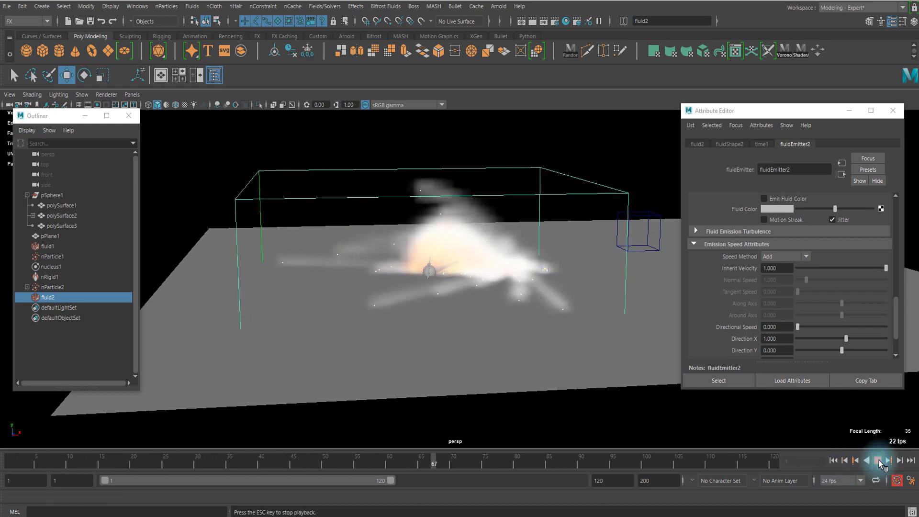
scroll(849, 329, down, 3)
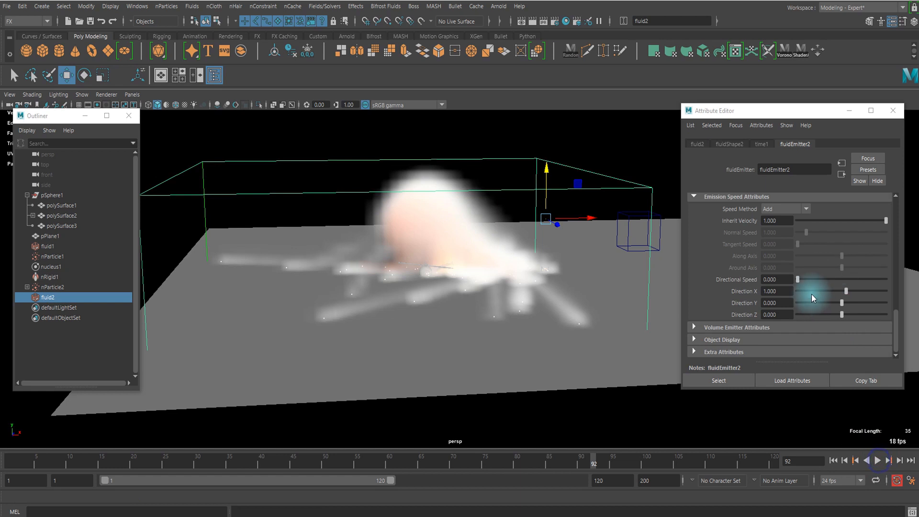
Set fluidEmitter2's emission Turbulence to 5 and Detail Turbulence to 0.4.
scroll(794, 207, up, 11)
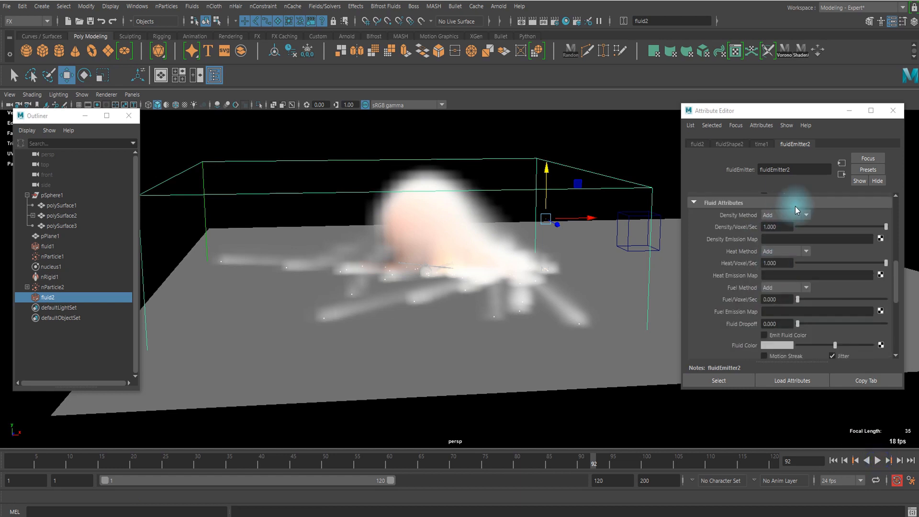
scroll(791, 252, down, 3)
scroll(754, 277, down, 10)
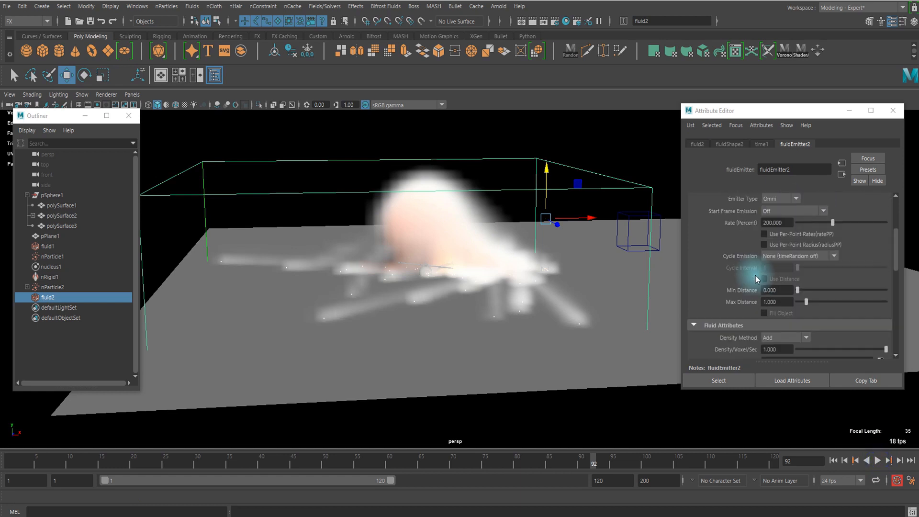
click(757, 276)
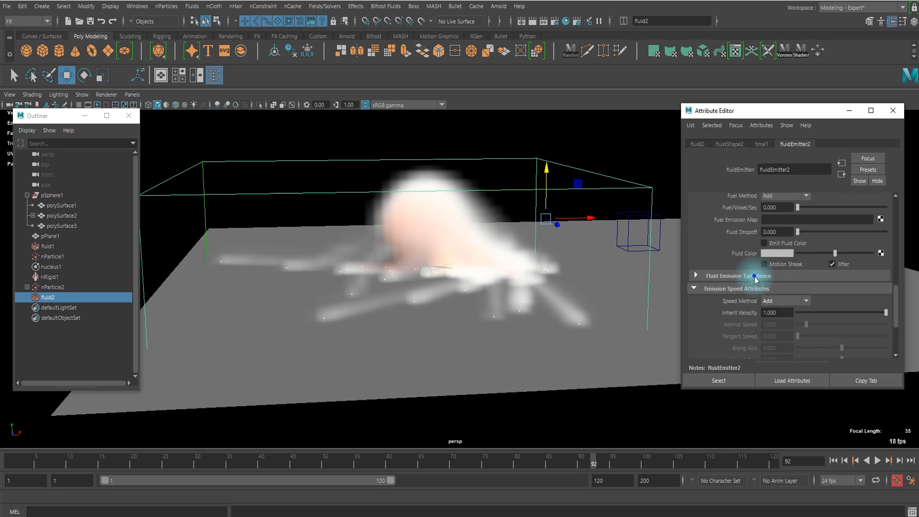
scroll(771, 273, down, 1)
double_click(777, 269)
text(5)
key(Return)
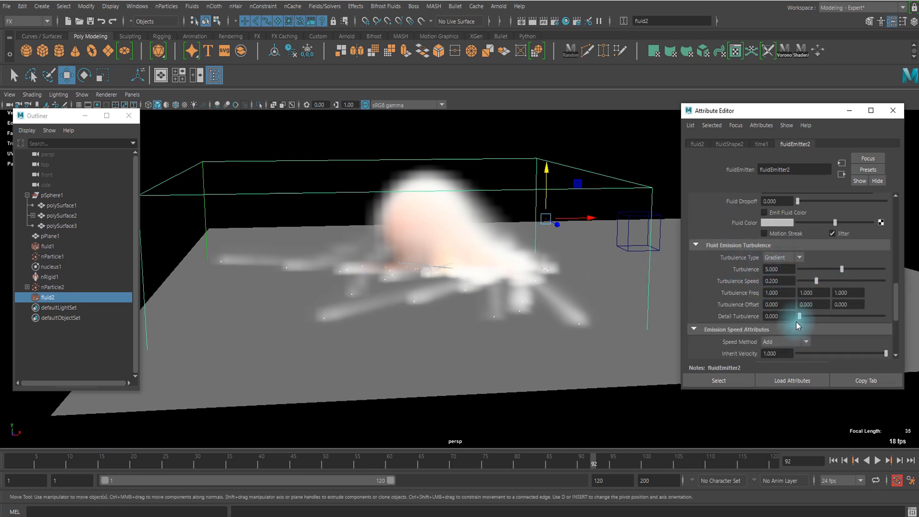
text(.4)
key(Return)
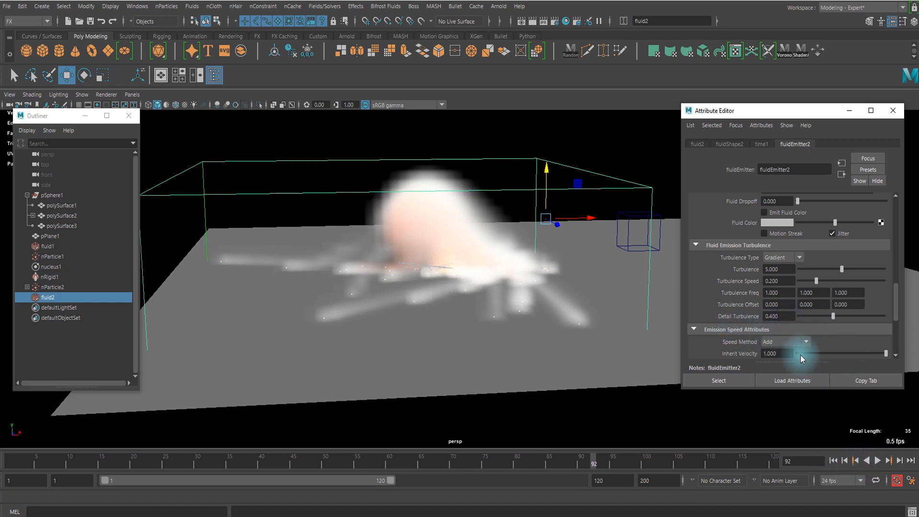
Replay the simulation from the first frame to frame 100 to check the emission turbulence.
click(833, 460)
click(877, 460)
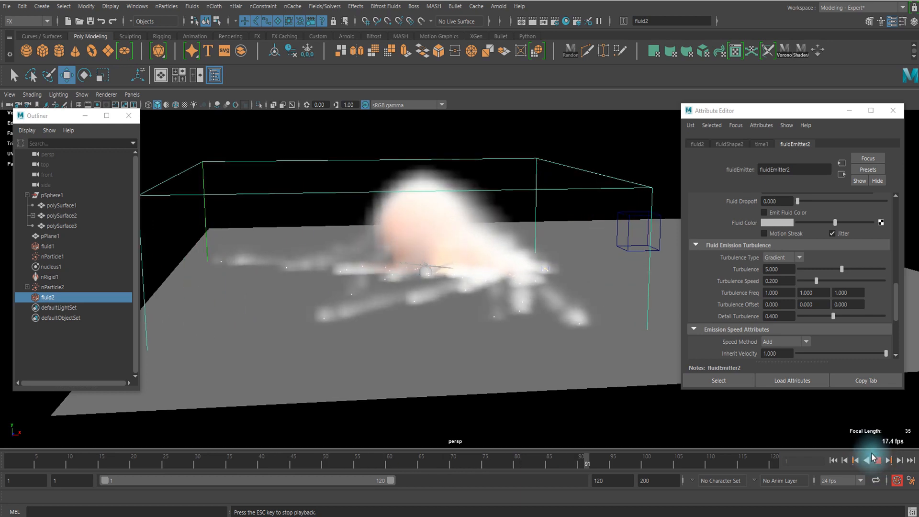
click(878, 461)
Set the Base Resolution of fluidShape2 to 30 and replay the simulation from the first frame to frame 57.
click(730, 146)
click(779, 211)
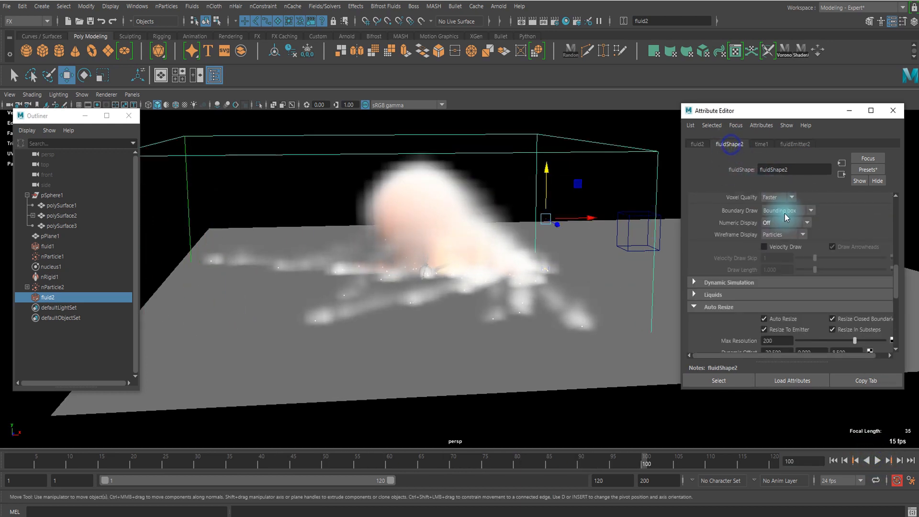
text(30)
key(Return)
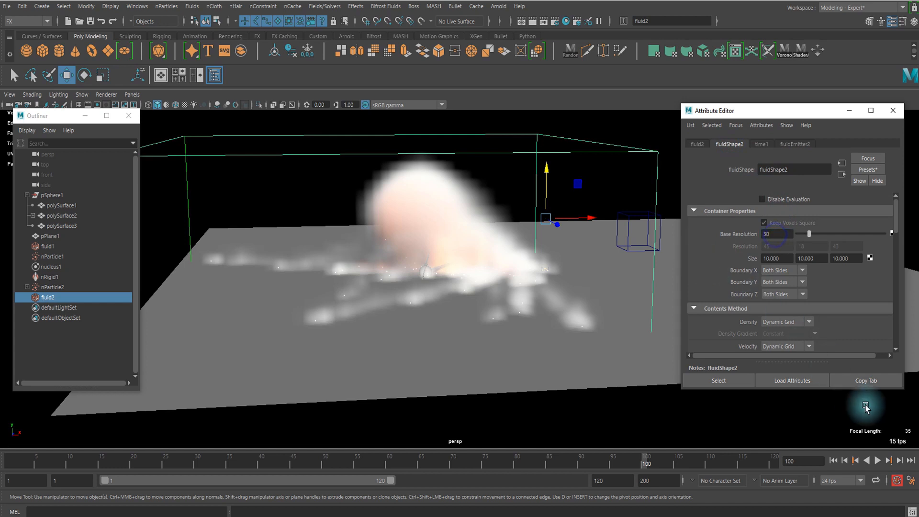
click(834, 461)
click(878, 461)
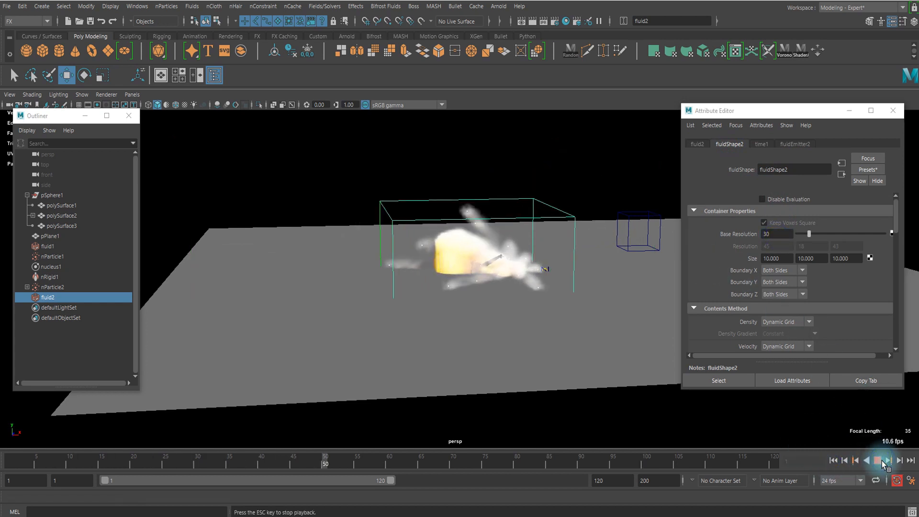
click(879, 462)
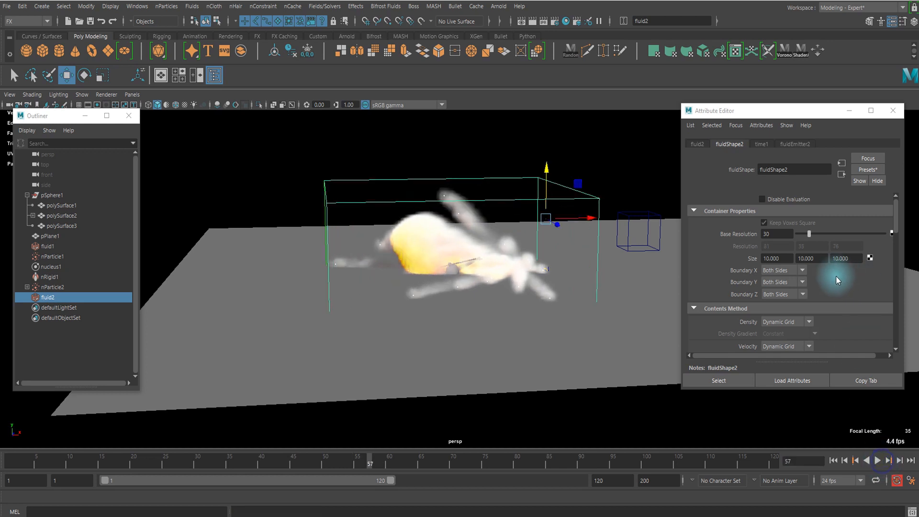
Darken the shading Color of fluidShape2 from white to a mid grey.
scroll(836, 276, down, 10)
click(713, 235)
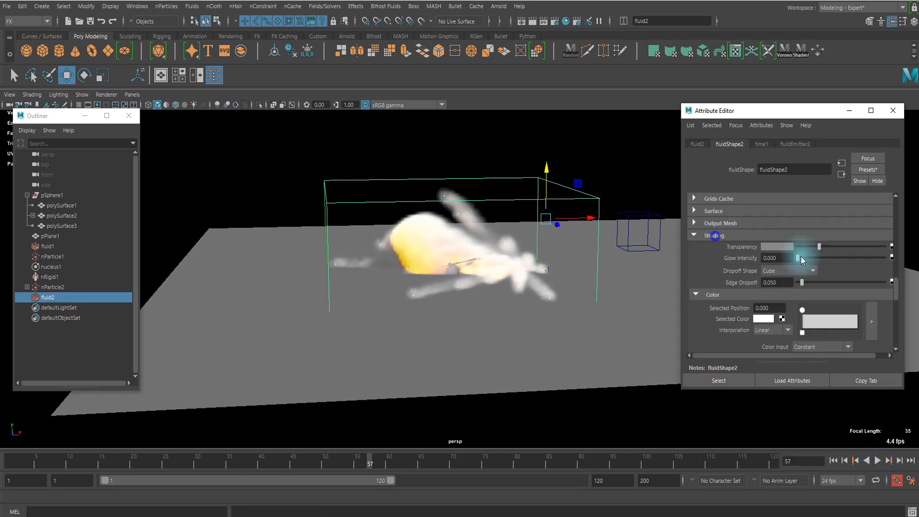
scroll(794, 268, down, 3)
click(765, 228)
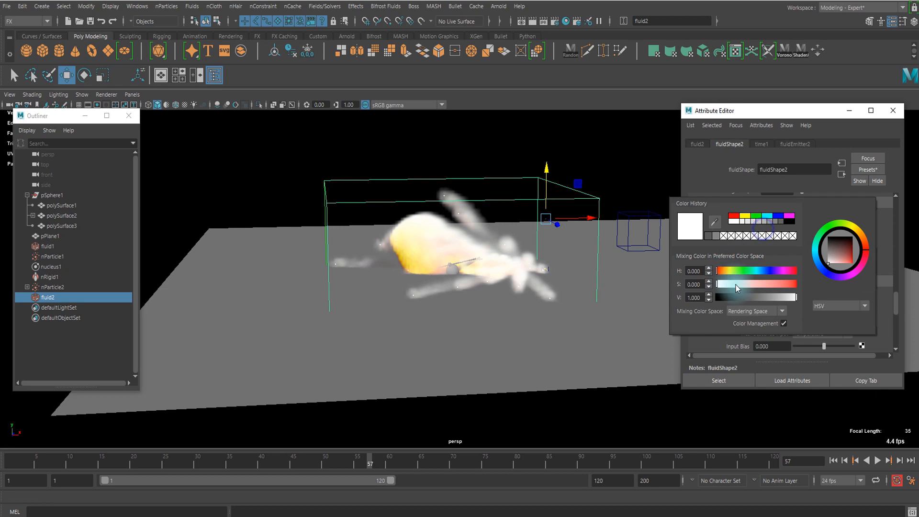
drag(750, 299, 765, 305)
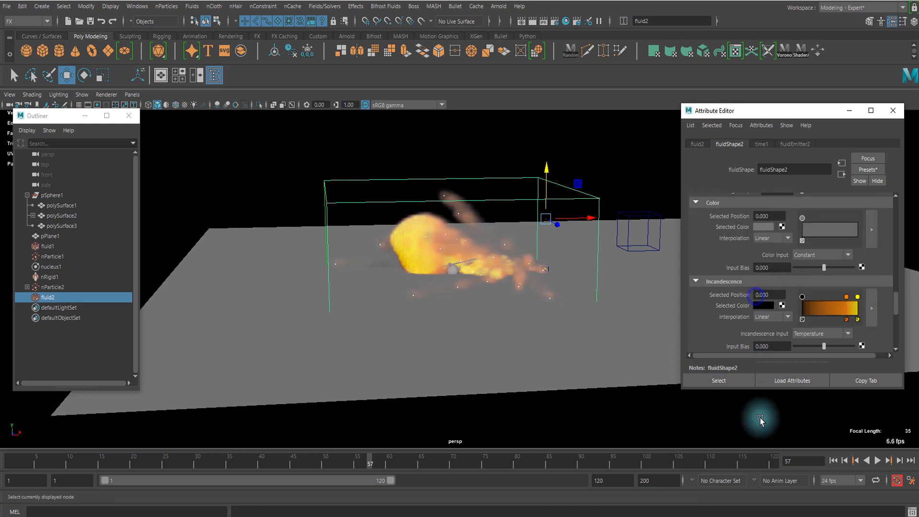
Reduce fluidShape2's shading Transparency and slightly lower its Incandescence Input Bias.
scroll(826, 255, up, 2)
mouse_move(818, 216)
mouse_down()
mouse_move(802, 221)
mouse_move(812, 222)
mouse_up()
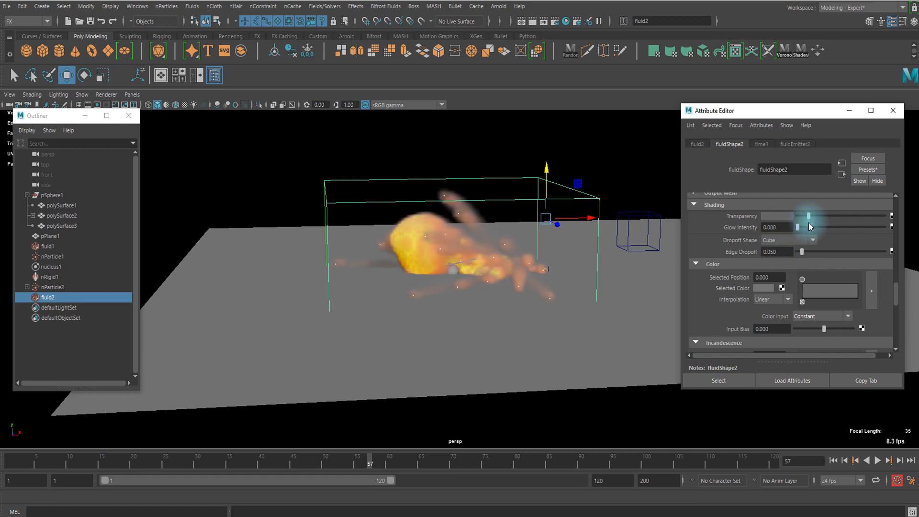
scroll(829, 294, down, 3)
scroll(829, 294, down, 1)
drag(826, 291, 813, 288)
scroll(413, 279, up, 5)
Inspect the fluid up close and set the Density Noise of fluidShape2 to 0.1 in Contents Details.
alt+drag(425, 283, 435, 228)
scroll(789, 232, up, 12)
scroll(808, 256, up, 12)
scroll(792, 264, down, 18)
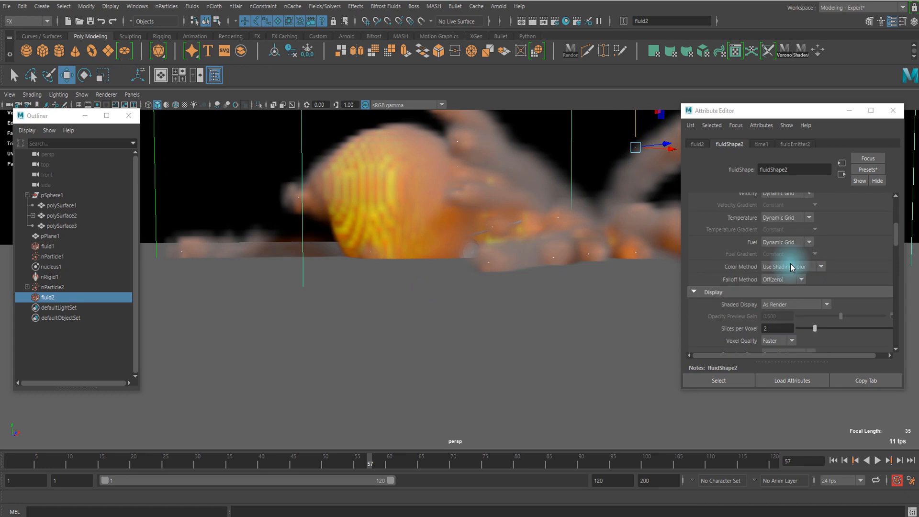
scroll(732, 268, up, 3)
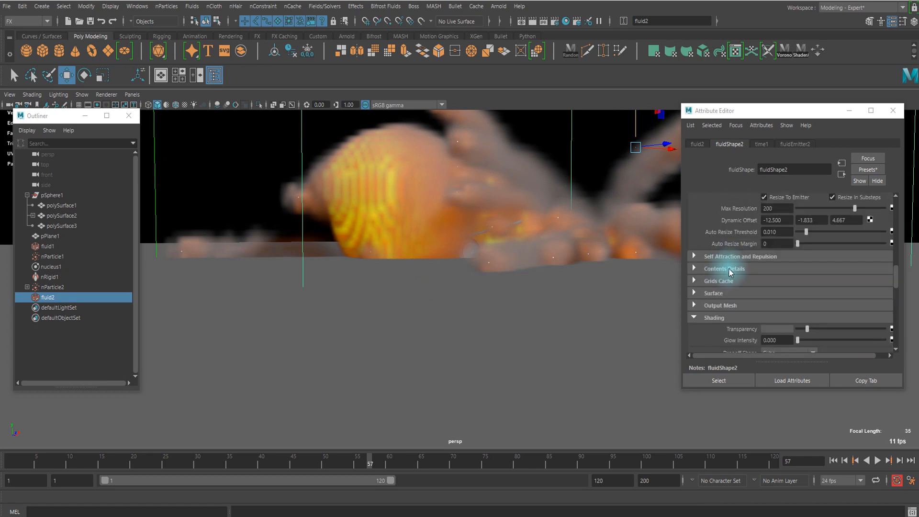
click(728, 272)
scroll(720, 267, down, 2)
click(720, 254)
scroll(719, 253, down, 2)
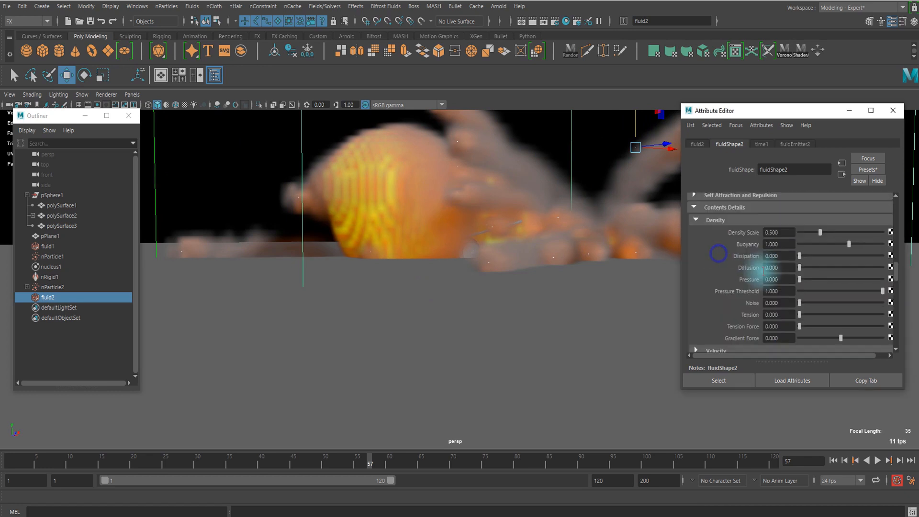
alt+drag(592, 256, 538, 275)
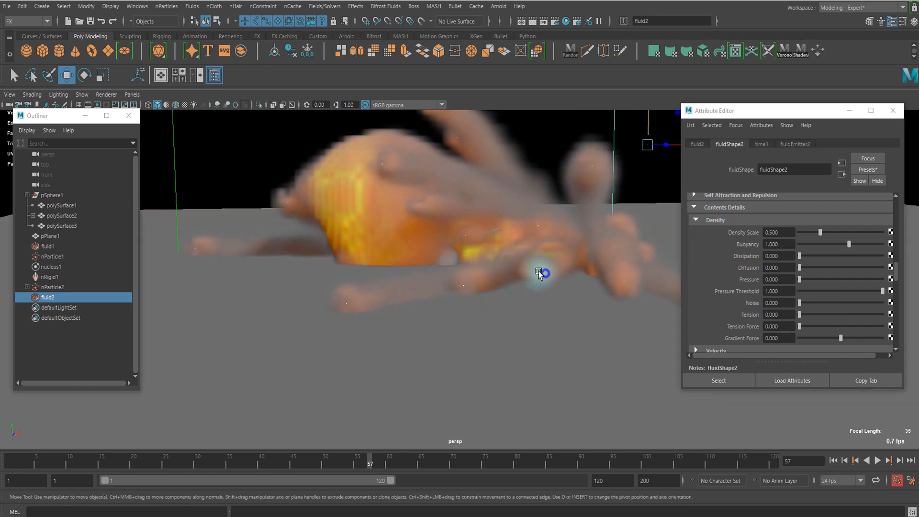
scroll(526, 277, down, 4)
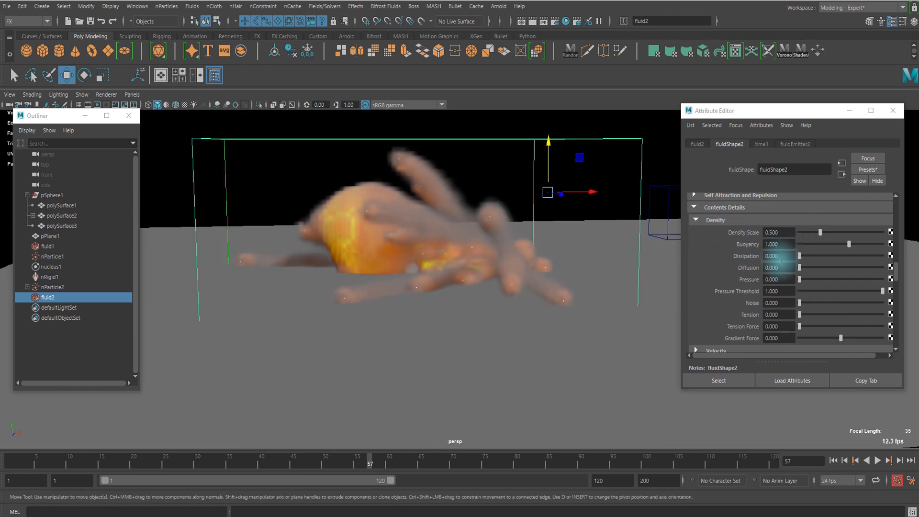
click(778, 302)
text(0.1)
key(Return)
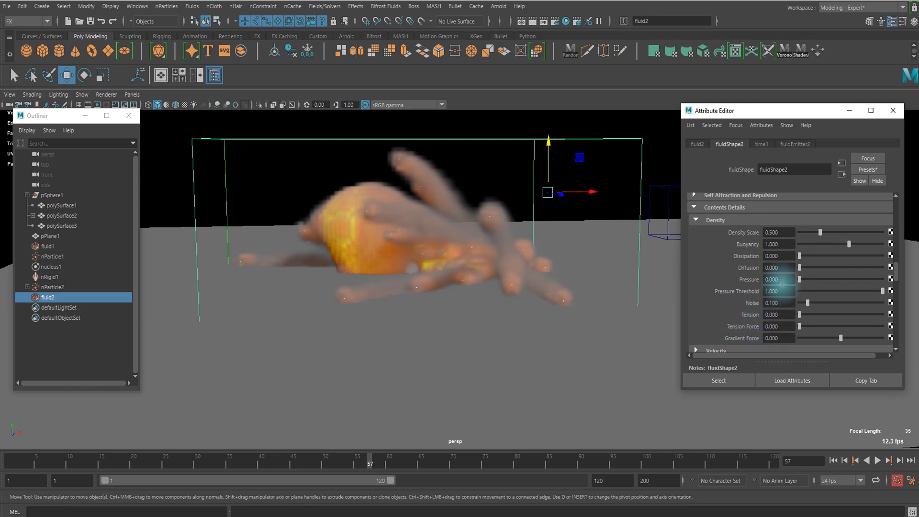
Set the Density Dissipation of fluidShape2 to 0.2.
click(779, 279)
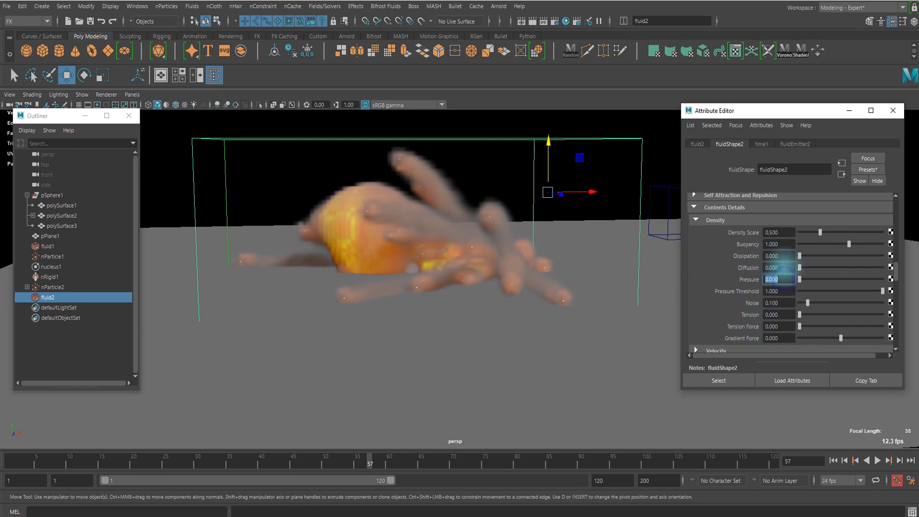
click(778, 257)
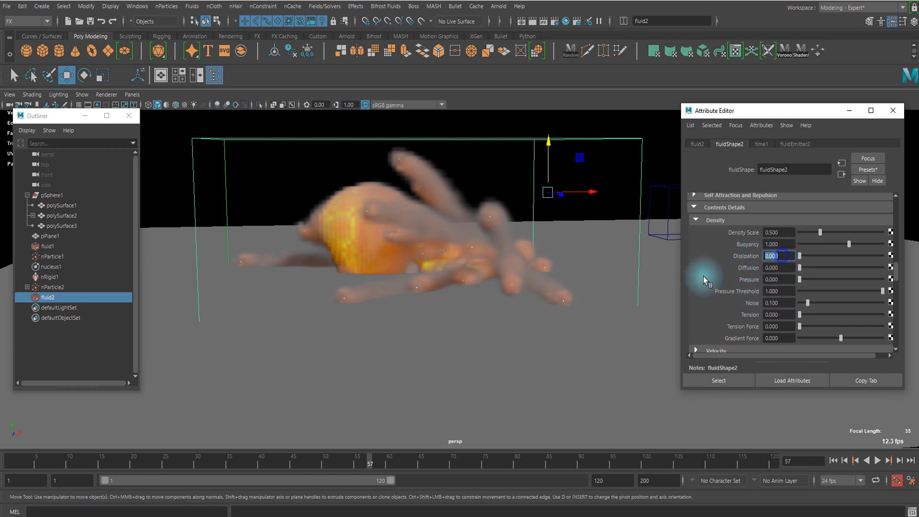
text(0.2)
key(Return)
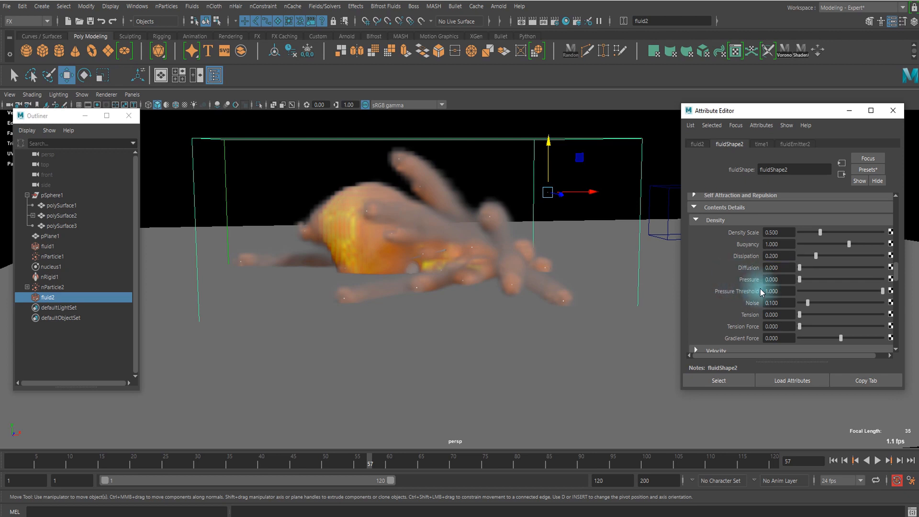
Set the Density Gradient Force of fluidShape2 to 70 in Contents Details.
click(779, 315)
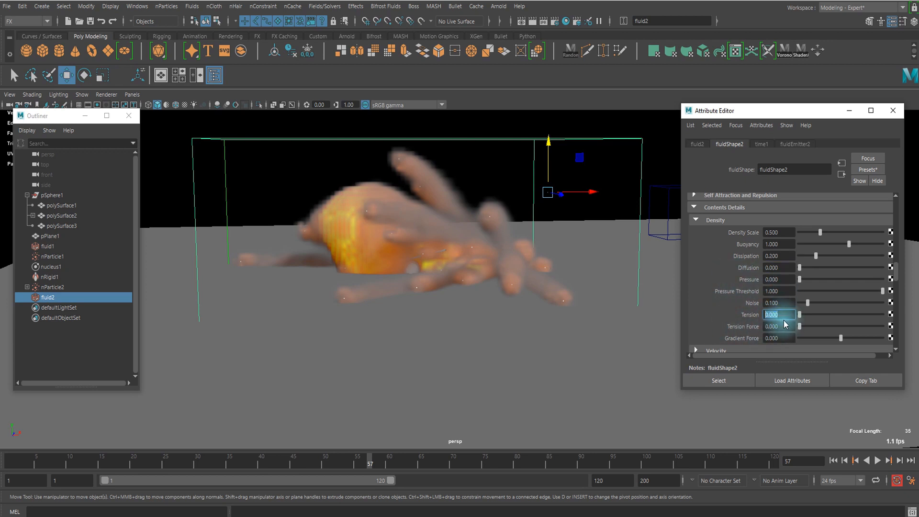
scroll(786, 324, down, 2)
click(786, 296)
text(0.1)
key(Return)
scroll(761, 312, down, 4)
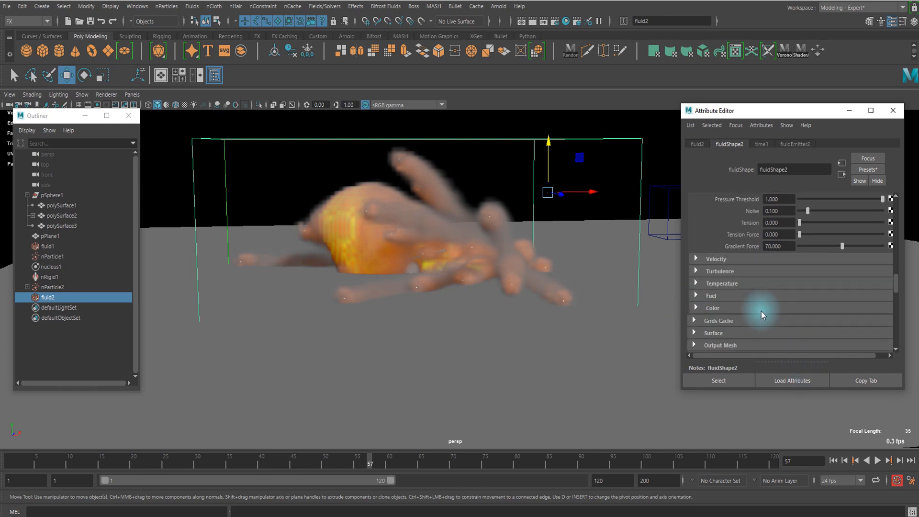
Set the Velocity Swirl of fluidShape2 to 5 and its Velocity Noise to 0.2.
click(741, 259)
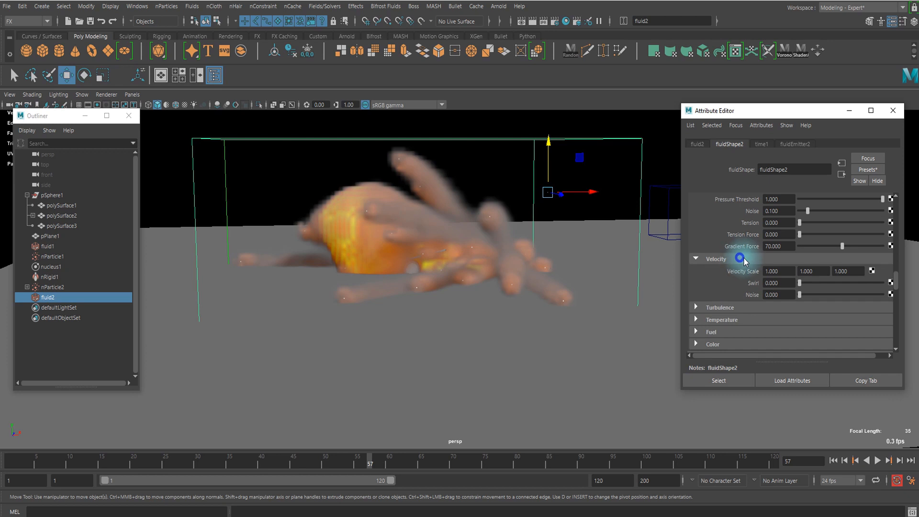
drag(819, 284, 719, 285)
text(5)
key(Tab)
Set the Turbulence Strength of fluidShape2 to 0.5 and play the simulation to check the effect.
click(745, 306)
scroll(771, 278, down, 2)
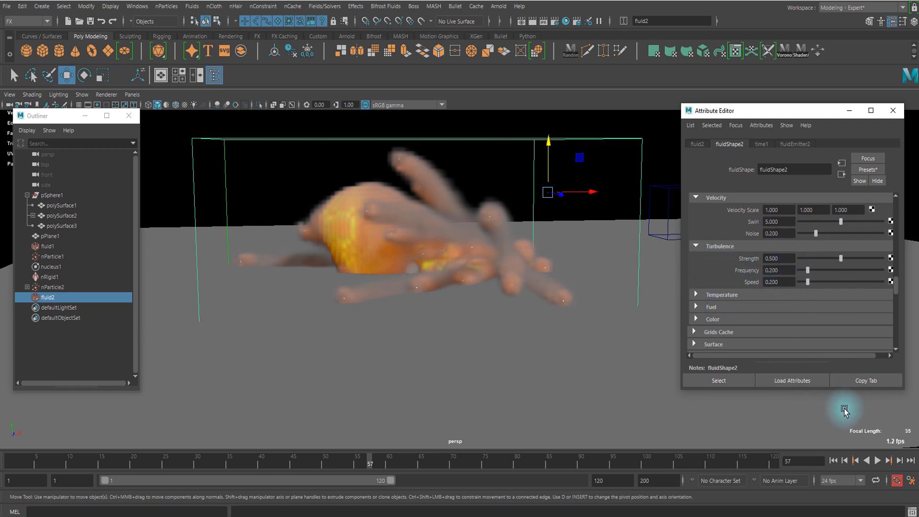
click(875, 460)
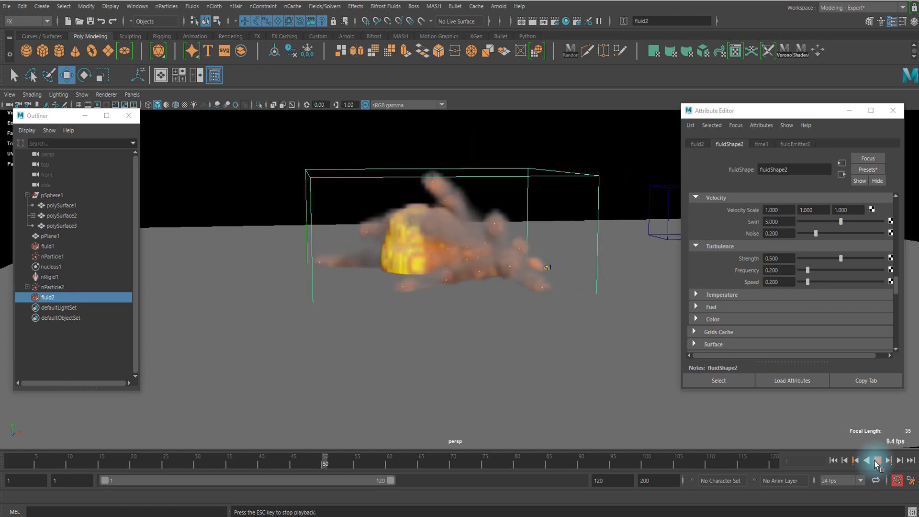
click(875, 461)
Set the Temperature Turbulence of fluidShape2 to 3 and replay the simulation.
scroll(800, 277, down, 1)
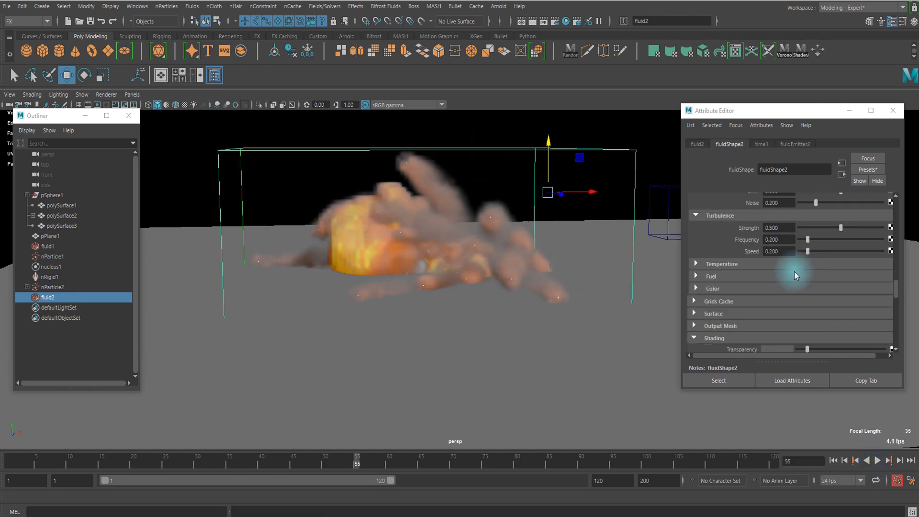
click(723, 265)
scroll(759, 267, down, 2)
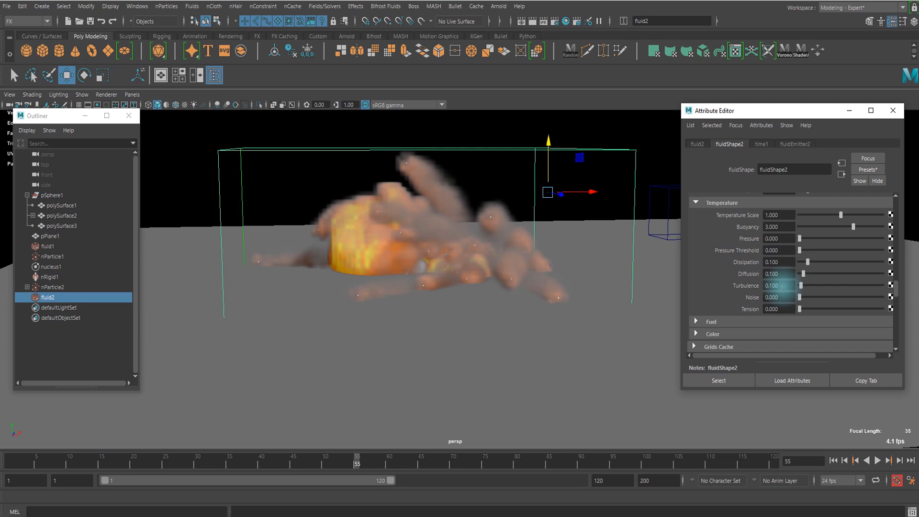
click(861, 285)
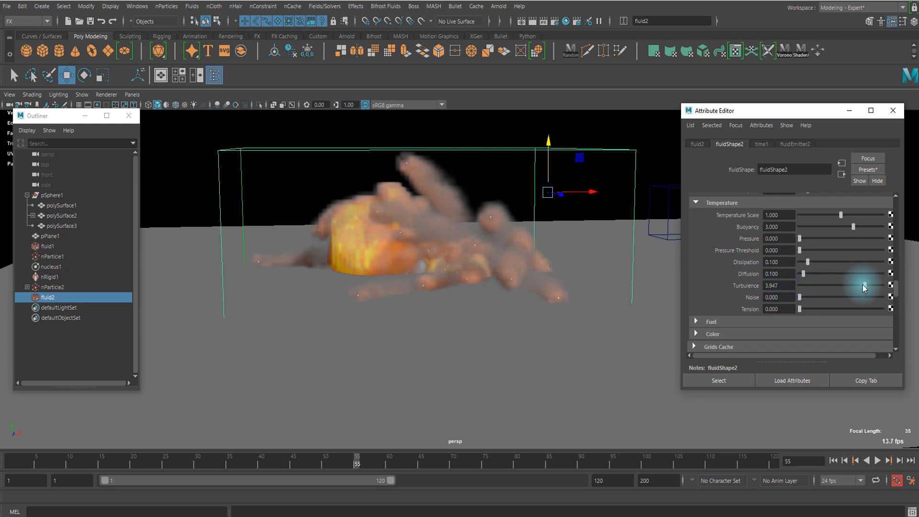
click(787, 284)
text(3)
key(Return)
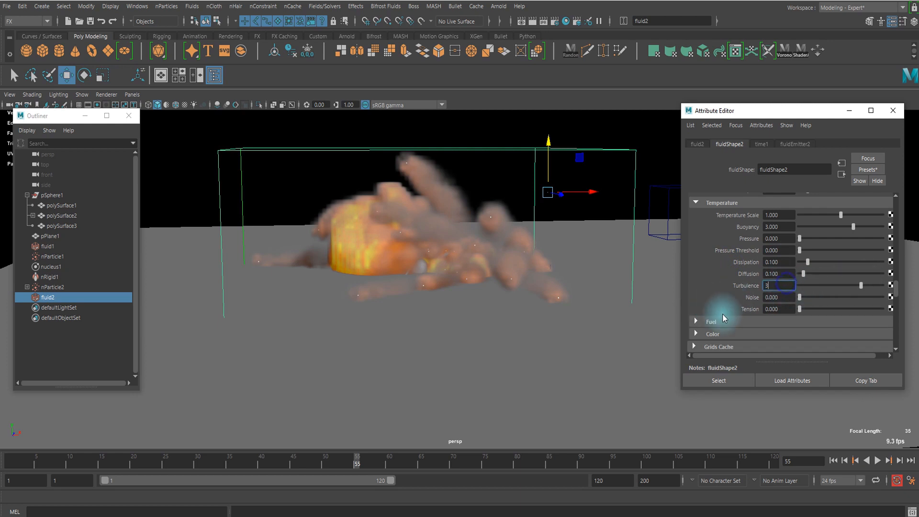
click(876, 460)
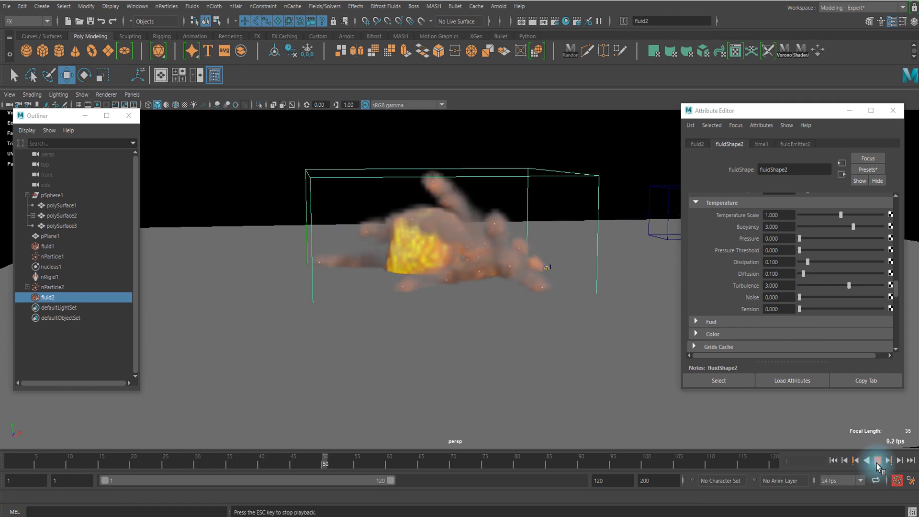
key(Escape)
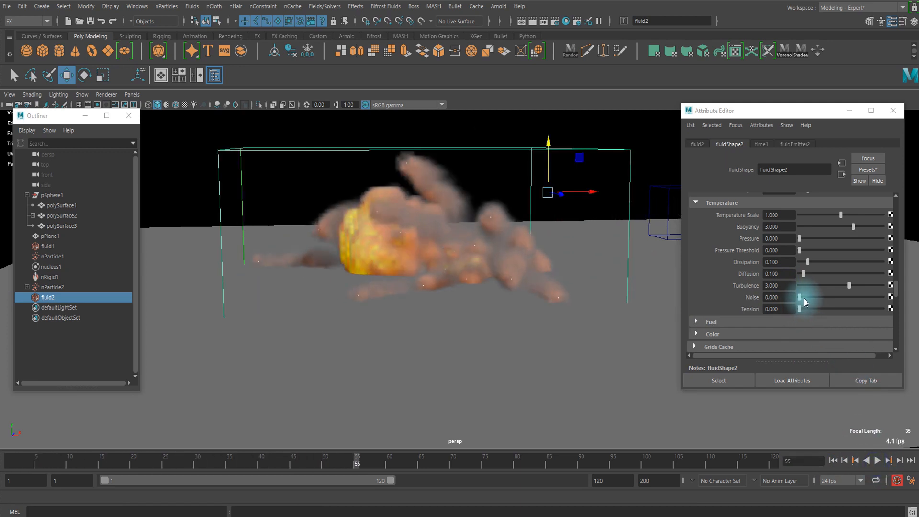
Set fluidShape2's Temperature Noise to 0.1, Dissipation to 0.2 and Diffusion to 0.05.
click(779, 297)
text(.1)
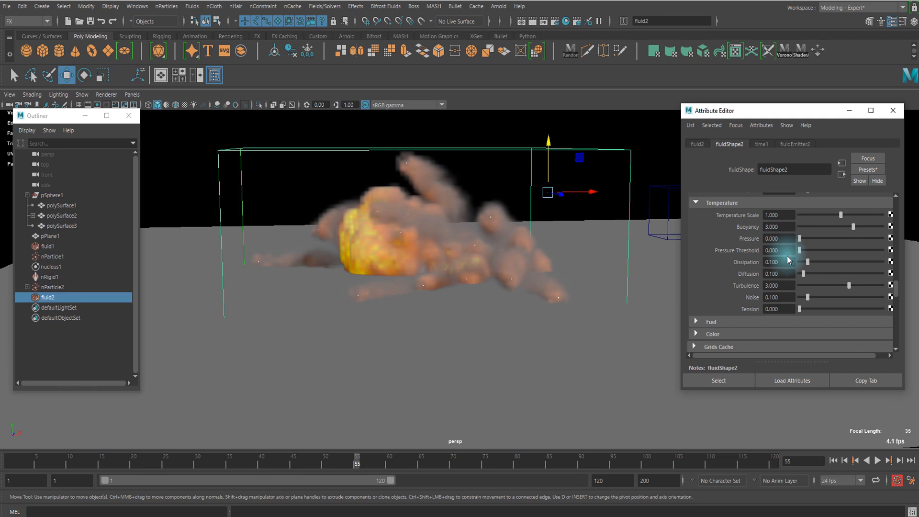
text(.2)
key(Return)
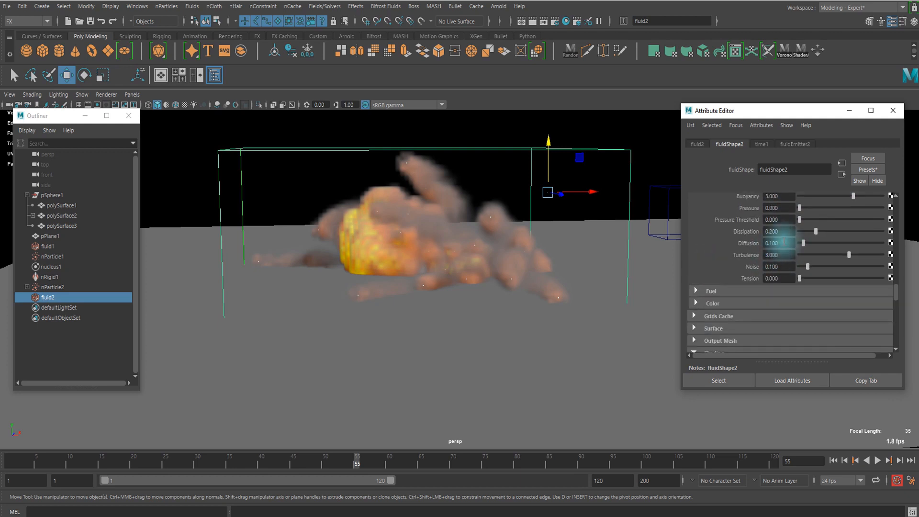
click(786, 244)
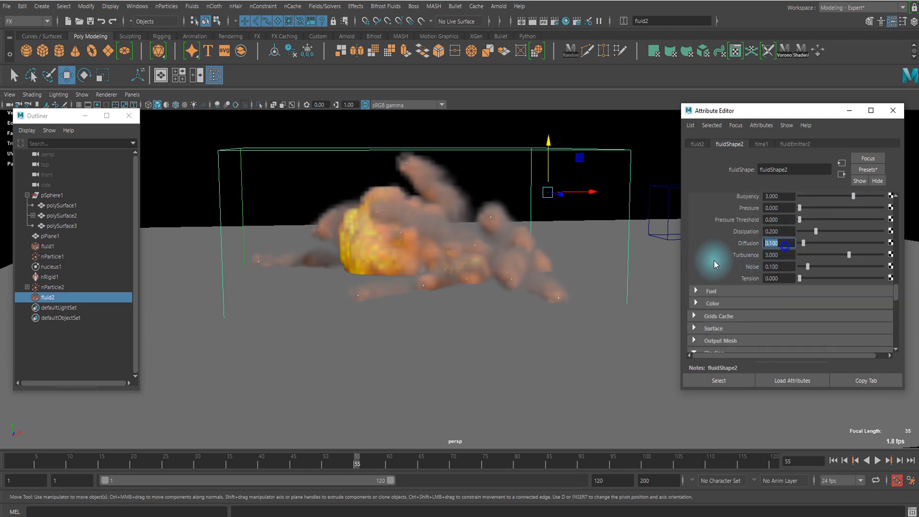
scroll(771, 271, down, 2)
click(739, 262)
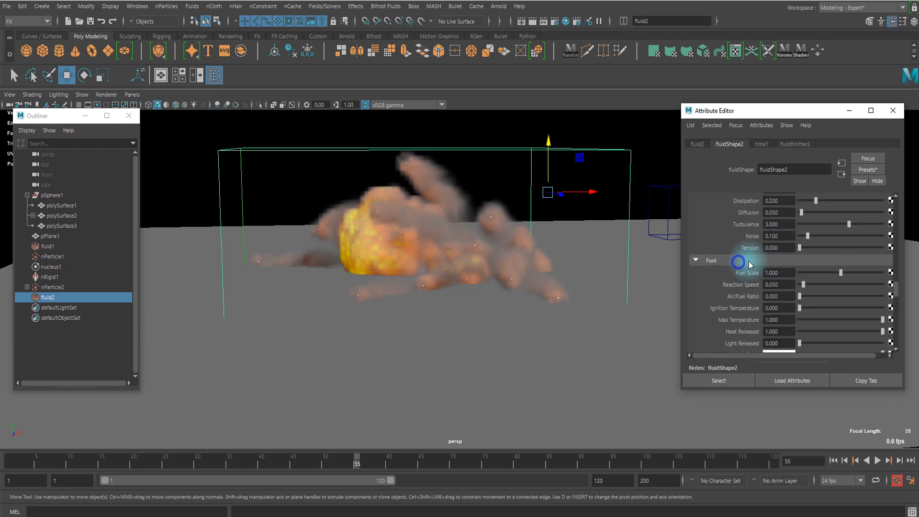
click(751, 261)
click(744, 259)
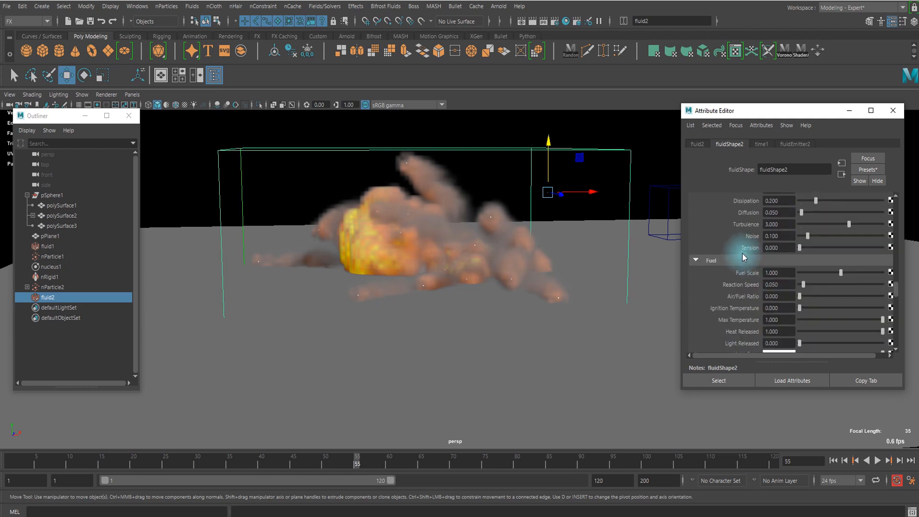
click(716, 258)
Enlarge fluidShape2's Incandescence ramp and move its black marker to about position 0.258.
click(872, 264)
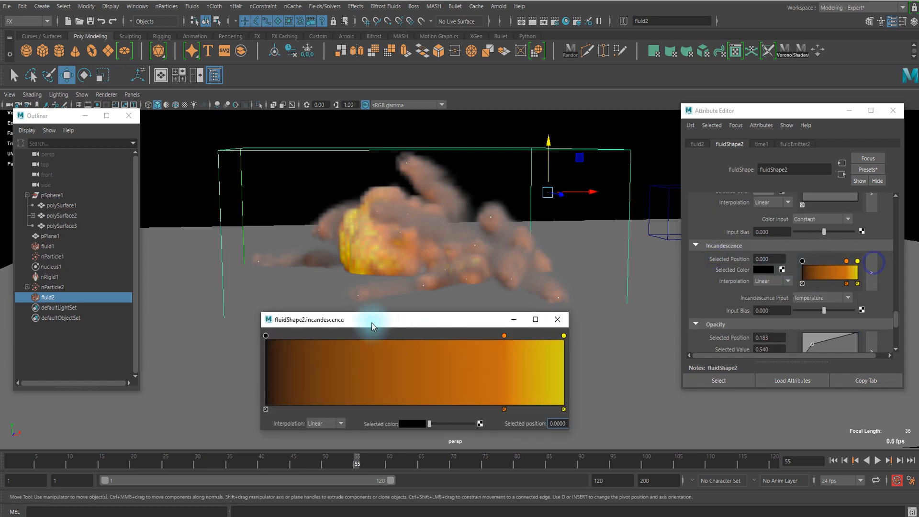
drag(372, 323, 754, 237)
mouse_move(654, 251)
mouse_down()
mouse_move(728, 254)
mouse_move(644, 248)
mouse_up()
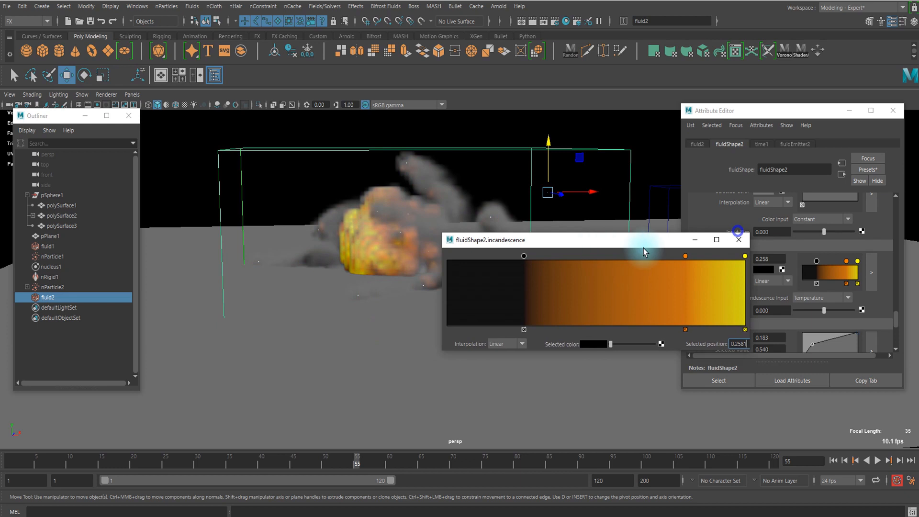
Add a yellow marker near the bright end of the Incandescence ramp and desaturate the end marker to pale cream.
click(720, 268)
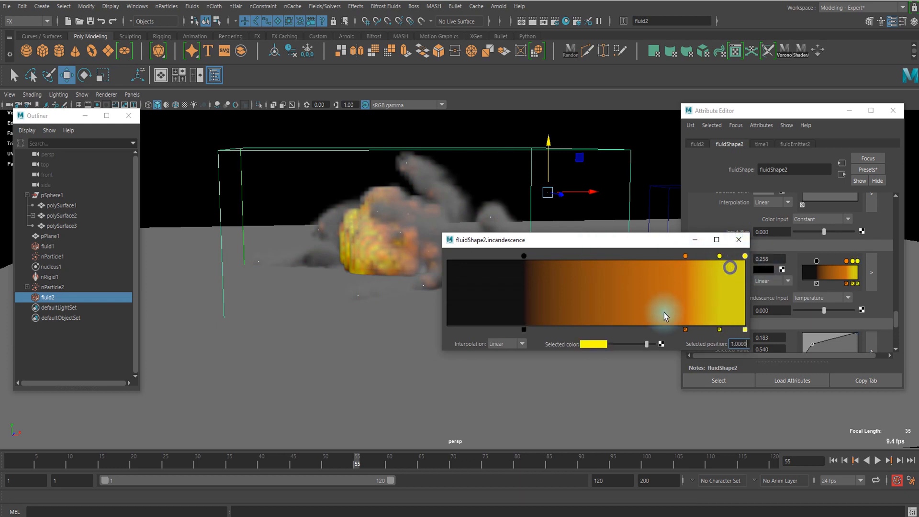
click(595, 344)
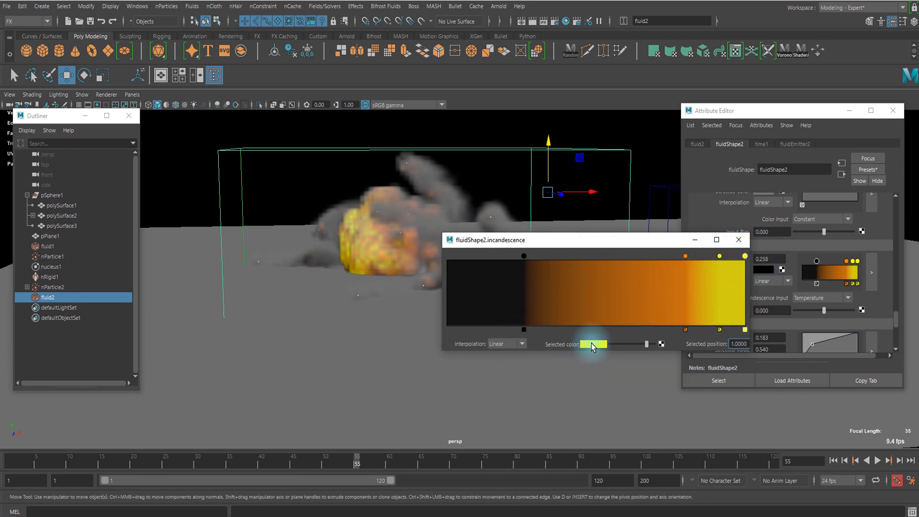
click(592, 344)
click(578, 391)
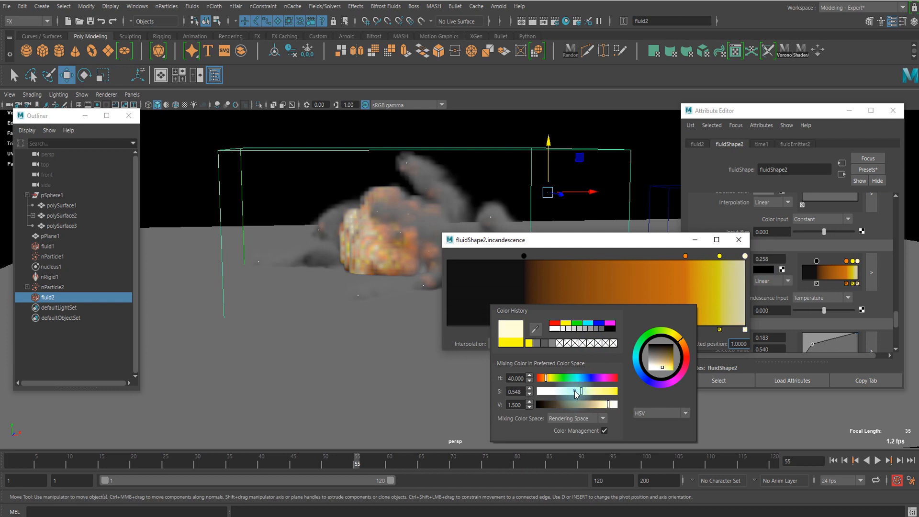
click(739, 240)
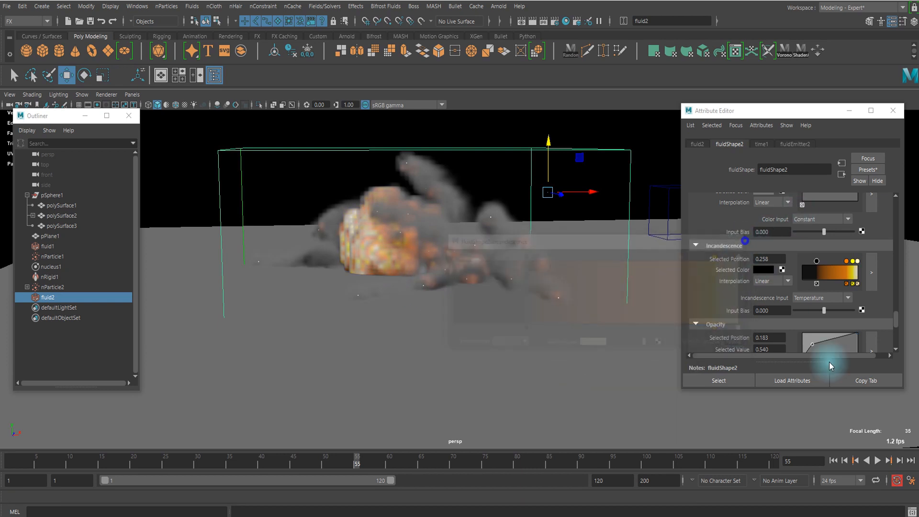
Enable Texture Color, Texture Incandescence and Texture Opacity on fluidShape2, then replay the simulation from frame 1.
scroll(728, 286, down, 5)
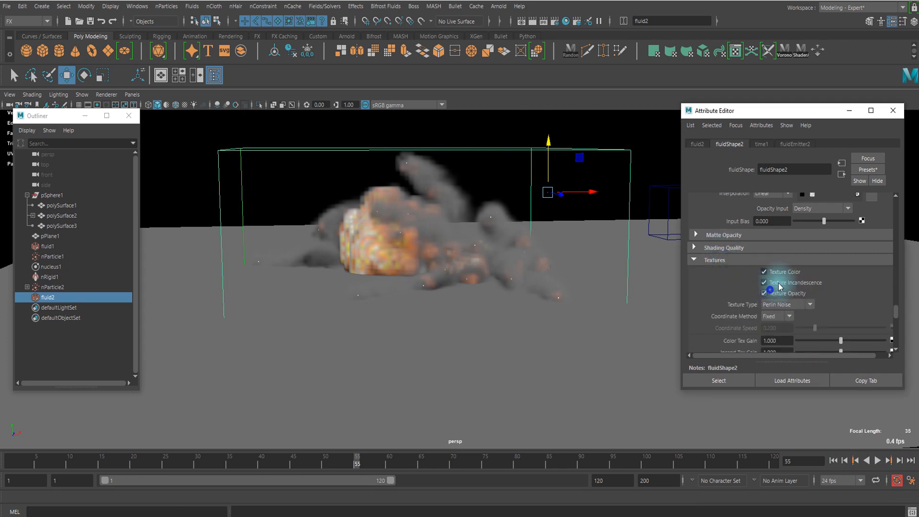
scroll(785, 285, down, 3)
click(834, 461)
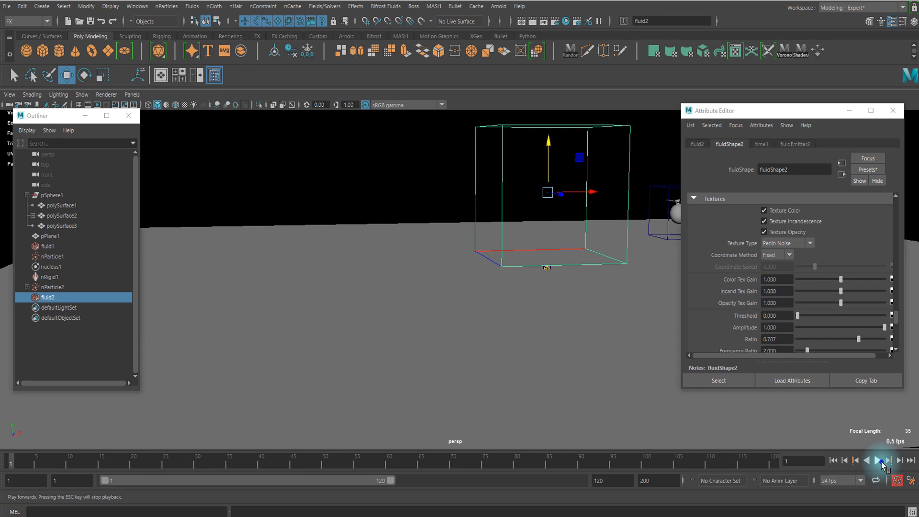
click(880, 462)
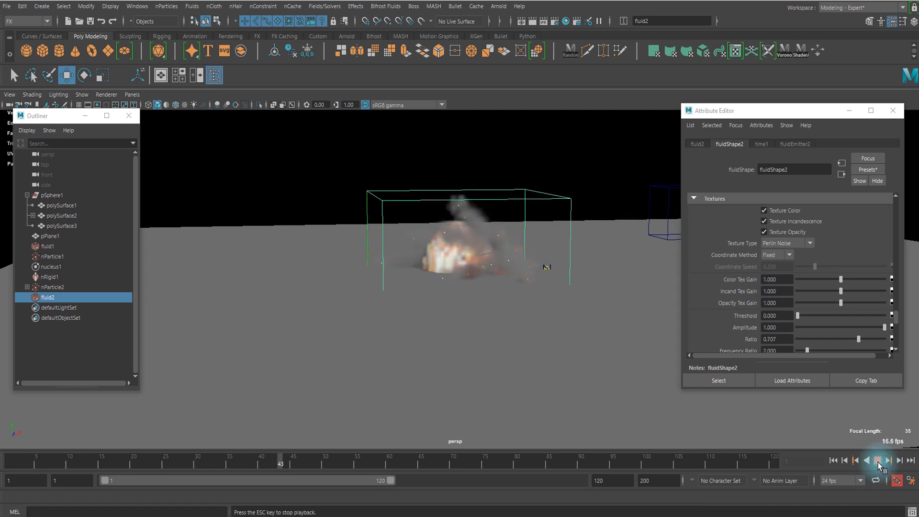
click(877, 461)
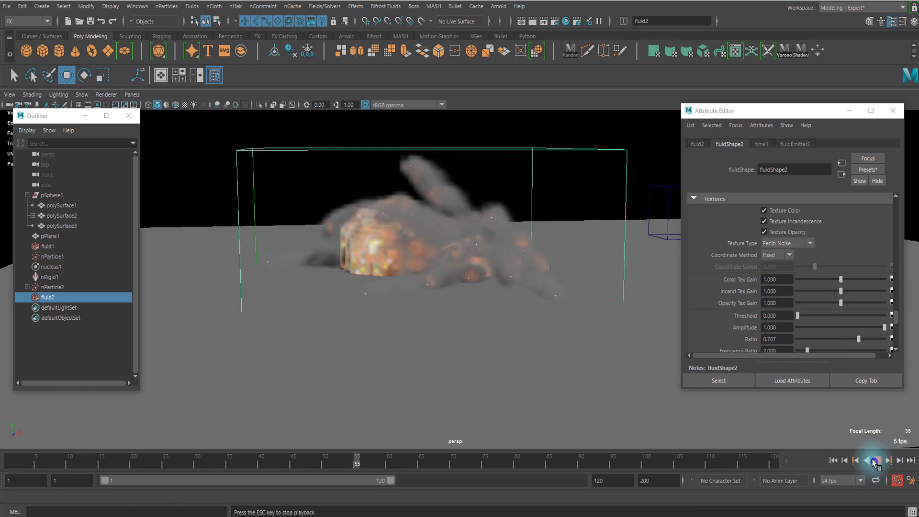
Make fluid2 collide with the ground plane pPlane1 using Make Collide.
scroll(372, 286, up, 5)
alt+drag(332, 264, 392, 264)
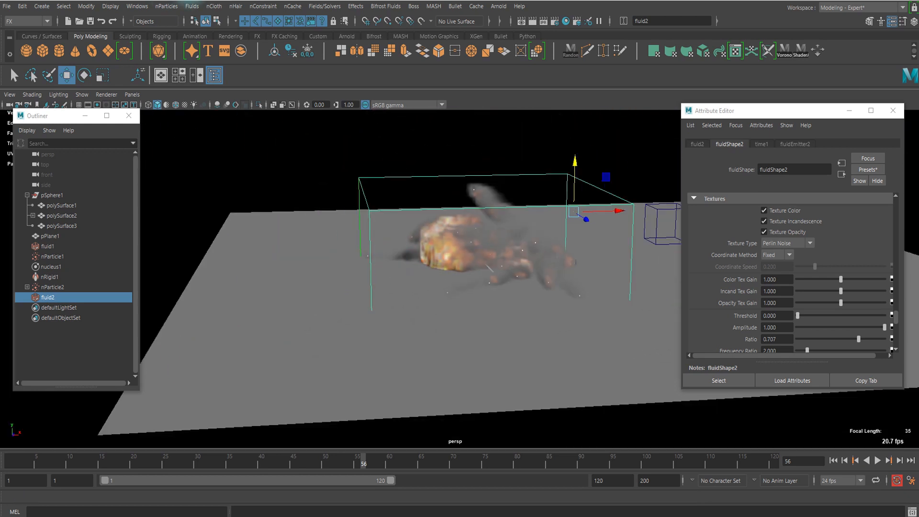
click(194, 7)
click(214, 6)
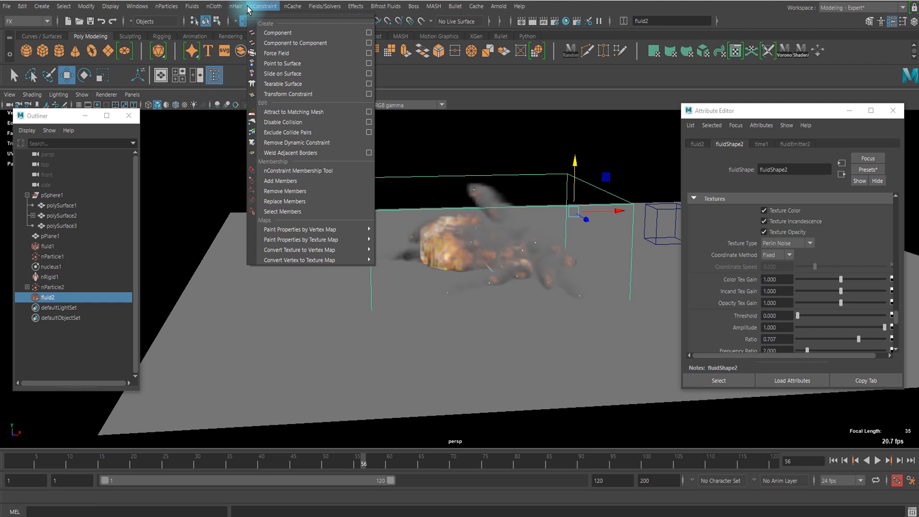
click(192, 7)
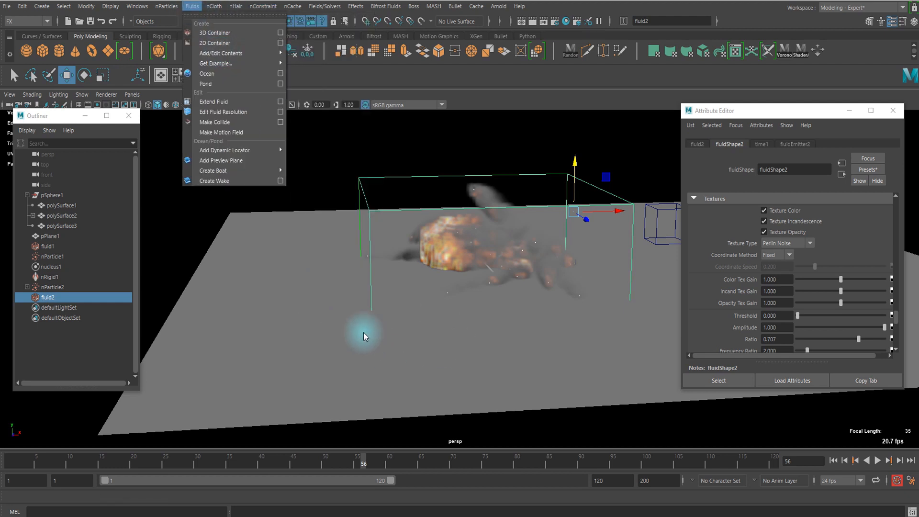
click(282, 346)
alt+drag(370, 256, 349, 242)
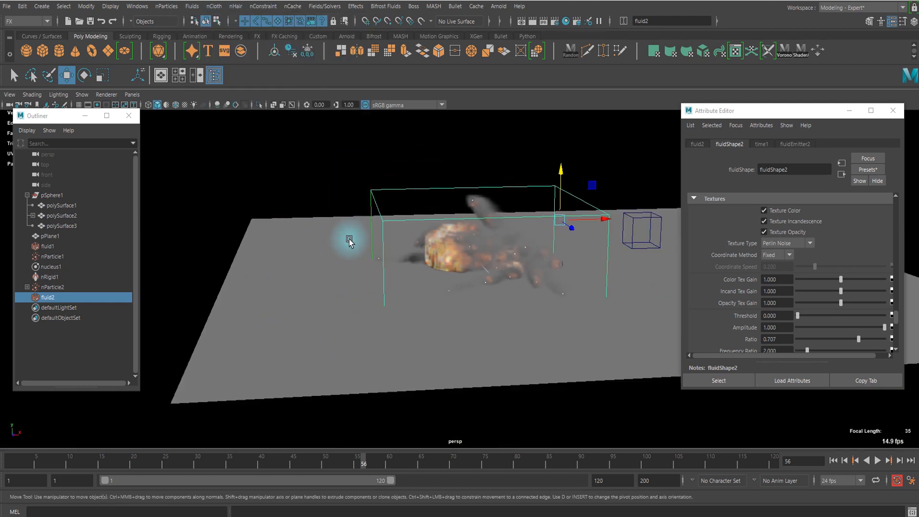
shift+click(297, 285)
click(188, 8)
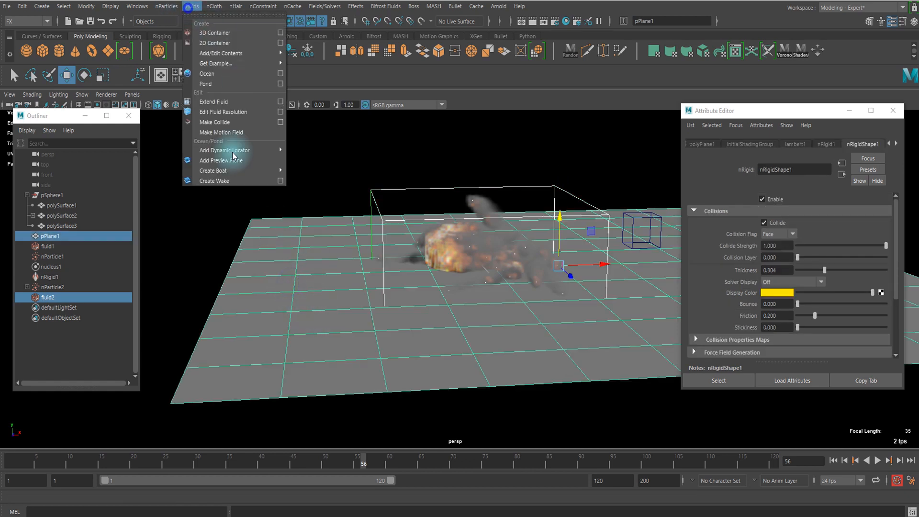
click(234, 122)
click(325, 157)
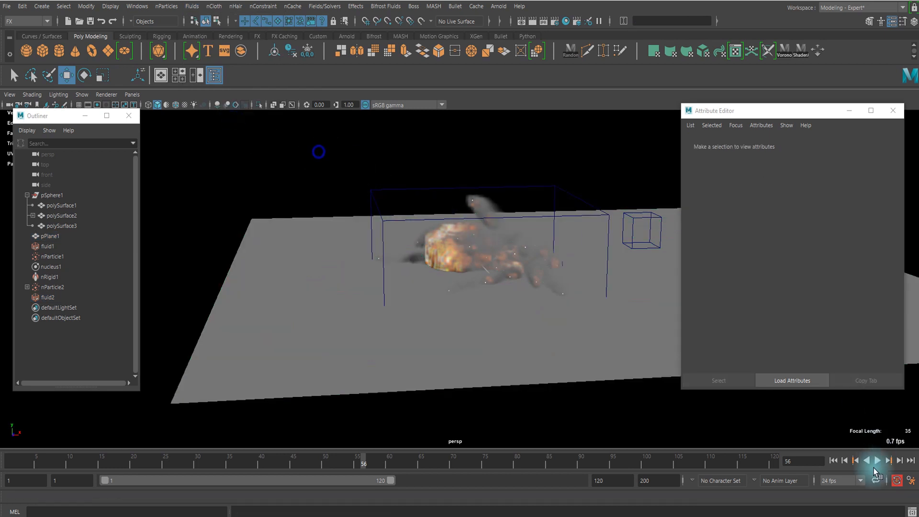
Replay the simulation from frame 1 and examine the explosion up close against the ground plane.
click(834, 461)
click(878, 460)
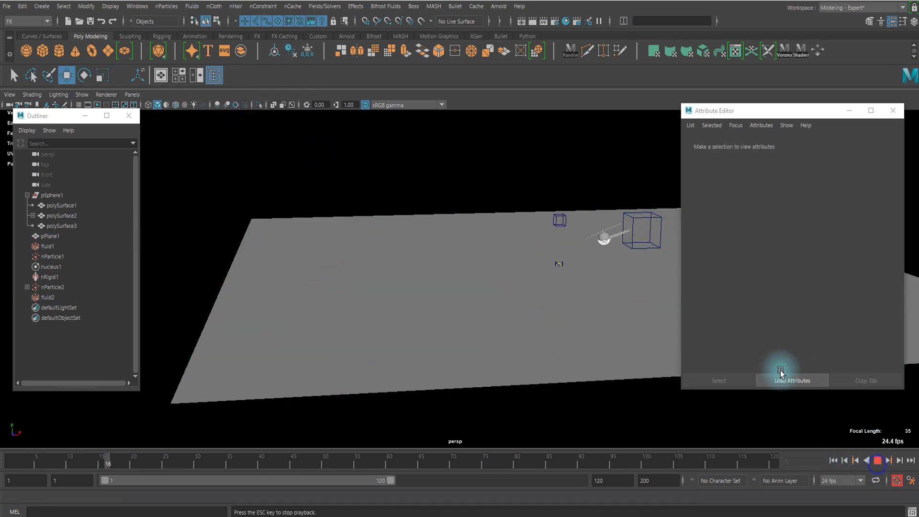
mouse_move(486, 300)
alt+mouse_down()
mouse_move(472, 291)
mouse_move(469, 311)
mouse_move(497, 304)
alt+mouse_up()
click(877, 460)
alt+drag(421, 323, 472, 226)
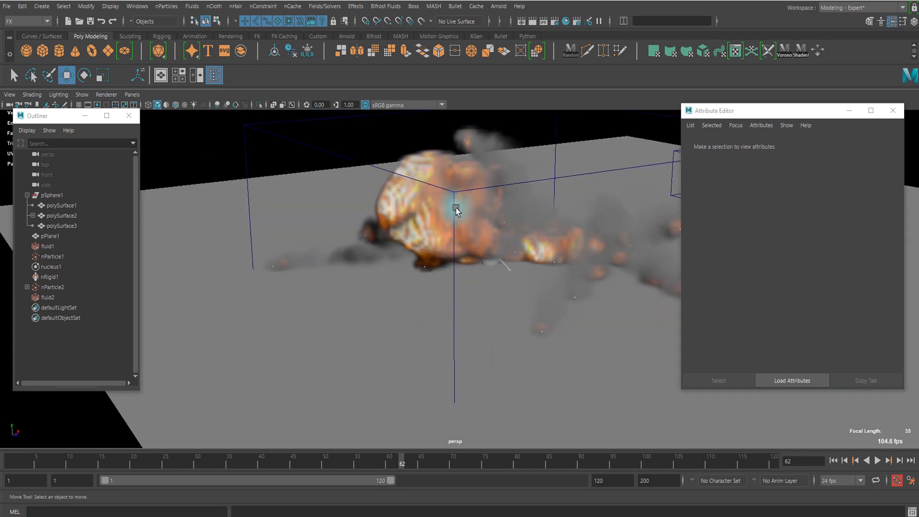
Select fluid2 and darken the fluid's shading Color to a dark grey with a value of about 0.058.
click(293, 129)
mouse_move(582, 218)
alt+mouse_down()
mouse_move(549, 207)
mouse_move(571, 211)
alt+mouse_up()
scroll(790, 259, up, 10)
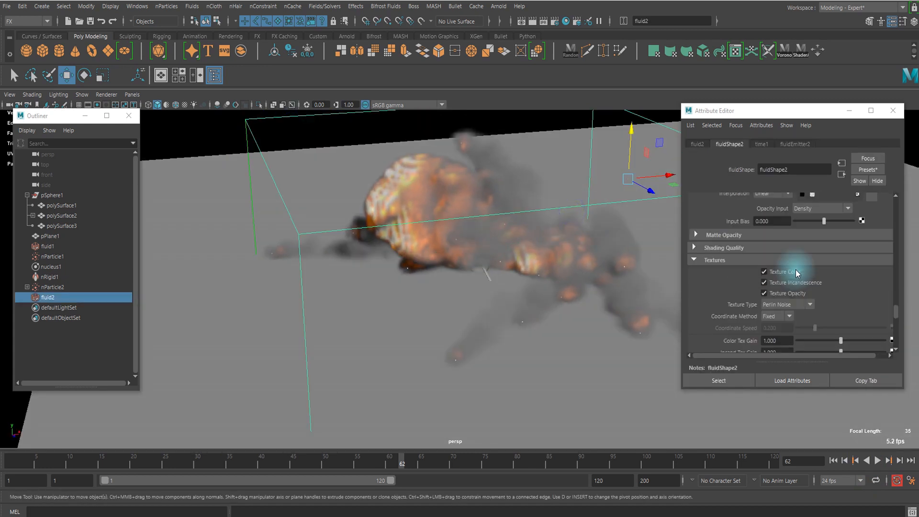
scroll(781, 283, up, 8)
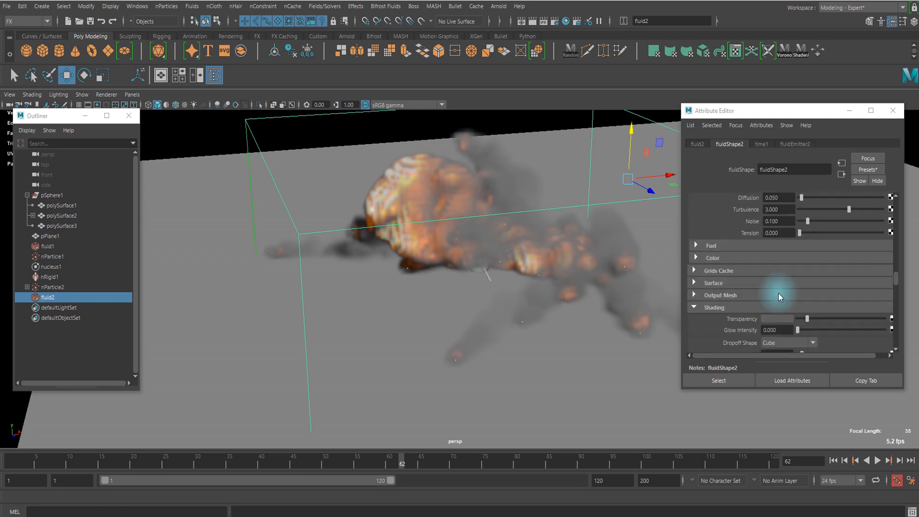
click(743, 294)
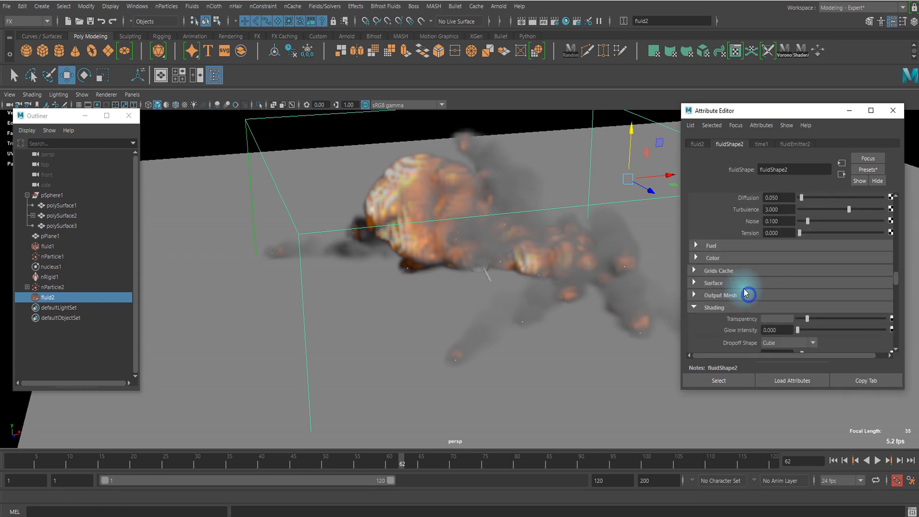
click(747, 295)
scroll(759, 288, down, 5)
alt+drag(578, 296, 571, 275)
scroll(860, 258, up, 3)
scroll(842, 266, down, 4)
scroll(814, 269, down, 2)
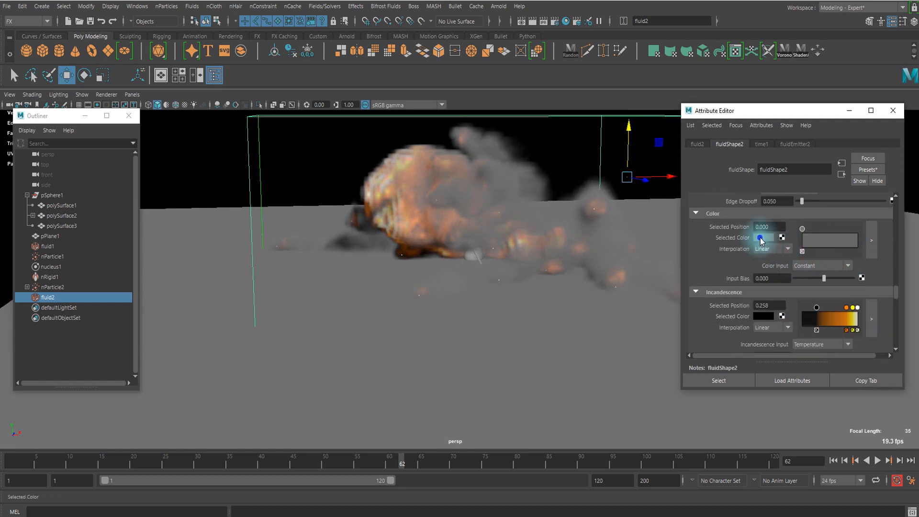
click(764, 238)
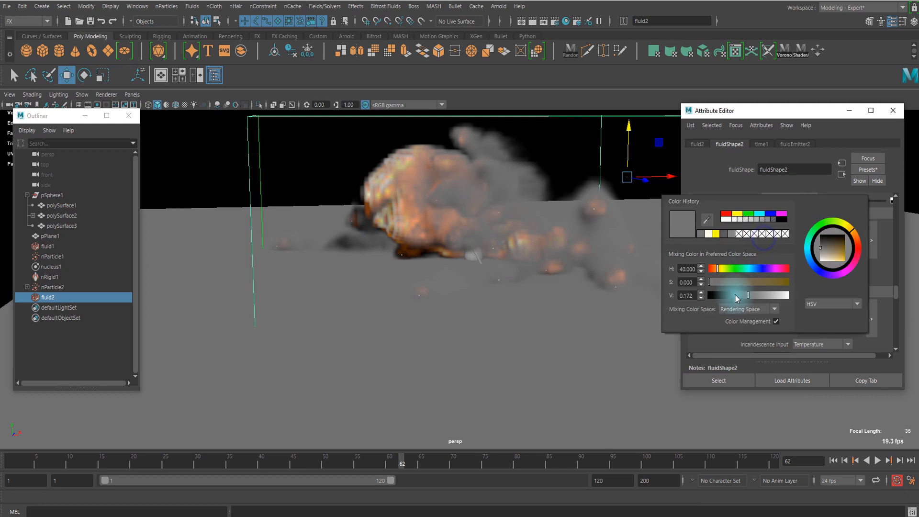
click(739, 295)
drag(737, 298, 735, 302)
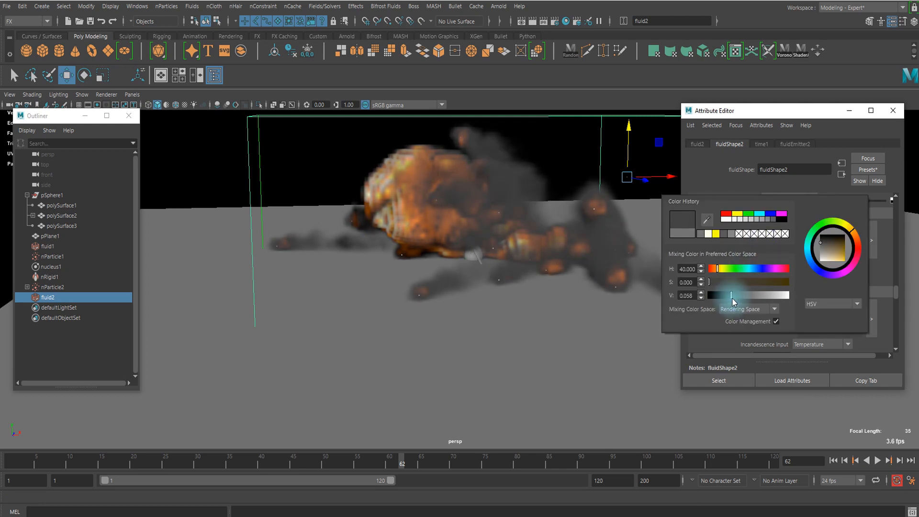
Steepen the start of fluidShape2's Opacity ramp, adding a point at position 0.113 with value 0.560.
scroll(863, 290, down, 3)
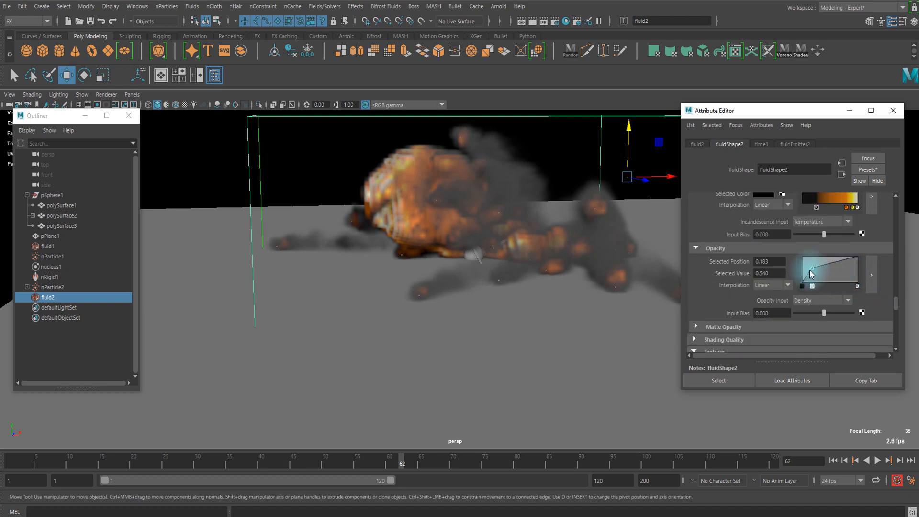
mouse_move(814, 261)
mouse_down()
mouse_move(796, 255)
mouse_move(810, 272)
mouse_up()
mouse_move(585, 276)
alt+mouse_down()
mouse_move(599, 289)
mouse_move(579, 288)
alt+mouse_up()
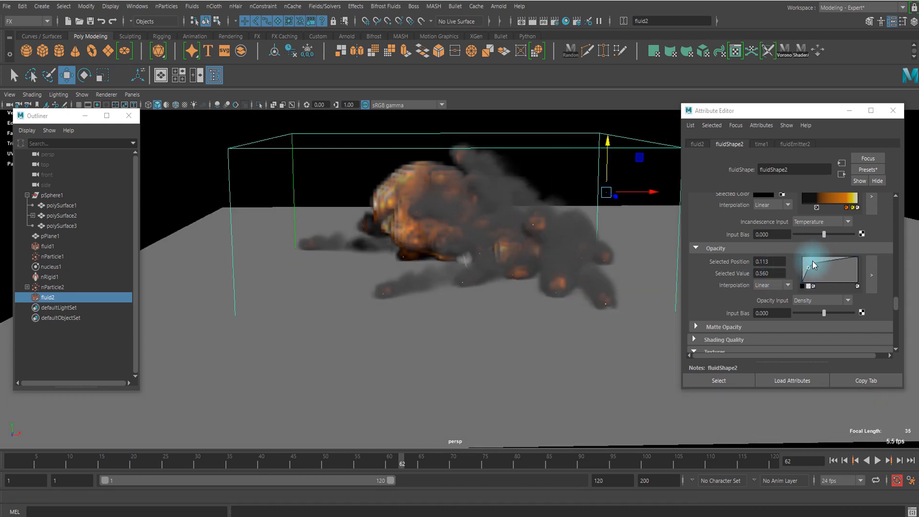
Lower fluidShape2's shading Transparency slightly to make the smoke denser.
scroll(833, 254, up, 6)
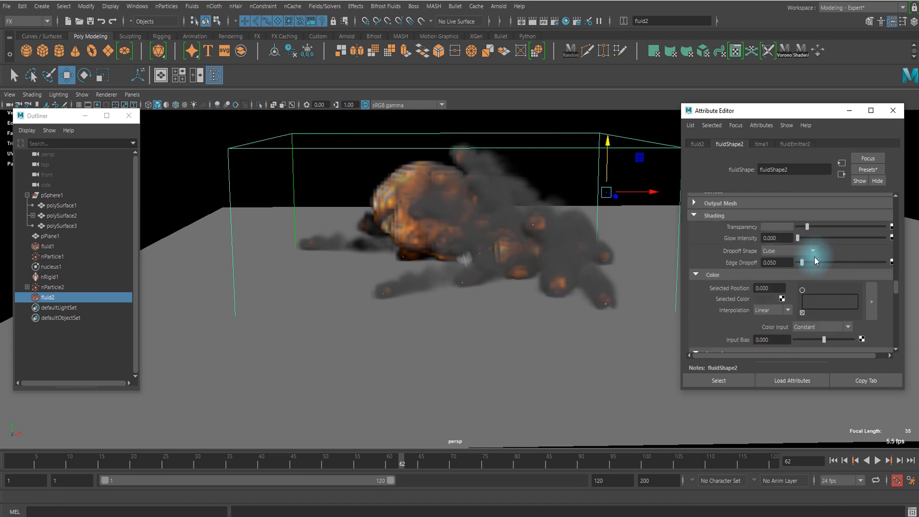
click(801, 227)
mouse_move(802, 226)
mouse_down()
mouse_move(795, 230)
mouse_move(805, 228)
mouse_up()
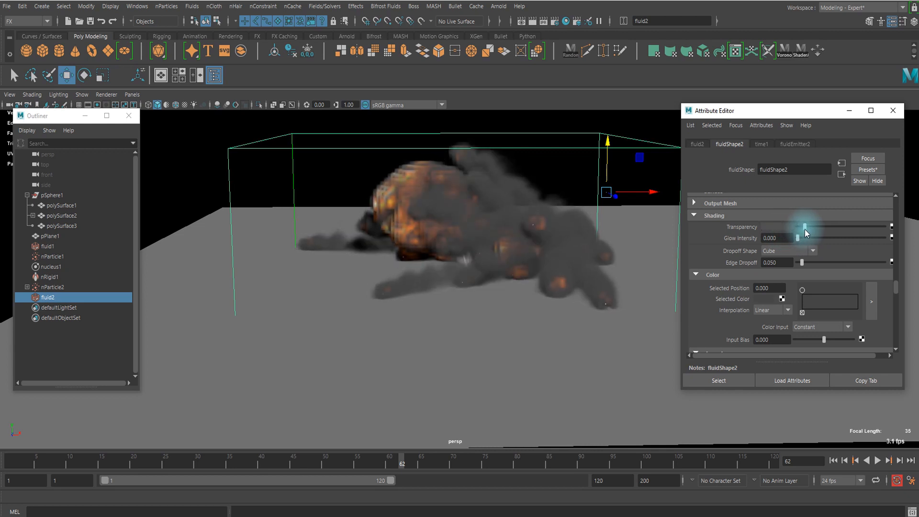
scroll(805, 275, down, 3)
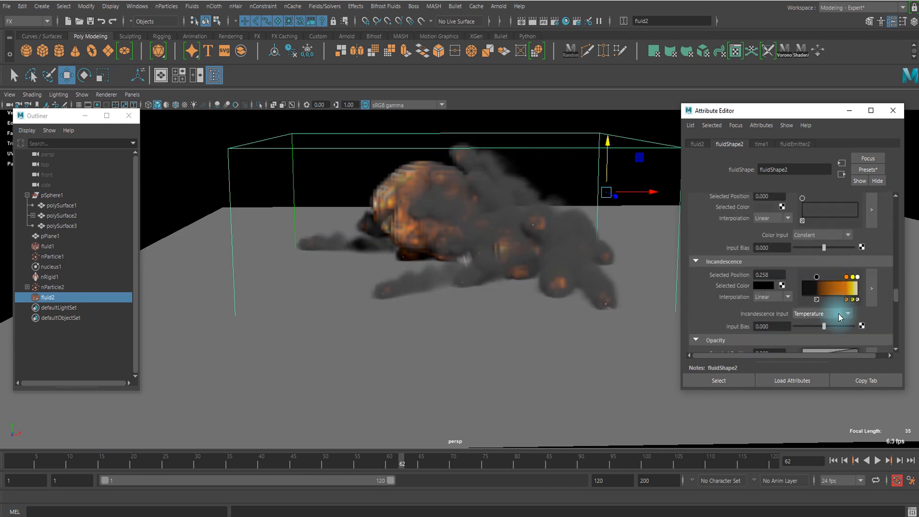
scroll(726, 311, up, 3)
Try a Max Distance of 0.5 on fluidEmitter2 with a replay from frame 1, and restore the value to 1.
alt+drag(494, 265, 789, 156)
click(785, 143)
scroll(795, 282, down, 5)
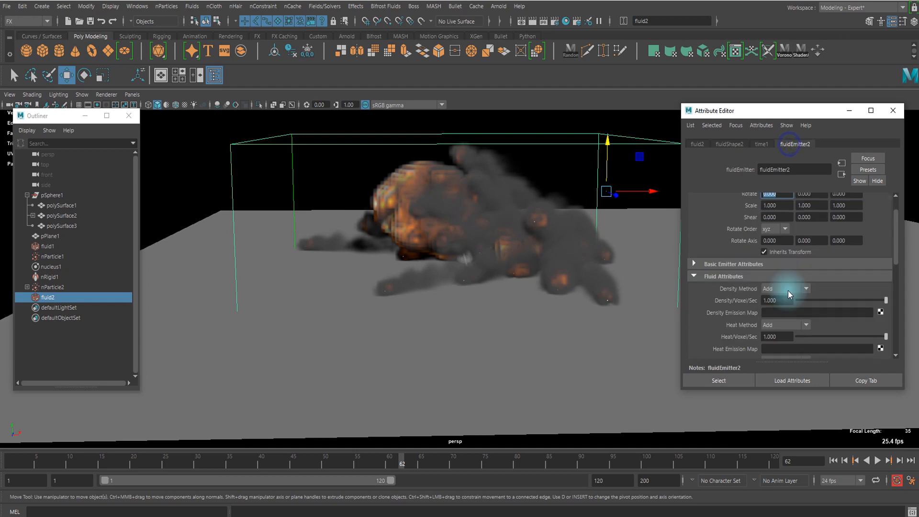
scroll(783, 300, up, 6)
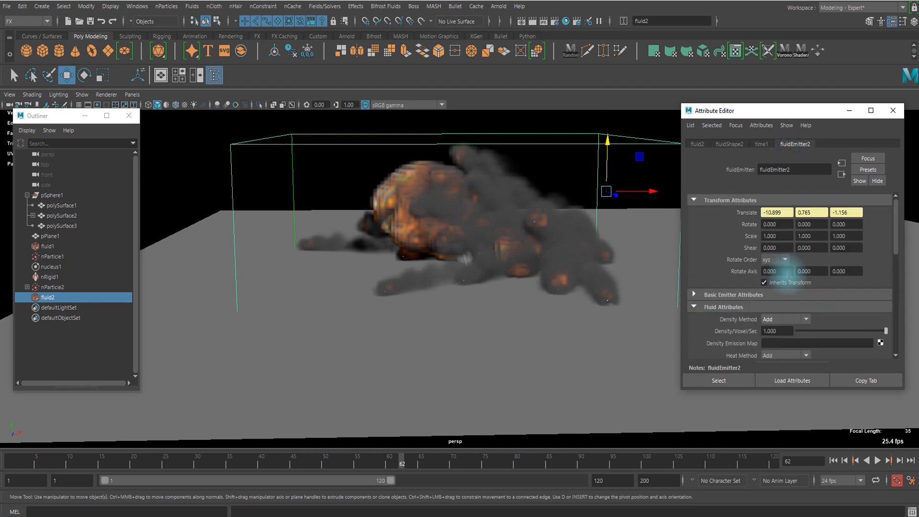
click(762, 290)
scroll(781, 289, down, 3)
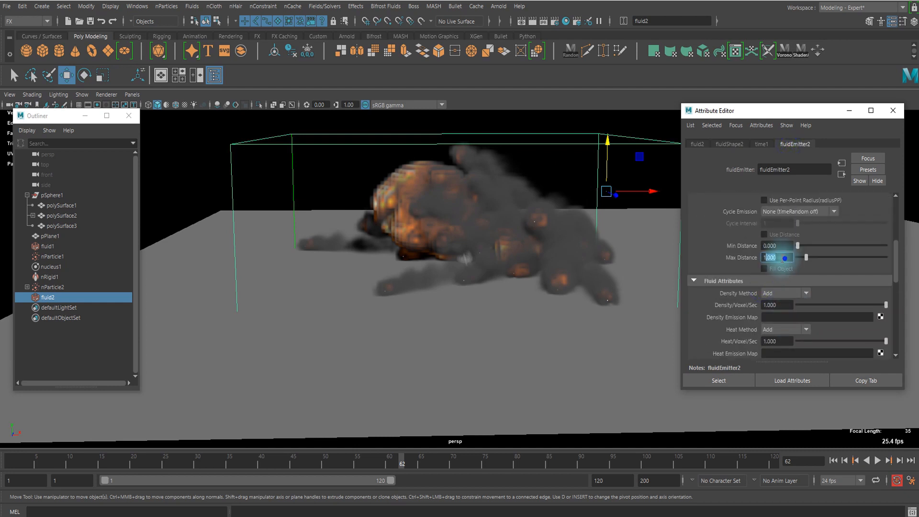
text(0.5)
key(Return)
click(833, 460)
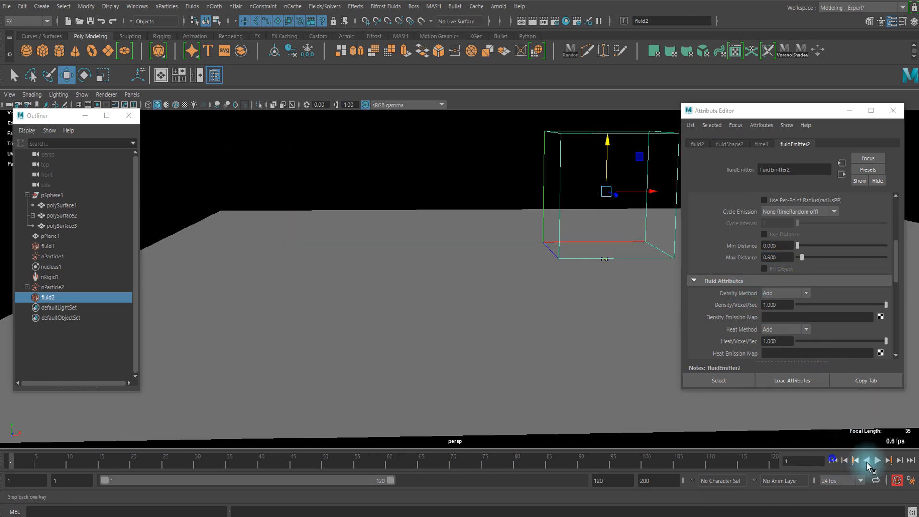
click(877, 460)
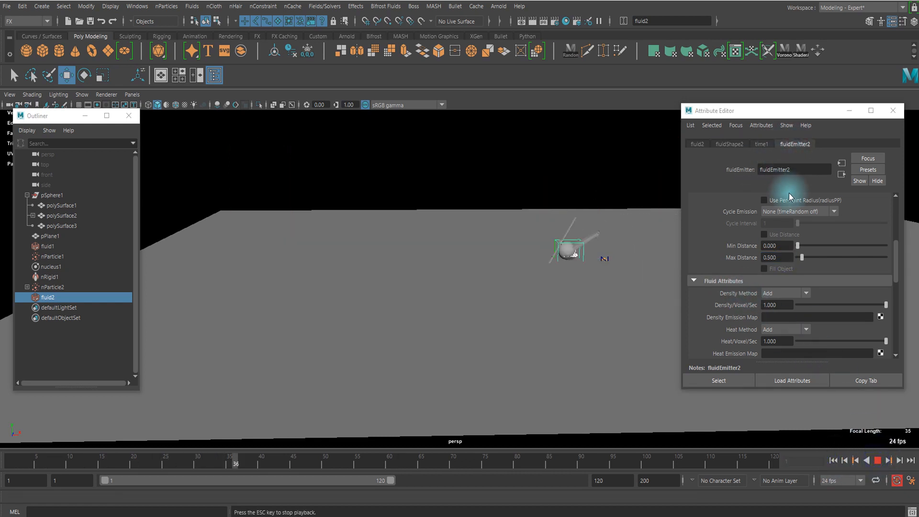
drag(786, 257, 770, 272)
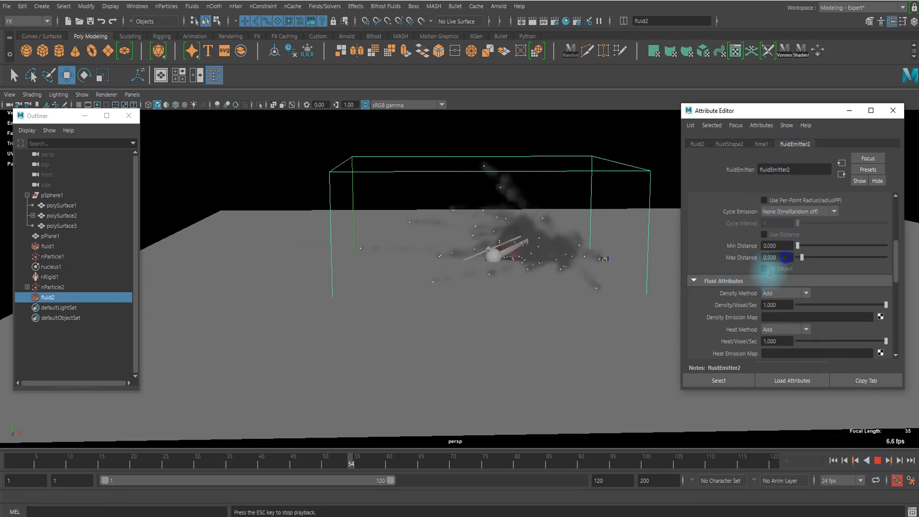
click(877, 461)
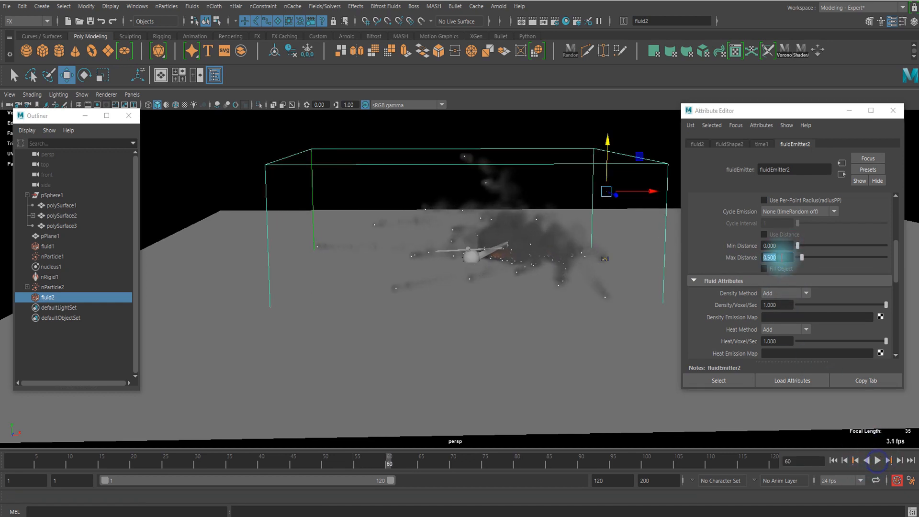
text(1)
key(Return)
Try a Density/Voxel/Sec of 3 on fluidEmitter2 and replay the simulation from frame 1.
scroll(787, 254, down, 3)
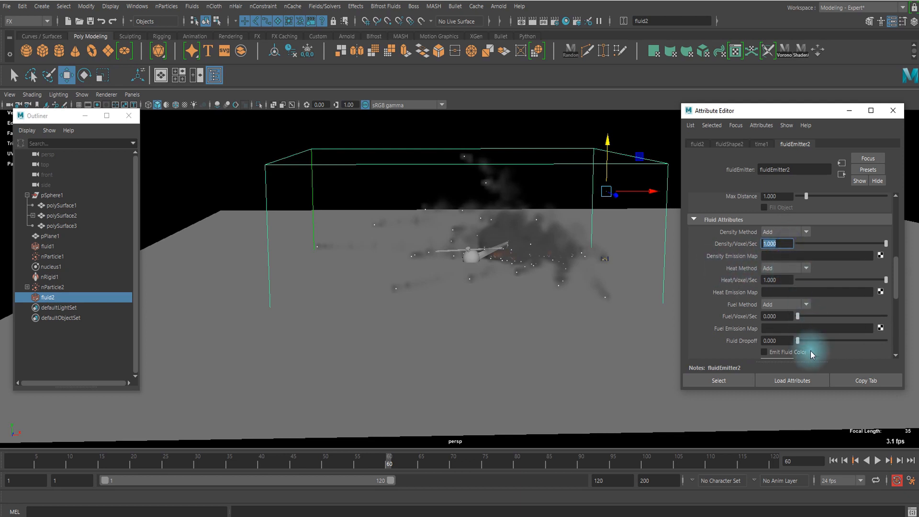
text(3)
key(Return)
click(834, 462)
click(878, 462)
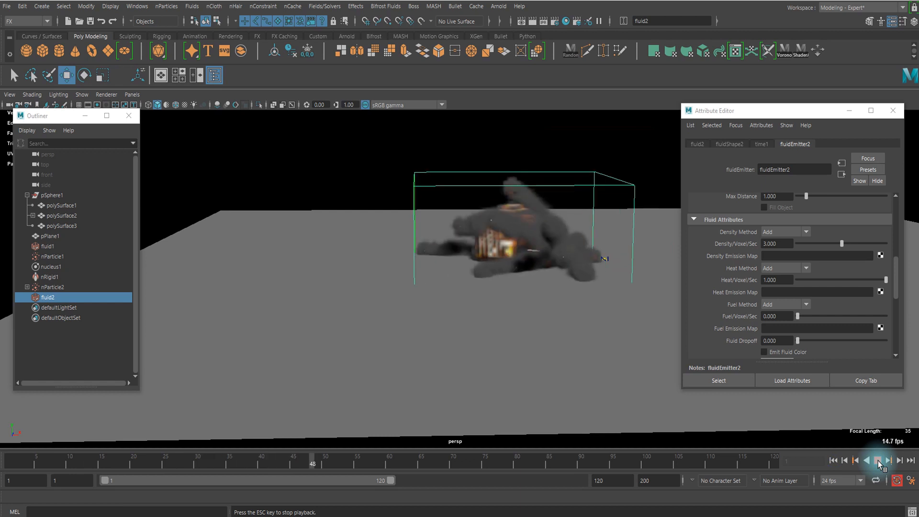
click(878, 462)
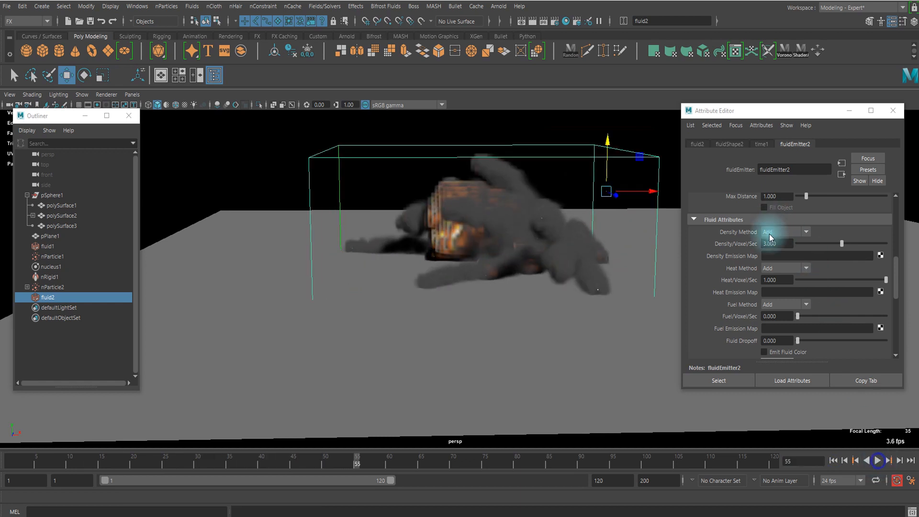
Set fluidEmitter2's Density/Voxel/Sec to 2 and replay the simulation from frame 1.
drag(785, 243, 752, 251)
text(2)
key(Return)
click(833, 461)
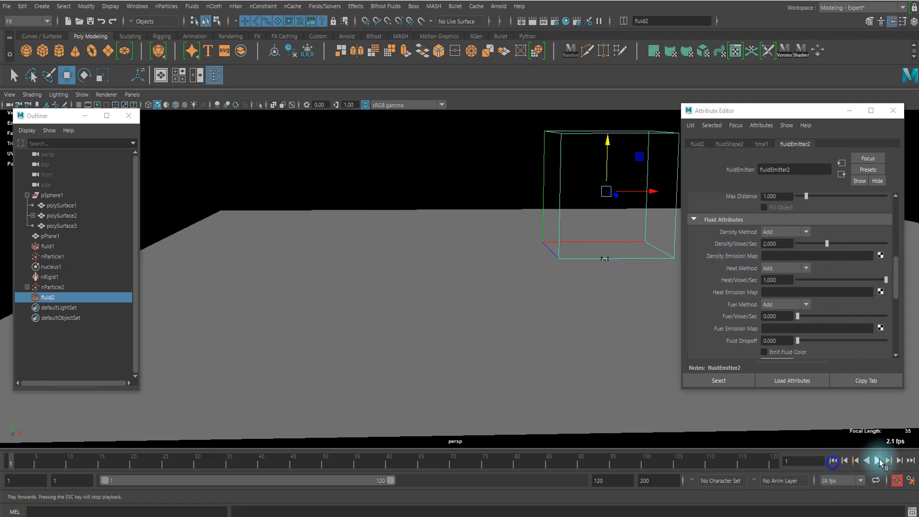
click(879, 461)
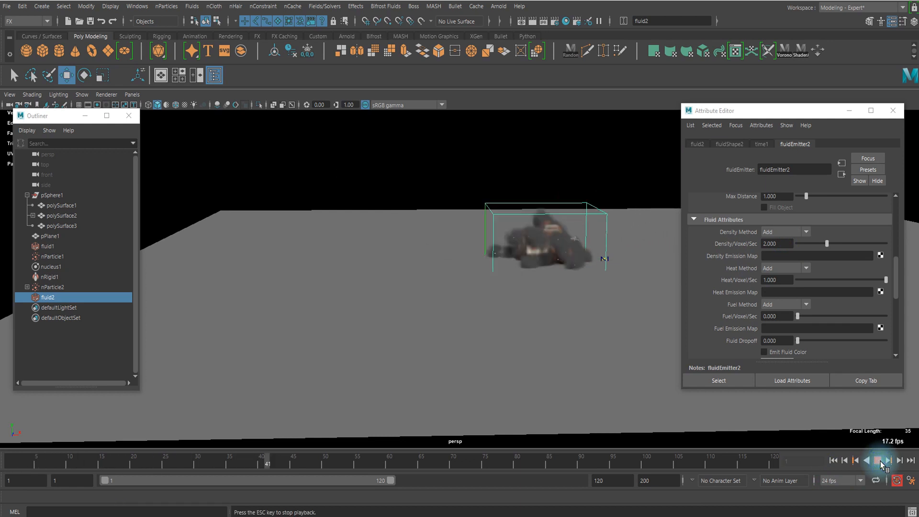
click(879, 461)
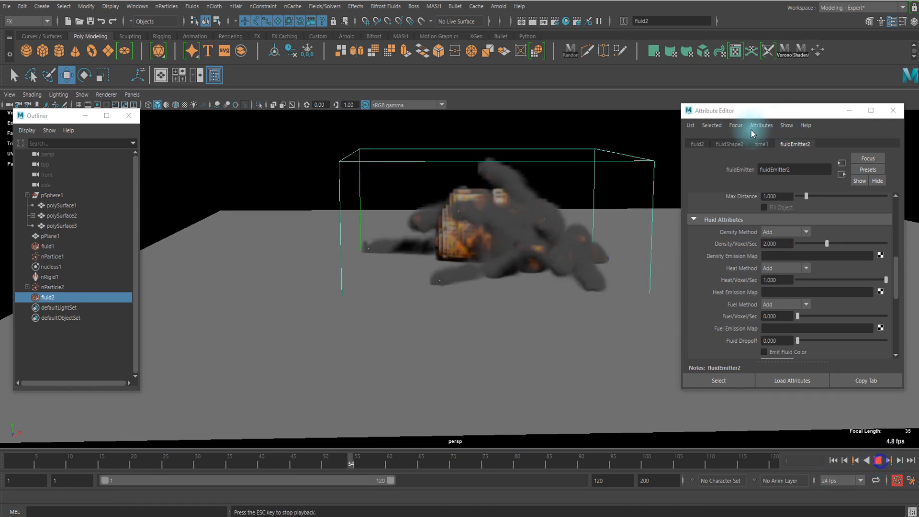
Try a Density Gradient Force of 150 on fluidShape2 and replay the simulation from frame 1.
click(729, 143)
scroll(785, 283, down, 3)
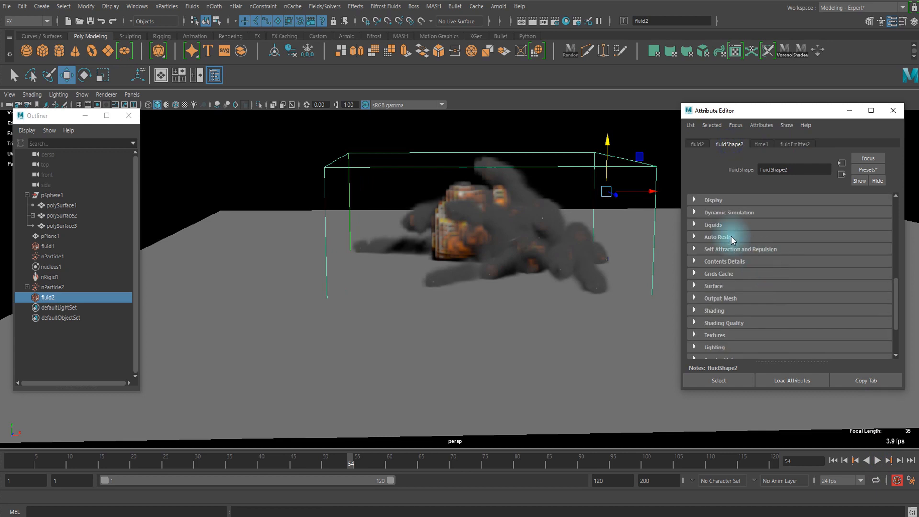
scroll(766, 271, down, 3)
click(724, 244)
scroll(820, 271, down, 2)
click(780, 300)
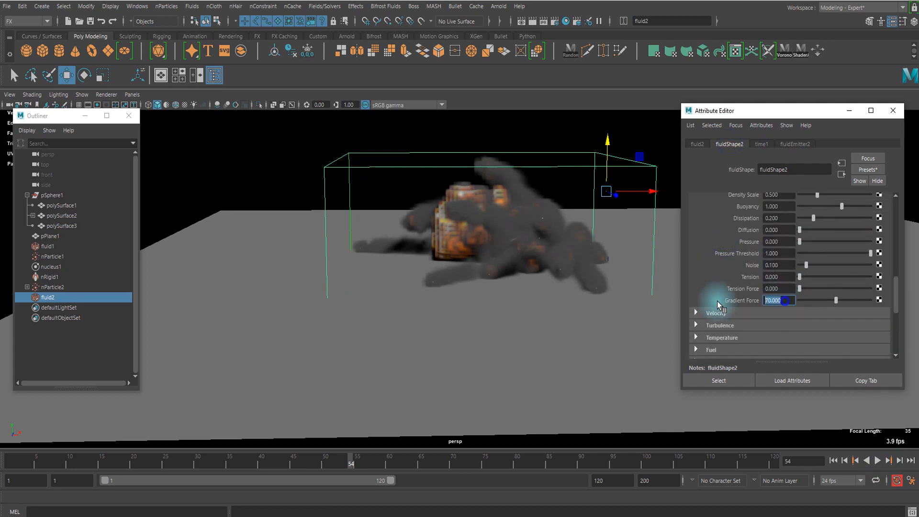
click(838, 459)
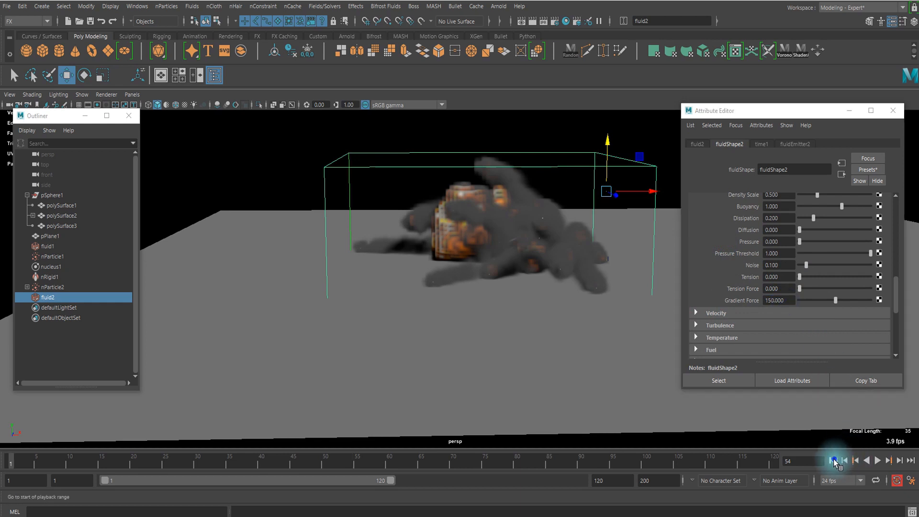
click(877, 460)
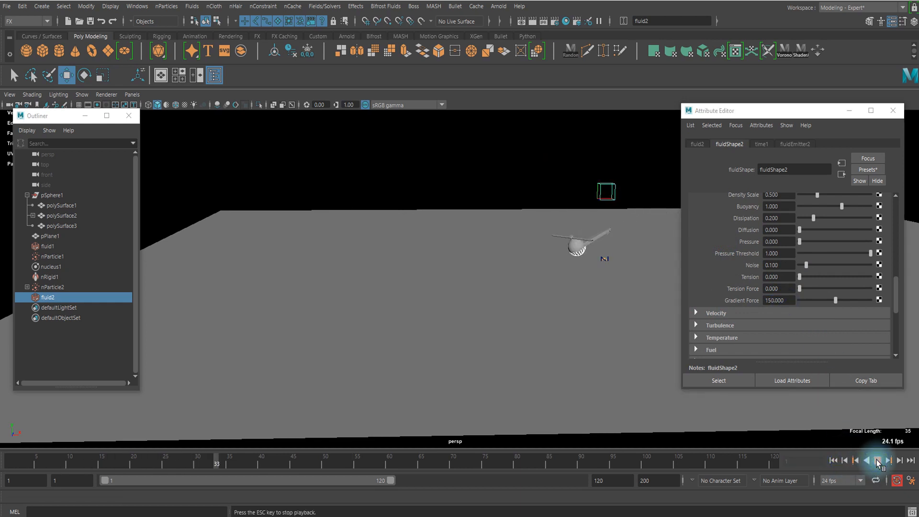
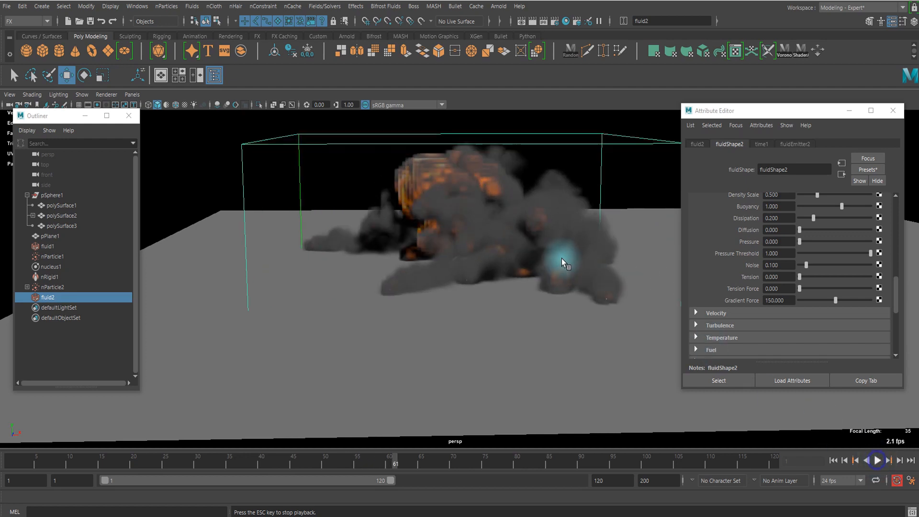
key(Escape)
Set fluidShape2's Density Gradient Force to 80 and Dissipation to 0.1, then replay from frame 1 and inspect the explosion.
alt+drag(556, 252, 474, 268)
click(780, 300)
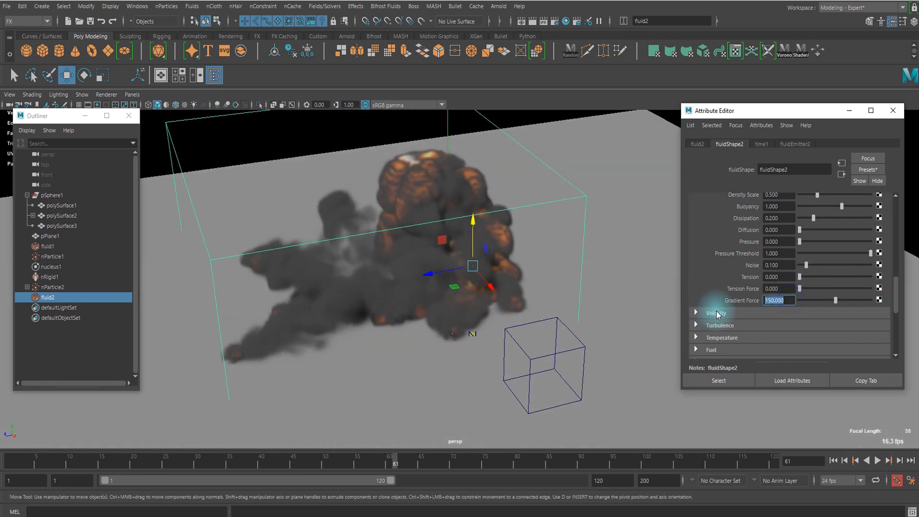
scroll(784, 292, up, 2)
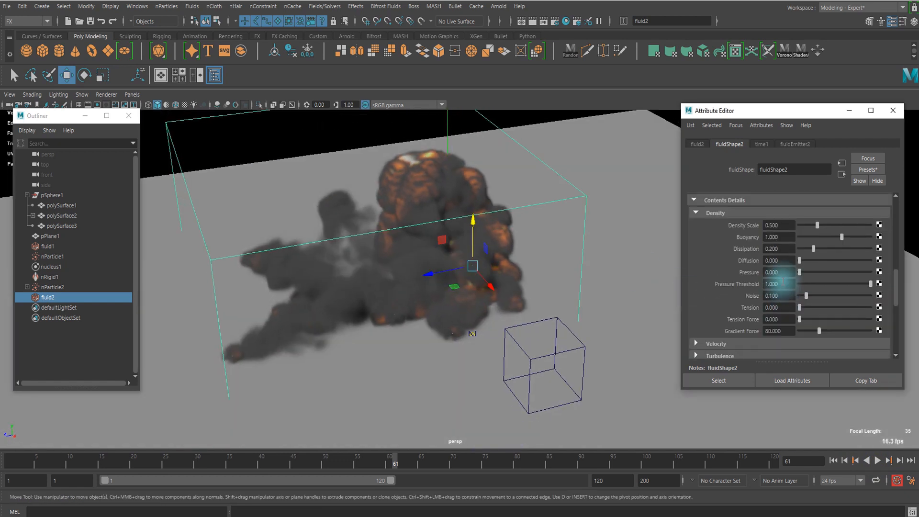
click(835, 461)
click(876, 460)
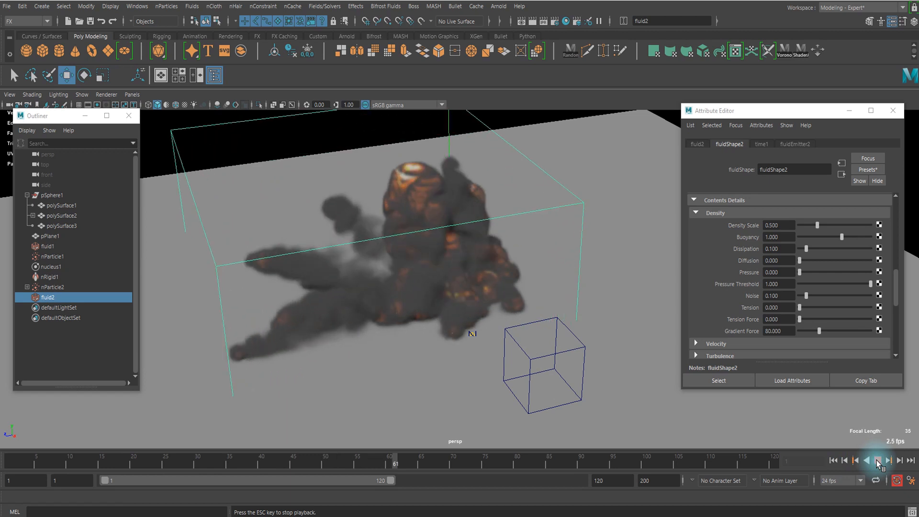
click(877, 461)
alt+drag(450, 297, 545, 287)
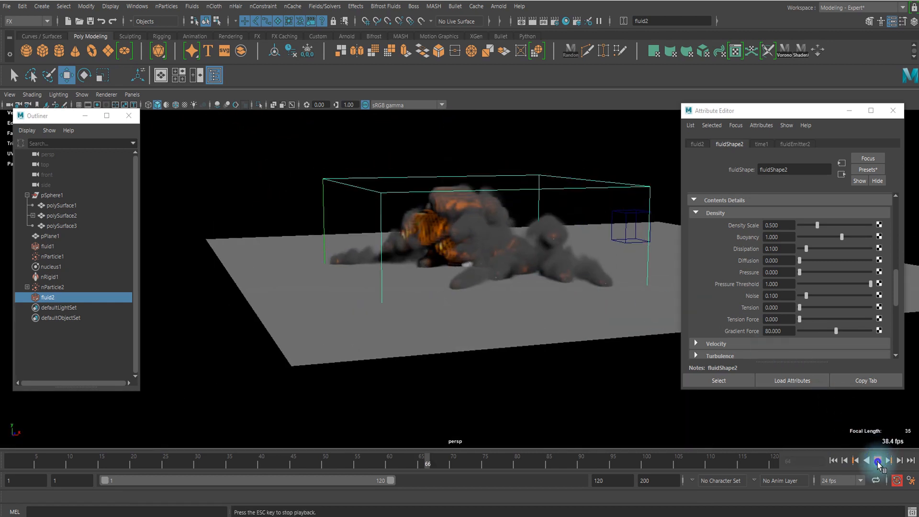
click(485, 353)
alt+drag(496, 344, 452, 329)
Set the Temperature Noise of fluidShape2 to 0.5.
scroll(796, 281, down, 5)
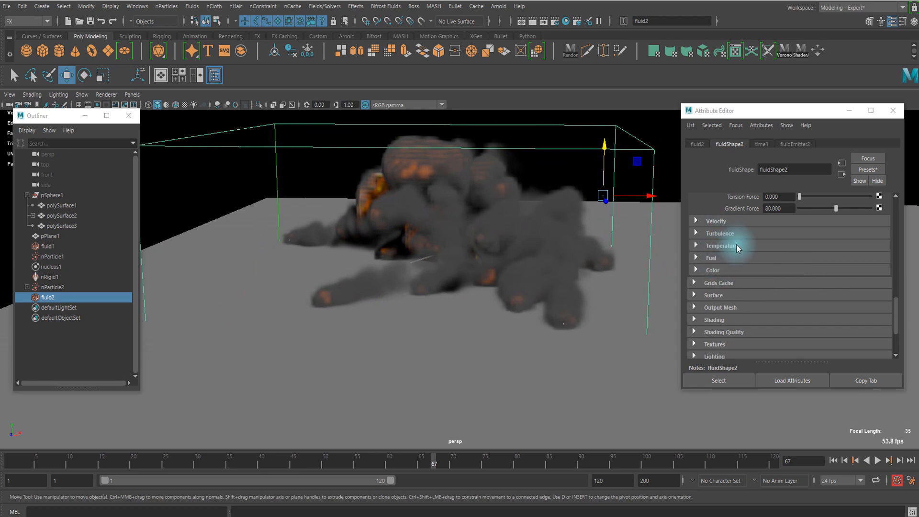
click(721, 247)
scroll(771, 261, down, 3)
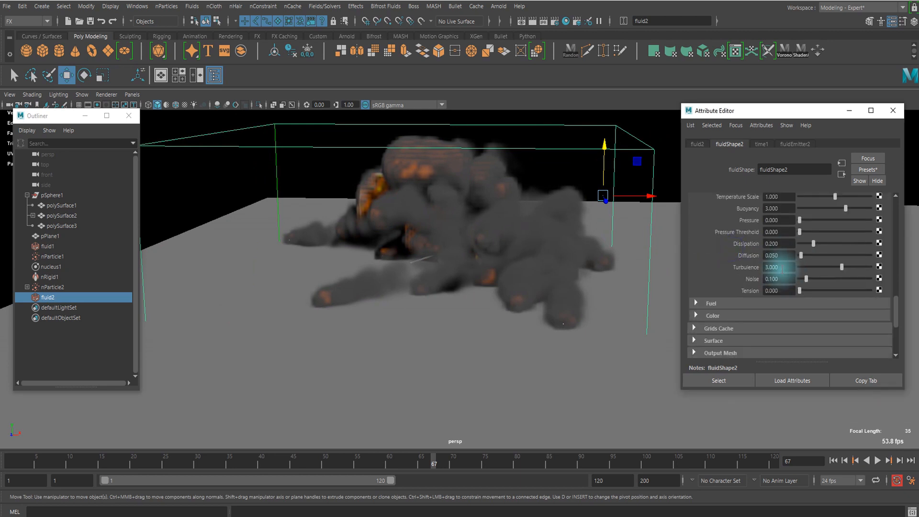
double_click(772, 279)
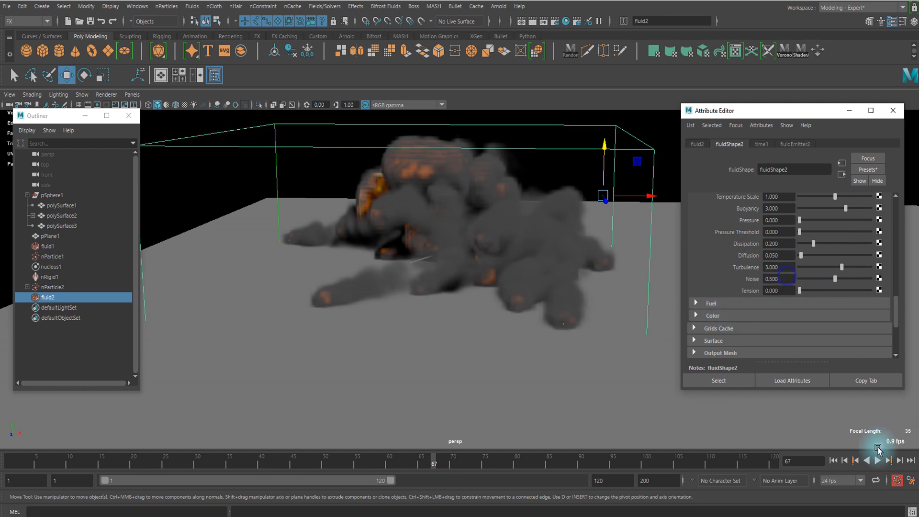
Set fluidShape2's Density Noise to 0.2, then replay the simulation from frame 1 and inspect the explosion up close.
scroll(766, 302, up, 5)
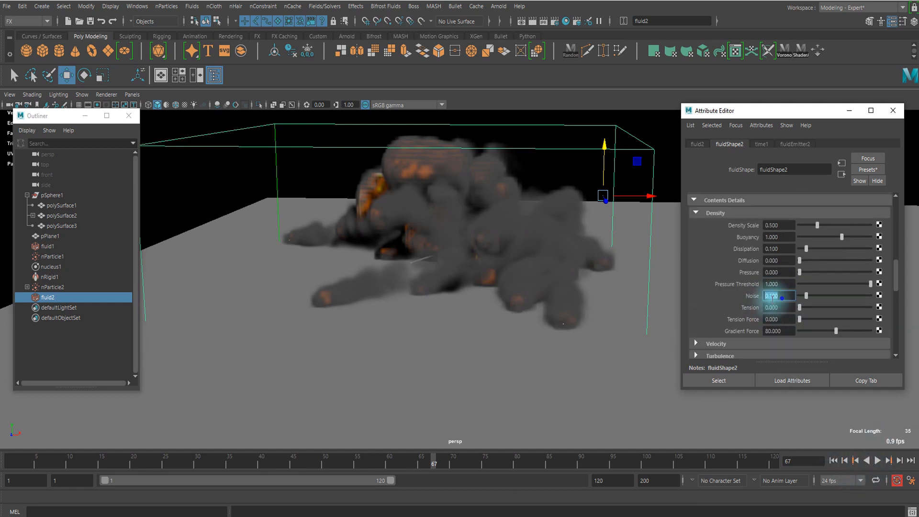
text(0.2)
key(Return)
click(834, 460)
click(877, 461)
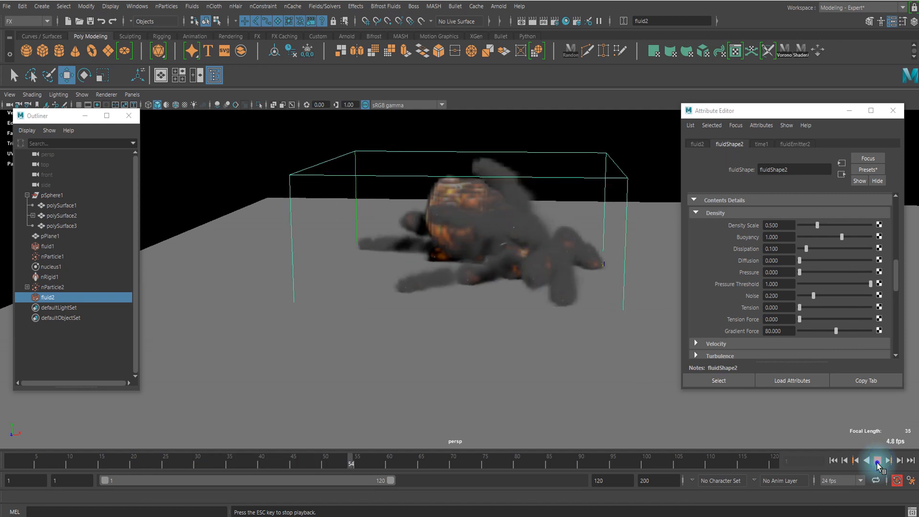
click(877, 463)
scroll(524, 294, up, 5)
alt+drag(469, 273, 587, 263)
Set fluidShape2's Base Resolution to 50 and restart the simulation from frame 1.
scroll(786, 237, up, 10)
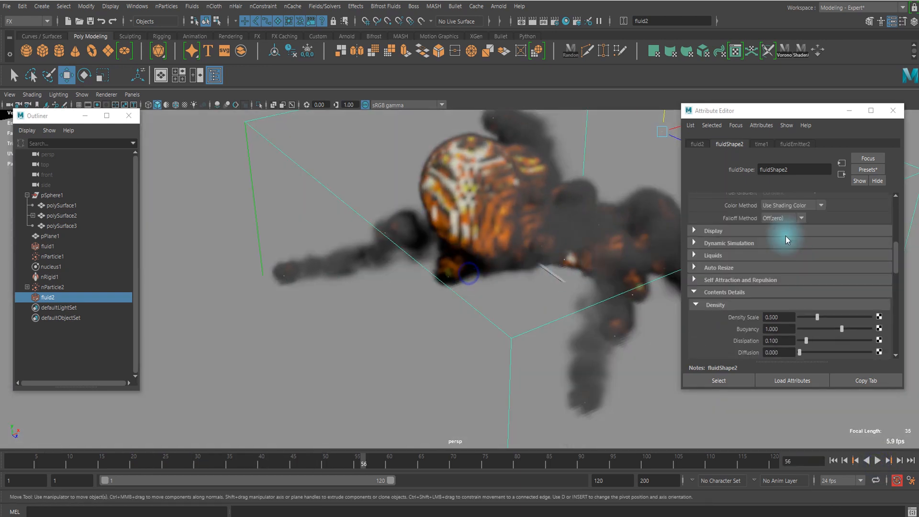
drag(784, 234, 662, 244)
text(50)
key(Return)
click(834, 460)
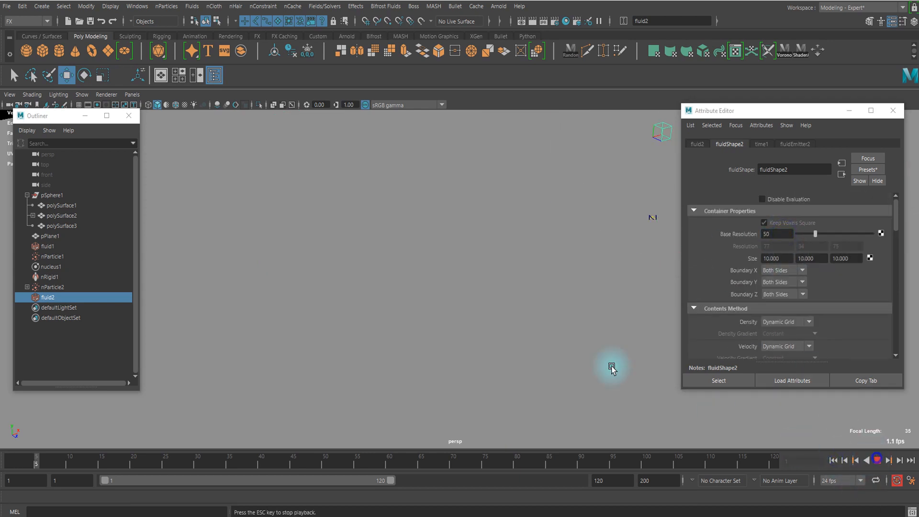
Play the higher-resolution simulation to about frame 56 and examine the explosion's shape and detail from several angles.
scroll(546, 309, down, 3)
alt+drag(544, 308, 540, 303)
scroll(550, 299, up, 1)
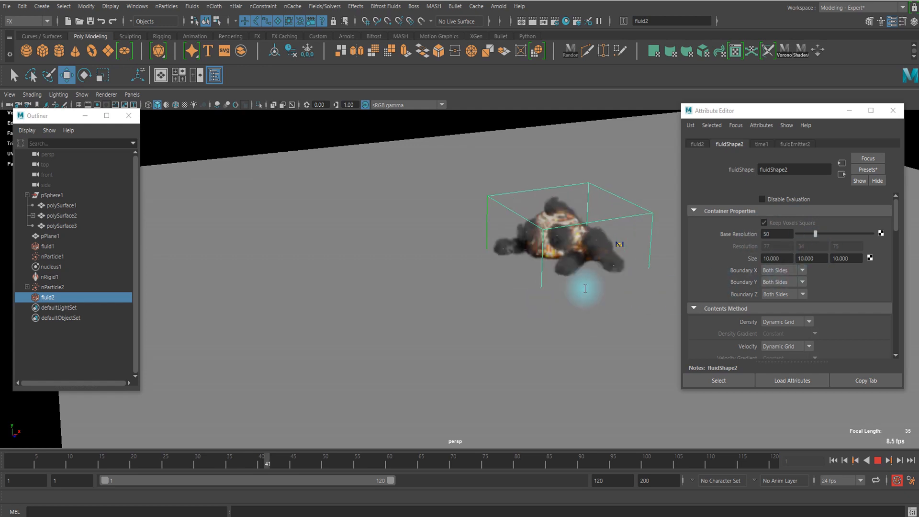
scroll(585, 304, up, 4)
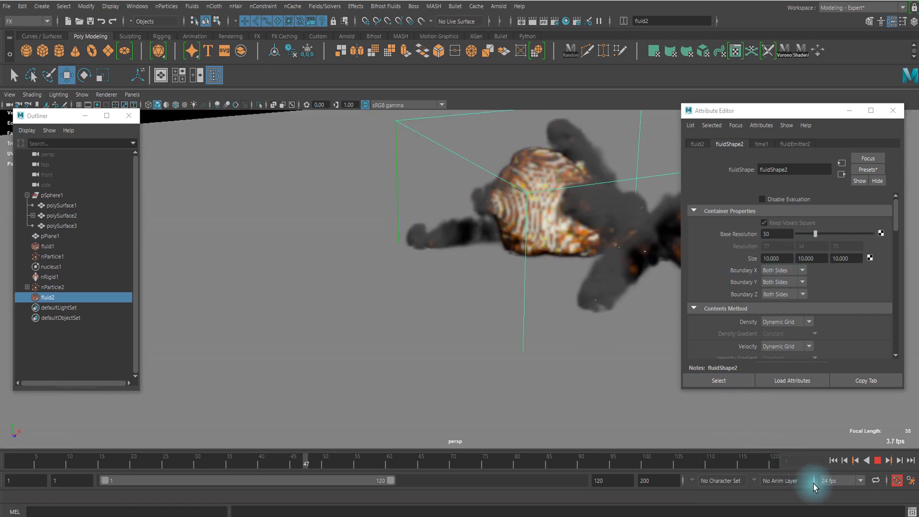
click(878, 460)
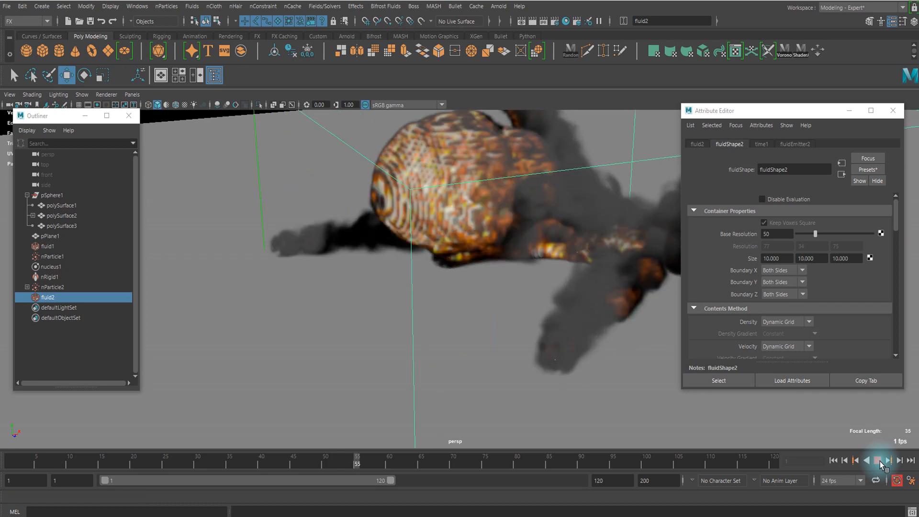
click(880, 461)
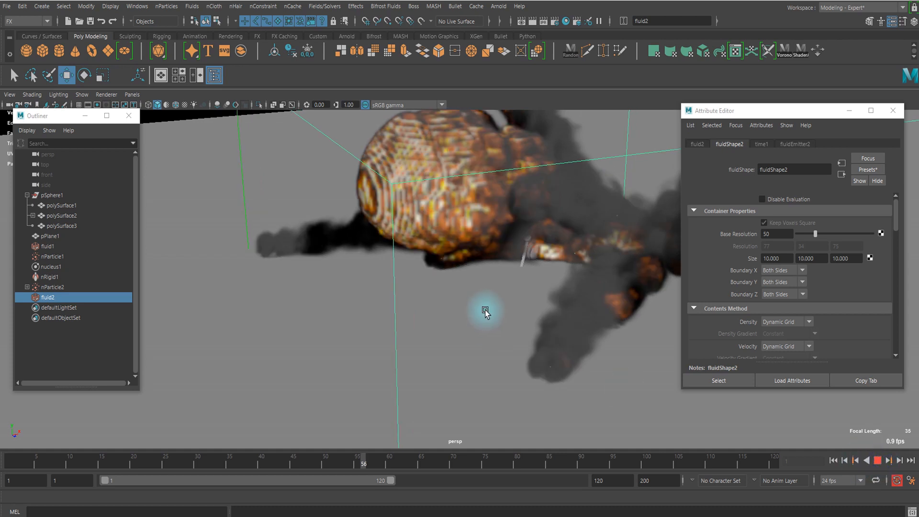
scroll(482, 307, down, 5)
alt+drag(480, 303, 442, 270)
alt+drag(430, 278, 454, 247)
scroll(474, 266, up, 3)
Set the Temperature Turbulence of fluidShape2 to 1.5.
scroll(821, 272, down, 7)
scroll(800, 286, down, 5)
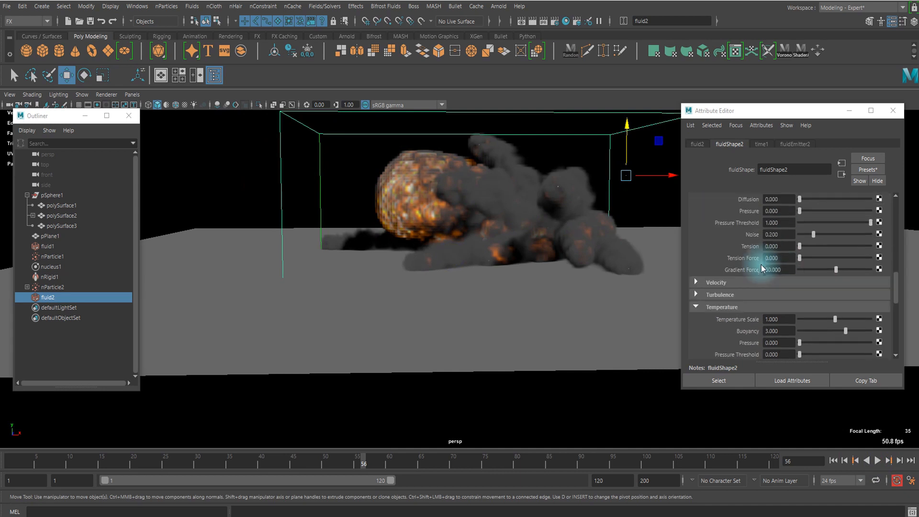
scroll(728, 251, down, 3)
click(721, 233)
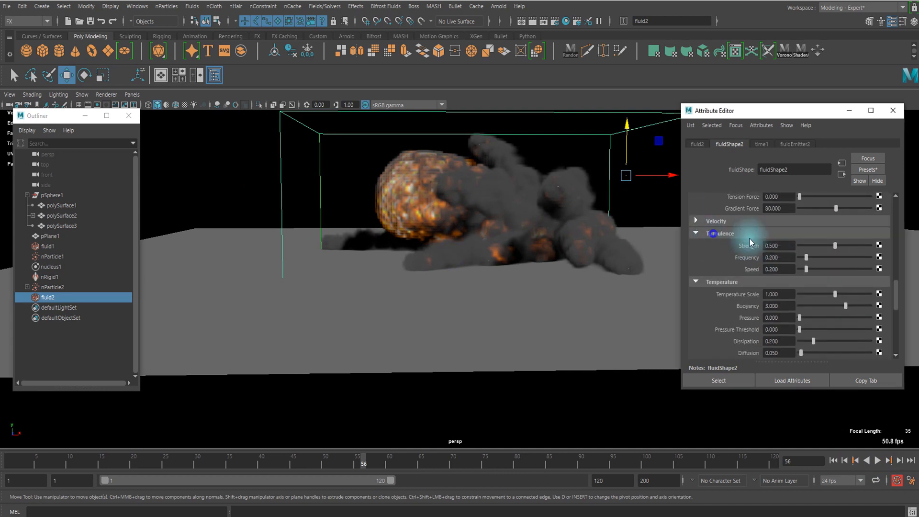
scroll(775, 273, down, 5)
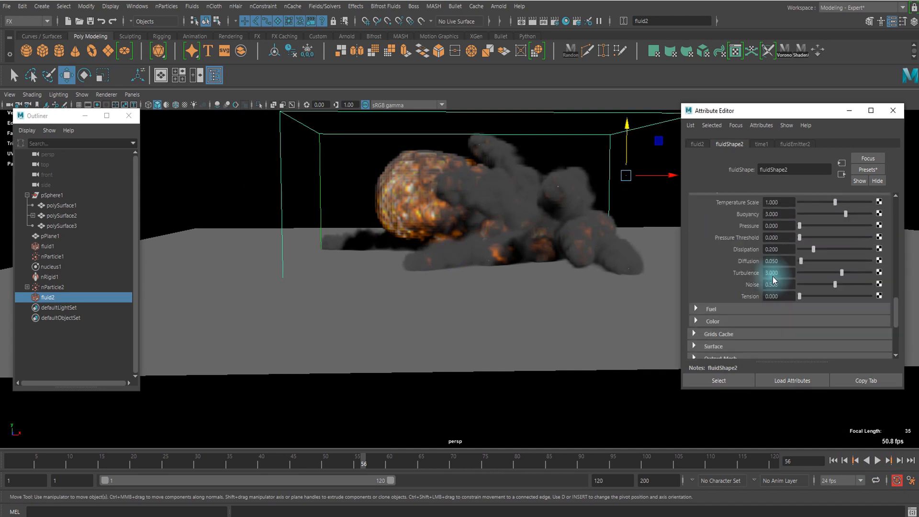
drag(839, 272, 820, 272)
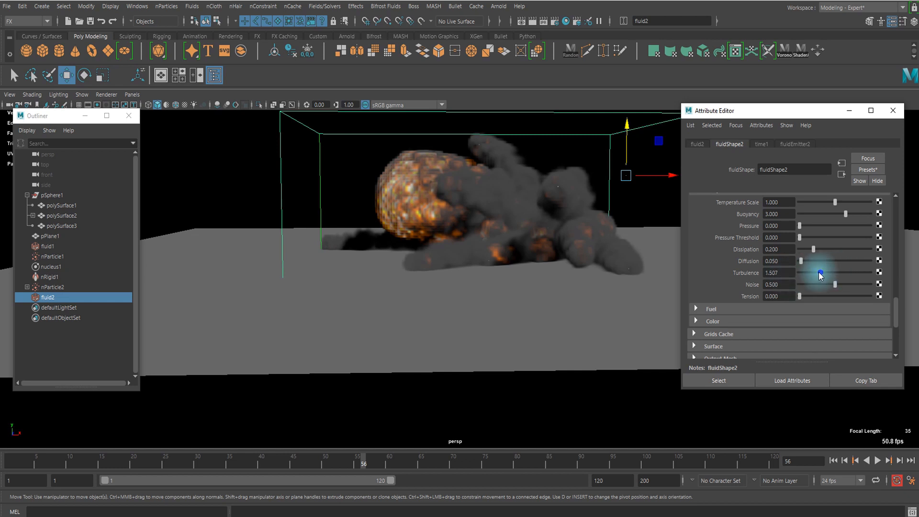
double_click(790, 272)
text(1.5)
key(Tab)
Set fluidShape2's Temperature Dissipation to 0.6, then replay the simulation to about frame 56 and inspect the explosion.
click(787, 263)
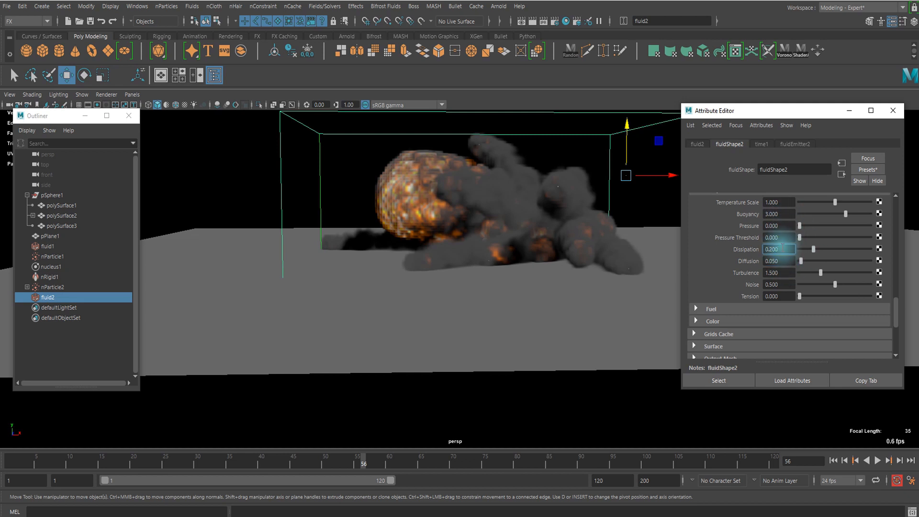
key(Return)
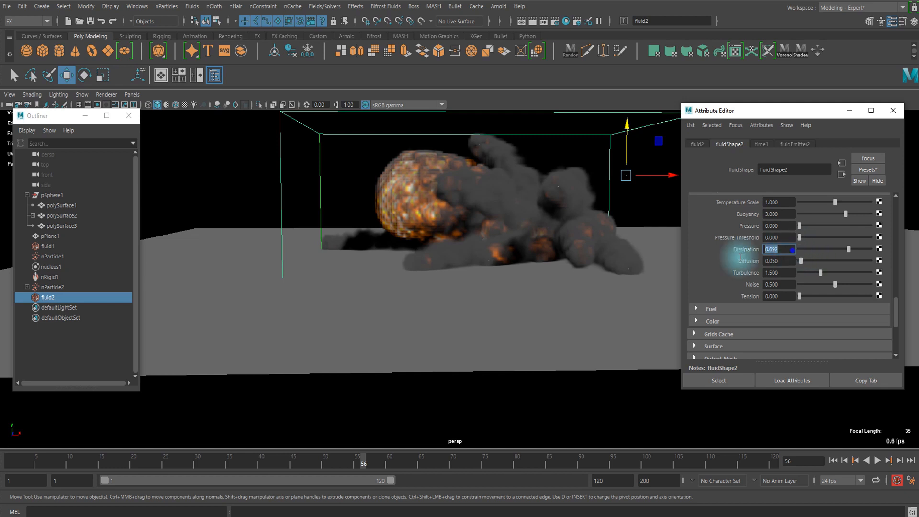
click(877, 461)
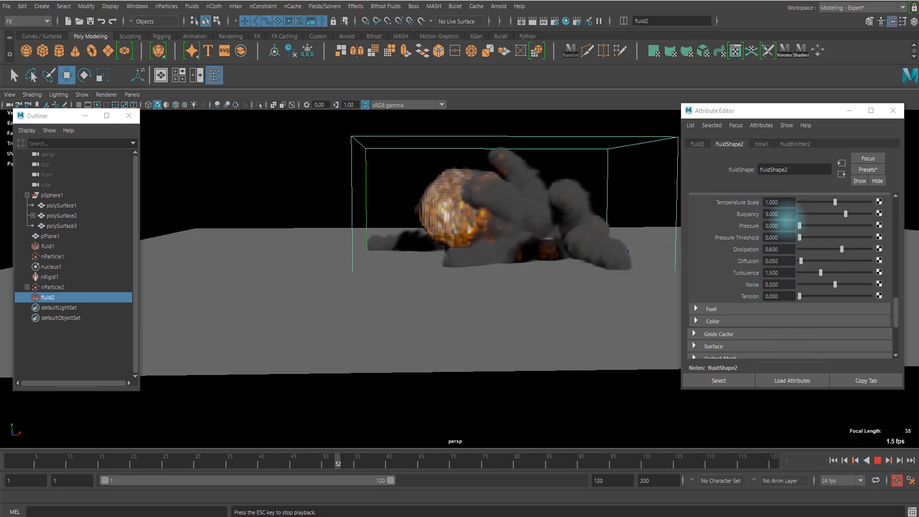
scroll(784, 256, up, 3)
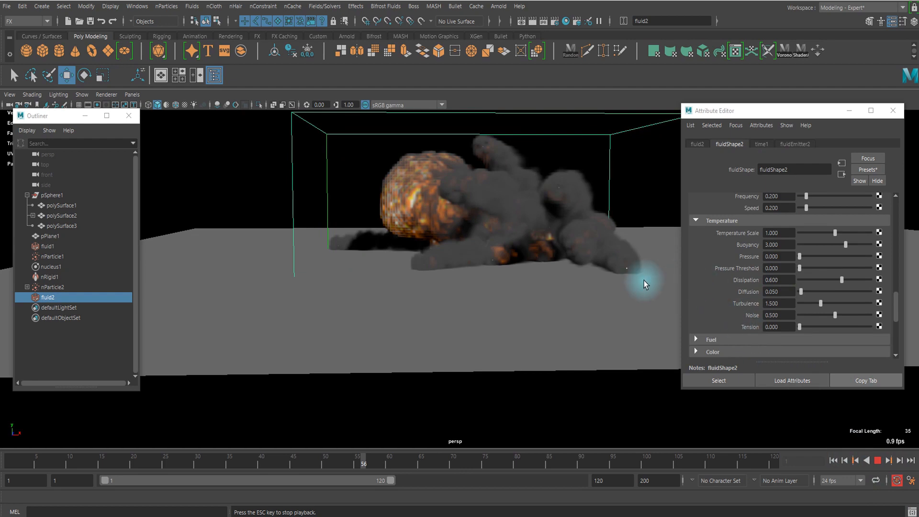
key(Escape)
scroll(503, 284, down, 3)
alt+drag(503, 286, 509, 316)
alt+drag(474, 291, 468, 266)
scroll(833, 231, up, 3)
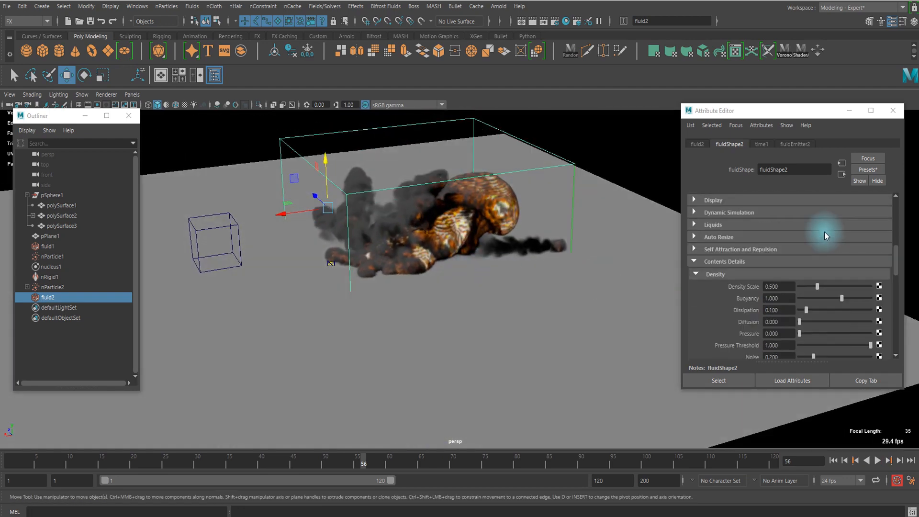
scroll(825, 236, down, 5)
click(328, 7)
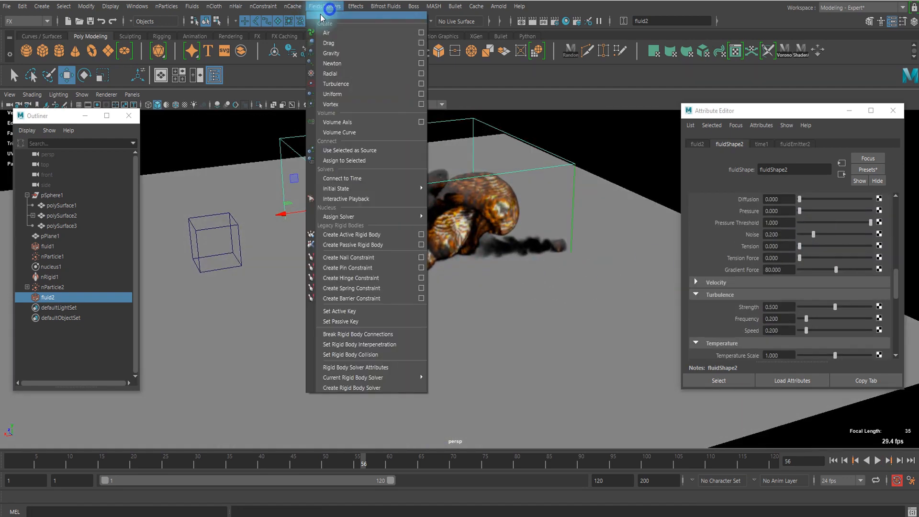
click(350, 15)
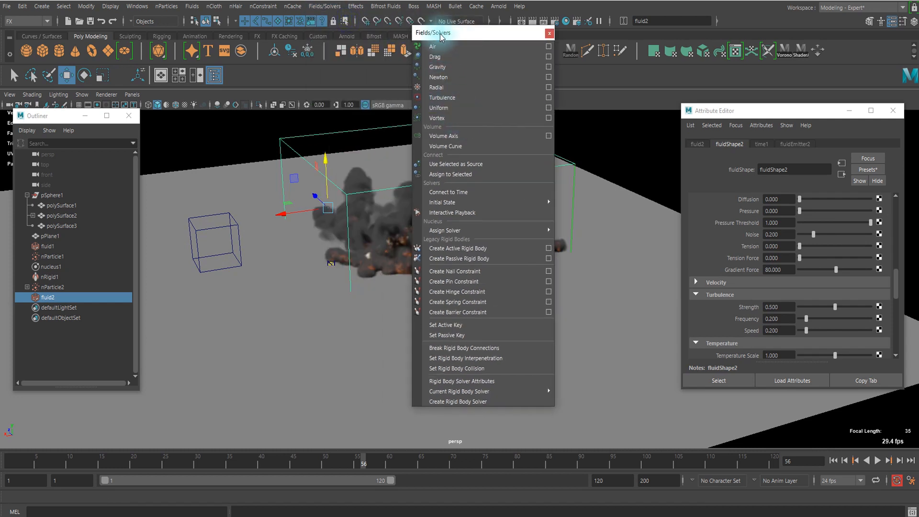
drag(441, 37, 471, 38)
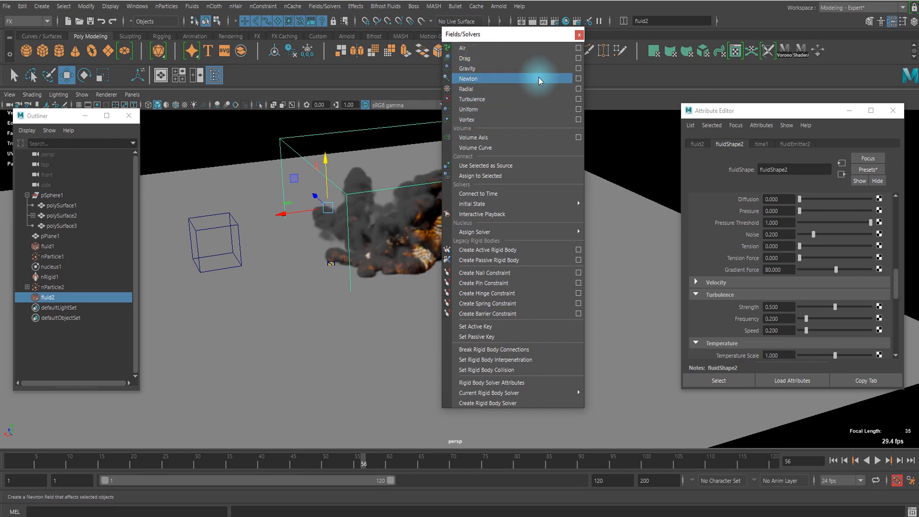
click(581, 34)
Review fluidShape2's Temperature, Fuel and Density settings and fluidEmitter2's fluid and emission speed attributes.
mouse_move(607, 152)
alt+mouse_down()
mouse_move(574, 222)
mouse_move(581, 283)
mouse_move(539, 248)
mouse_move(545, 259)
alt+mouse_up()
scroll(832, 235, down, 7)
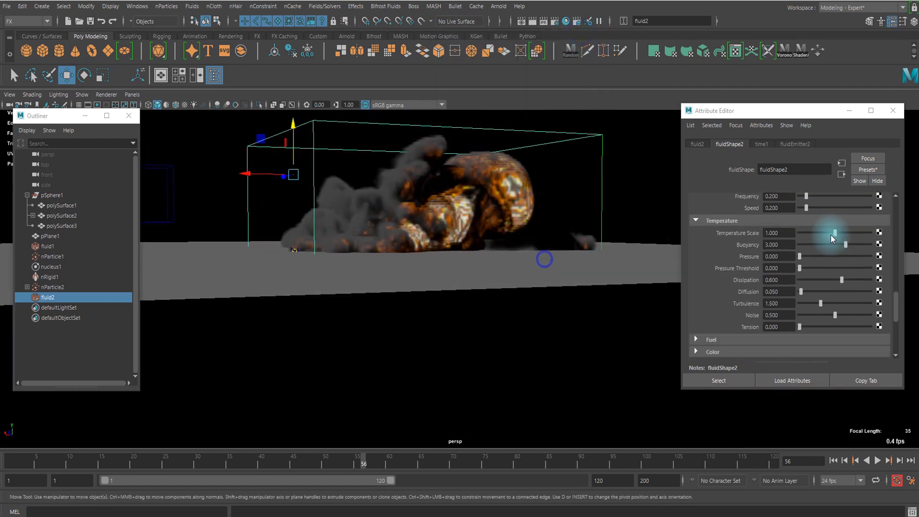
scroll(759, 277, down, 3)
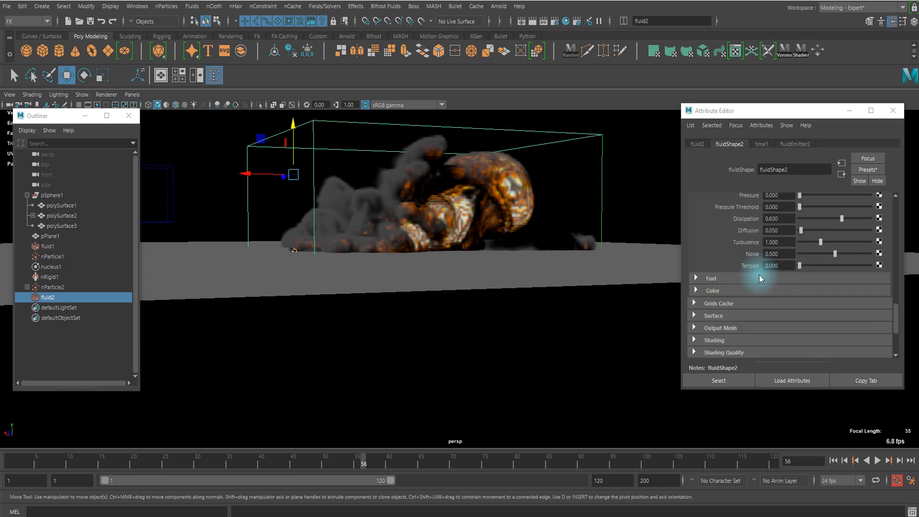
click(714, 278)
scroll(751, 281, down, 3)
scroll(719, 269, up, 3)
scroll(730, 273, up, 15)
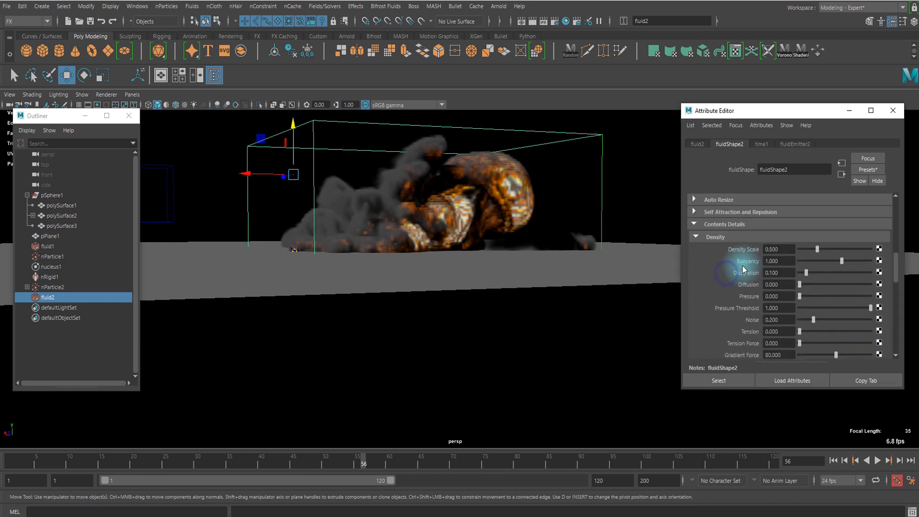
click(789, 144)
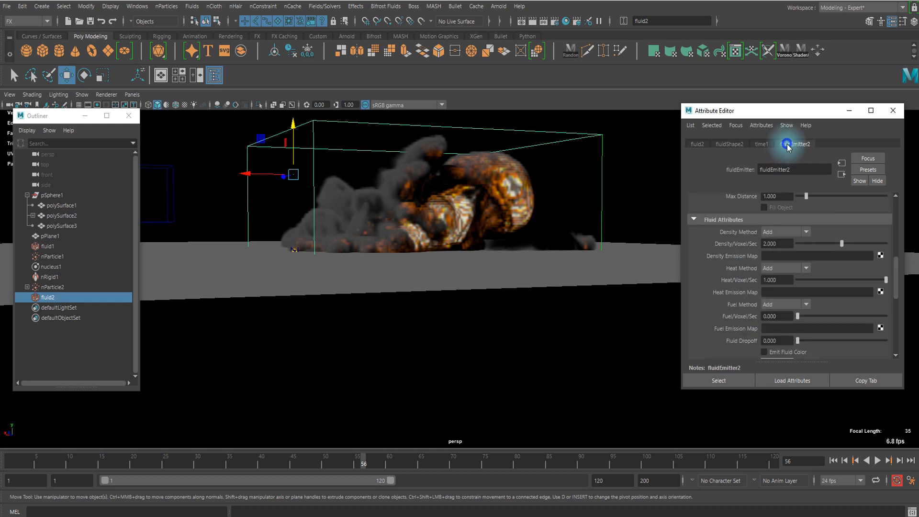
scroll(778, 255, down, 10)
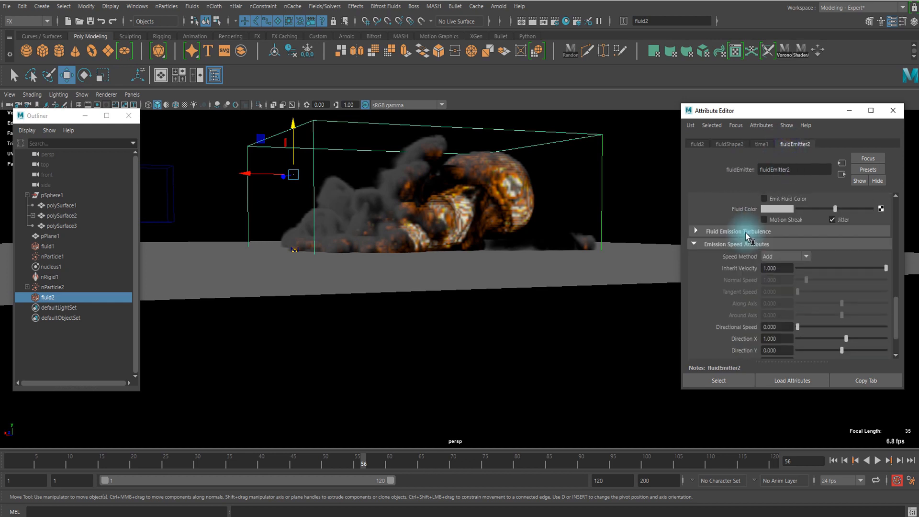
scroll(765, 213, up, 8)
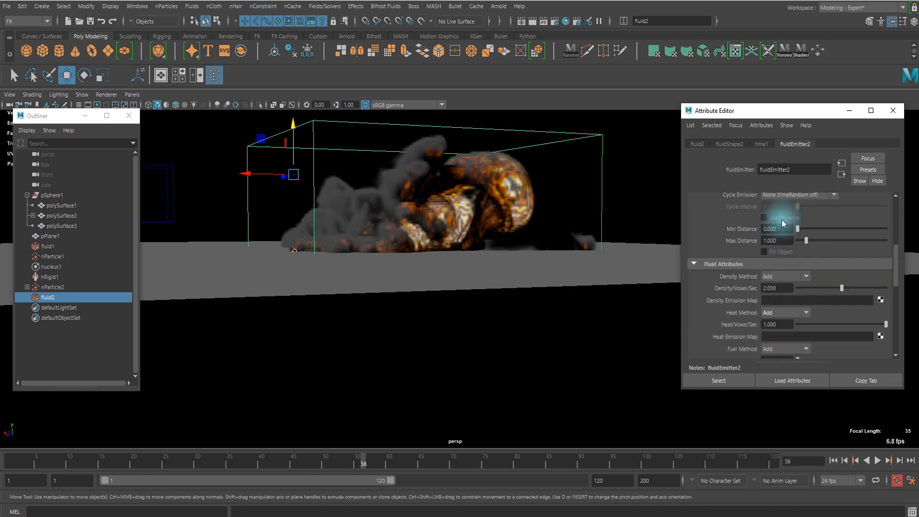
Review fluidShape2's contents and dynamics settings and its shading color, incandescence and opacity ramps, checking the explosion from another angle.
click(742, 144)
scroll(760, 265, down, 15)
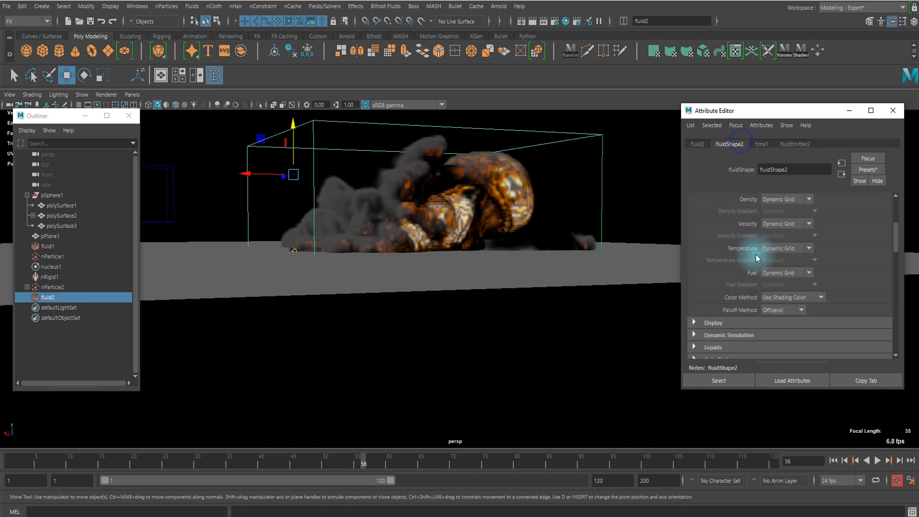
scroll(766, 249, down, 3)
scroll(773, 230, up, 1)
scroll(785, 268, down, 1)
scroll(789, 281, down, 3)
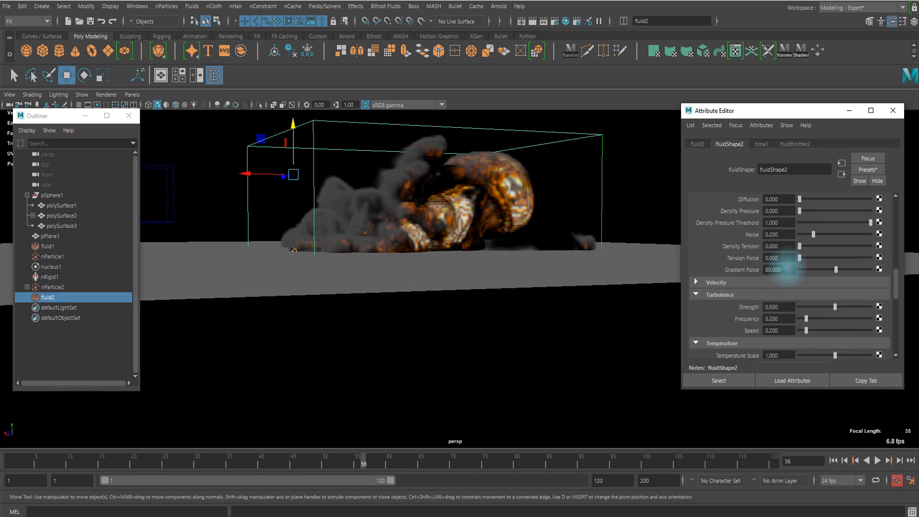
scroll(780, 281, down, 3)
scroll(782, 285, down, 10)
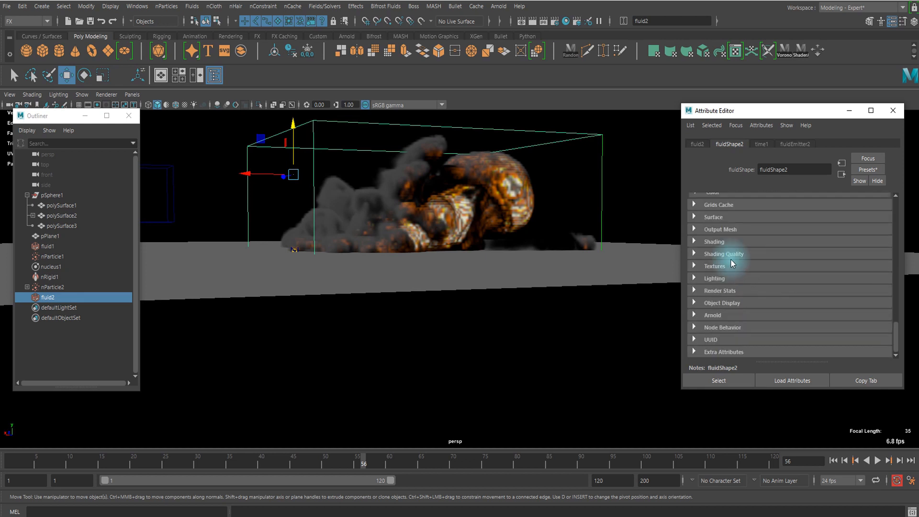
click(725, 240)
scroll(780, 258, down, 5)
scroll(816, 273, up, 5)
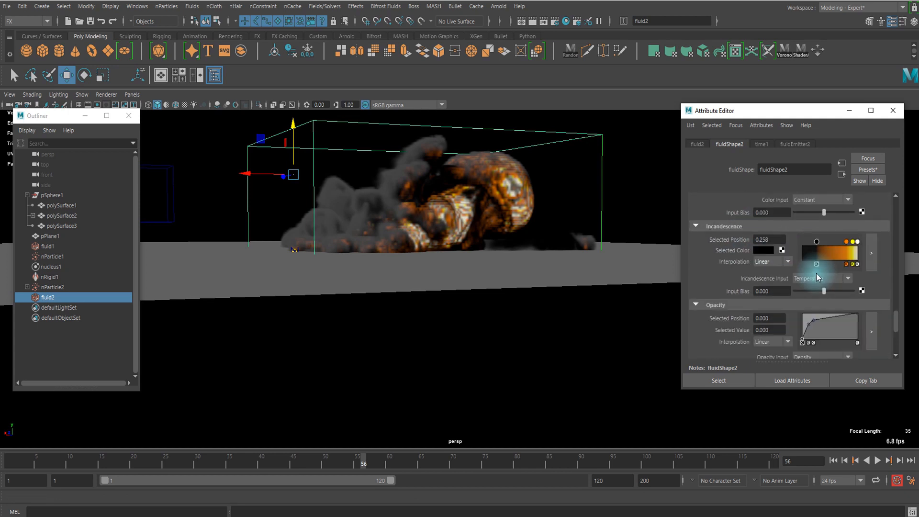
scroll(778, 275, down, 5)
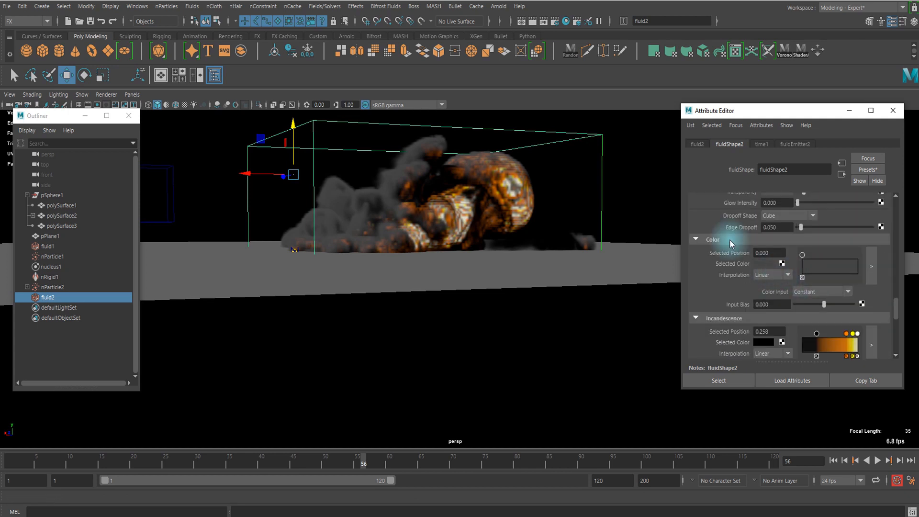
scroll(736, 285, down, 1)
click(726, 273)
click(743, 274)
click(730, 284)
scroll(733, 269, down, 5)
alt+drag(485, 268, 450, 297)
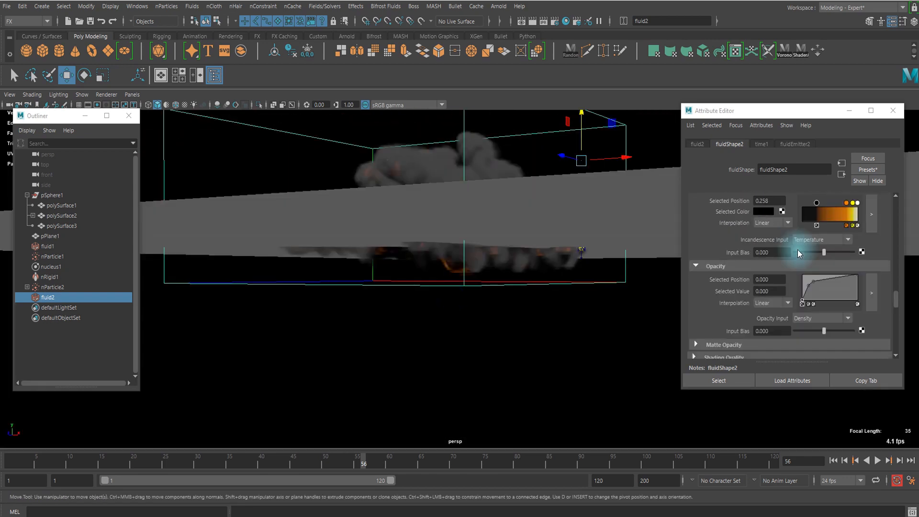
Review fluidShape2's Display settings and bring up its Dynamic Simulation settings.
scroll(796, 250, up, 5)
scroll(795, 251, up, 8)
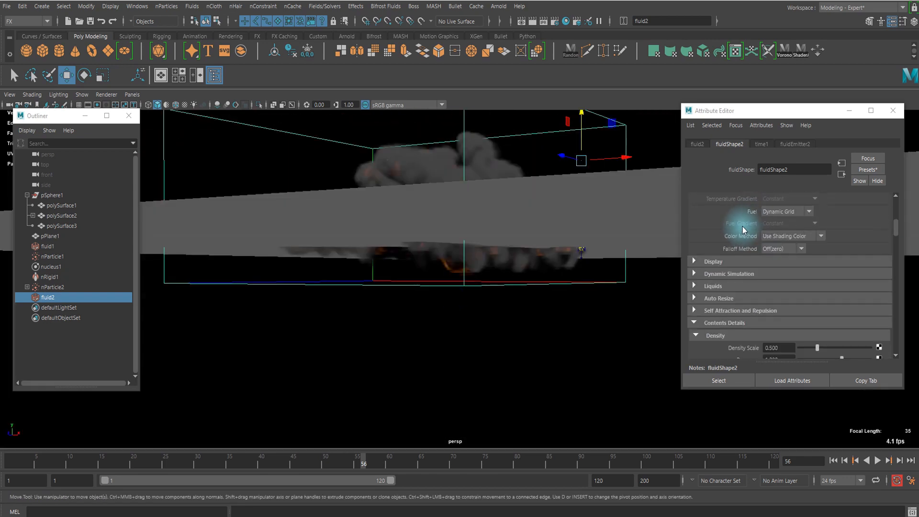
scroll(742, 228, down, 1)
click(721, 232)
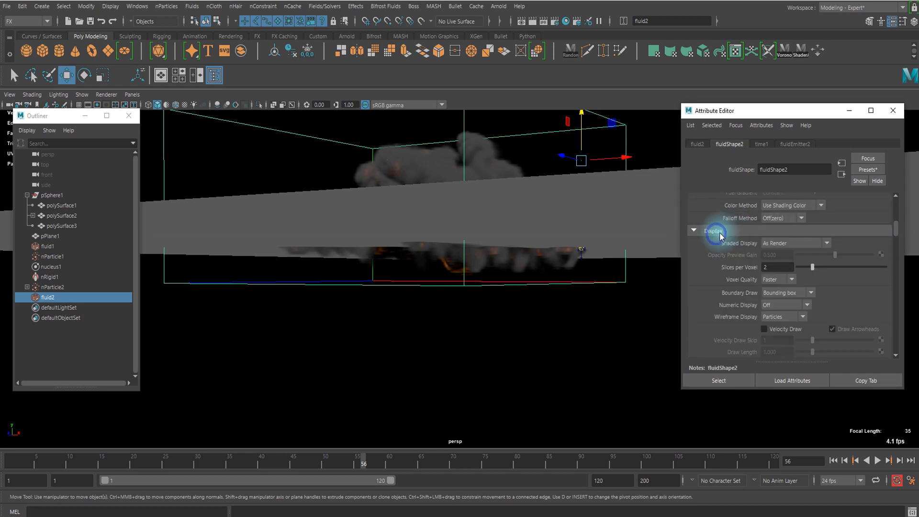
click(721, 233)
click(723, 232)
scroll(734, 247, down, 2)
scroll(716, 275, down, 1)
click(715, 274)
scroll(720, 277, down, 1)
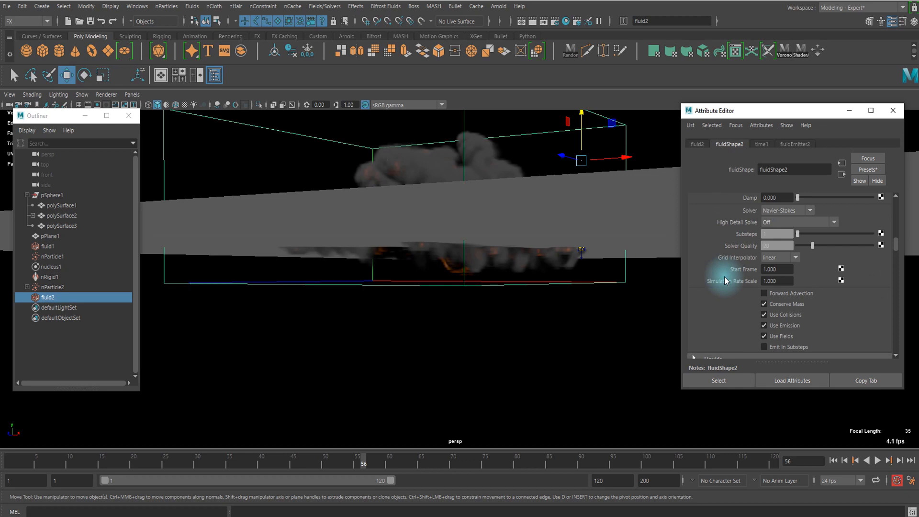
Set fluidShape2's Damp to 0.05 in the Dynamic Simulation settings.
scroll(724, 276, up, 3)
scroll(756, 248, down, 1)
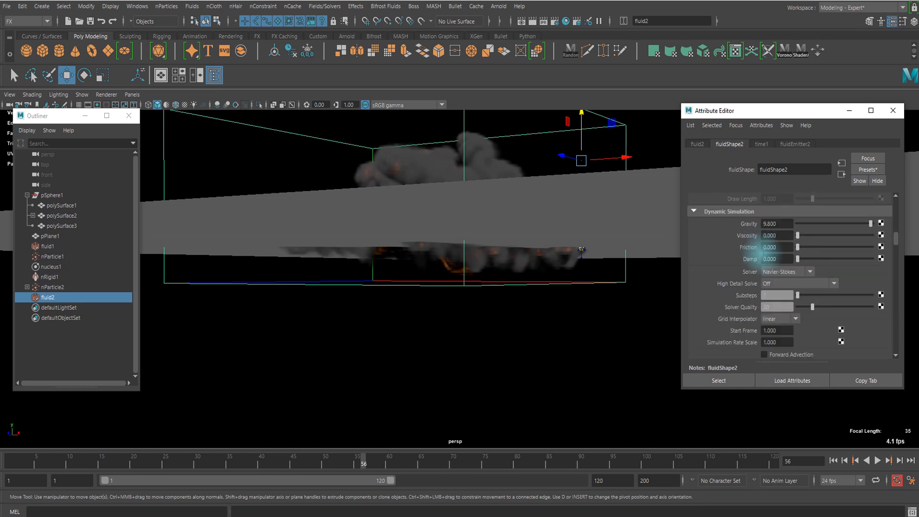
scroll(786, 282, down, 1)
click(775, 264)
scroll(783, 275, up, 1)
click(775, 306)
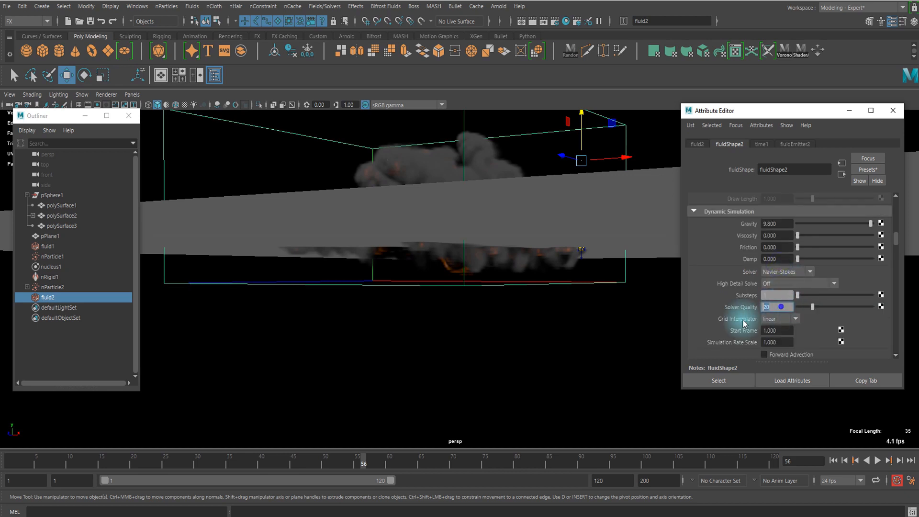
scroll(771, 297, up, 1)
click(778, 289)
text(.05)
key(Return)
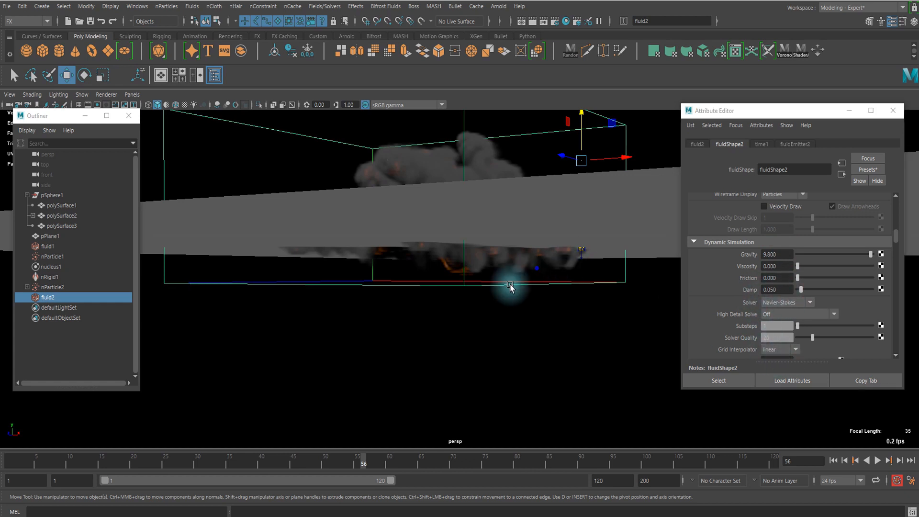
Replay the simulation from the start to about frame 53 and inspect the explosion from several angles.
alt+drag(533, 273, 846, 457)
click(835, 461)
click(878, 462)
alt+drag(531, 355, 867, 453)
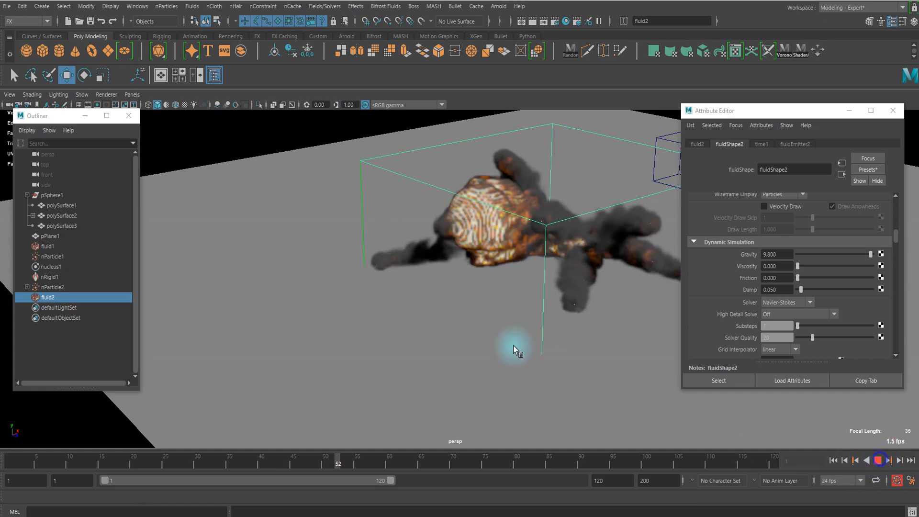
alt+drag(418, 308, 457, 320)
key(Escape)
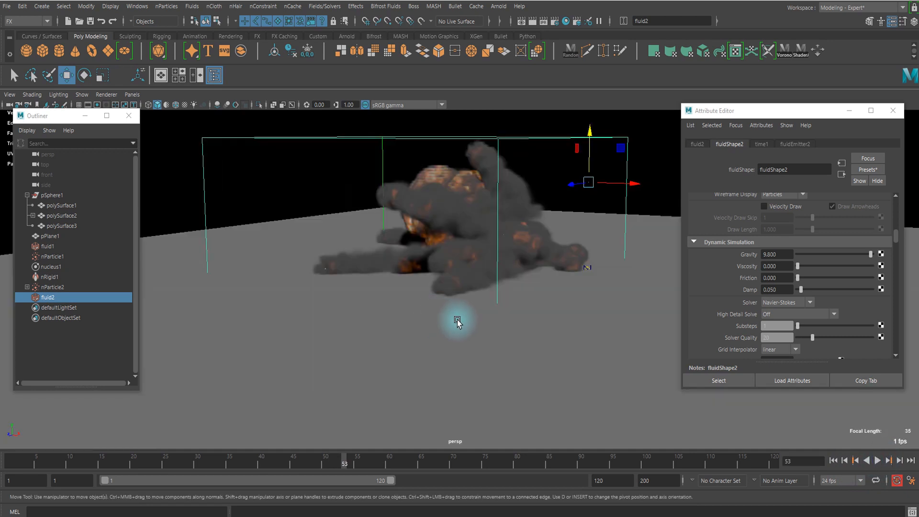
Rewind to frame 1, select nParticle2 and expand its hierarchy.
click(835, 460)
alt+middle_drag(494, 320, 402, 320)
scroll(402, 320, down, 5)
alt+drag(402, 320, 495, 295)
scroll(495, 299, up, 2)
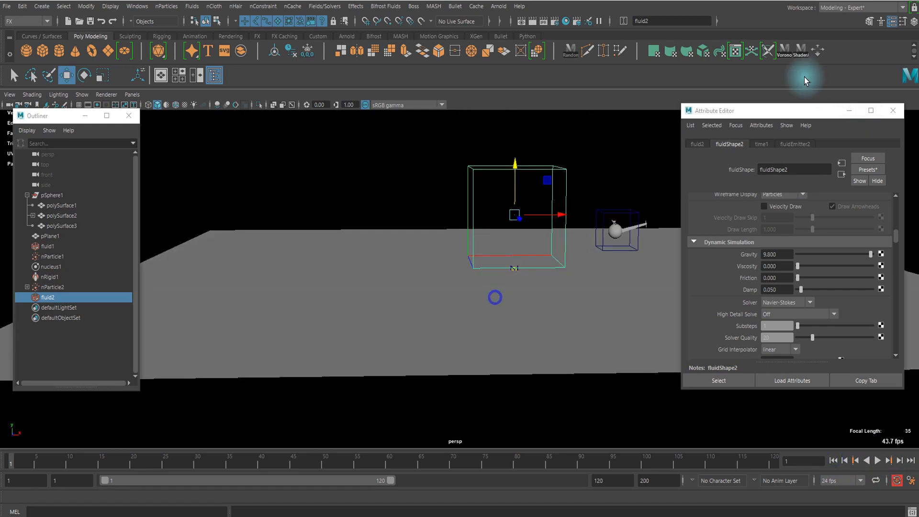
click(87, 254)
scroll(467, 209, down, 2)
alt+middle_drag(466, 209, 450, 214)
click(68, 287)
click(27, 287)
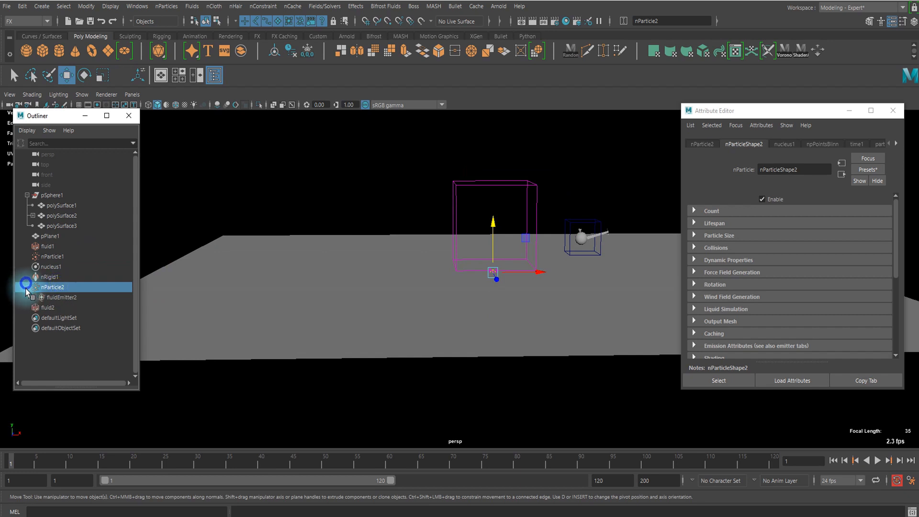
Review the Particle Size and Collisions settings of nParticleShape2.
click(717, 234)
scroll(747, 276, up, 3)
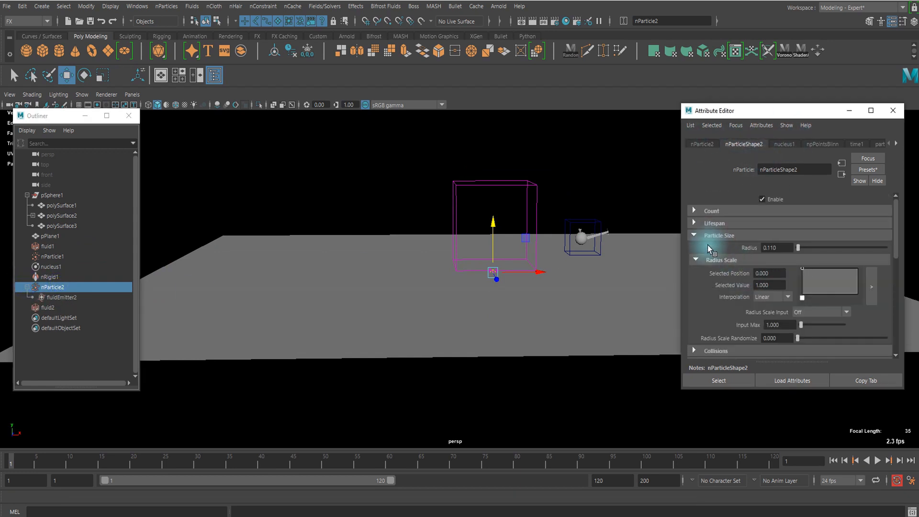
click(713, 237)
click(713, 217)
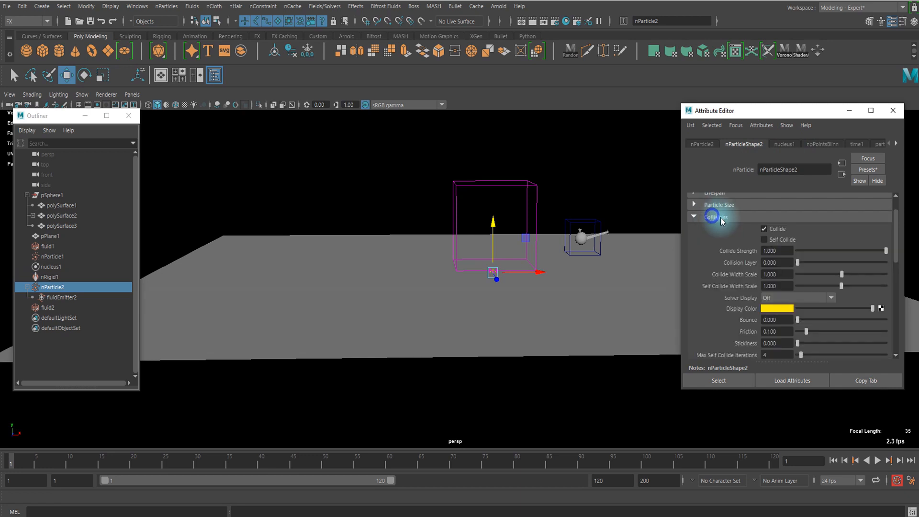
click(718, 217)
click(718, 218)
click(718, 219)
Set the Mass of nParticleShape2 to 1 in its Dynamic Properties.
click(717, 230)
scroll(767, 276, down, 2)
drag(783, 283, 685, 292)
text(1)
key(Return)
Replay the simulation from the start to about frame 54 and inspect the smoke and fire up close.
click(832, 458)
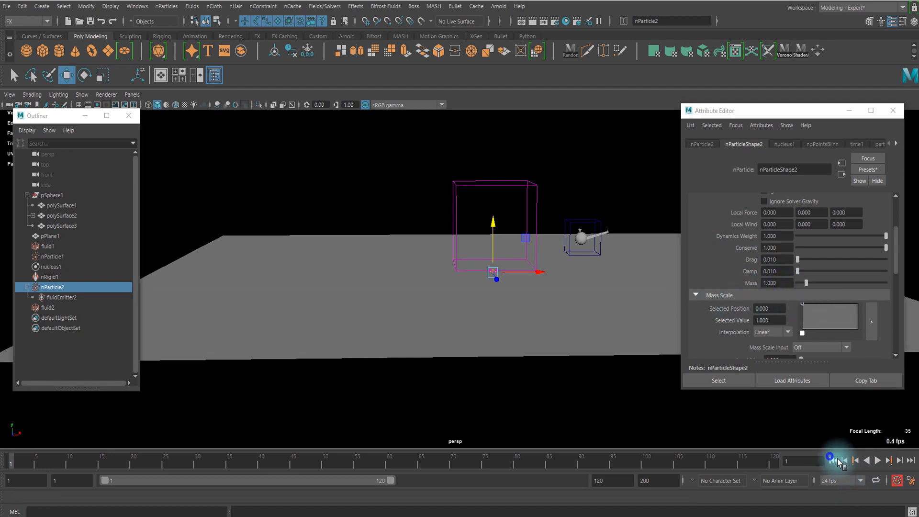
click(878, 461)
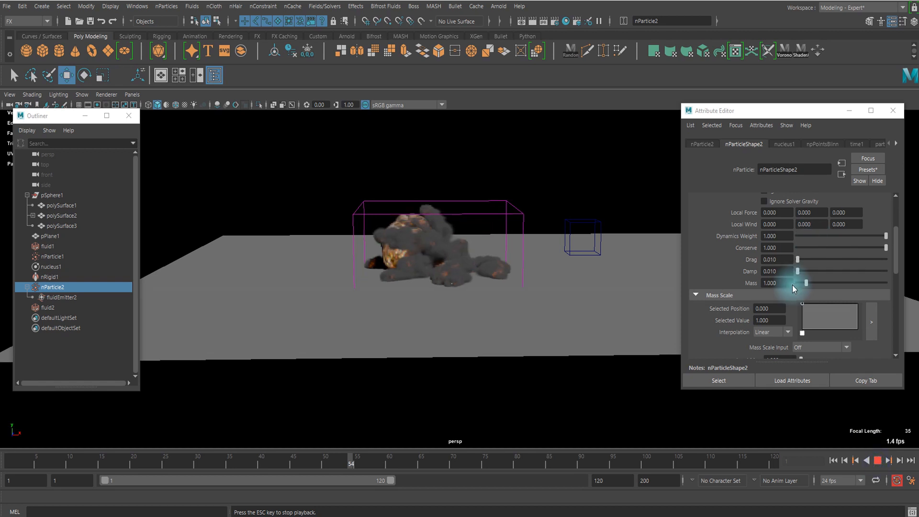
key(Escape)
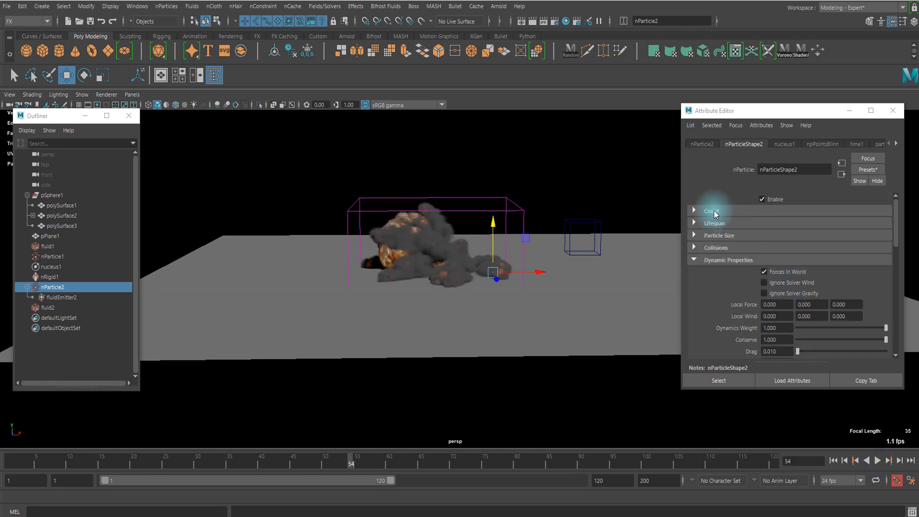
scroll(469, 283, up, 5)
alt+drag(406, 267, 378, 283)
scroll(467, 271, down, 3)
click(869, 156)
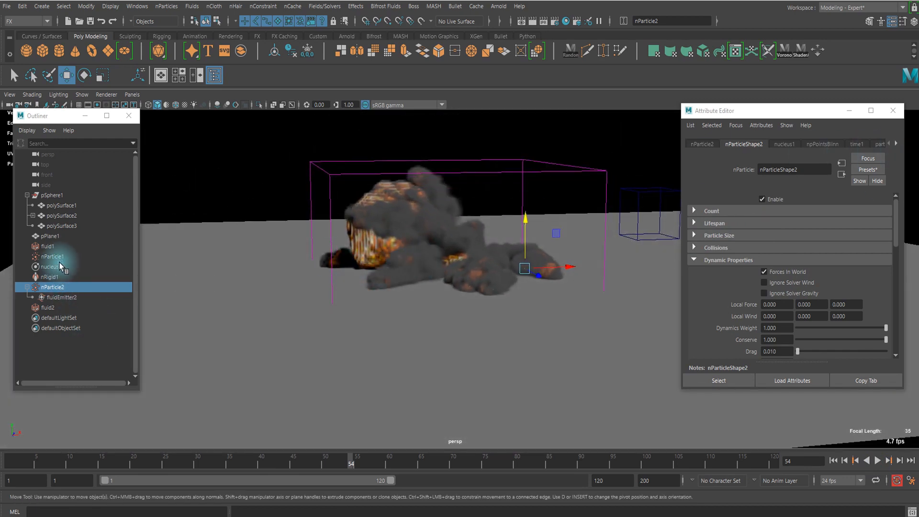
Select fluid2 and review fluidEmitter2's density, heat, fuel, dropoff and emission speed attributes.
click(56, 309)
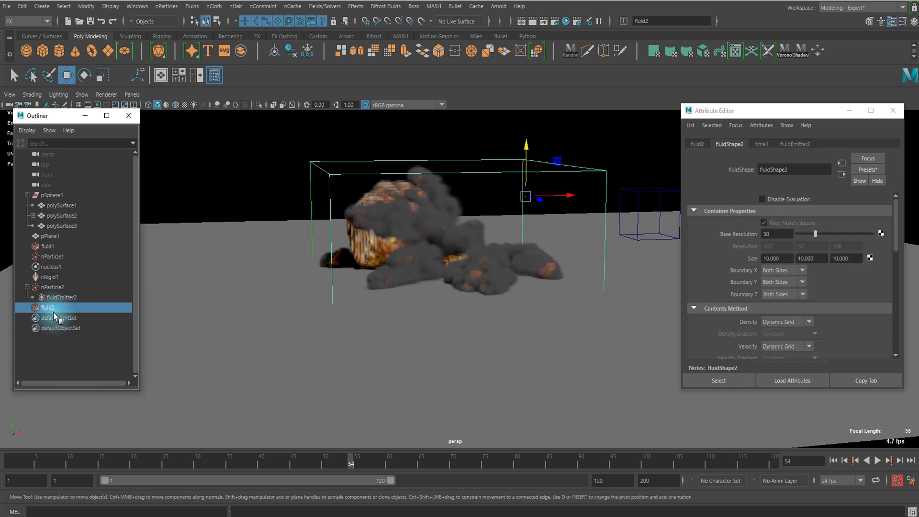
click(787, 145)
scroll(793, 196, down, 5)
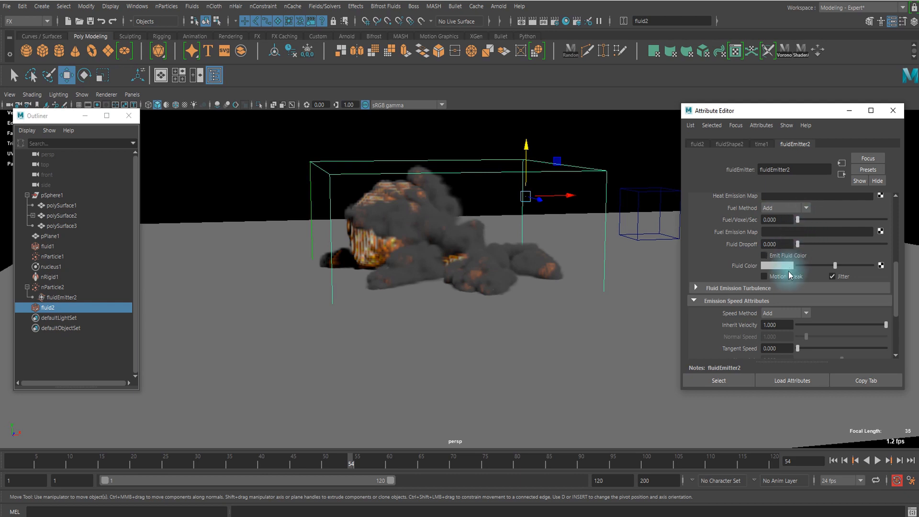
scroll(795, 277, down, 4)
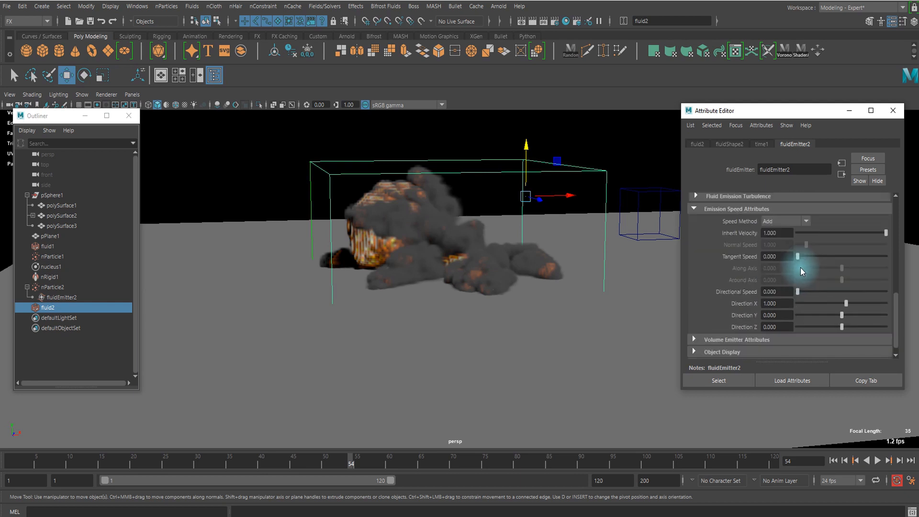
scroll(789, 268, down, 1)
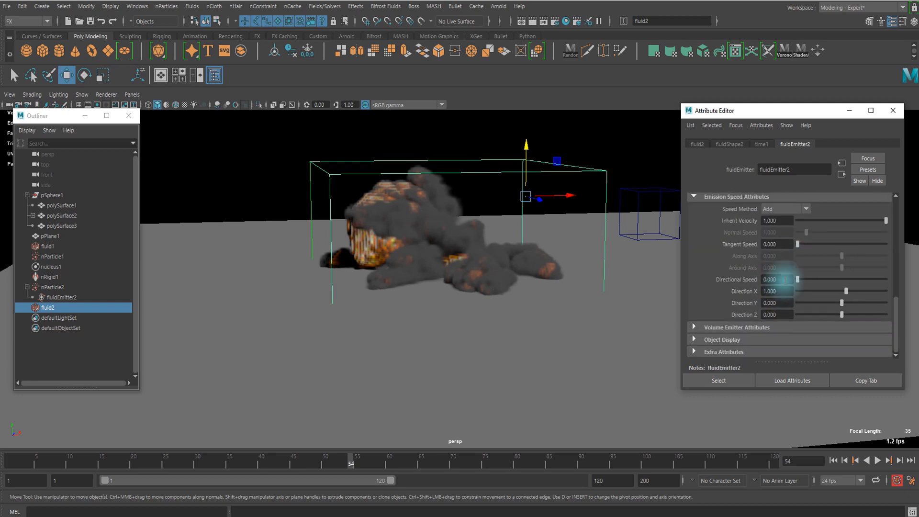
scroll(788, 232, up, 5)
scroll(778, 246, up, 2)
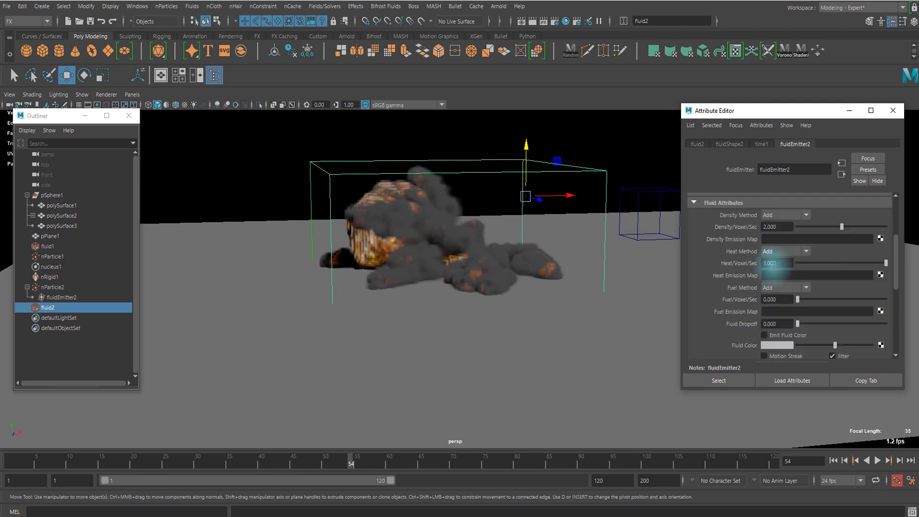
scroll(778, 265, down, 1)
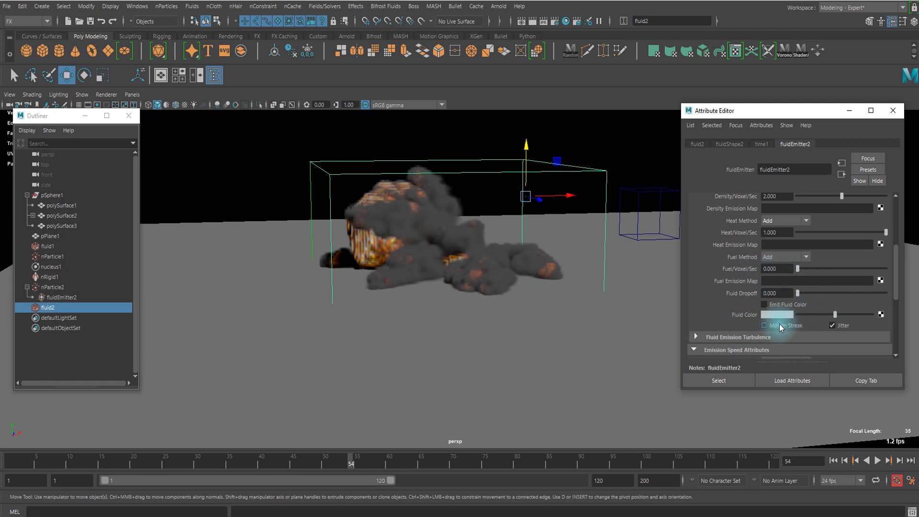
click(784, 282)
click(784, 293)
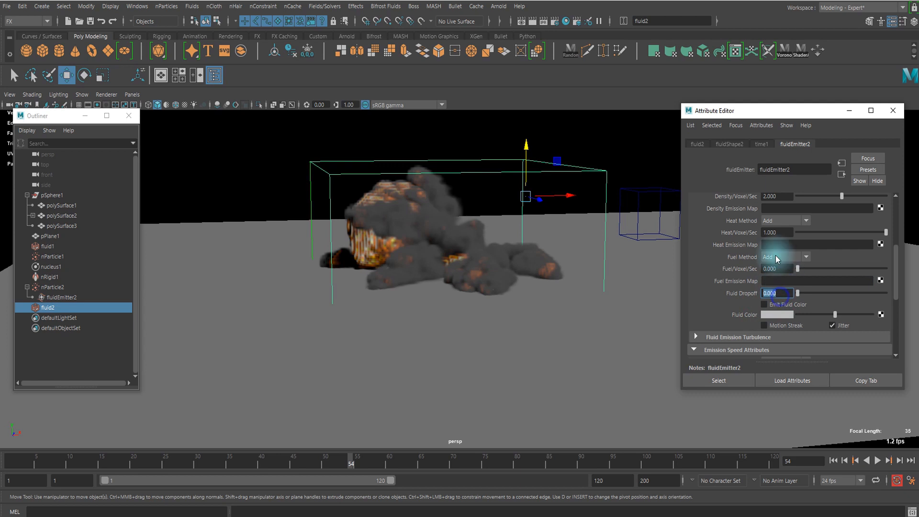
scroll(792, 213, down, 5)
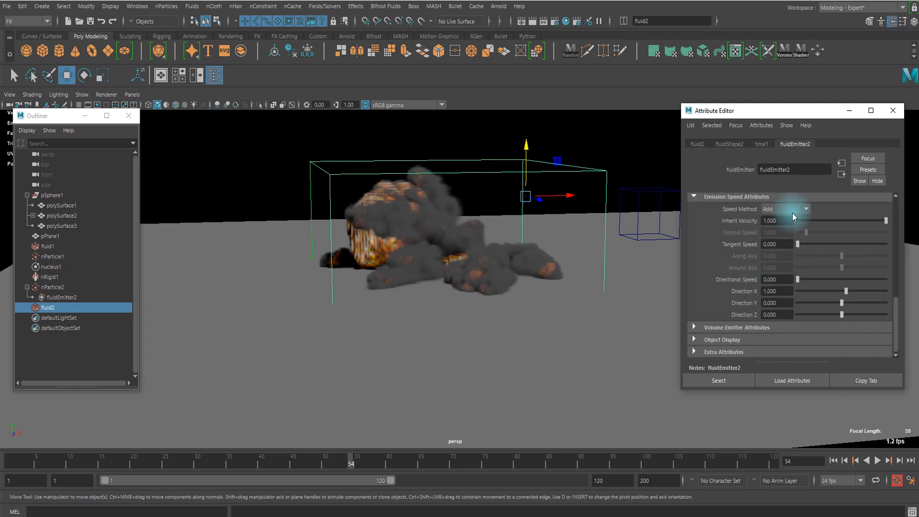
Replay the simulation past frame 60, check fluidShape2's Temperature settings, and run the playback again.
click(876, 461)
click(875, 462)
scroll(779, 257, up, 5)
click(255, 462)
click(878, 461)
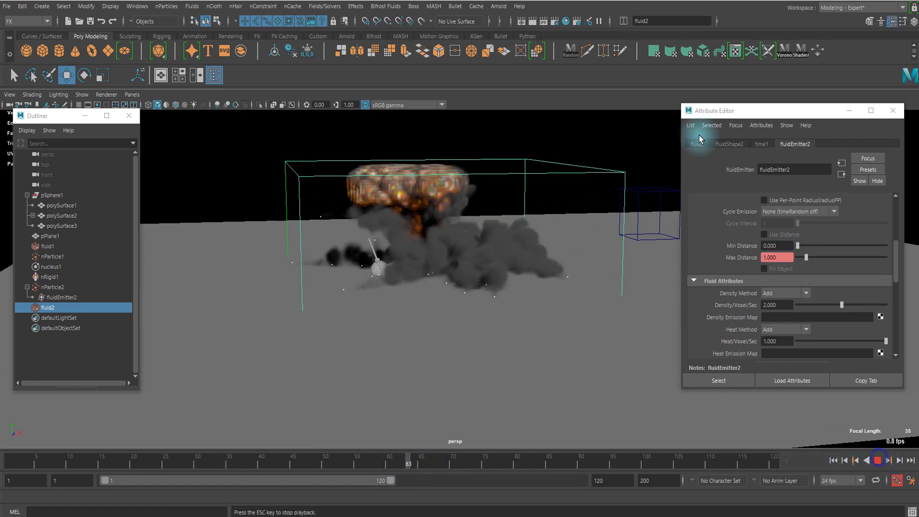
scroll(732, 243, down, 10)
click(732, 243)
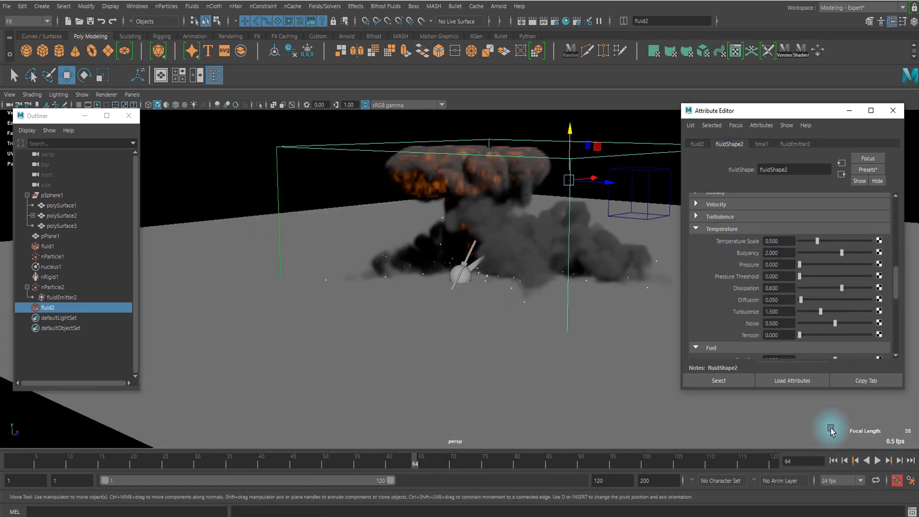
click(880, 462)
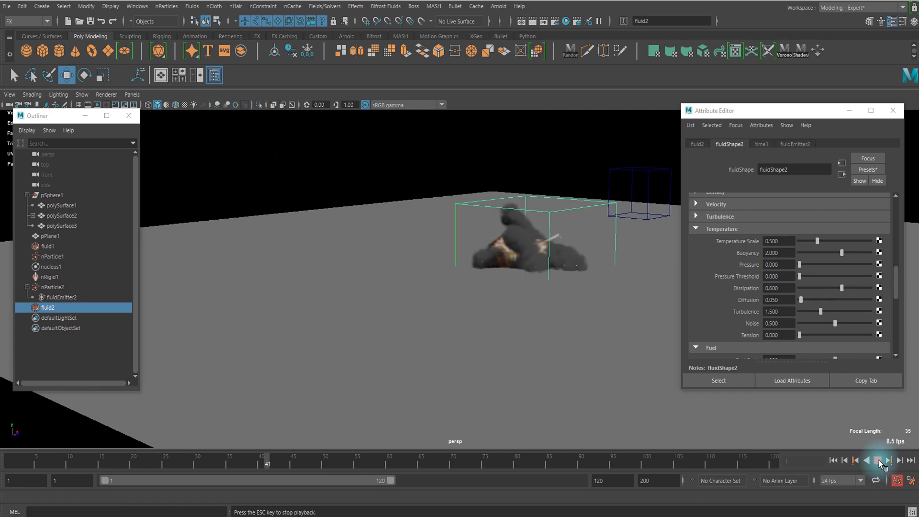
click(879, 460)
Review fluidShape2's attribute sections and fluidEmitter2's Max Distance keys, inspecting the explosion at frame 59 from other angles.
scroll(783, 301, down, 10)
click(721, 288)
scroll(724, 269, down, 6)
scroll(724, 268, down, 2)
click(723, 276)
scroll(775, 257, down, 4)
scroll(832, 242, down, 3)
scroll(785, 263, down, 4)
click(727, 272)
scroll(730, 276, down, 1)
alt+drag(547, 227, 599, 251)
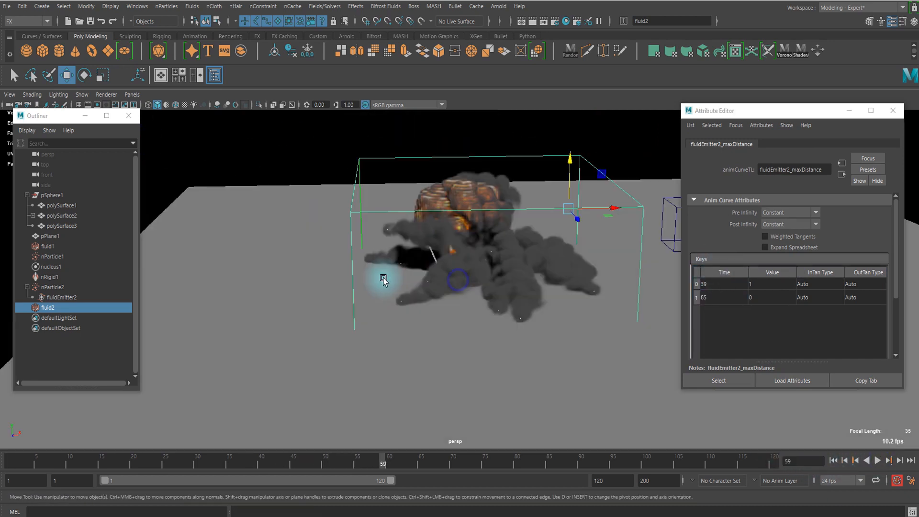
alt+drag(400, 277, 322, 171)
Move the black marker of fluidShape2's incandescence ramp to about 0.096 and check the fire at frame 59.
click(734, 275)
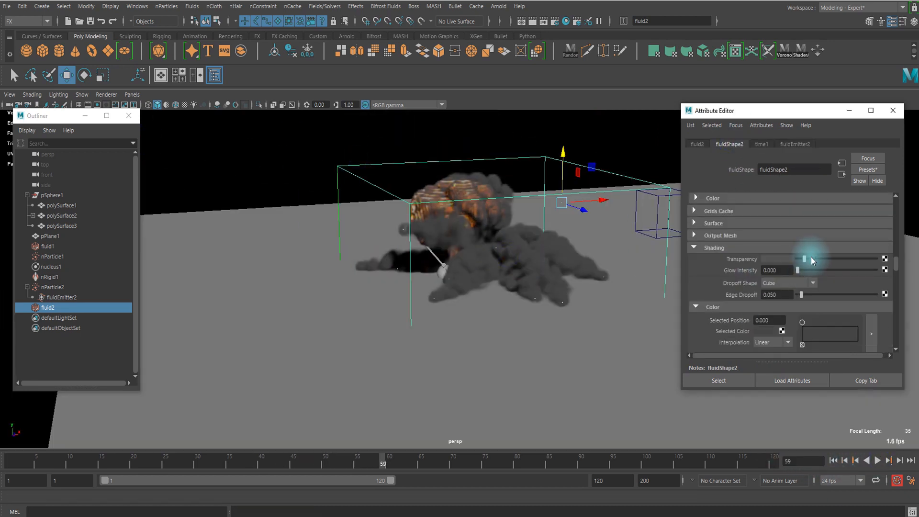
scroll(803, 259, down, 5)
scroll(818, 281, down, 3)
click(872, 246)
drag(625, 273, 651, 286)
drag(595, 307, 588, 359)
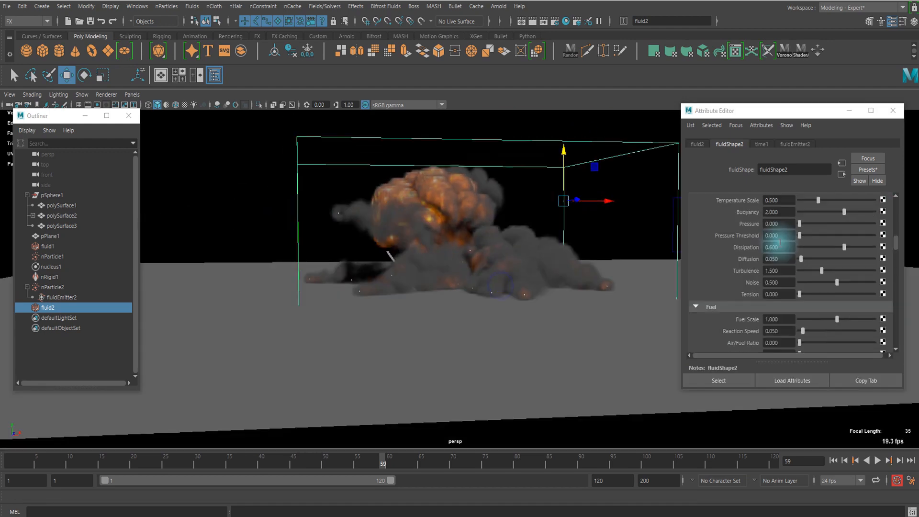
Compare fluidShape1's container, opacity and texture settings with fluidShape2's shading color and incandescence at frame 52.
scroll(790, 252, down, 3)
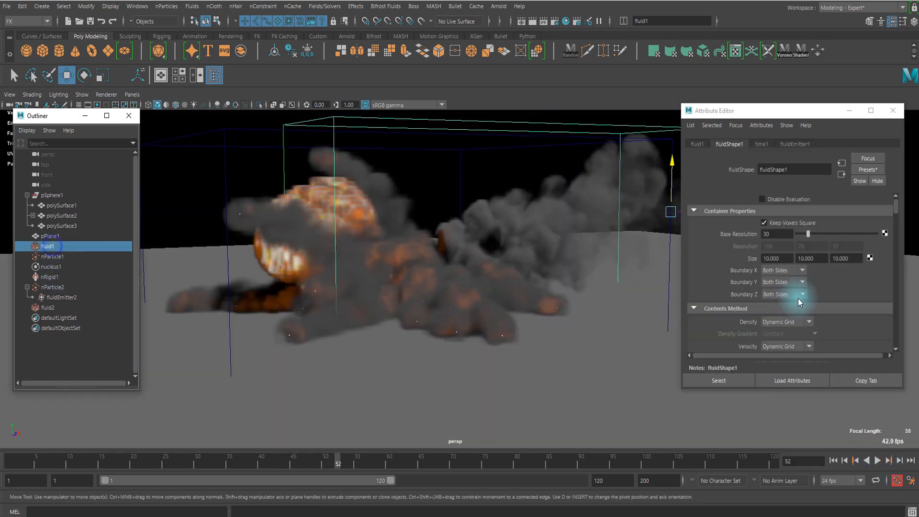
scroll(798, 301, down, 15)
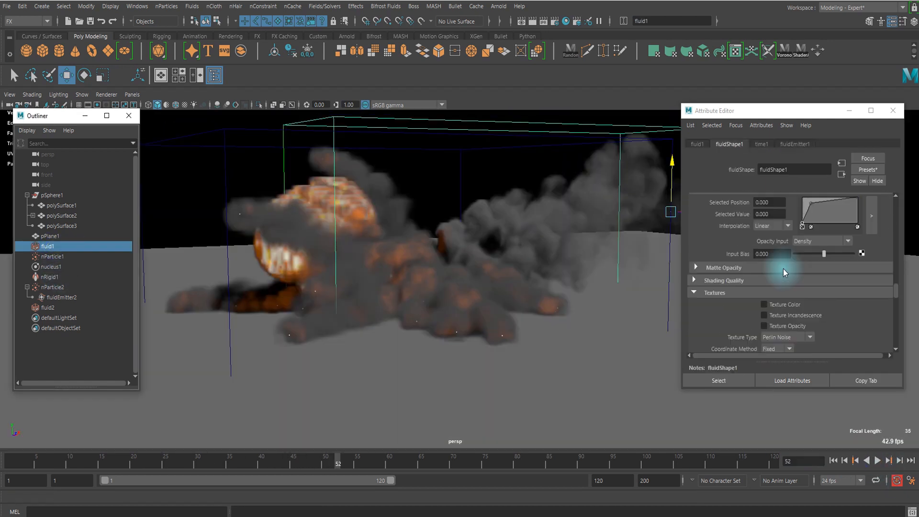
click(47, 307)
scroll(810, 275, down, 4)
scroll(841, 263, up, 13)
click(766, 240)
alt+drag(463, 300, 446, 300)
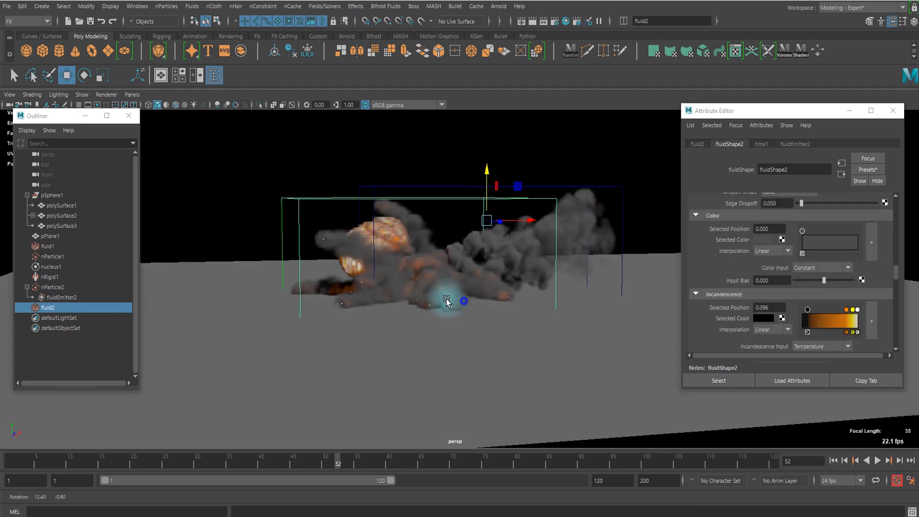
Set fluidEmitter2's Density/Voxel/Sec to 1.2.
click(796, 144)
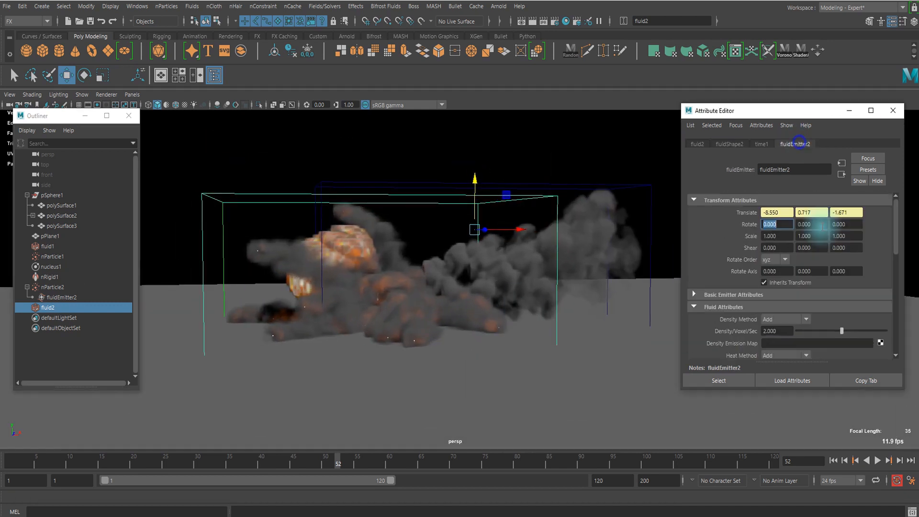
scroll(776, 263, down, 5)
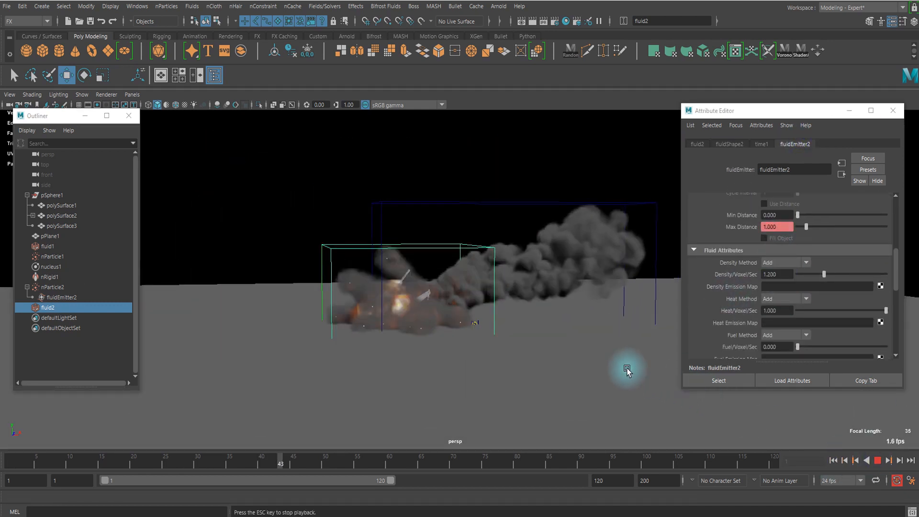
Play the simulation through the ground impact with fluid2 deselected to examine the explosion and its smoke without the selection highlight.
click(878, 460)
scroll(723, 308, up, 5)
click(878, 461)
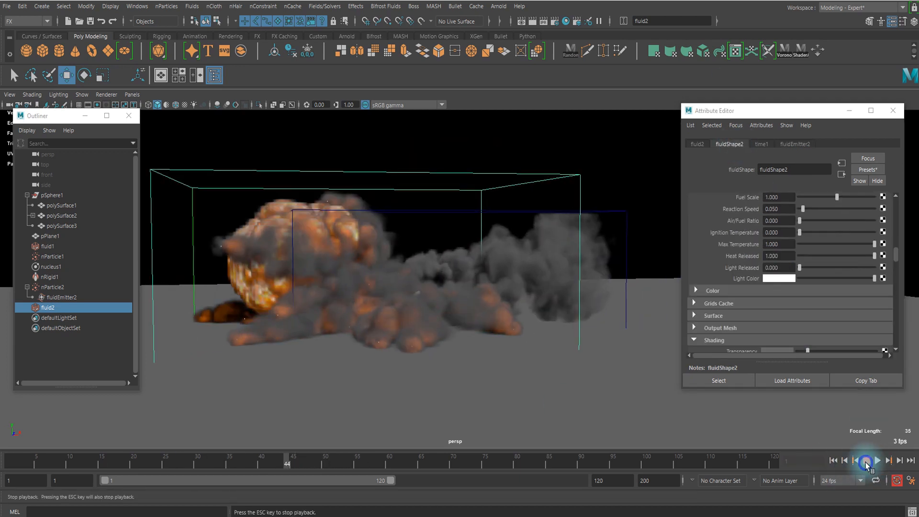
scroll(852, 267, down, 10)
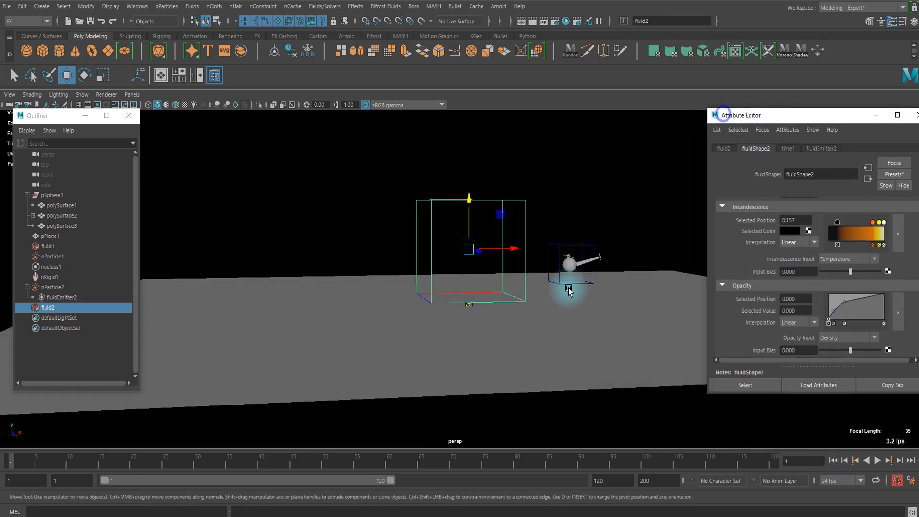
click(673, 338)
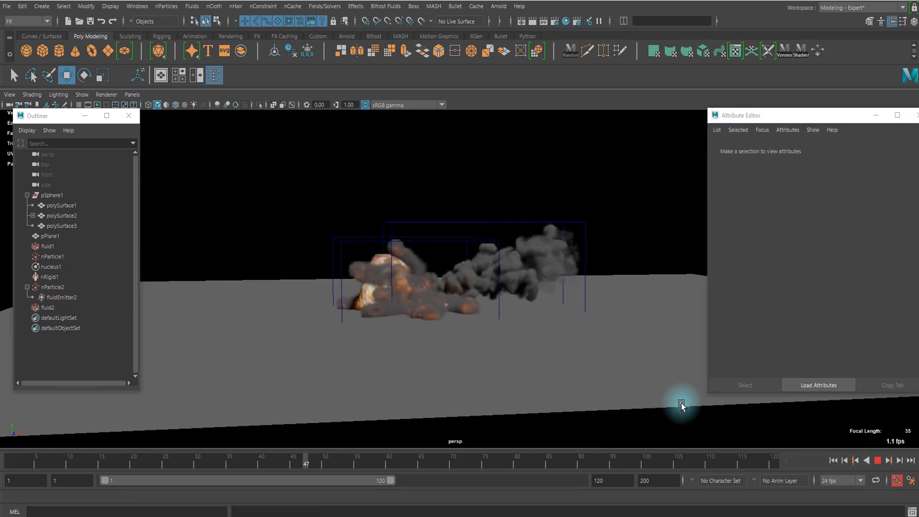
key(Escape)
Set the Dissipation of fluidShape2's density contents to 0.05 after comparing its incandescence and opacity with fluidShape1's.
click(50, 246)
click(50, 308)
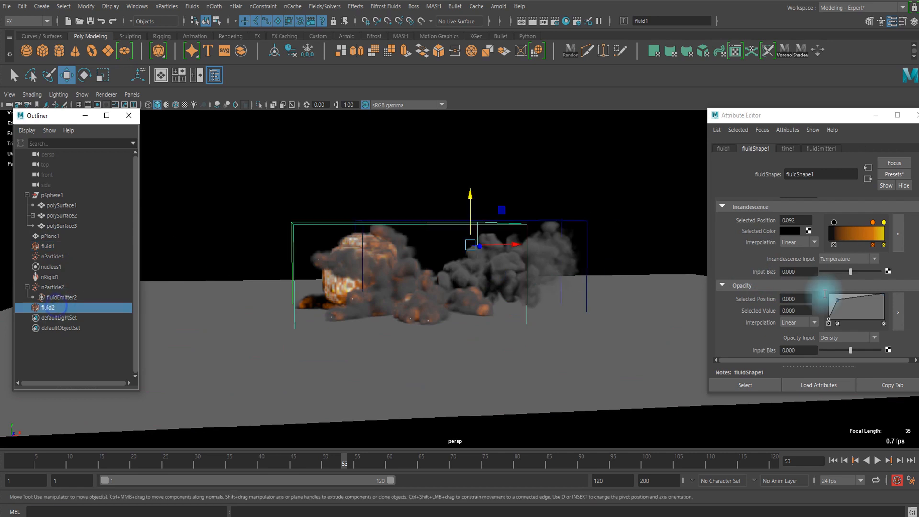
scroll(847, 263, up, 10)
click(750, 310)
scroll(756, 307, down, 2)
double_click(816, 261)
text(05)
key(Return)
Set fluidShape2's density Gradient Force to 50 and play the simulation from the start to check the smoke.
scroll(798, 292, down, 1)
double_click(810, 335)
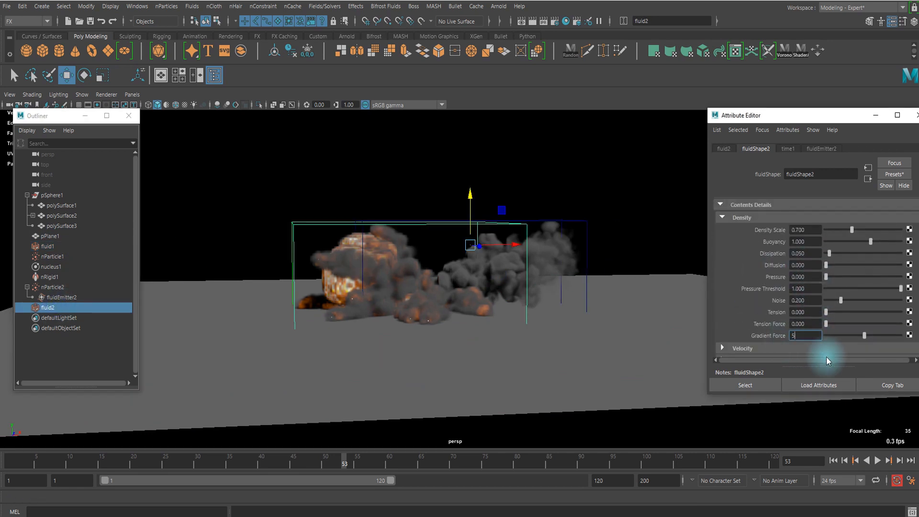
text(50)
key(Return)
click(834, 461)
click(879, 462)
click(877, 461)
Try a density Gradient Force of 500 on fluidShape2 and replay the explosion from the first frame.
double_click(809, 336)
text(500)
key(Return)
click(835, 462)
click(876, 460)
click(878, 461)
Set fluidShape2's density Gradient Force to 200 and replay the simulation from the first frame.
drag(814, 336, 758, 338)
text(200)
key(Return)
click(833, 460)
click(878, 460)
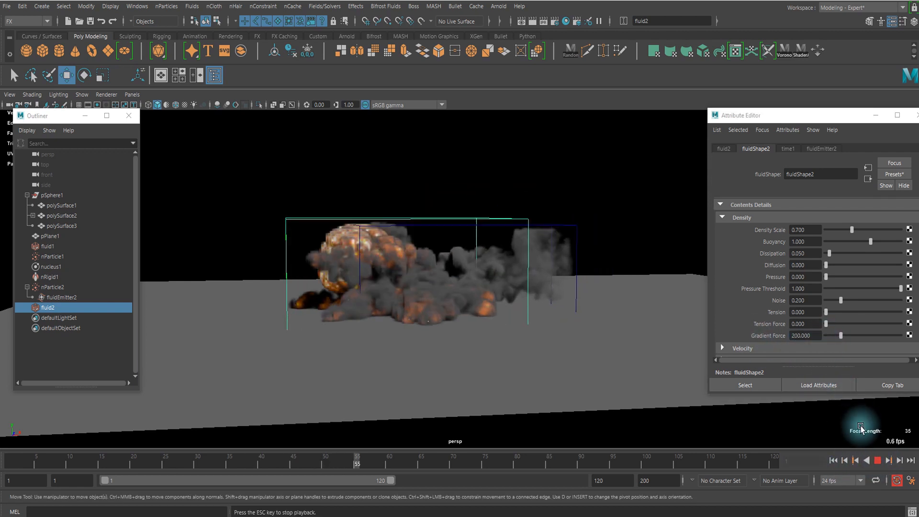
Set fluidShape2's density Dissipation to 0.74 and replay the simulation past frame 51 to check how the smoke fades.
click(877, 461)
click(833, 461)
click(877, 460)
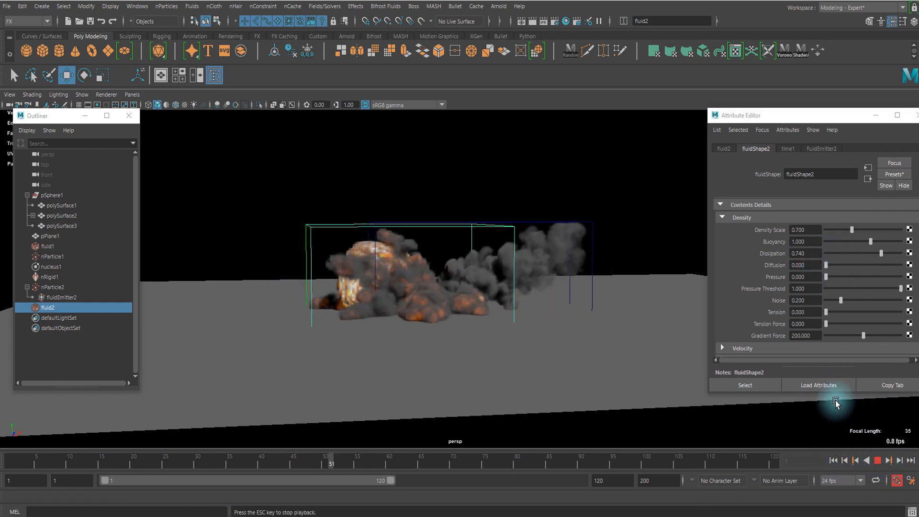
key(Escape)
Deselect the fluid container and save the scene in the ma Files2 folder under a name beginning with "explosion".
alt+drag(453, 322, 507, 311)
alt+right_drag(470, 318, 408, 328)
click(572, 279)
alt+drag(573, 279, 564, 278)
key(ctrl+s)
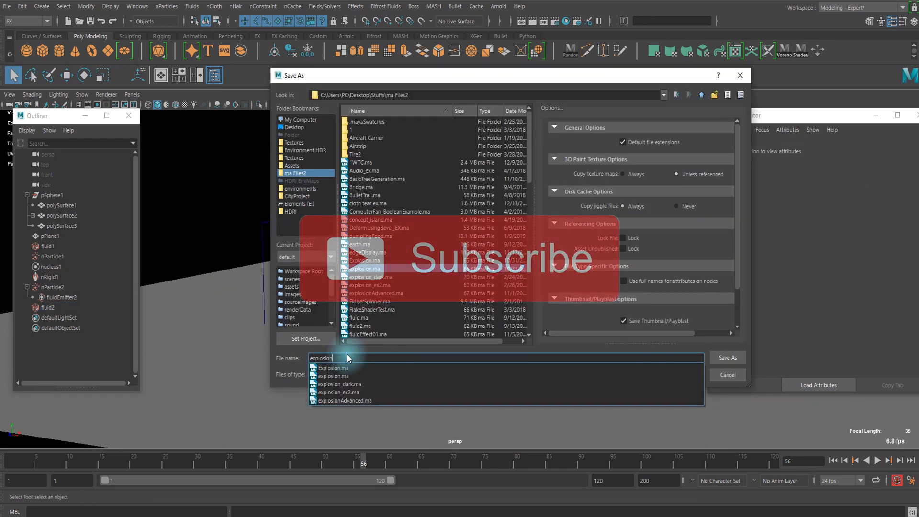
click(721, 356)
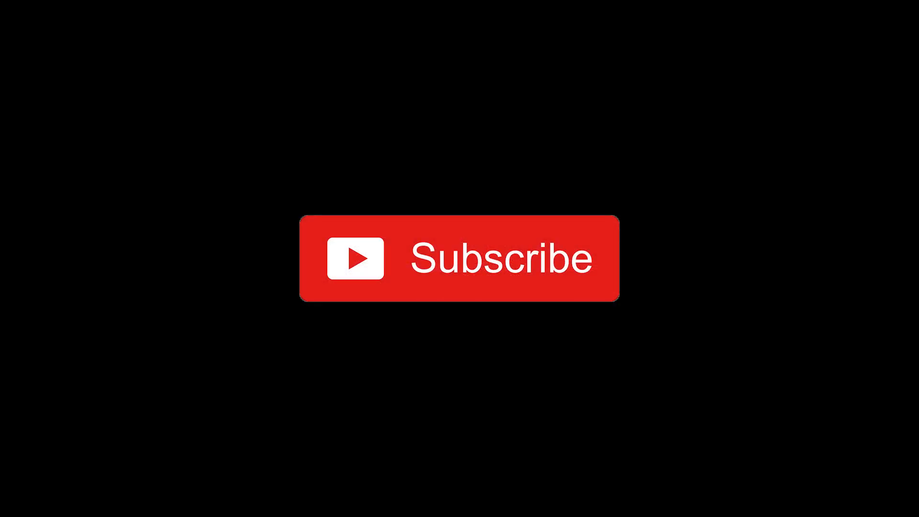